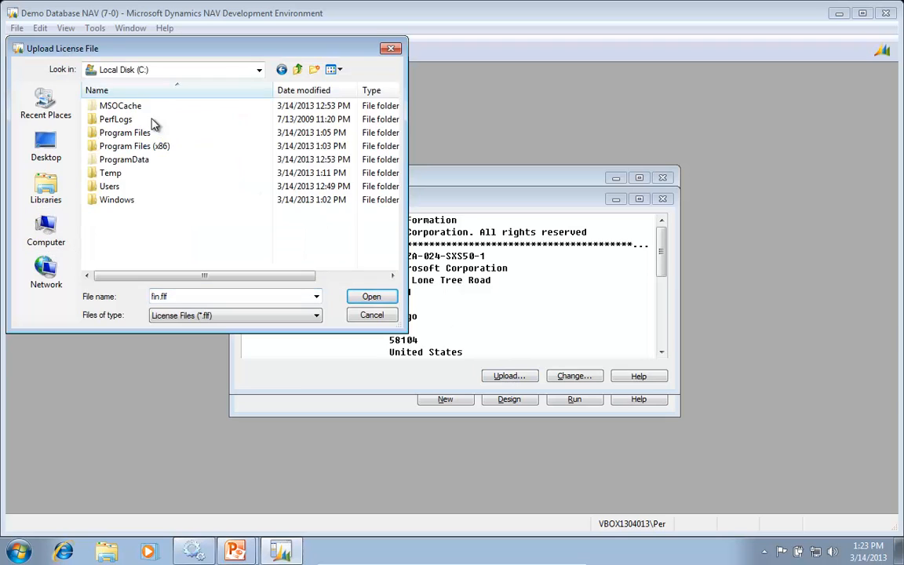
Upload the .flf license file from the C:\Temp folder to the server
double_click(116, 175)
left_click(129, 133)
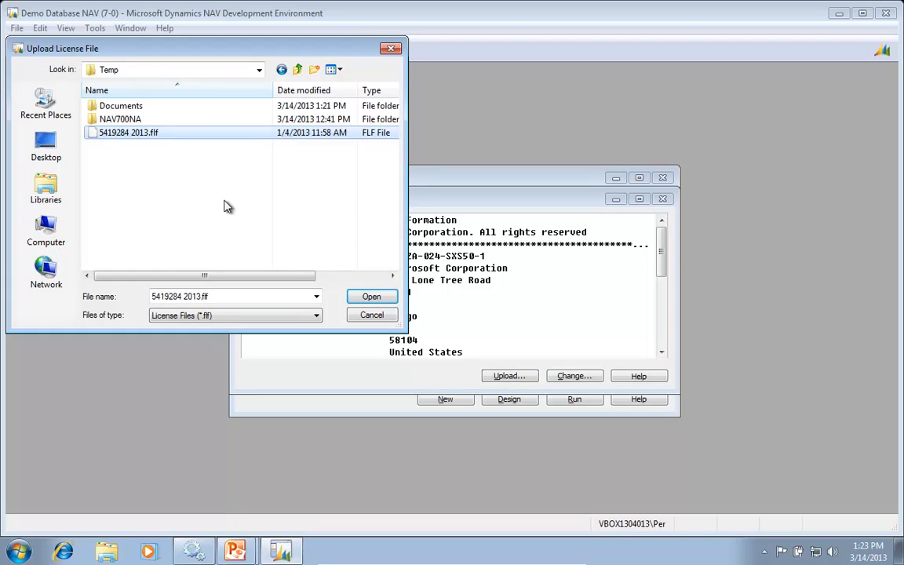
left_click(372, 298)
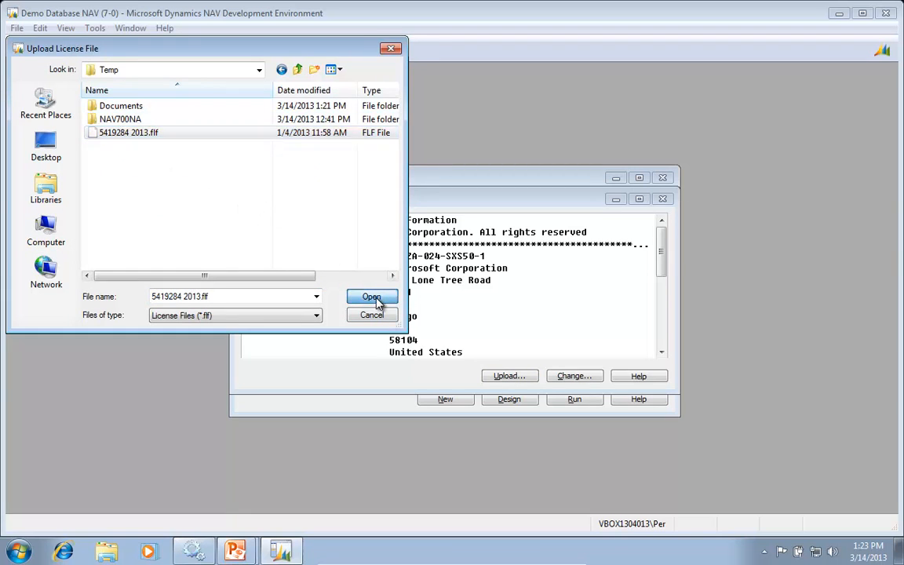
left_click(536, 332)
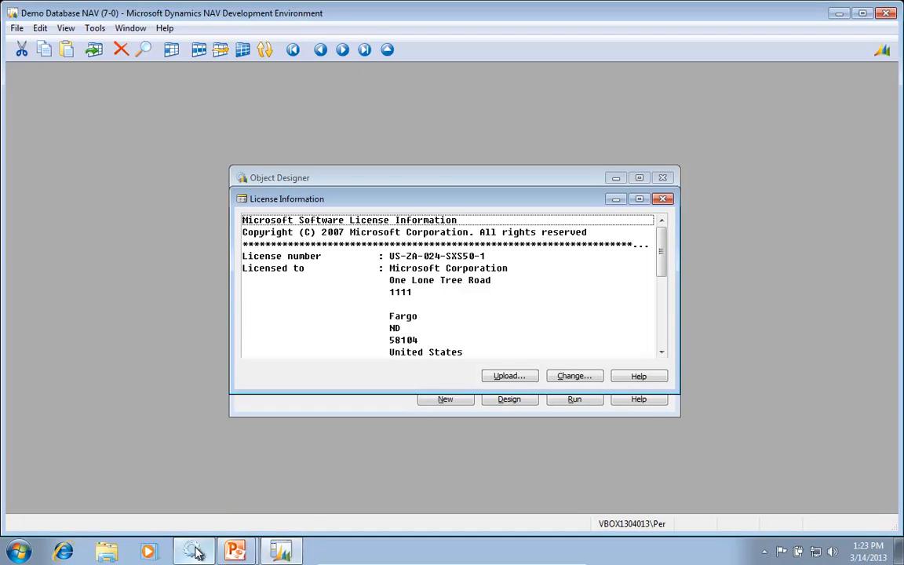
Switch to the Services window, restart the Microsoft Dynamics NAV Server [DynamicsNAV70] service and put the window away
mouse_move(197, 553)
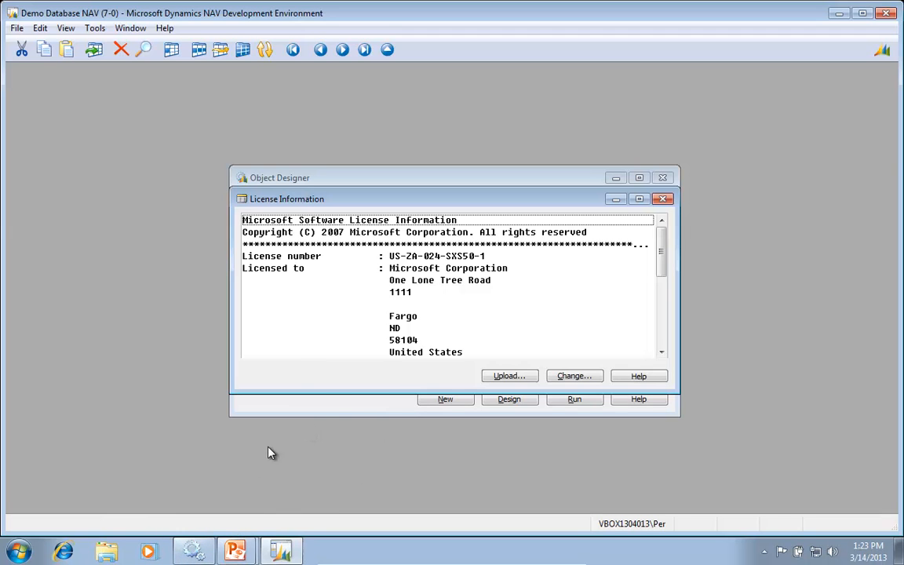
left_click(188, 551)
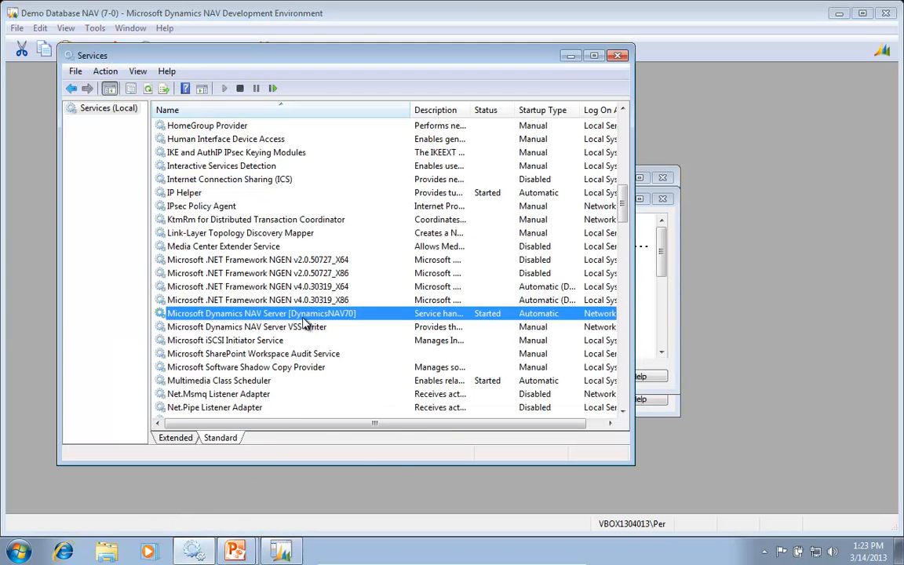
right_click(304, 319)
left_click(310, 350)
left_click(198, 493)
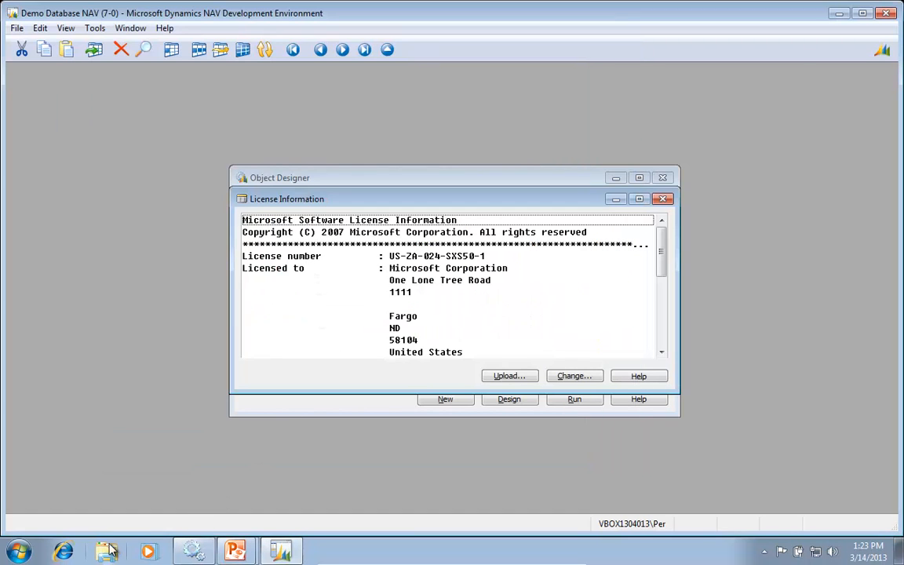
Open Internet Explorer and go to the Download page of Mergetool.com
left_click(63, 551)
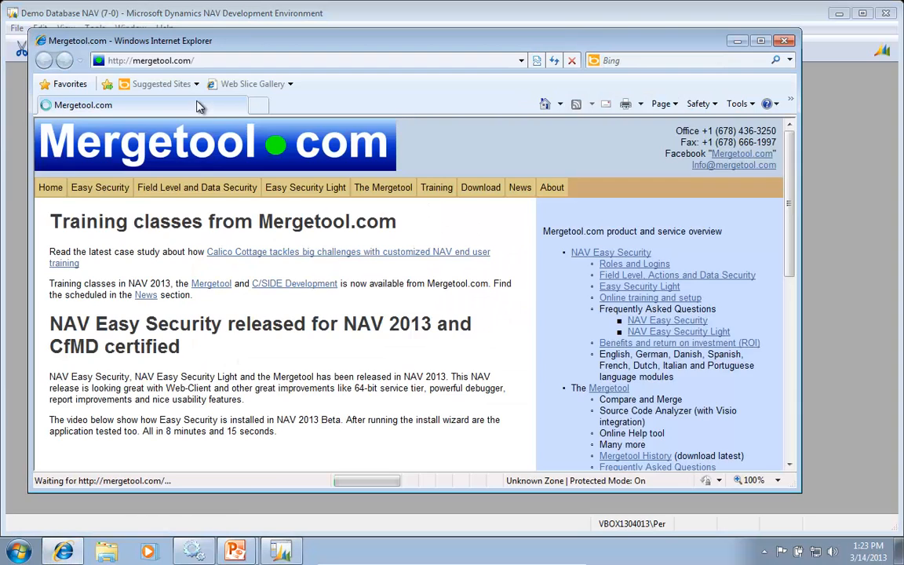
left_click(480, 189)
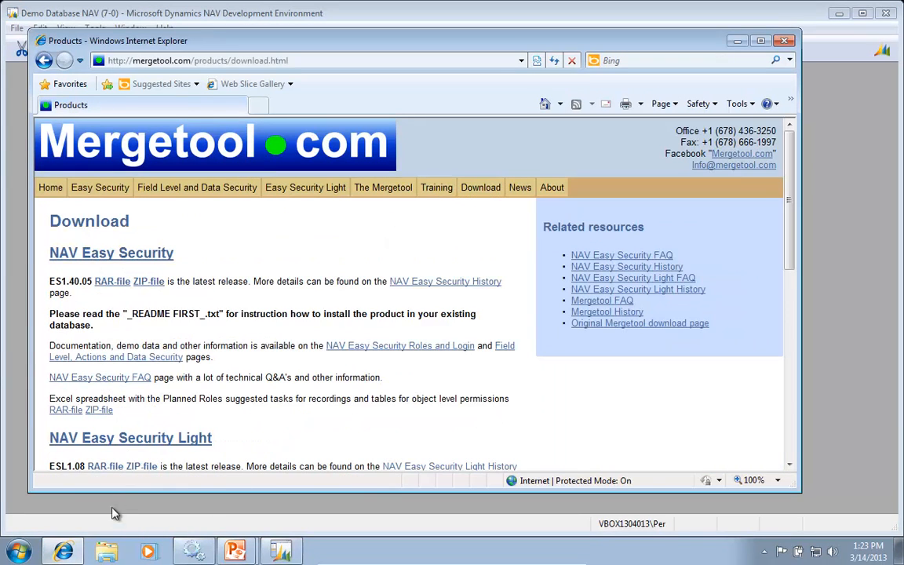
left_click(107, 553)
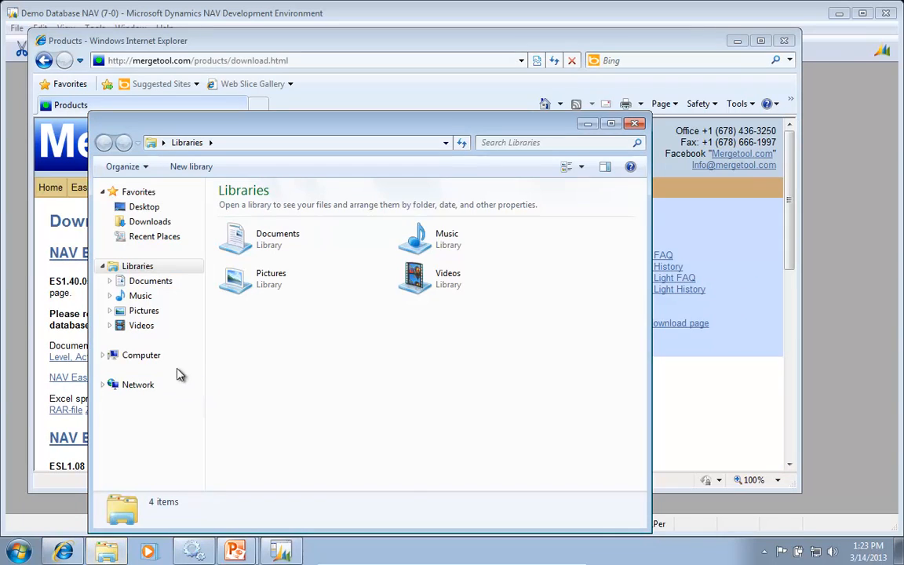
left_click(142, 356)
double_click(261, 219)
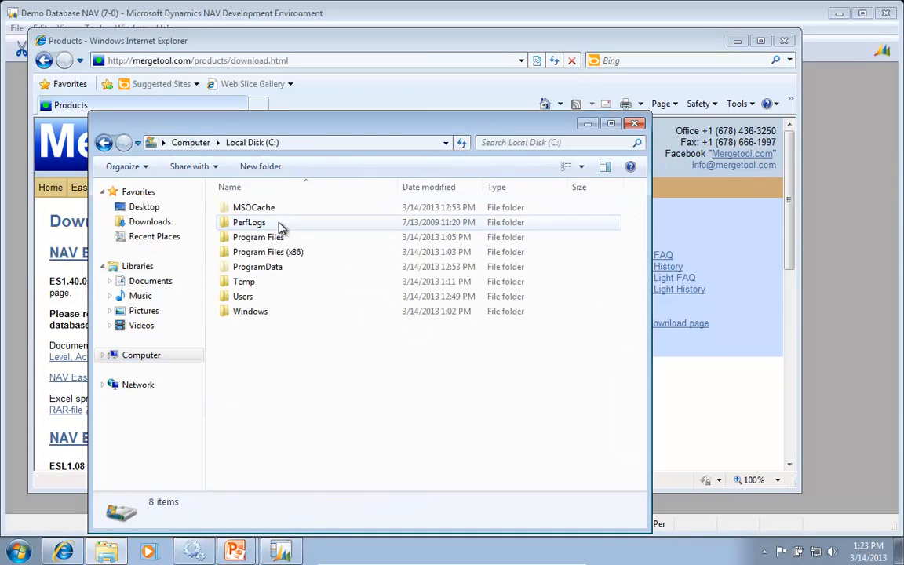
double_click(246, 282)
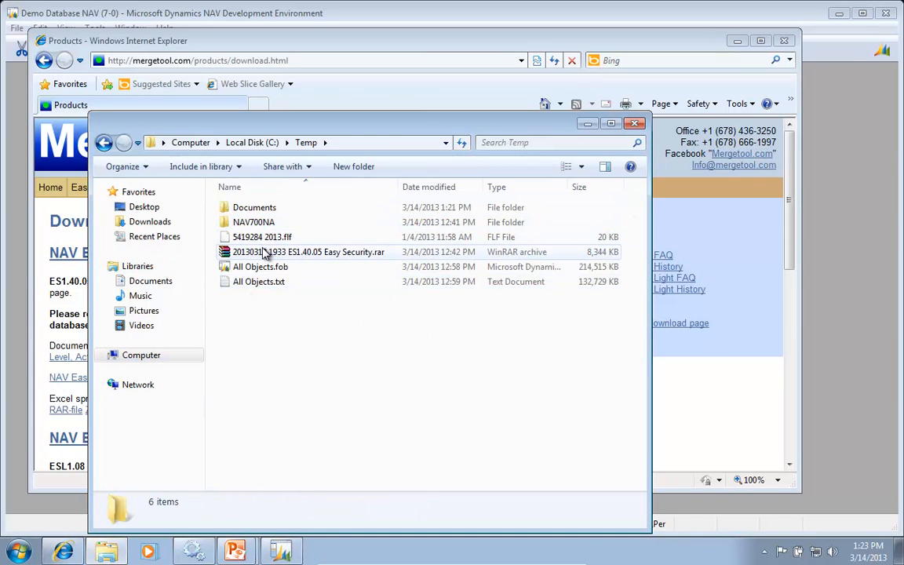
right_click(284, 255)
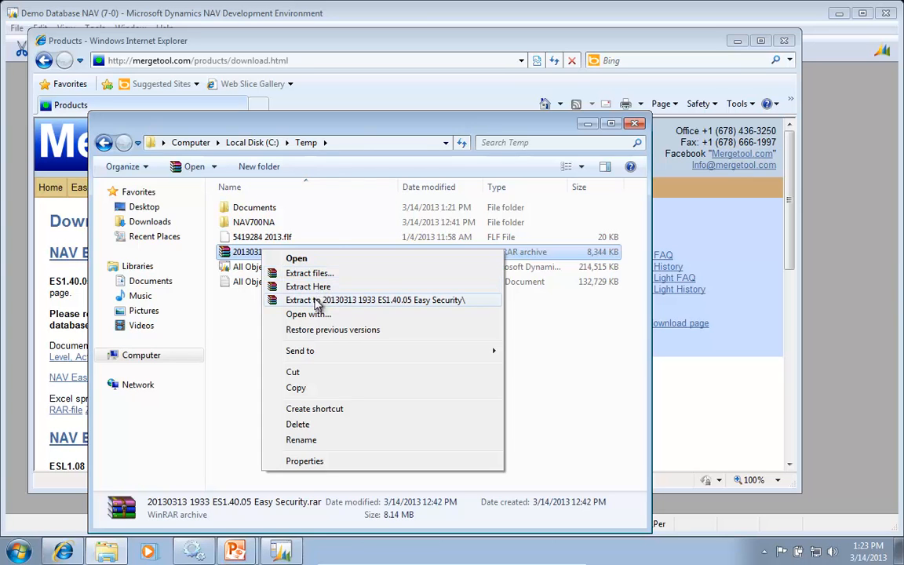
left_click(317, 300)
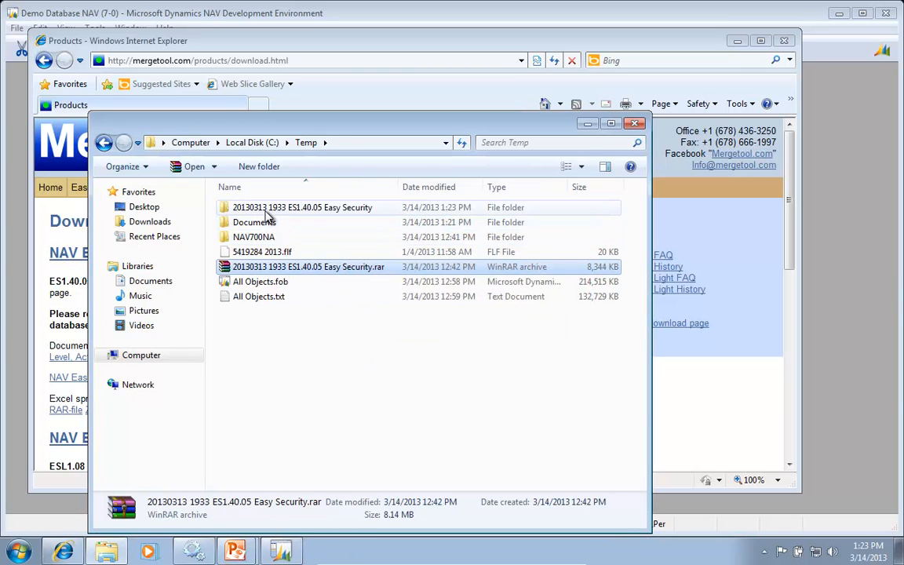
double_click(266, 210)
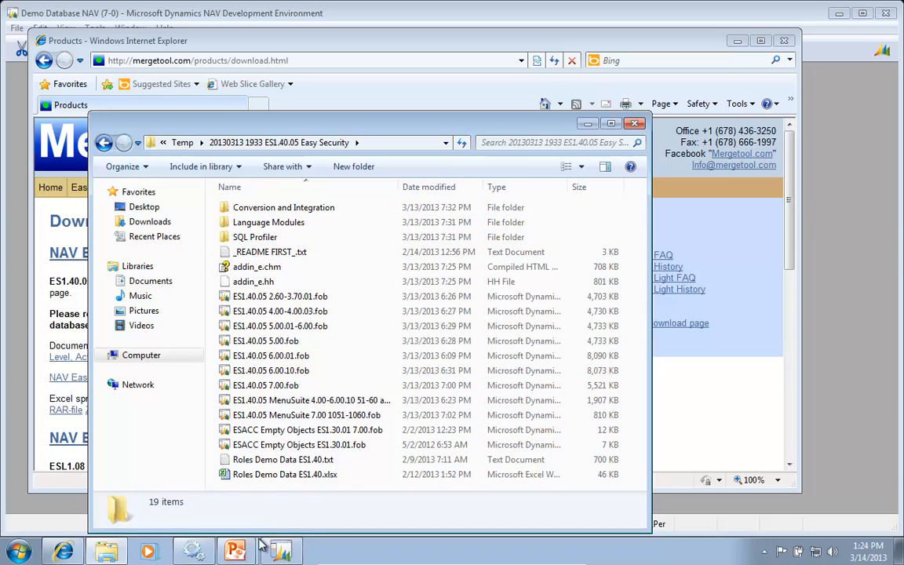
Switch to the NAV Development Environment and import ES1.40.05 7.00.fob from the extracted Easy Security folder through the Object Designer
left_click(305, 497)
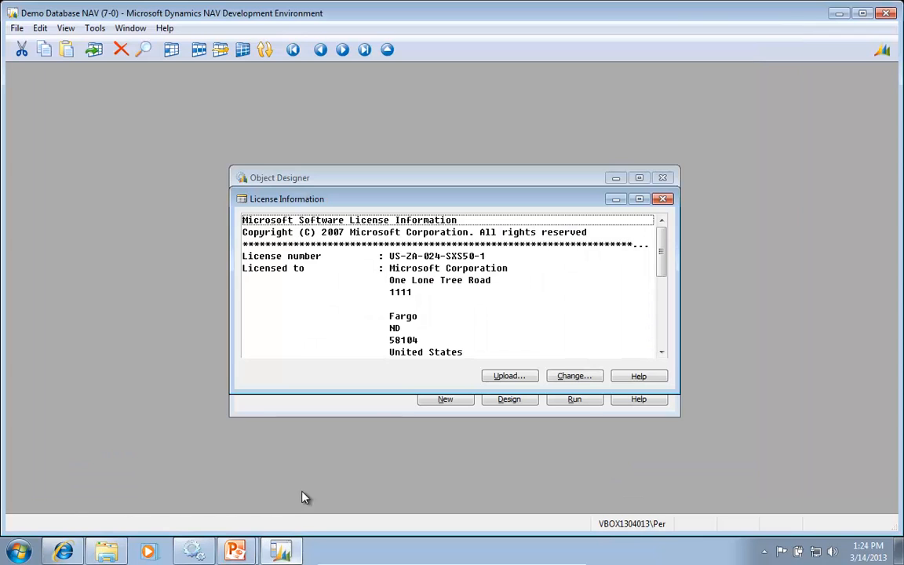
left_click(308, 179)
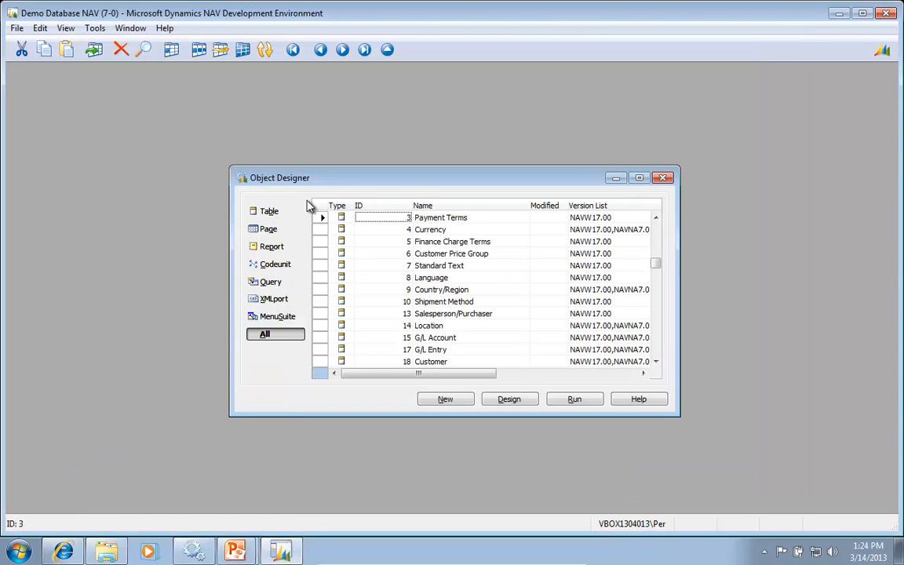
left_click(16, 29)
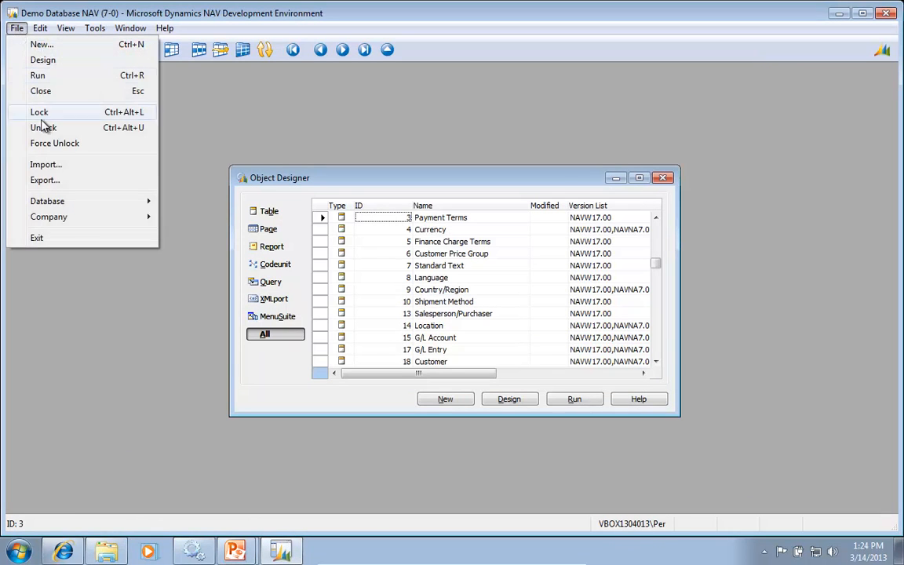
left_click(48, 165)
left_click(47, 231)
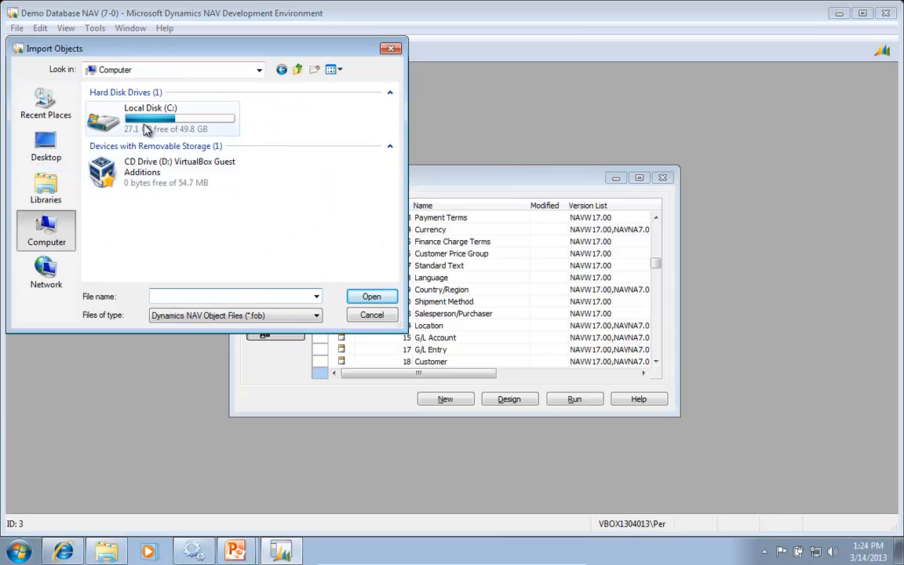
double_click(132, 115)
double_click(133, 174)
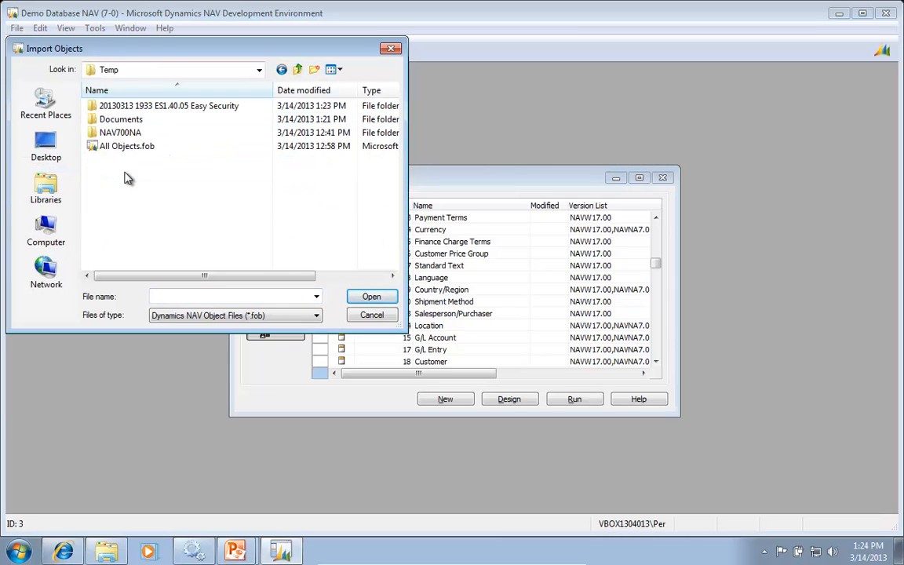
double_click(130, 105)
left_click(153, 228)
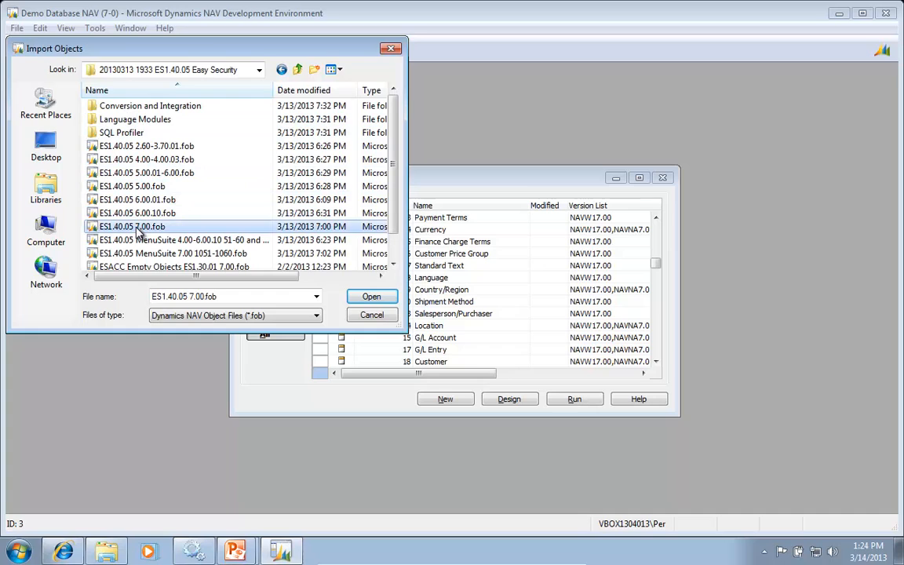
left_click(370, 298)
left_click(449, 334)
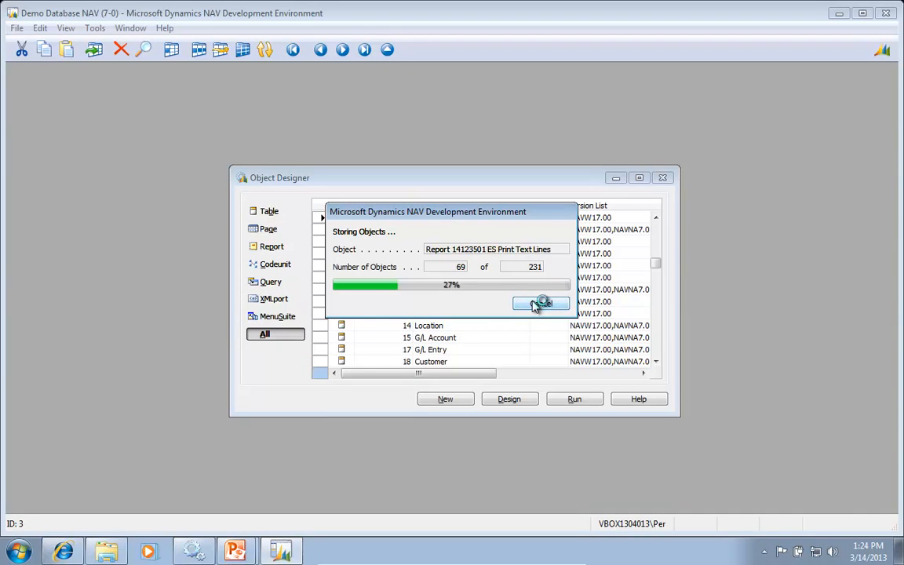
left_click(482, 345)
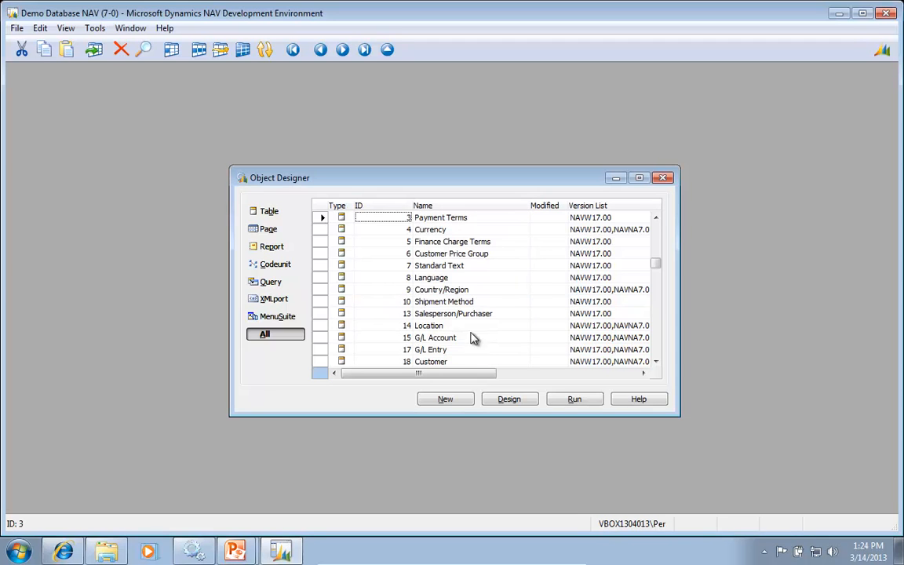
Import ESACC Empty Objects ES1.30.01 7.00.fob from the extracted Easy Security folder into the database
left_click(16, 28)
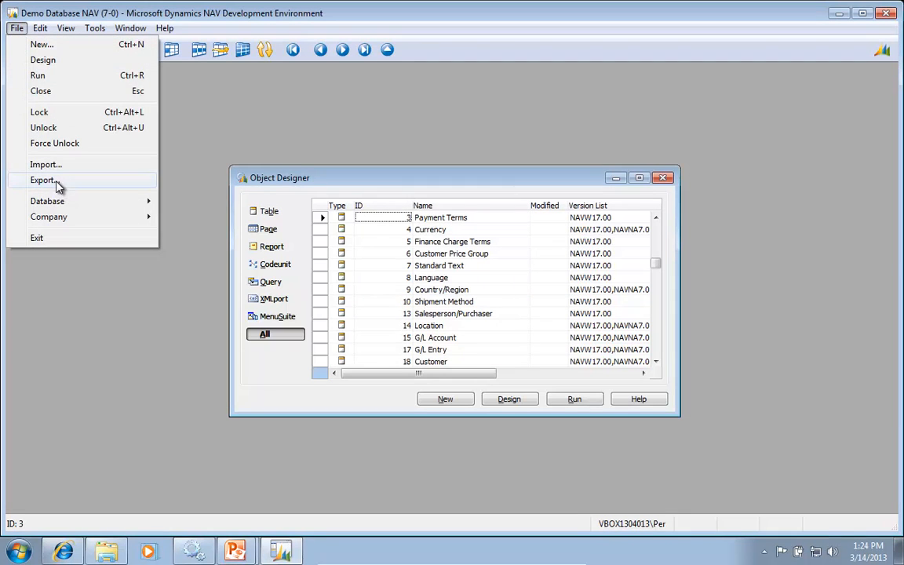
left_click(46, 165)
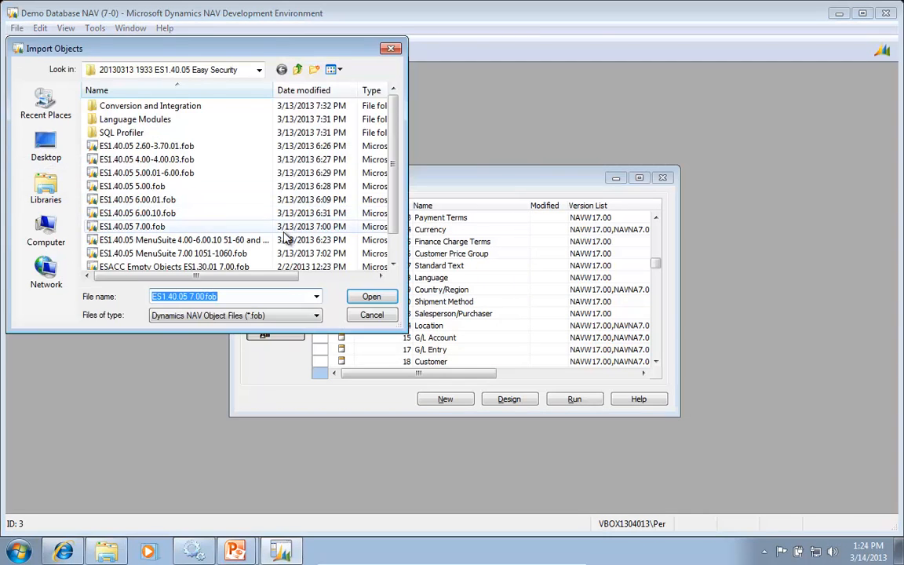
scroll(394, 210, "down", 1)
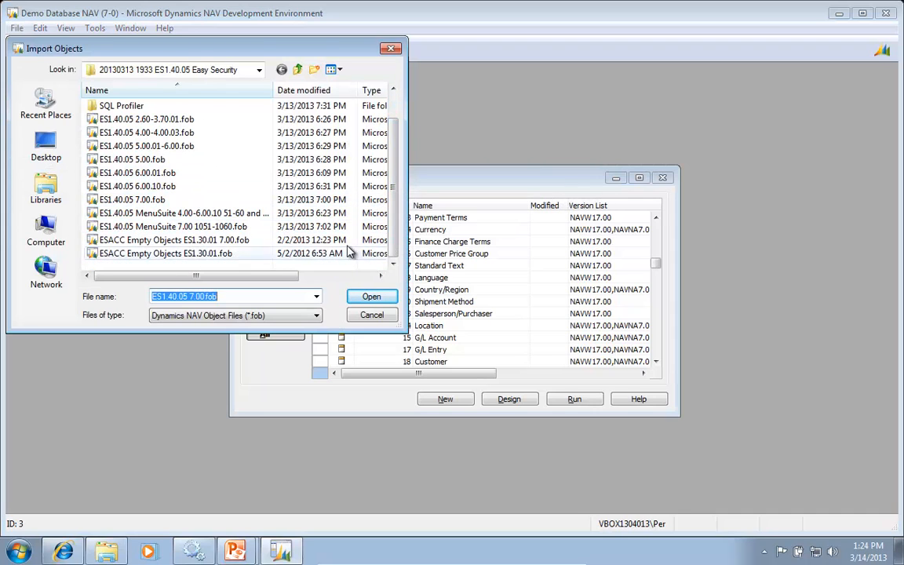
left_click(187, 241)
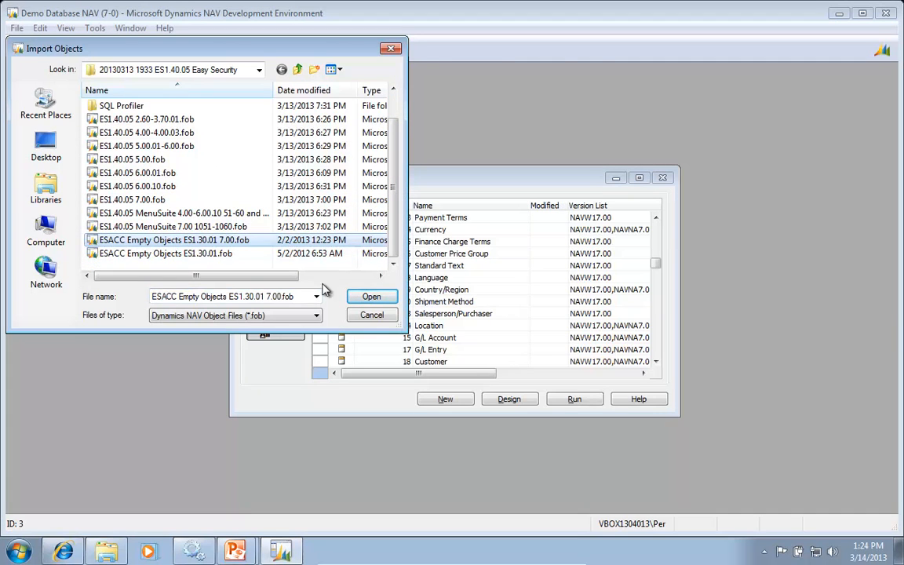
left_click(367, 296)
left_click(459, 335)
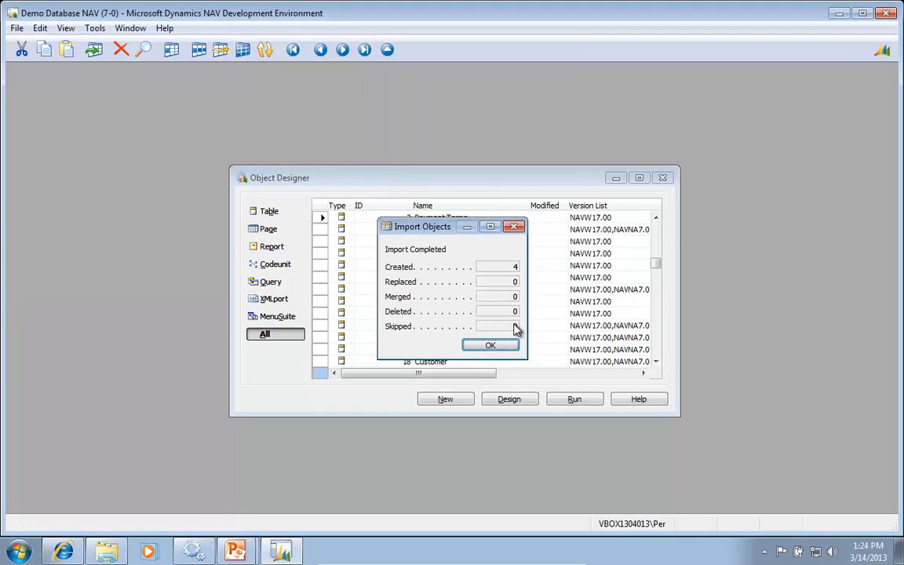
left_click(492, 346)
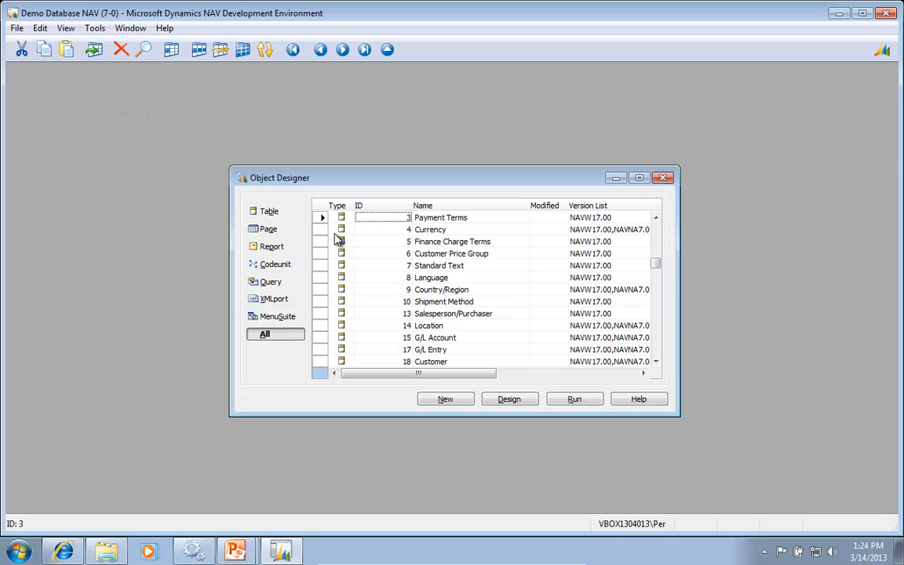
Try to export all objects in the Object Designer as the text file All Objects.txt in the Temp folder
left_click(321, 210)
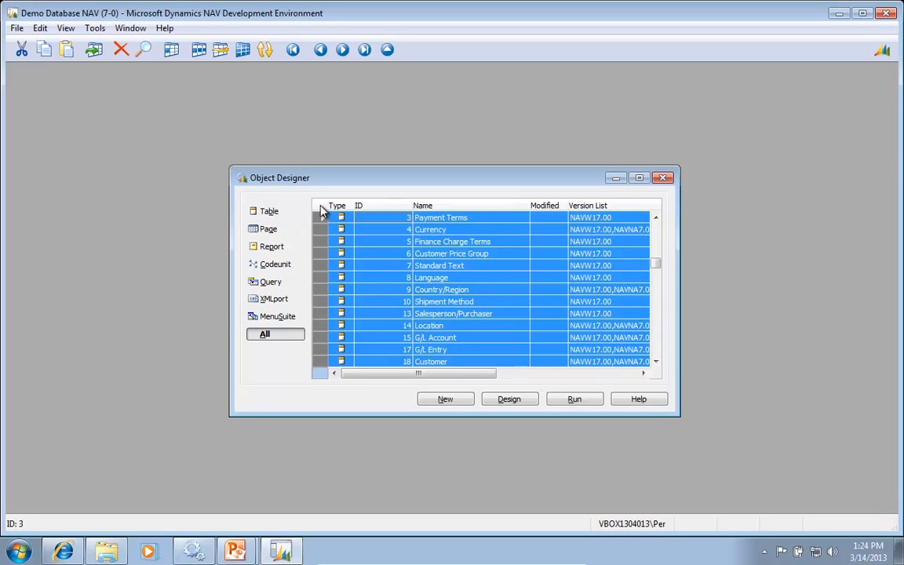
left_click(16, 30)
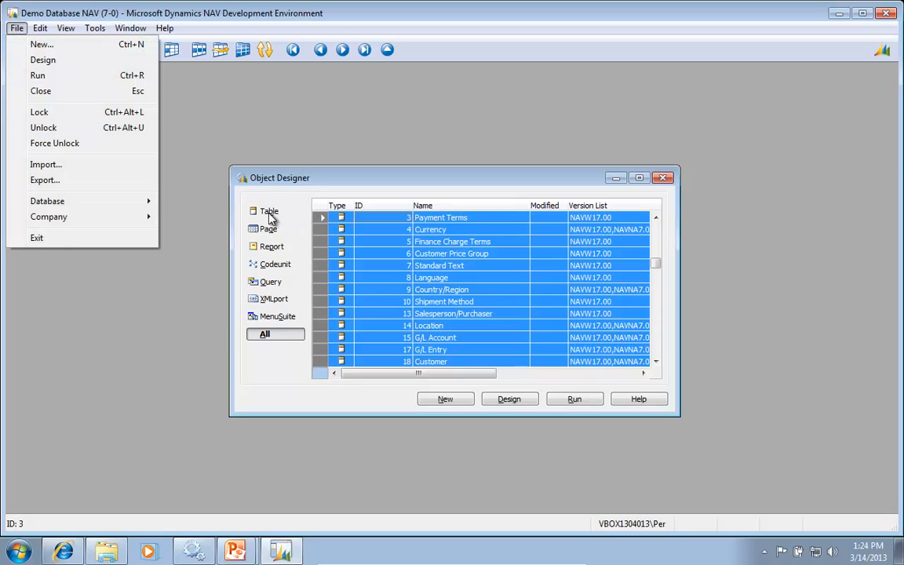
left_click(79, 186)
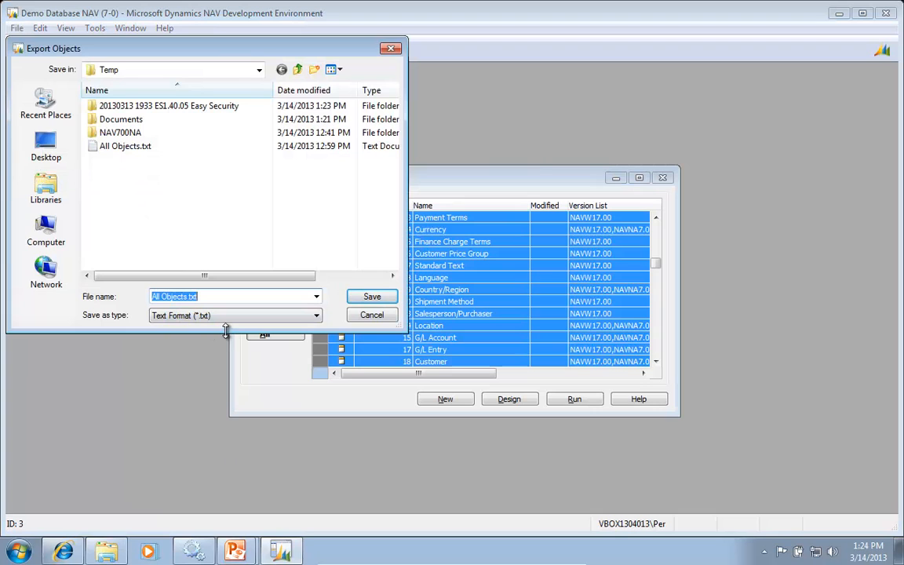
key("Return")
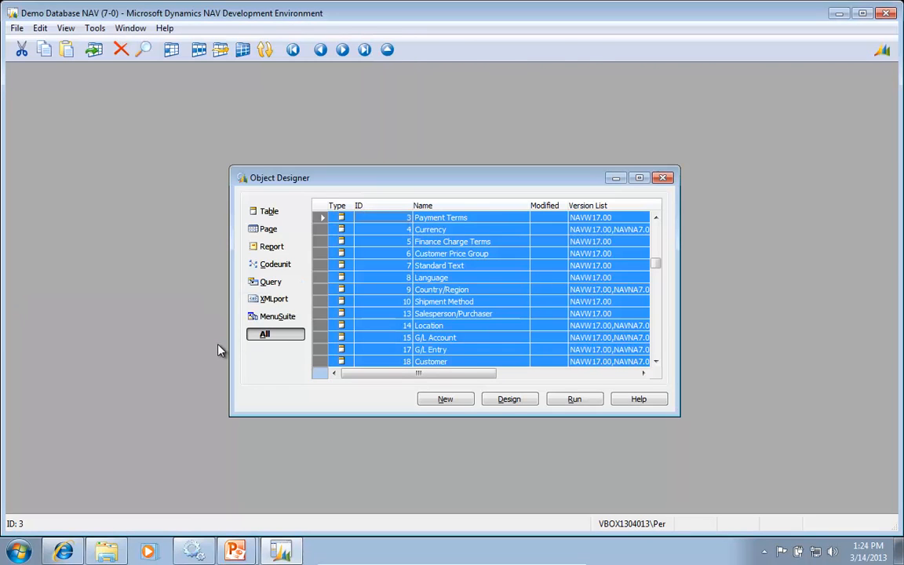
Minimize the development environment, start the Microsoft Dynamics NAV client and accept the CRONUS USA, Inc. demonstration company notice
left_click(838, 14)
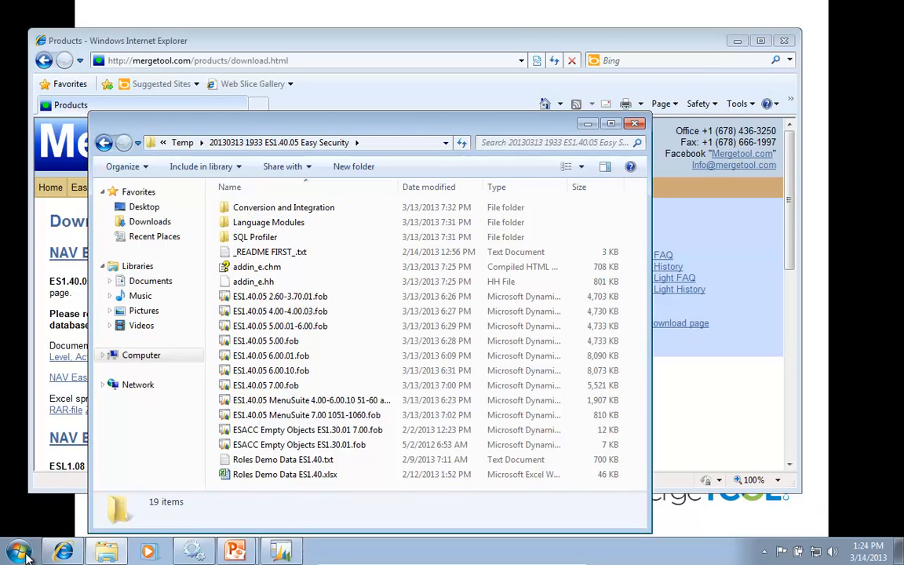
left_click(17, 552)
left_click(69, 391)
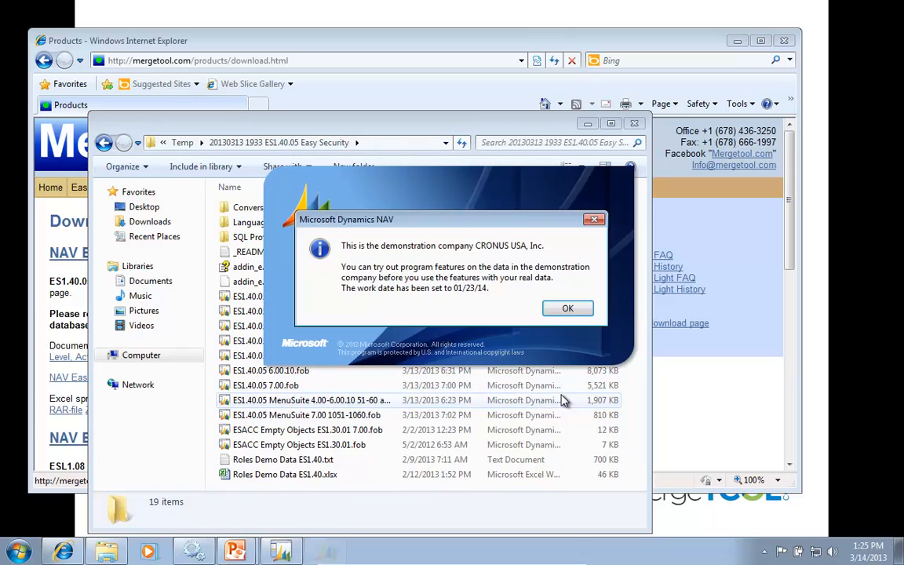
left_click(566, 308)
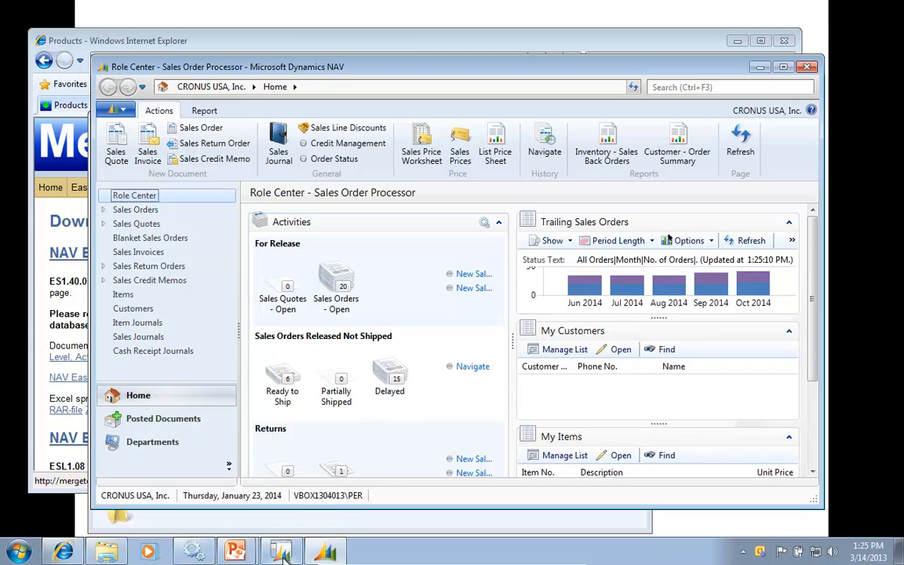
Switch to the NAV Development Environment and create a new company named Easy Security
left_click(325, 551)
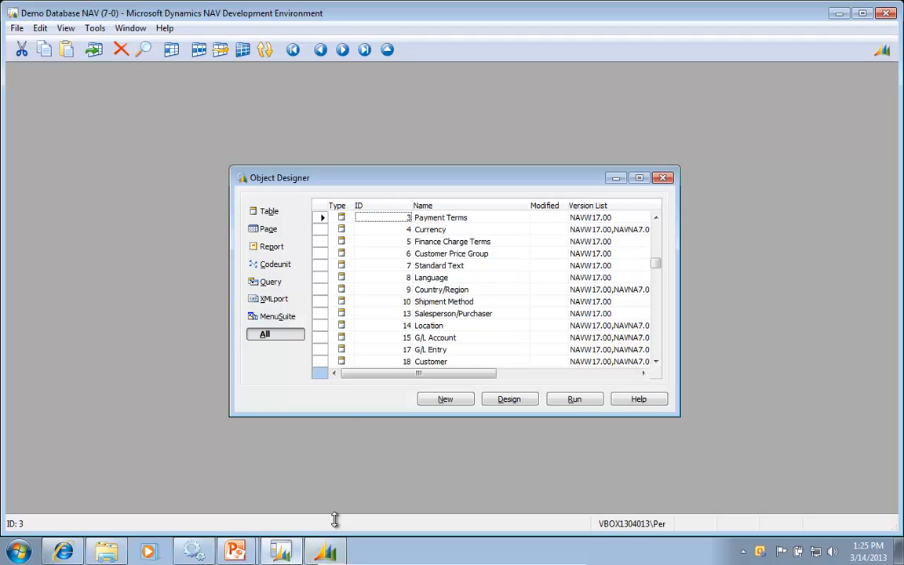
left_click(16, 28)
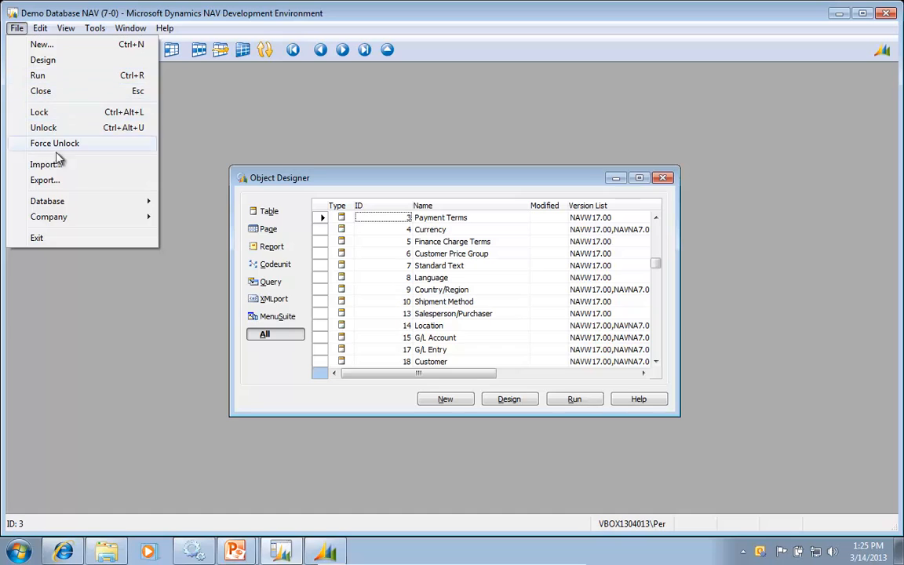
mouse_move(94, 215)
left_click(192, 219)
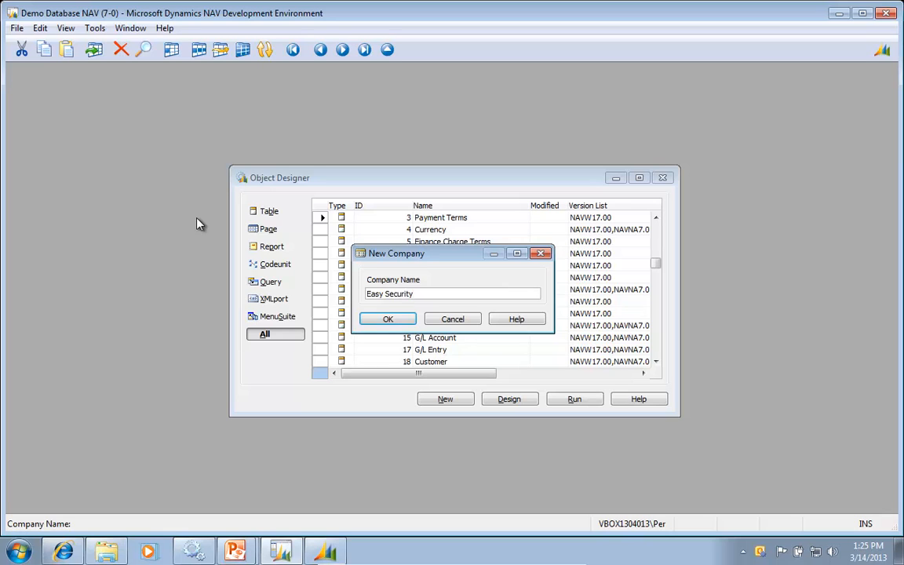
key("Return")
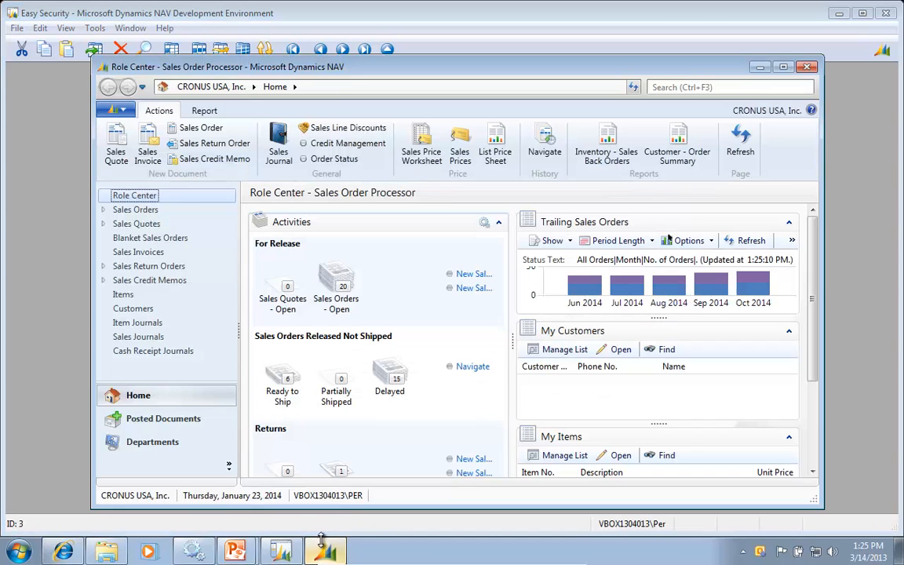
Switch to the Microsoft Dynamics NAV client and change the active company to Easy Security
key("ctrl+o")
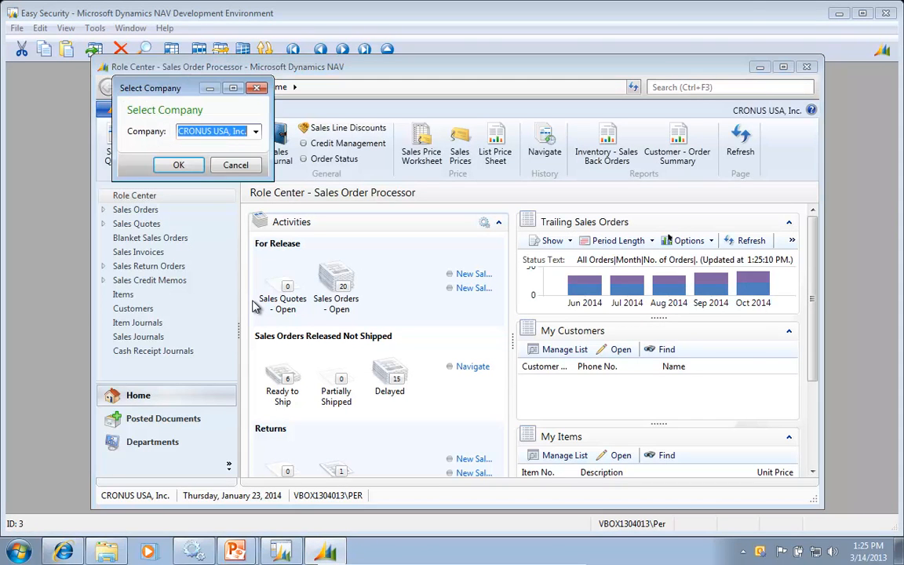
key("F4")
key("Down")
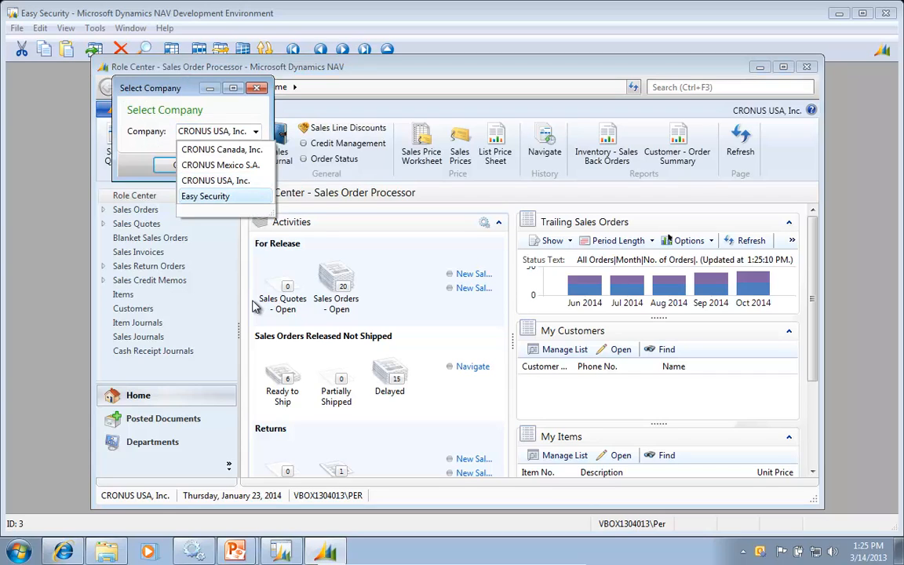
key("Return")
key("Return")
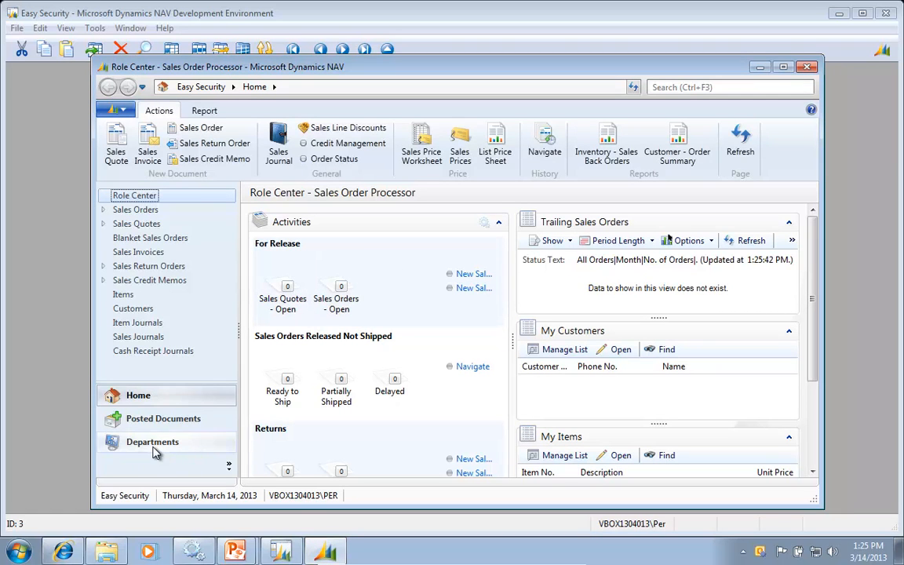
Open Security Setup under Roles and Logins in the Easy Security department and choose Initialize Complete Setup
left_click(715, 87)
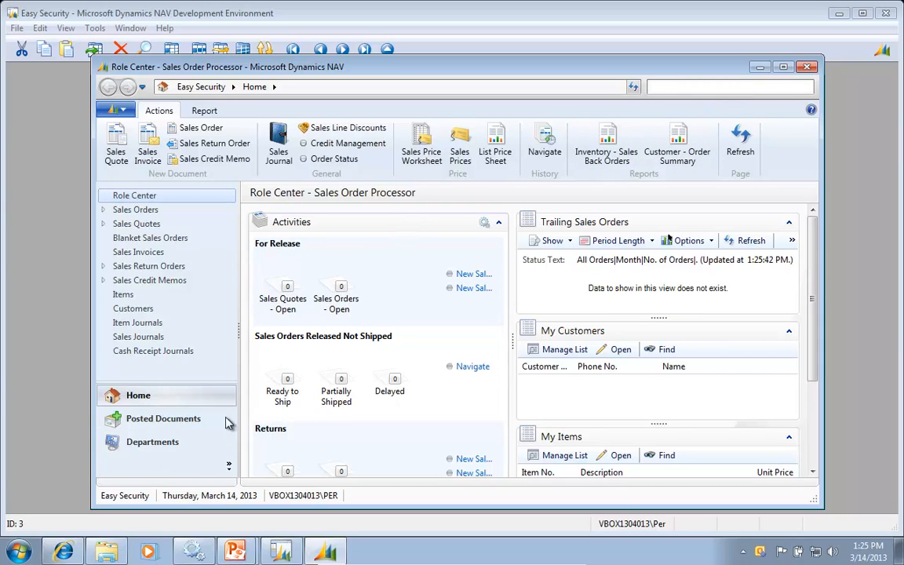
left_click(155, 447)
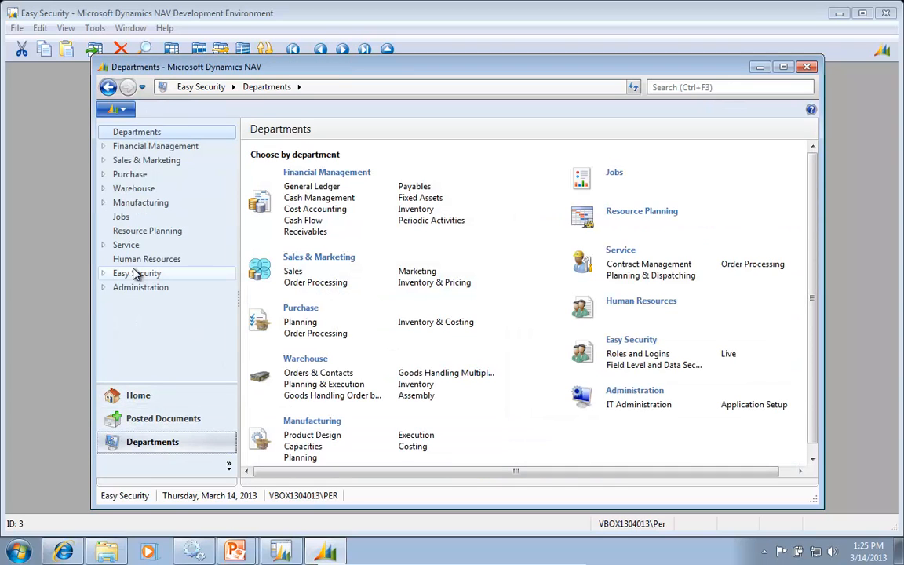
left_click(134, 274)
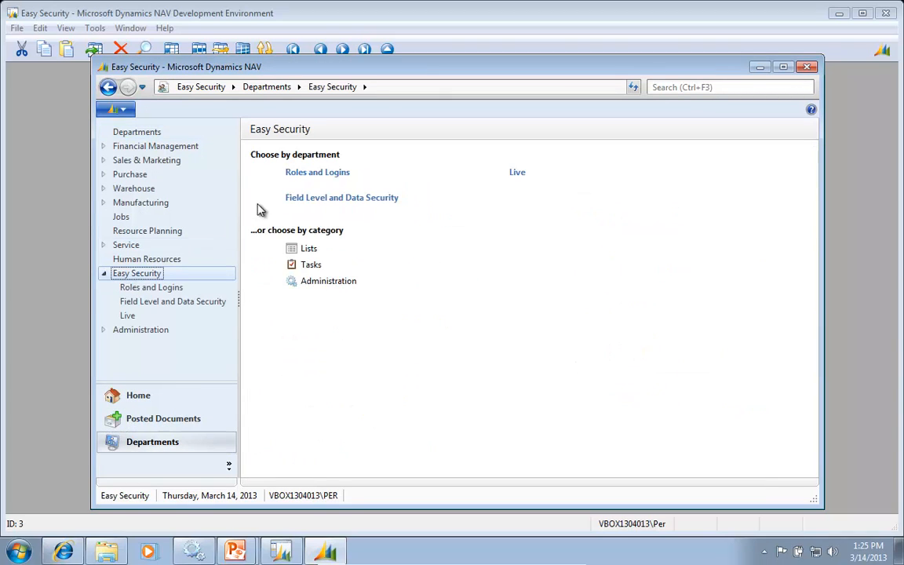
left_click(310, 176)
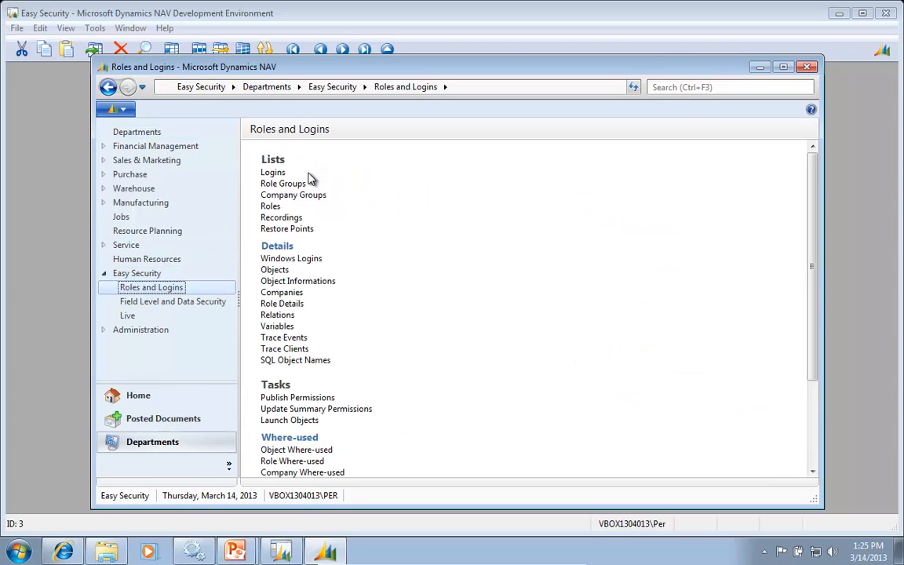
scroll(562, 323, "down", 3)
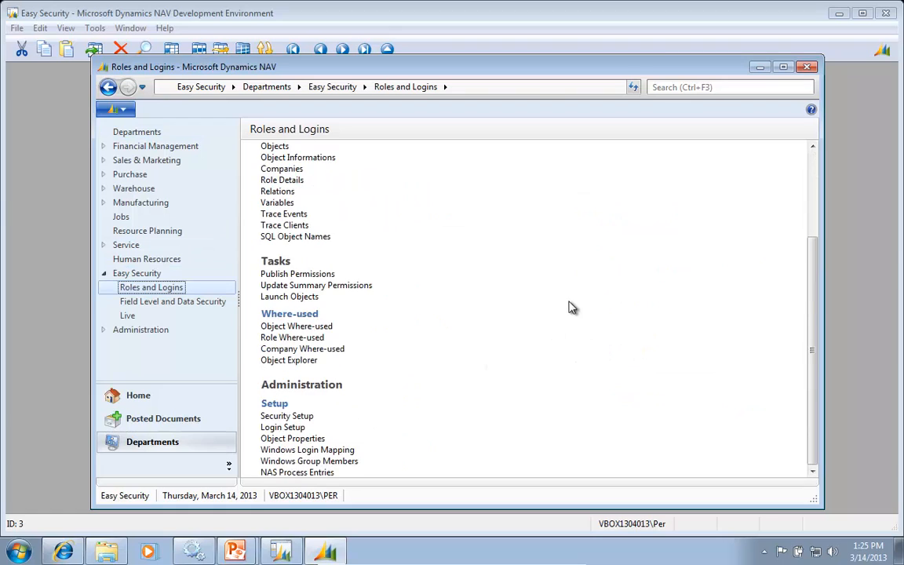
left_click(293, 417)
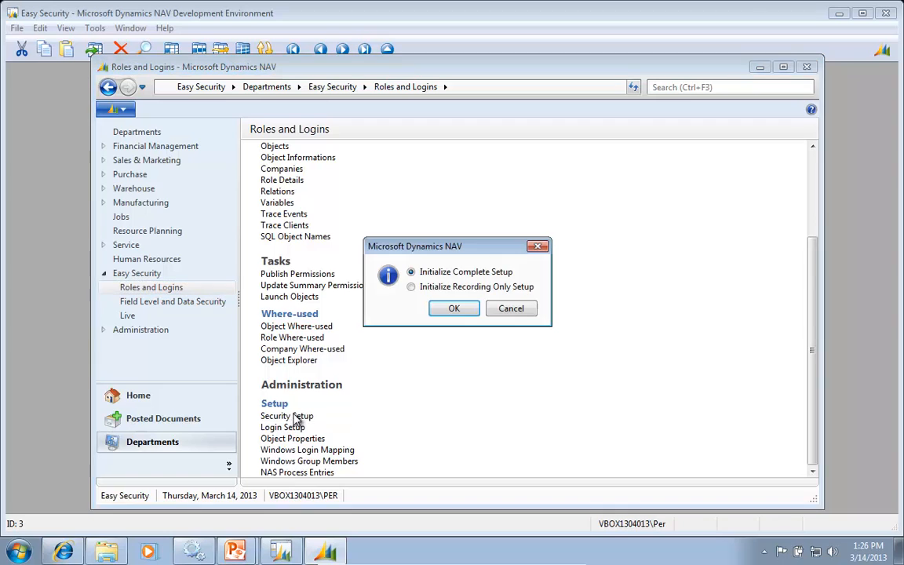
left_click(452, 309)
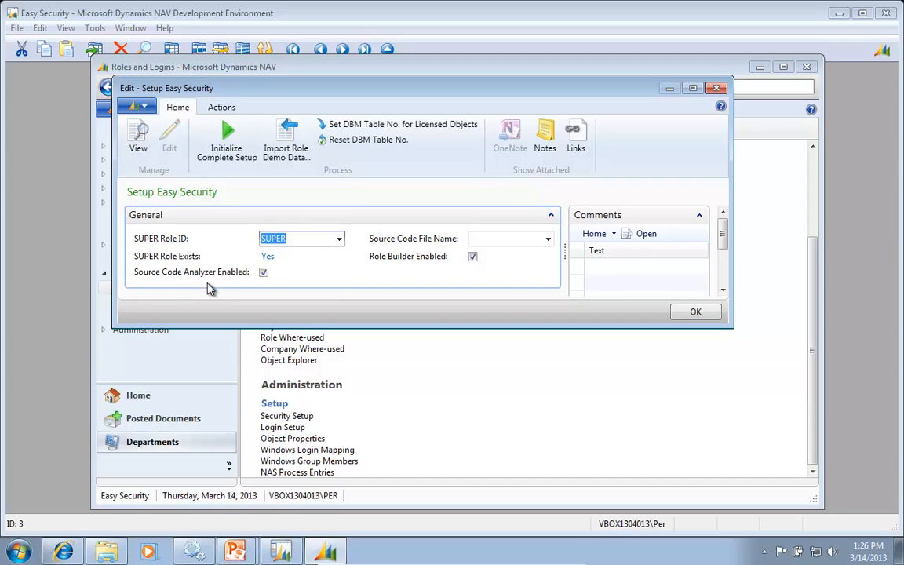
Set the Source Code File Name to All Objects.txt from C:\Temp, allowing the file dialog component for this client session
left_click(548, 241)
left_click(350, 228)
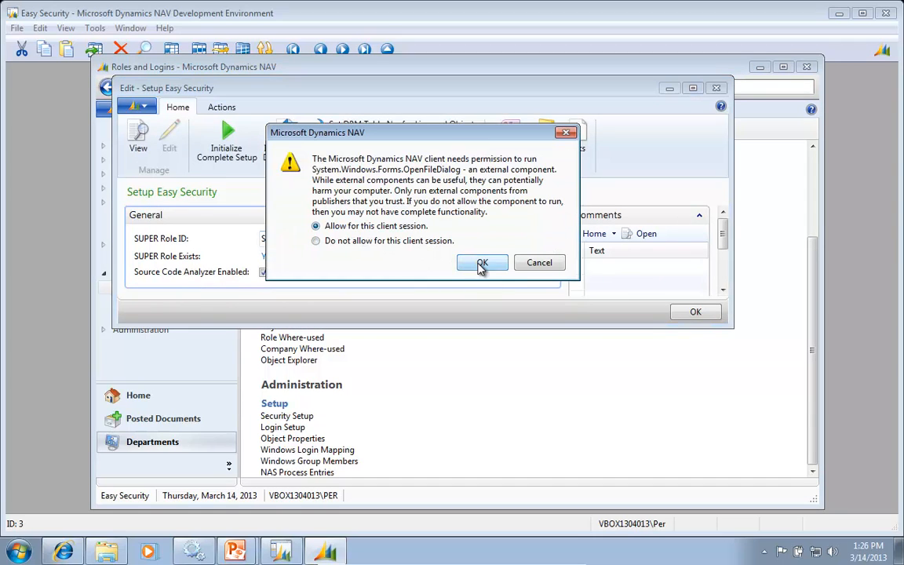
left_click(480, 264)
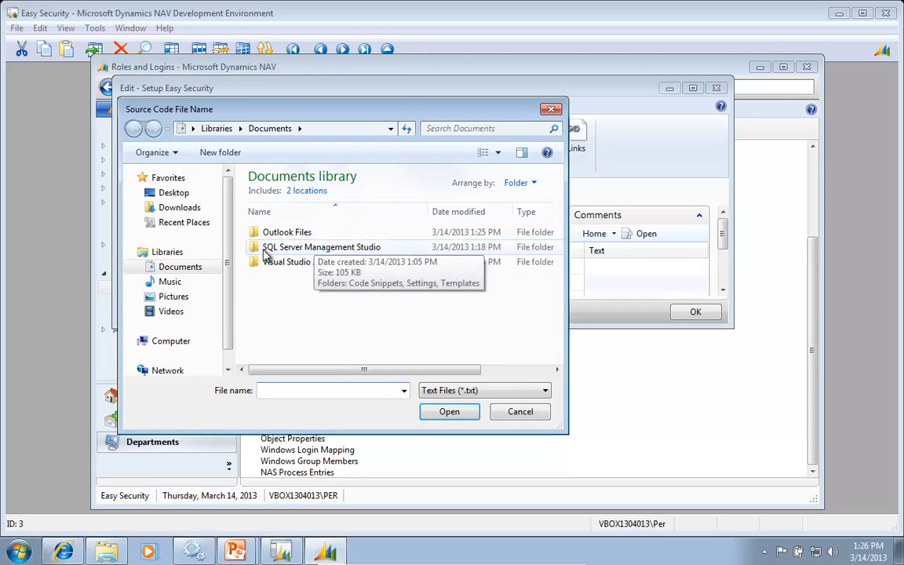
left_click(170, 341)
double_click(316, 218)
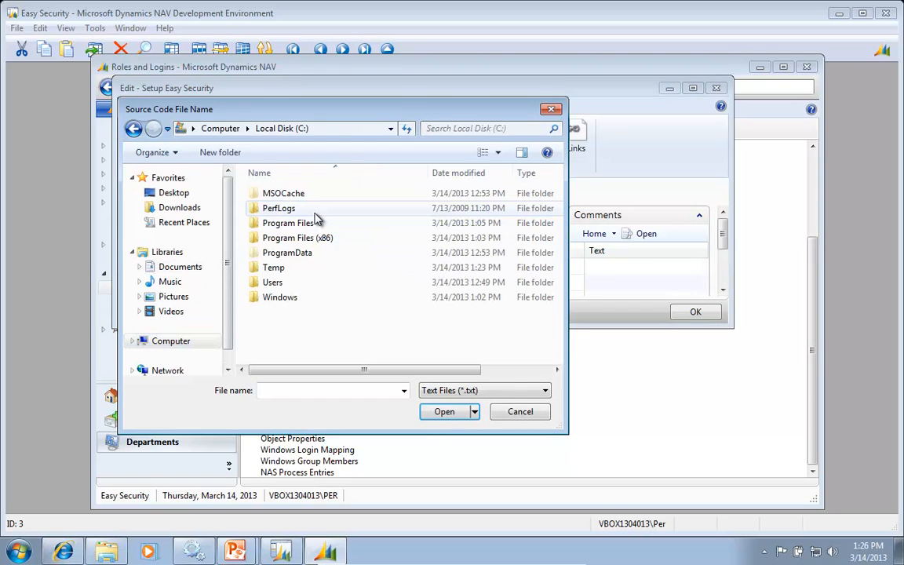
double_click(282, 268)
left_click(286, 238)
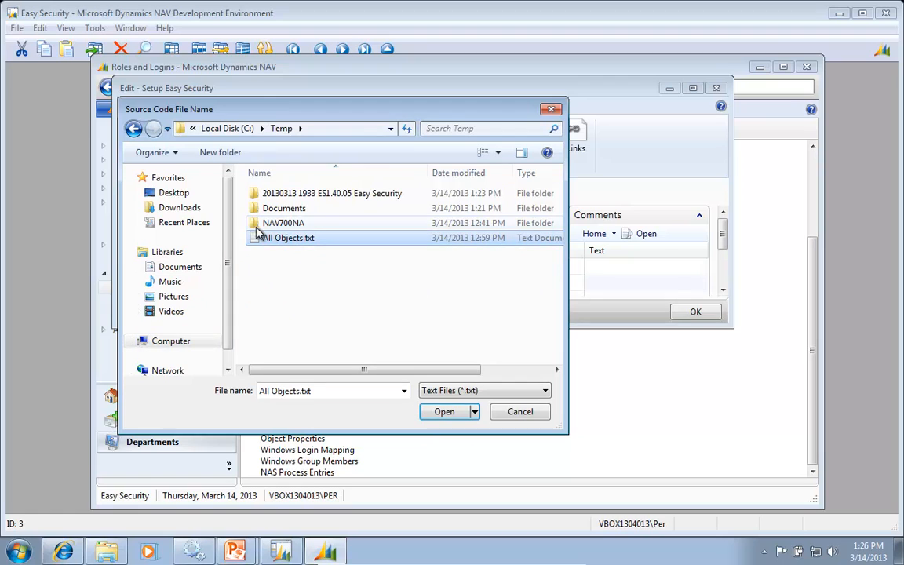
left_click(447, 412)
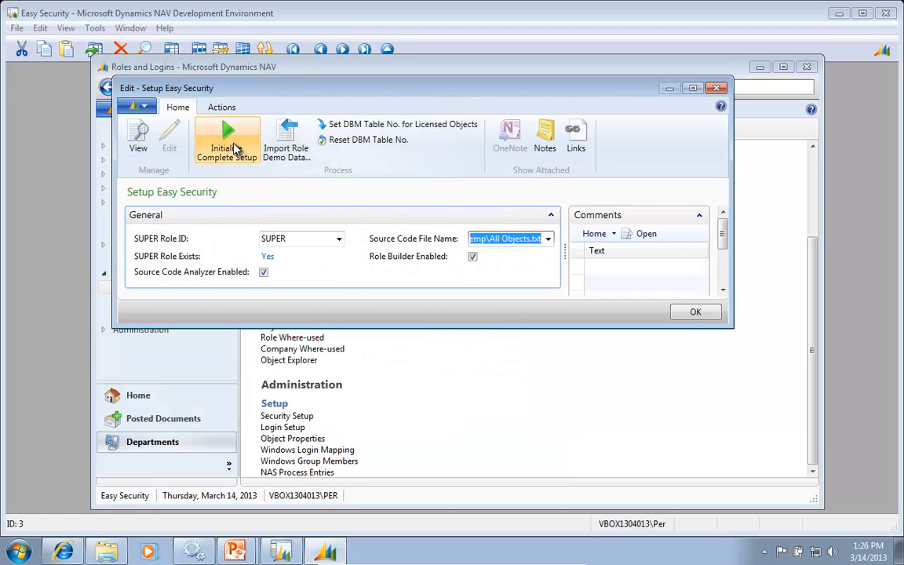
Run Initialize Complete Setup, accept its messages and close the Setup Easy Security and Security Setup windows
left_click(234, 147)
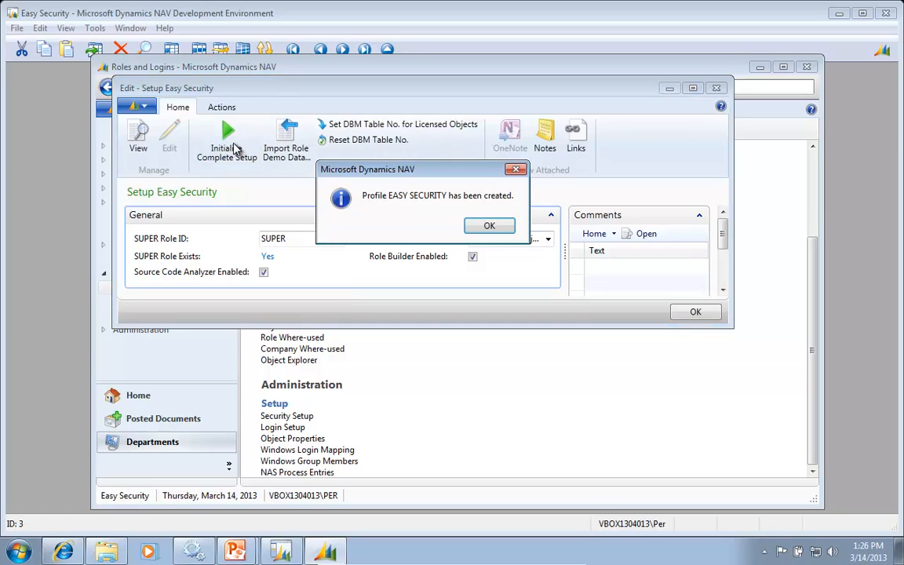
left_click(490, 227)
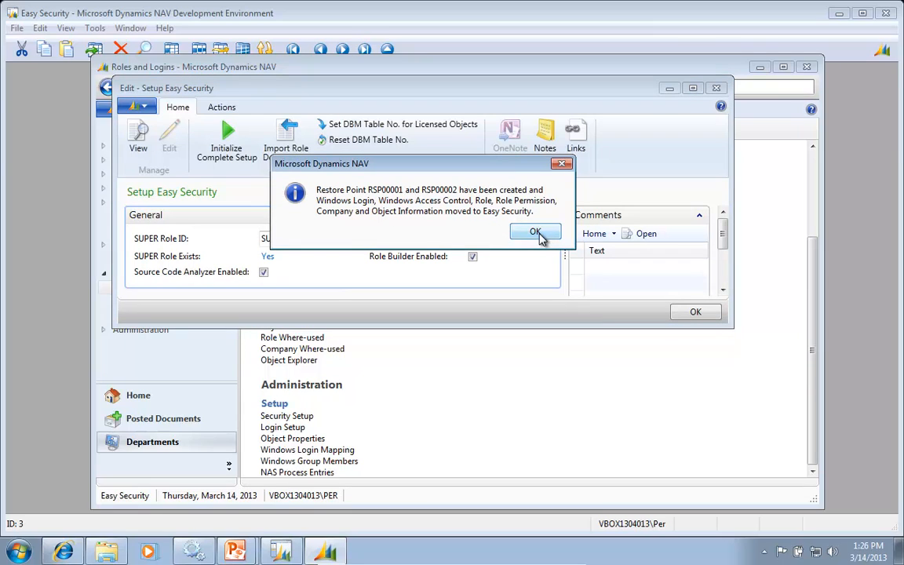
left_click(536, 236)
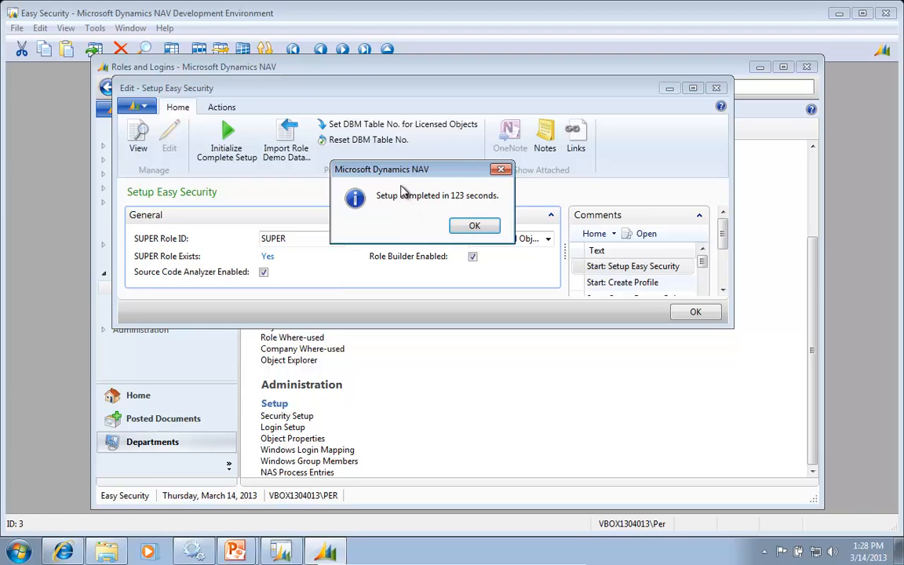
left_click(475, 225)
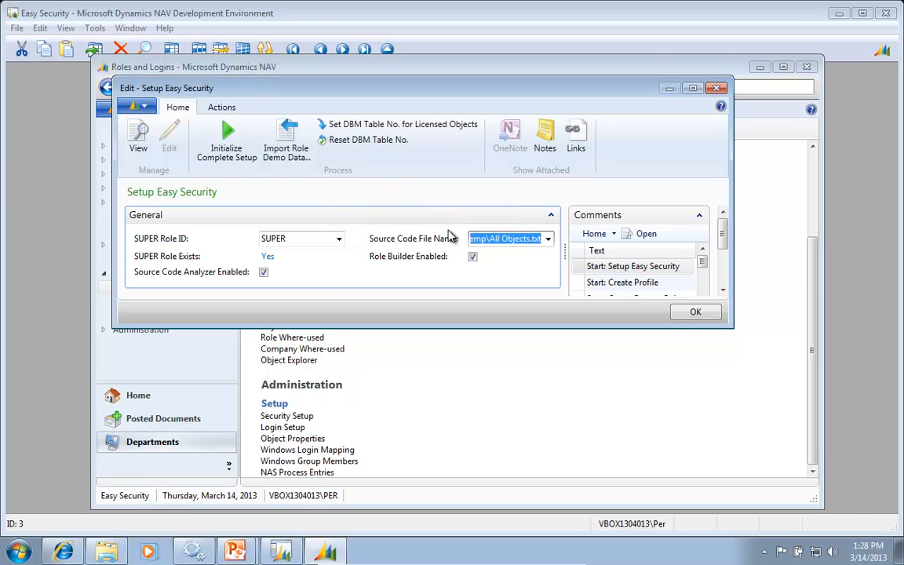
left_click(695, 312)
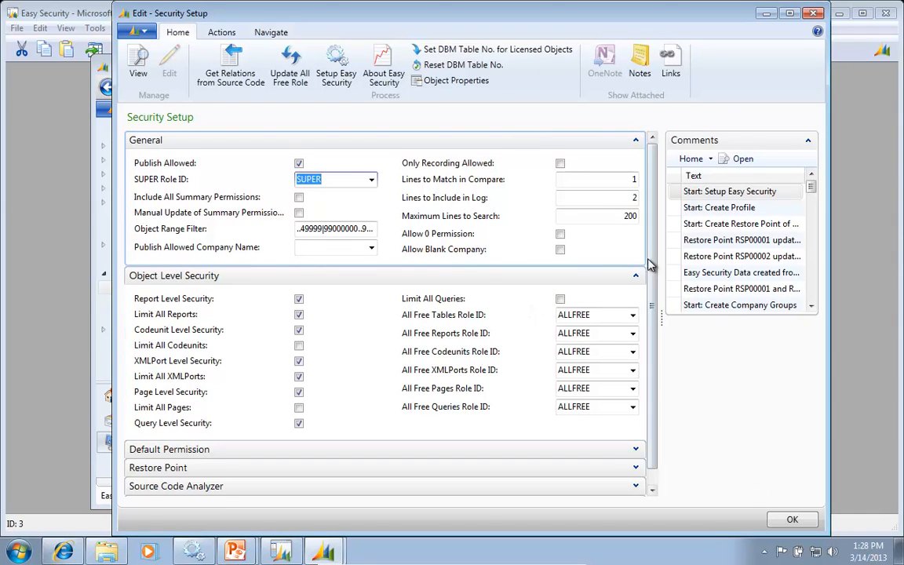
left_click(814, 14)
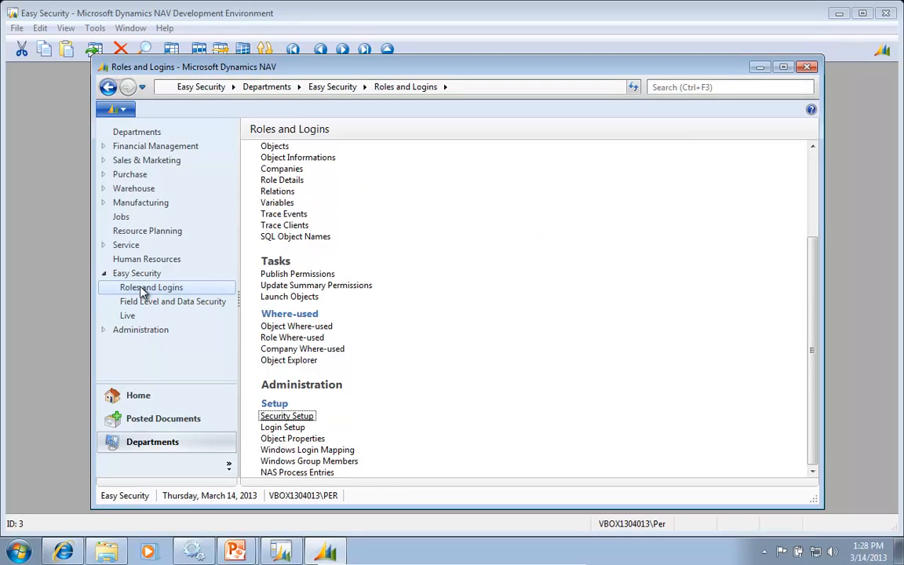
In the Easy Security Logins list, set the second login's Permissions as User ID to the fourth login and close its card
left_click(119, 289)
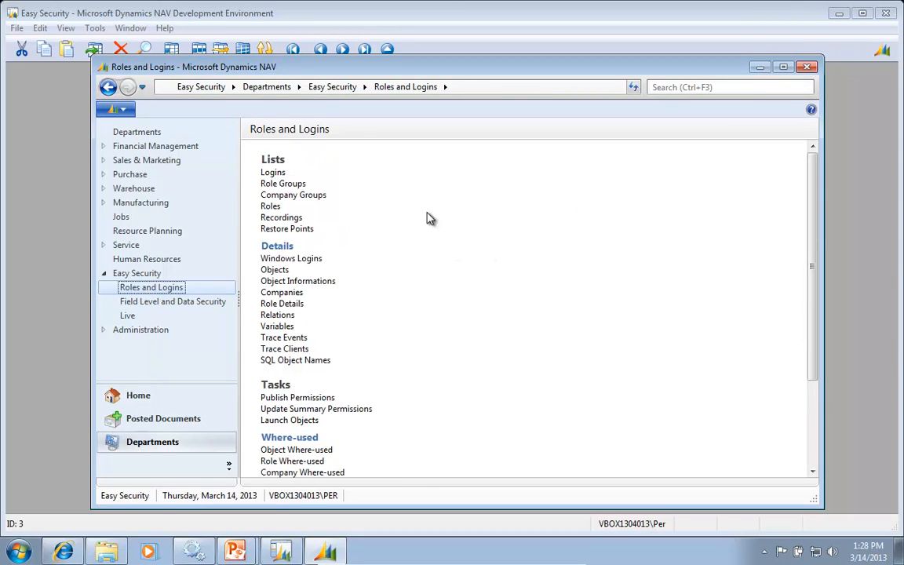
left_click(272, 173)
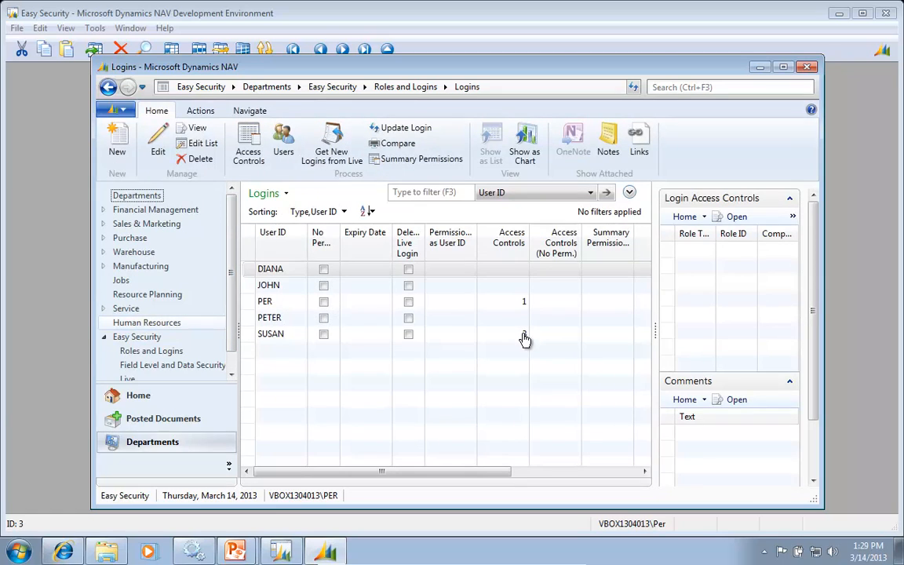
double_click(253, 288)
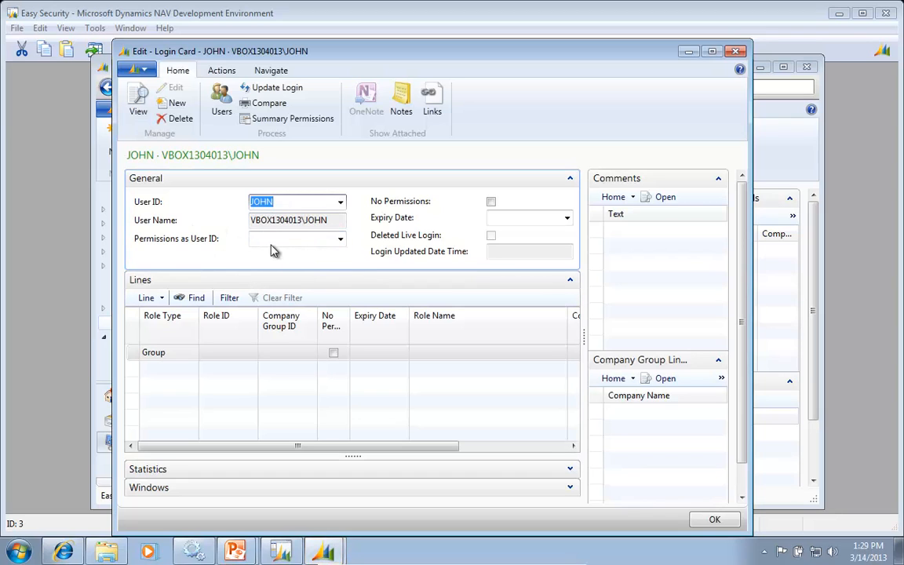
left_click(341, 241)
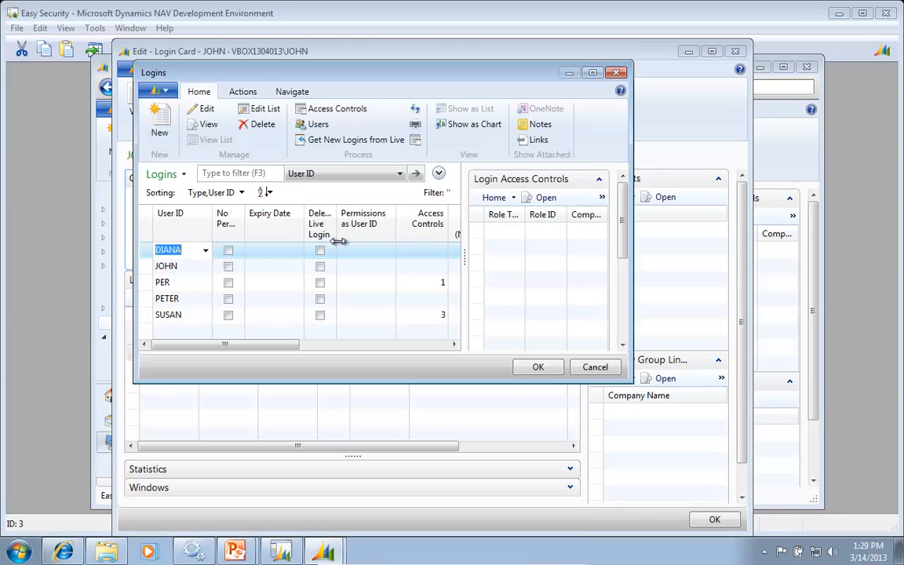
left_click(186, 300)
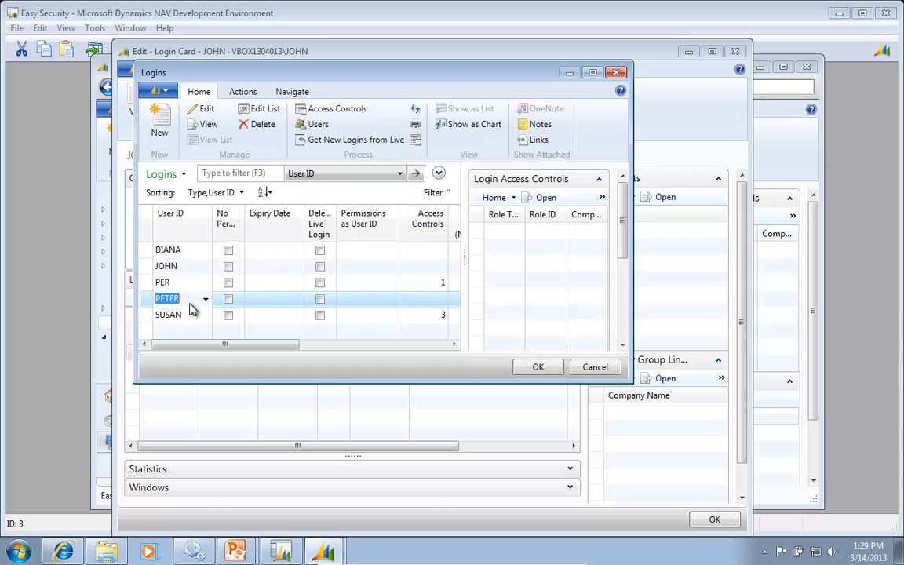
left_click(539, 368)
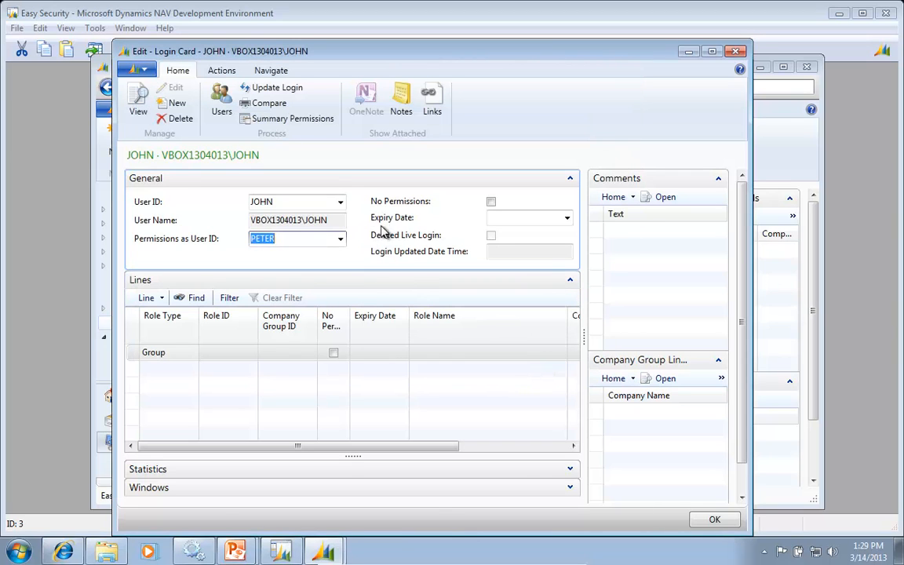
left_click(414, 248)
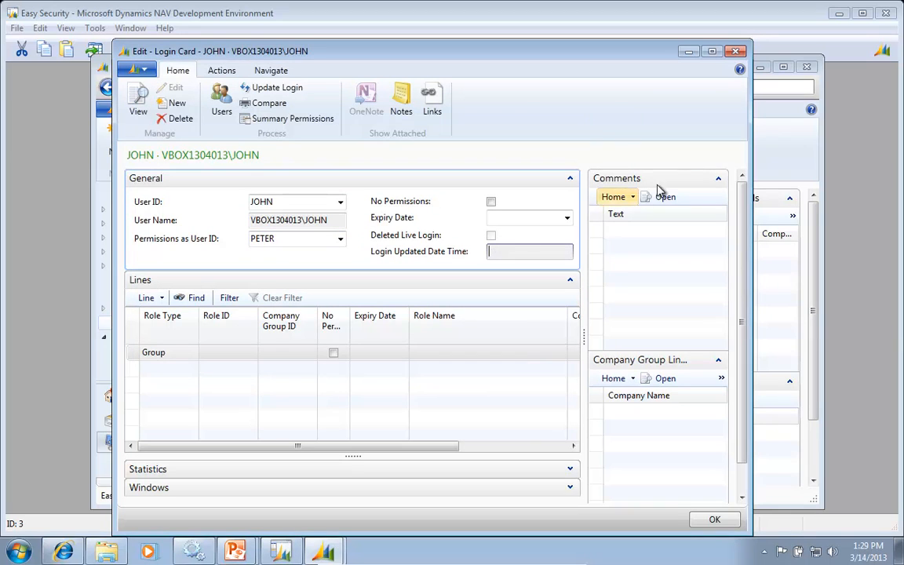
left_click(735, 51)
Open the fourth login's card and, from the Group line's Role ID lookup, create a new role group with Group ID SALES
double_click(270, 319)
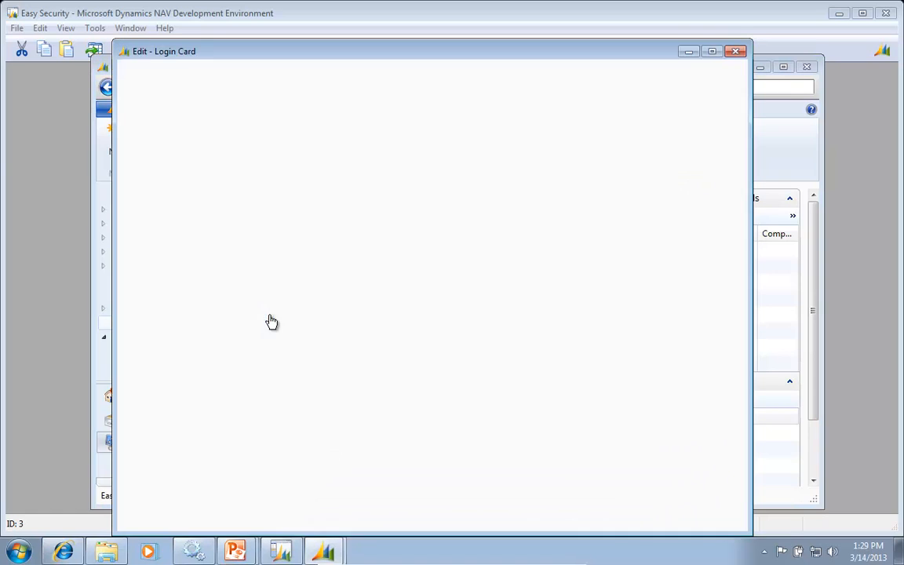
left_click(194, 354)
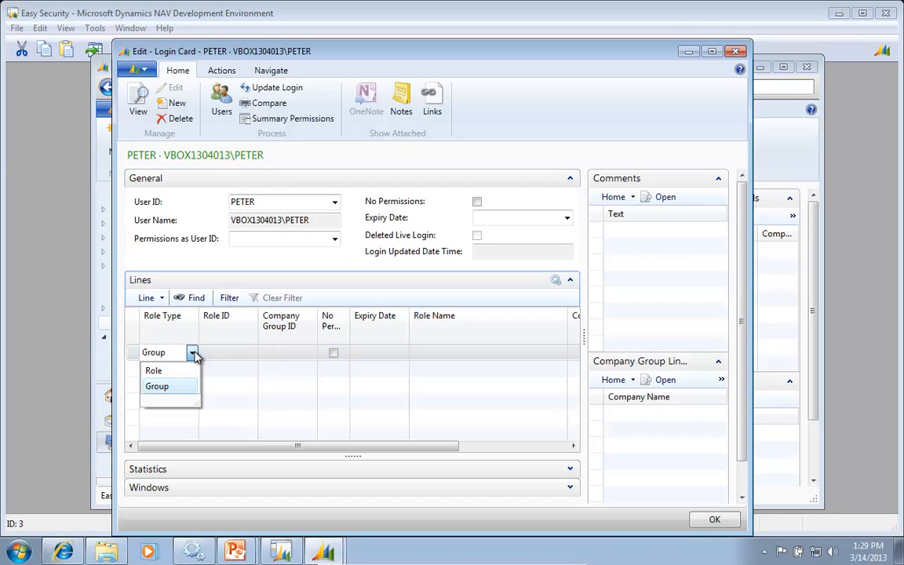
left_click(251, 357)
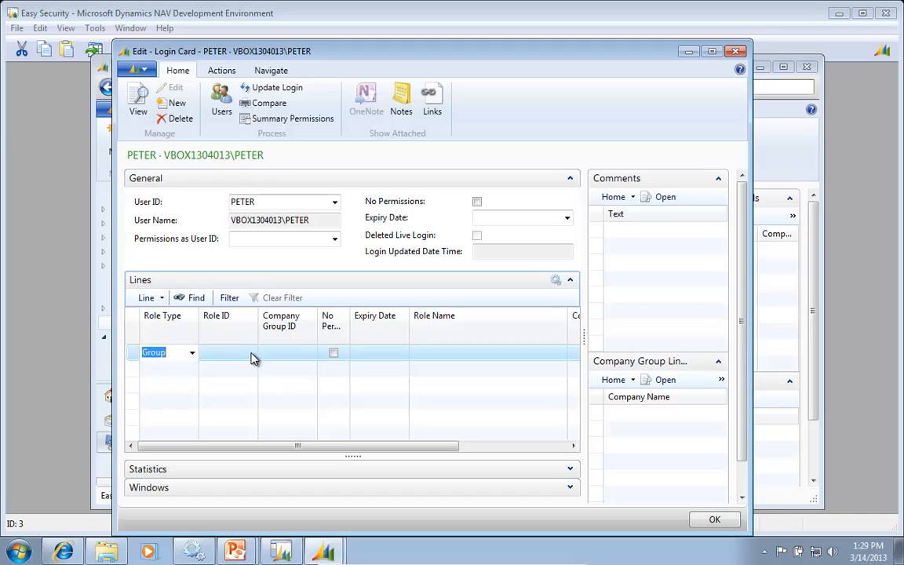
left_click(251, 355)
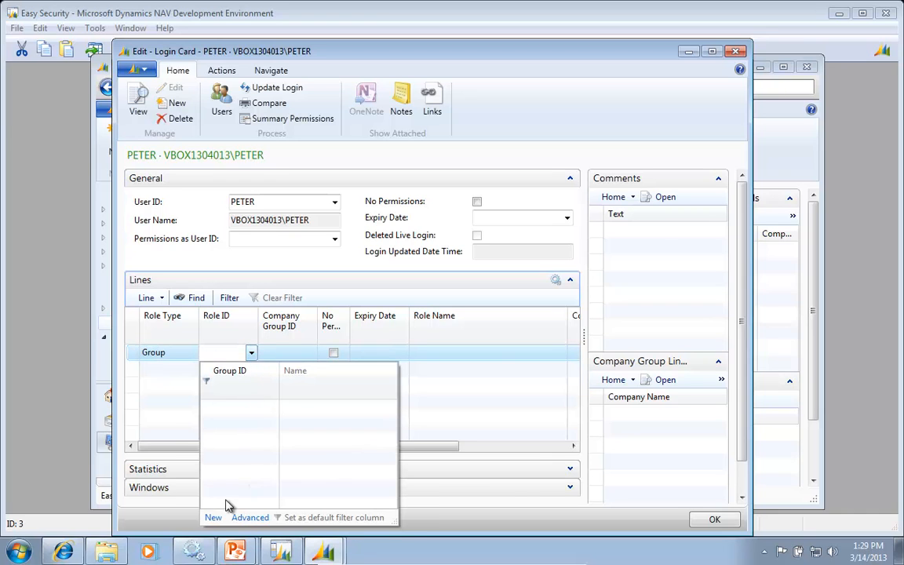
left_click(213, 519)
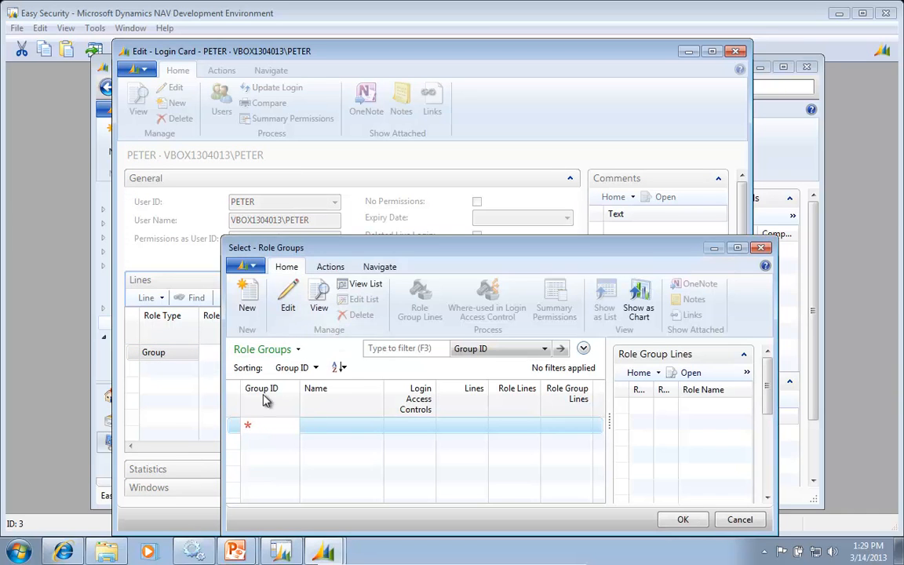
left_click(248, 298)
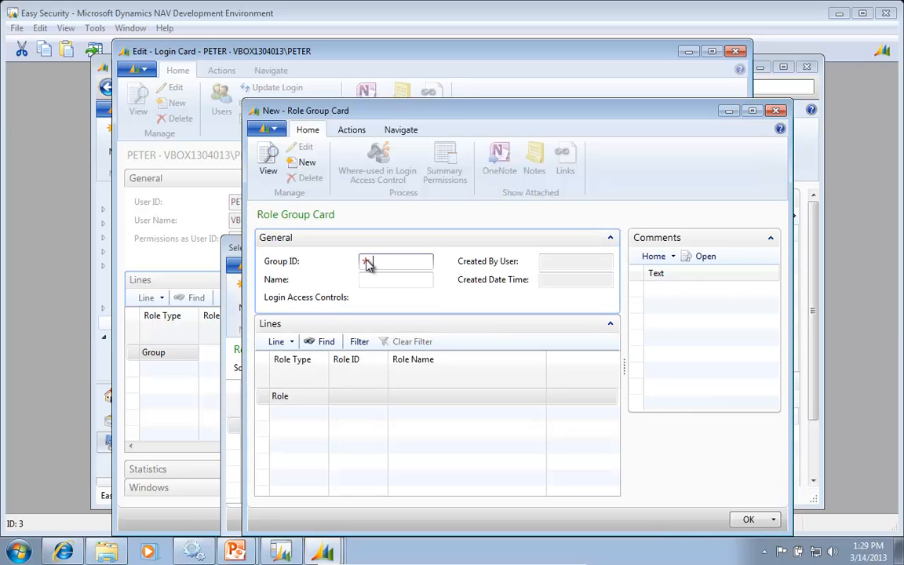
type("Sales")
key("Tab")
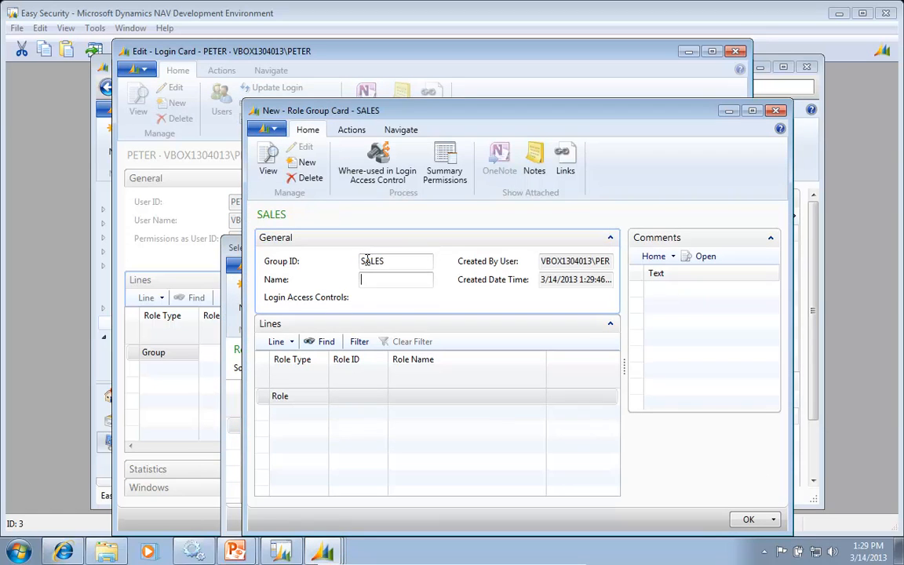
Add the BASIC role as the first line of the SALES role group
left_click(355, 397)
left_click(381, 398)
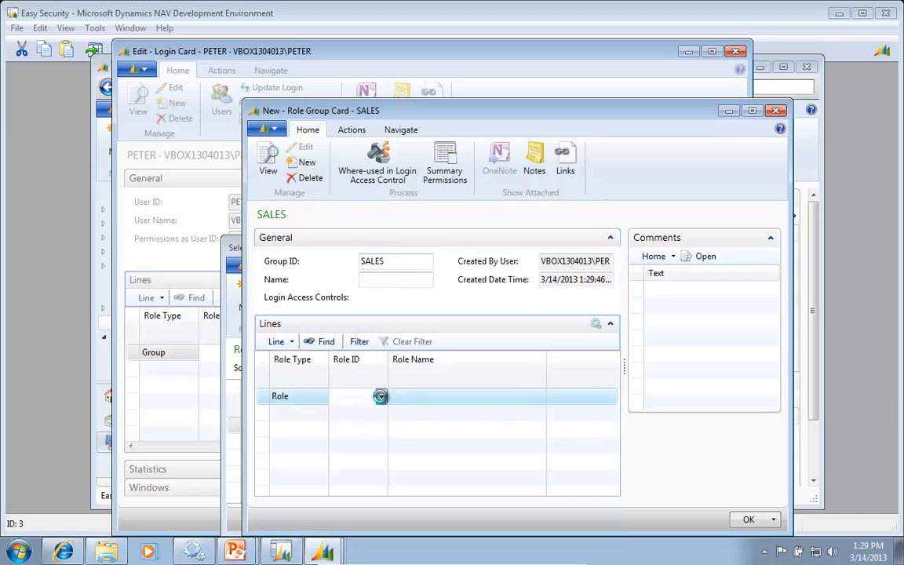
scroll(382, 345, "down", 2)
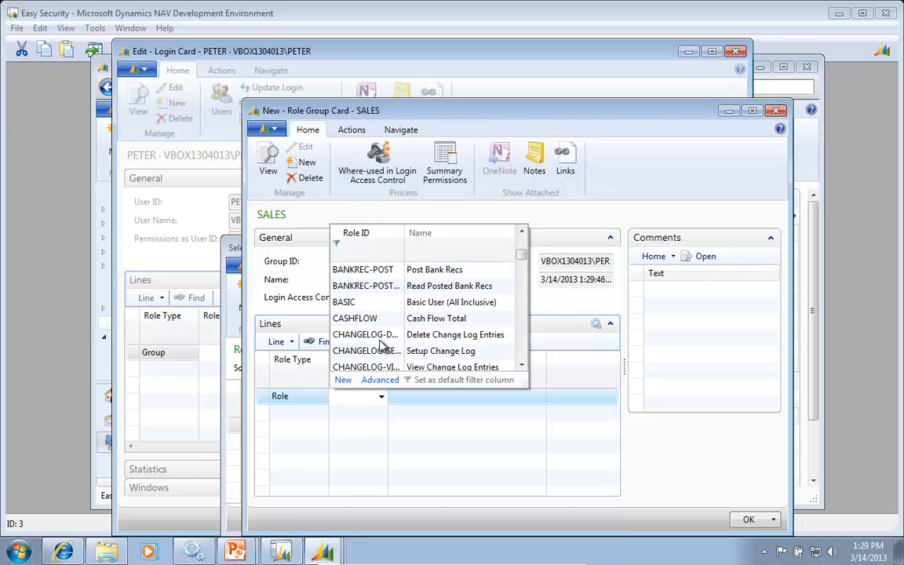
left_click(353, 298)
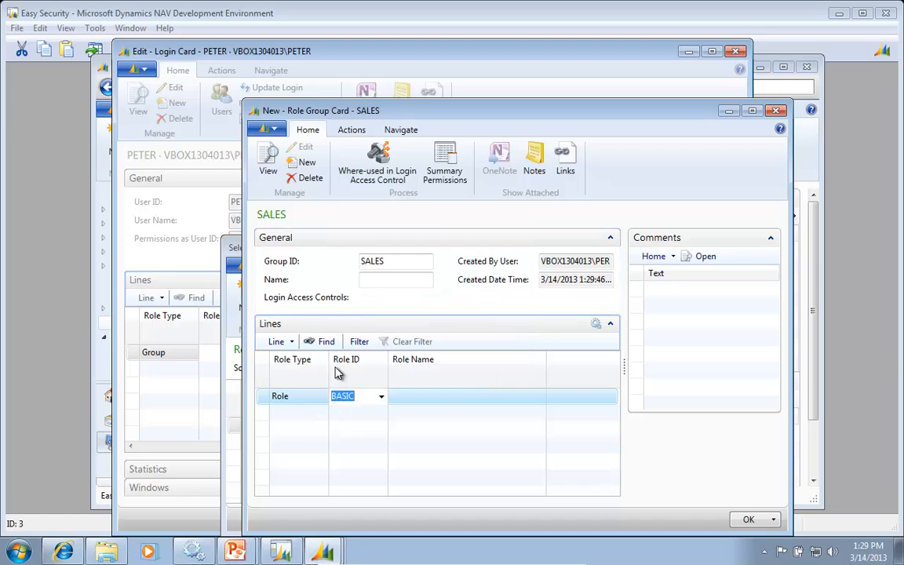
Start adding lines to the SALES group with Add from Roles and filter the roles by Role ID S
left_click(290, 344)
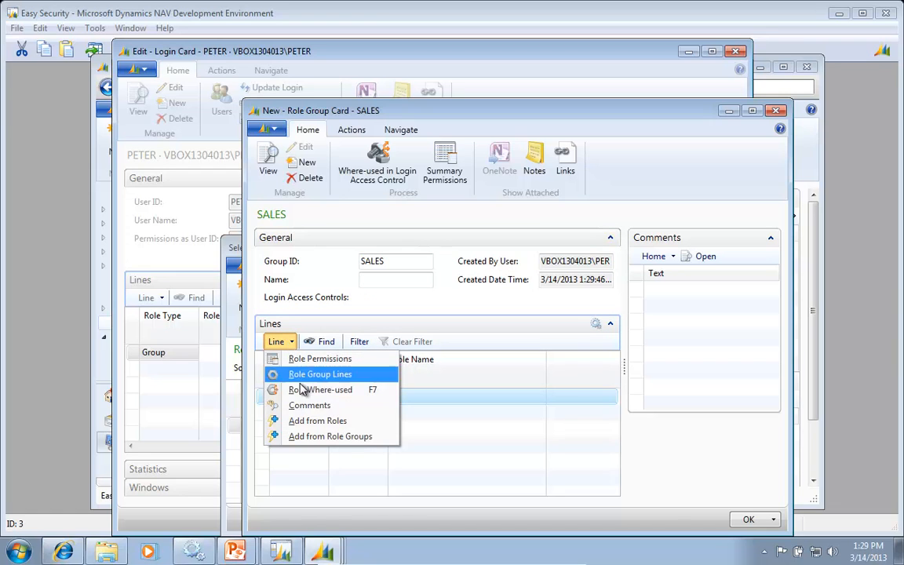
left_click(321, 424)
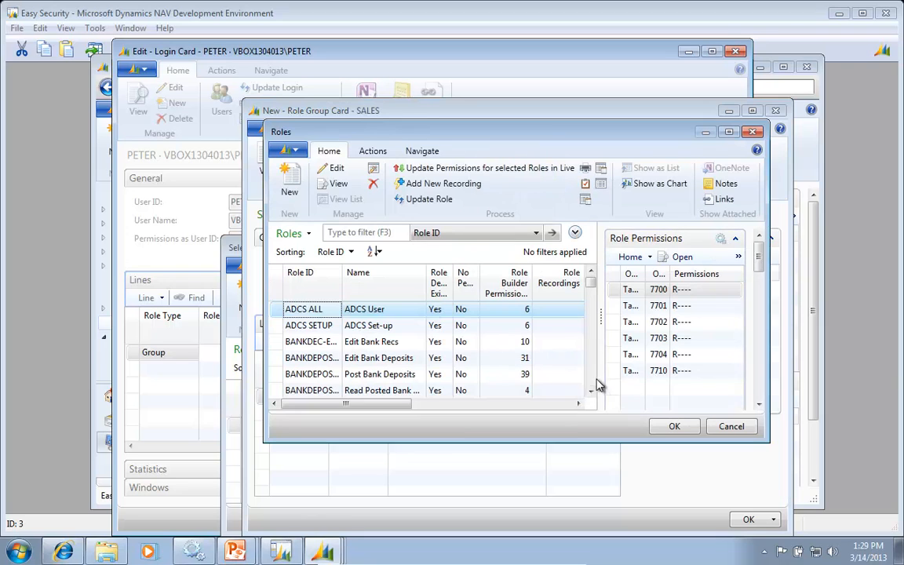
left_click_drag(465, 442, 464, 499)
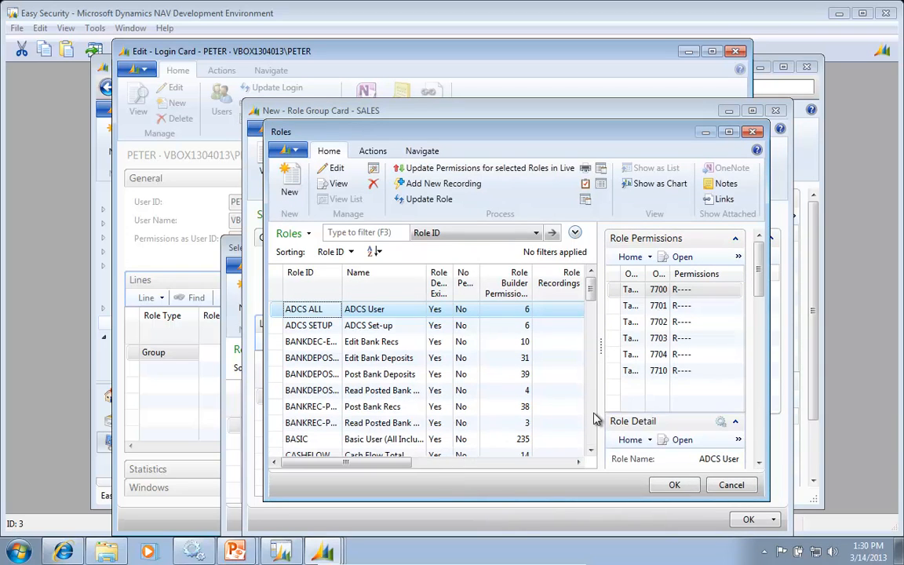
left_click(386, 232)
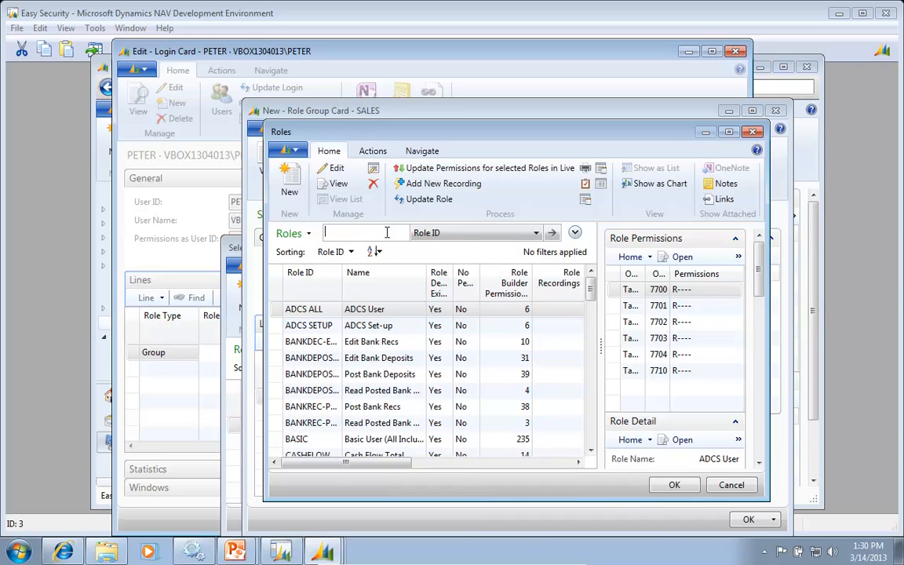
key("Return")
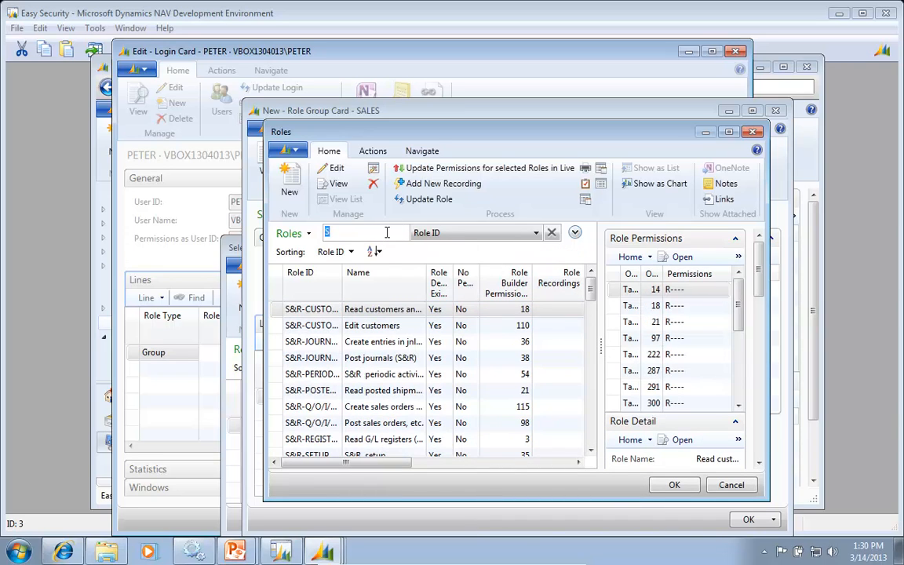
Select S&R-CUSTOMER, S&R-CUSTOMER, EDIT, S&R-JOURNAL, S&R-POSTED S/I/R/C, S&R-Q/O/I/R/C and S&R-Q/O/I/R/C, POST, and insert them into the SALES role group
left_click(300, 311)
left_click(306, 326, "ctrl")
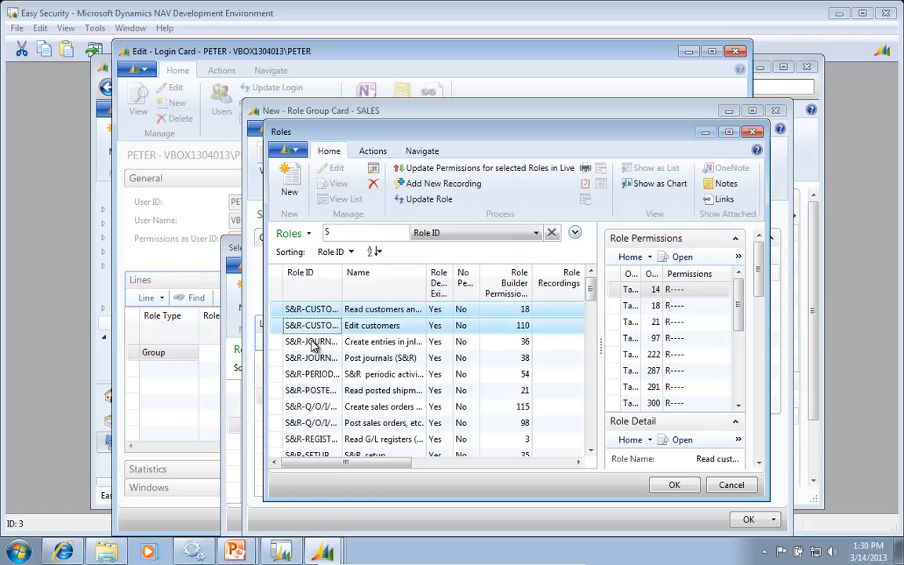
left_click_drag(343, 275, 401, 276)
left_click(314, 390, "ctrl")
left_click(314, 407, "ctrl")
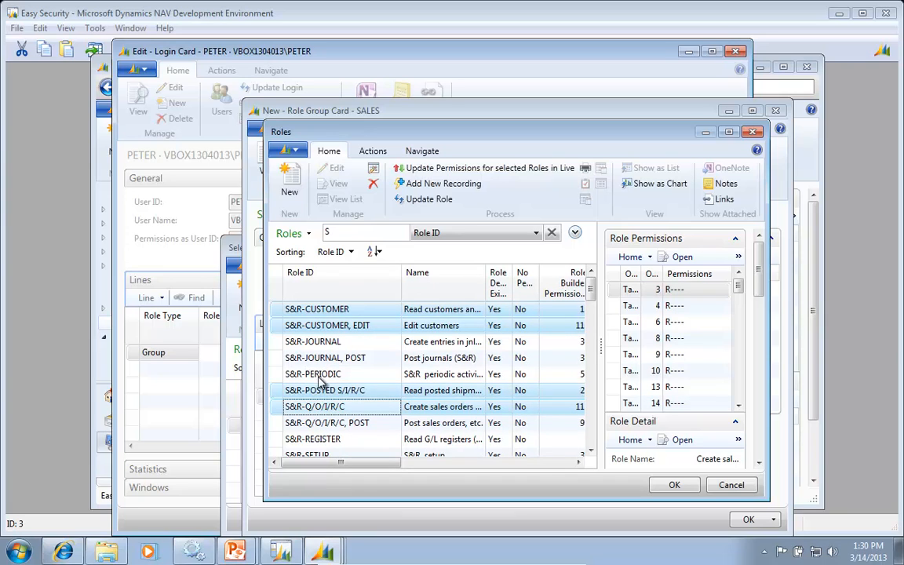
left_click(592, 451)
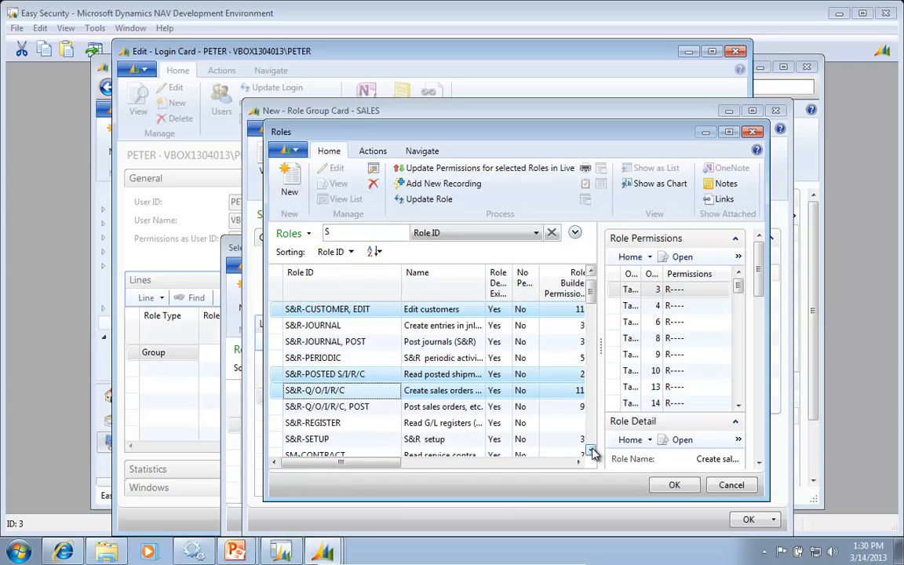
left_click(593, 452)
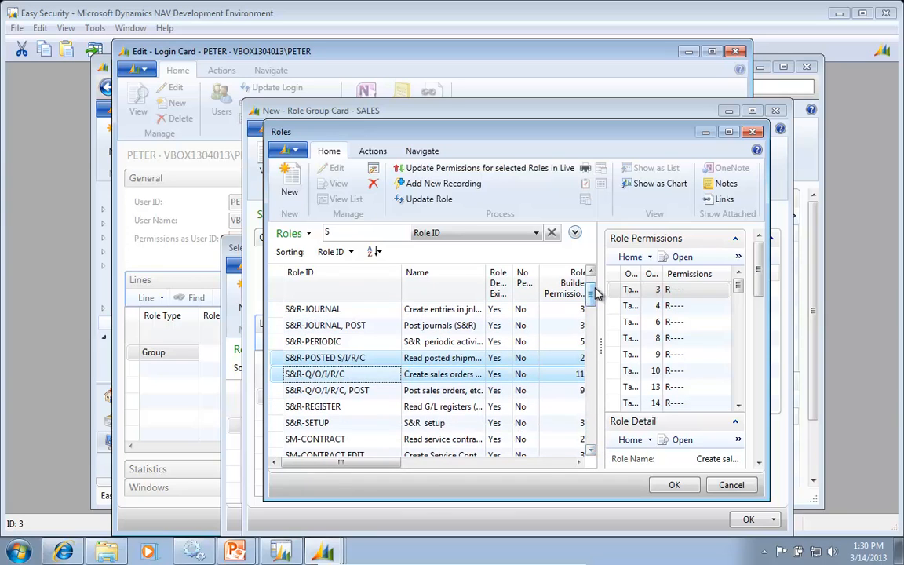
left_click(321, 314, "ctrl")
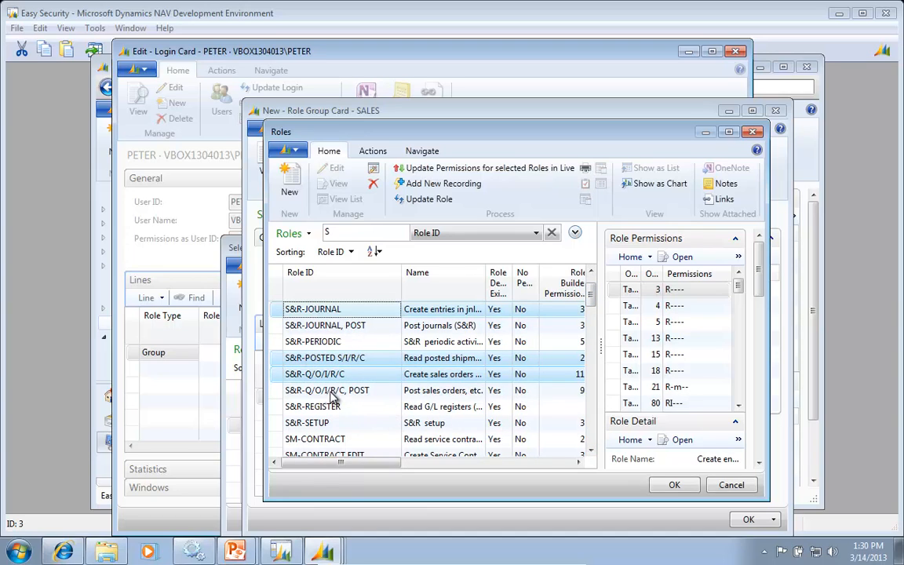
left_click(675, 485)
left_click(534, 344)
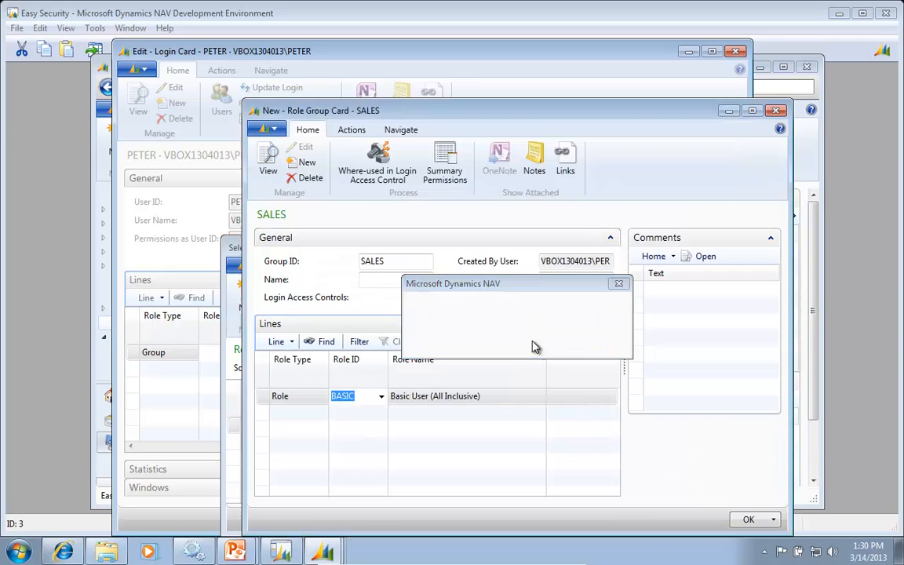
left_click(575, 340)
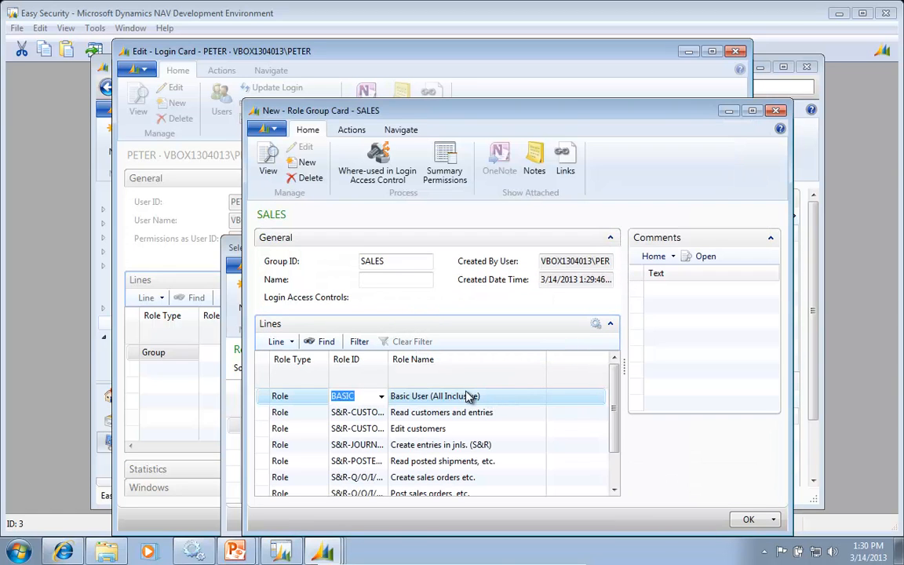
Close the role group card and choose SALES as the Role ID on the login's Group line
key("Escape")
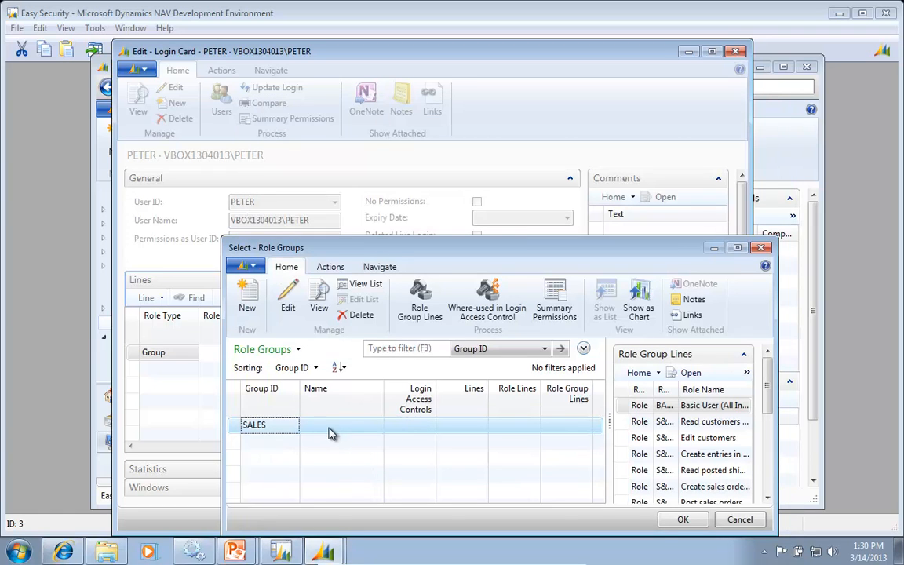
left_click_drag(545, 254, 534, 185)
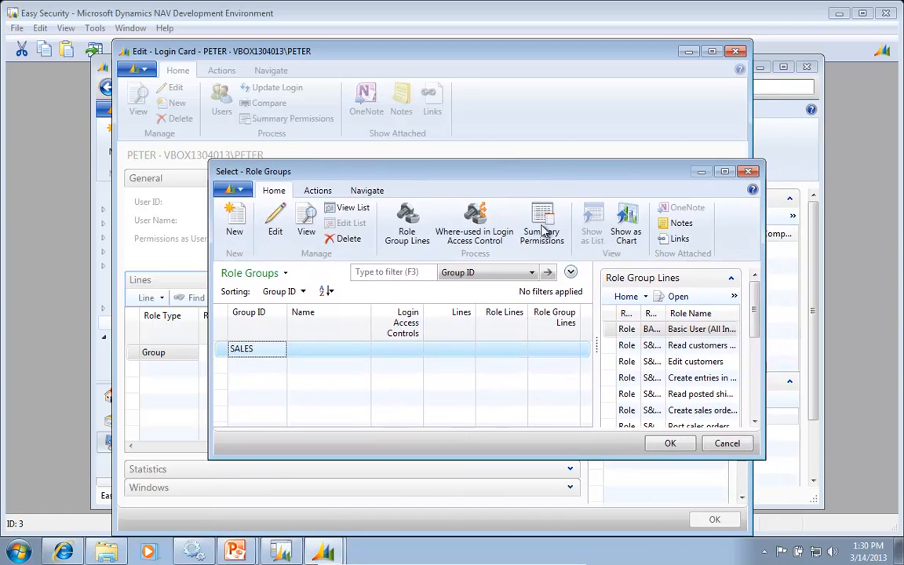
left_click(671, 450)
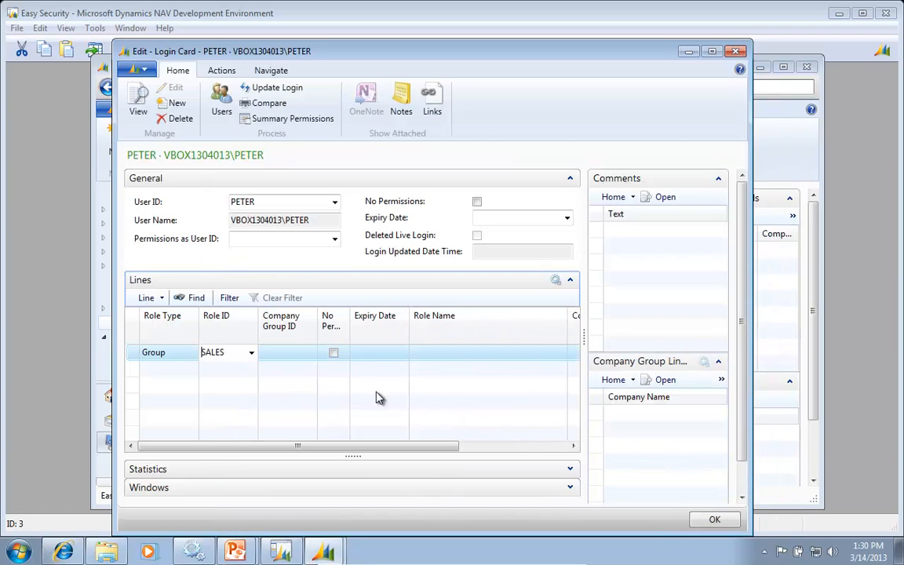
From the SALES line's Company Group ID lookup, create a new company group with Group ID CRONUS
left_click(309, 351)
left_click(311, 352)
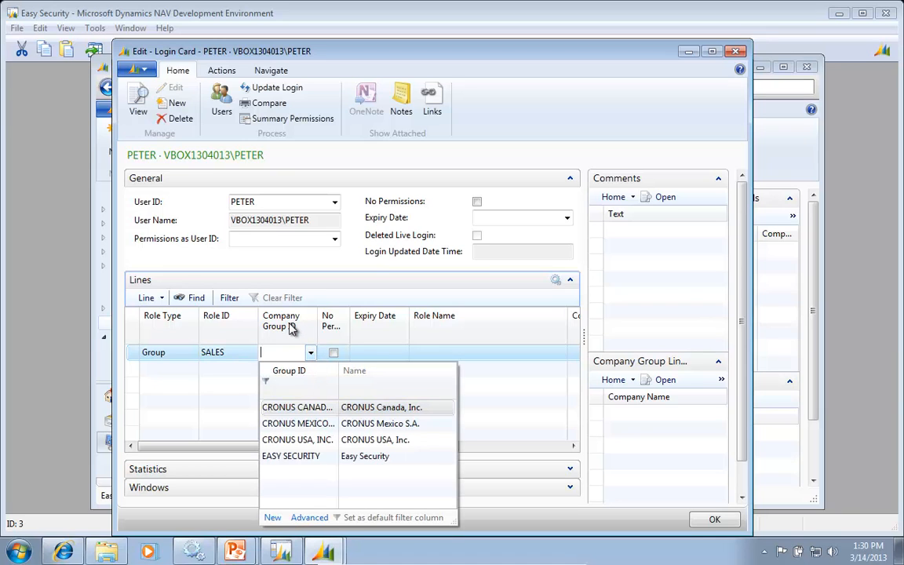
left_click(280, 518)
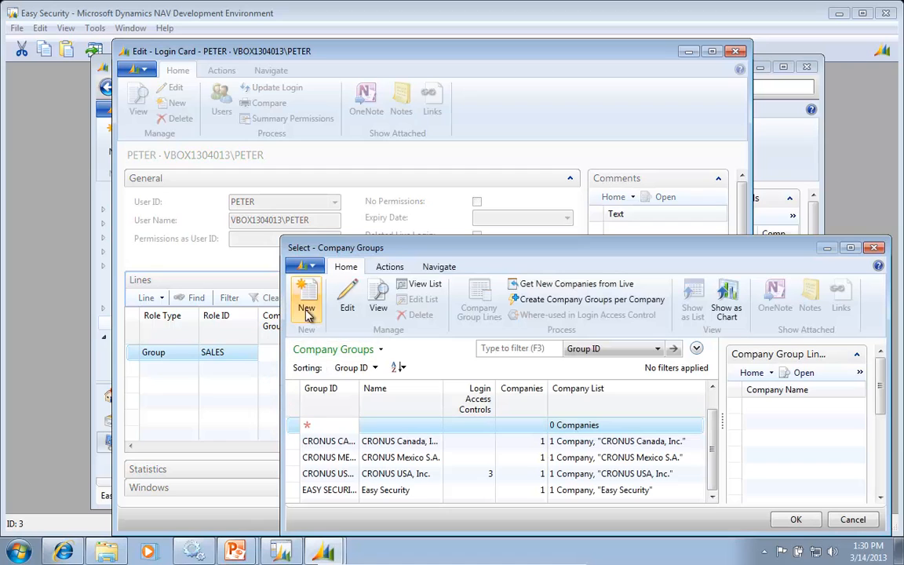
left_click(306, 302)
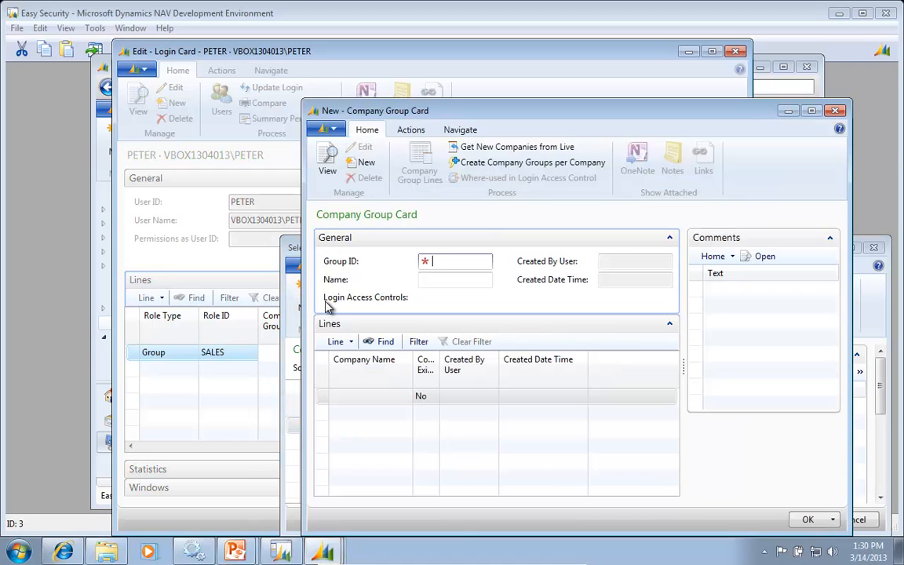
key("Tab")
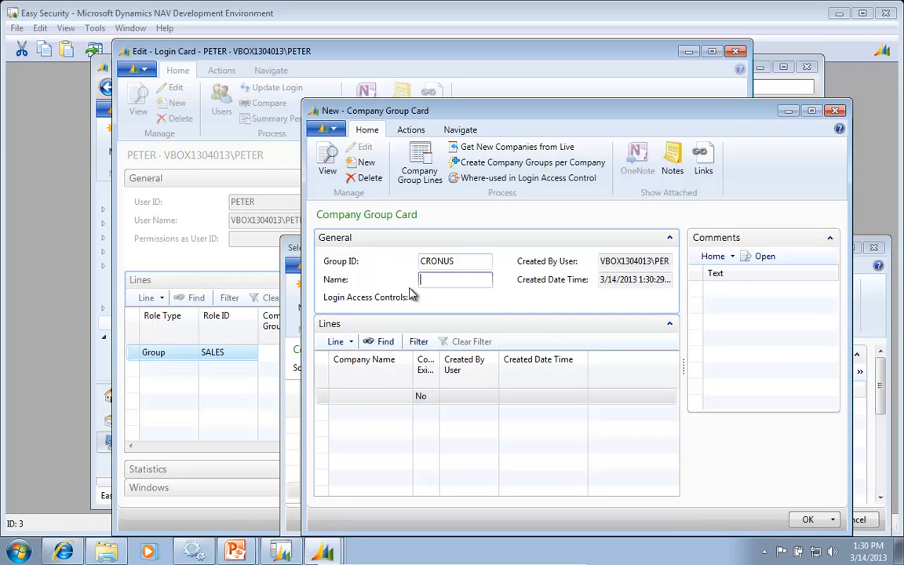
Add CRONUS Canada, Inc., CRONUS Mexico S.A. and CRONUS USA, Inc. to the company group and assign the group to the login's SALES line
left_click(386, 392)
left_click(406, 397)
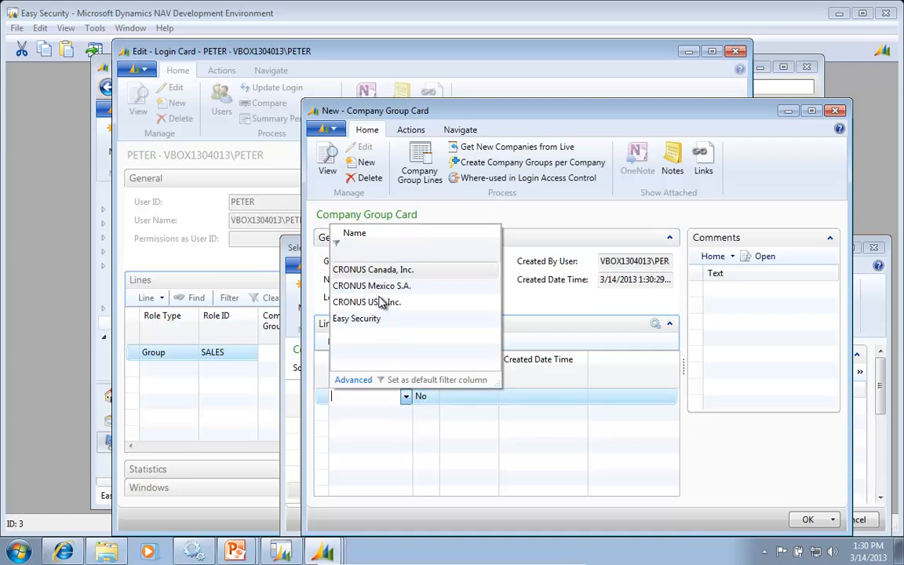
left_click(350, 271)
key("Return")
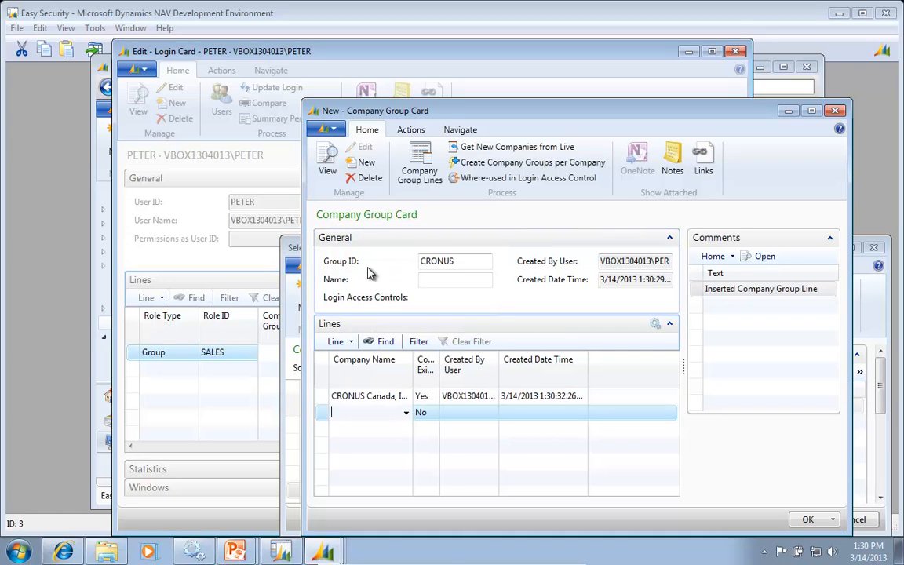
key("F4")
key("Down")
key("Return")
key("Return")
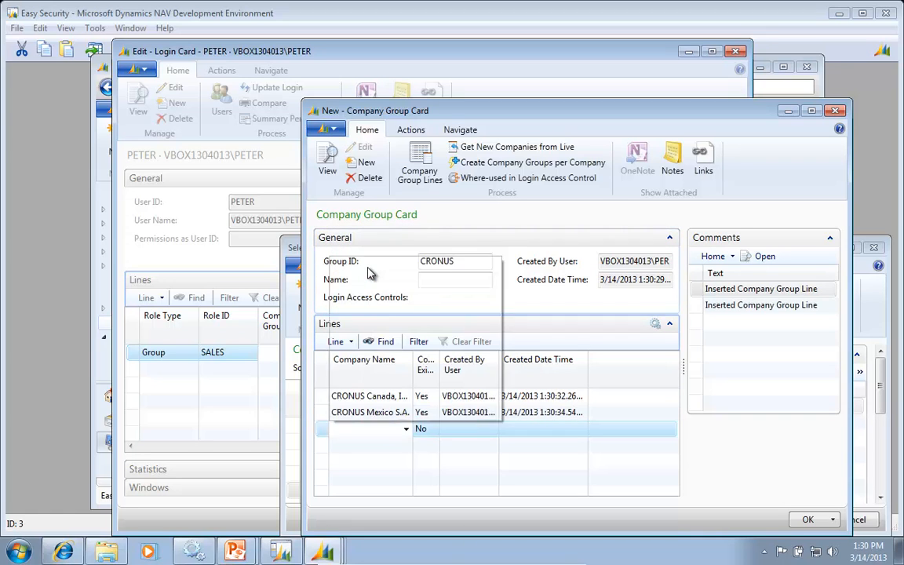
key("F4")
key("Down")
key("Down")
key("Return")
key("Up")
key("Up")
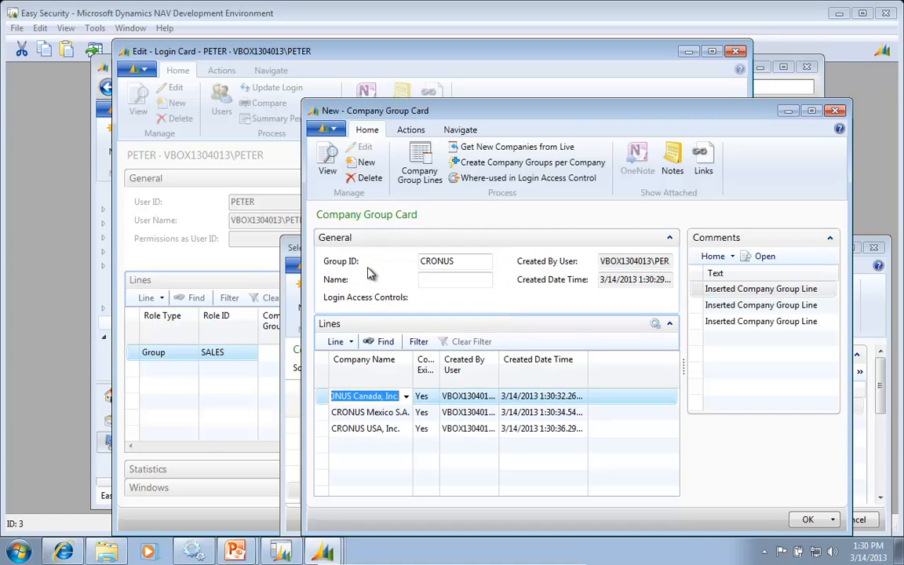
left_click(809, 518)
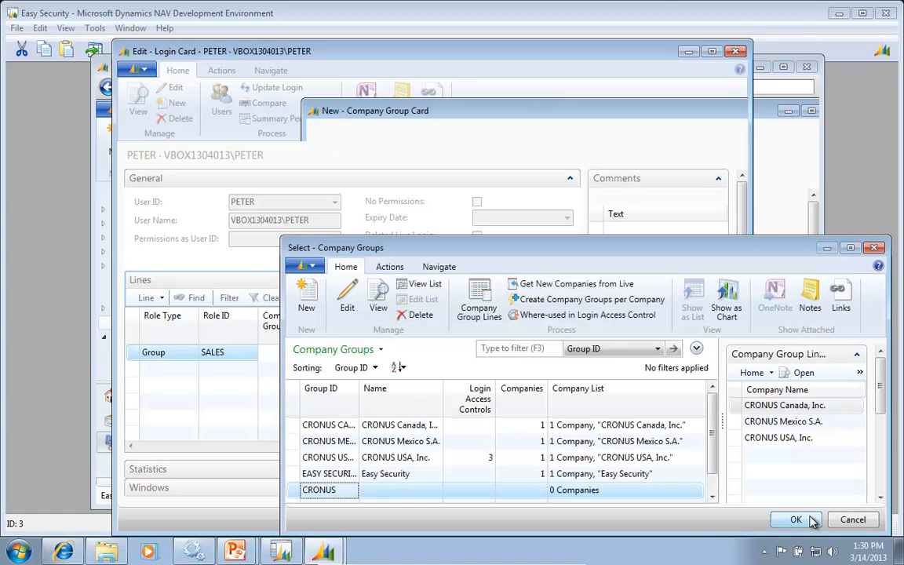
left_click(796, 521)
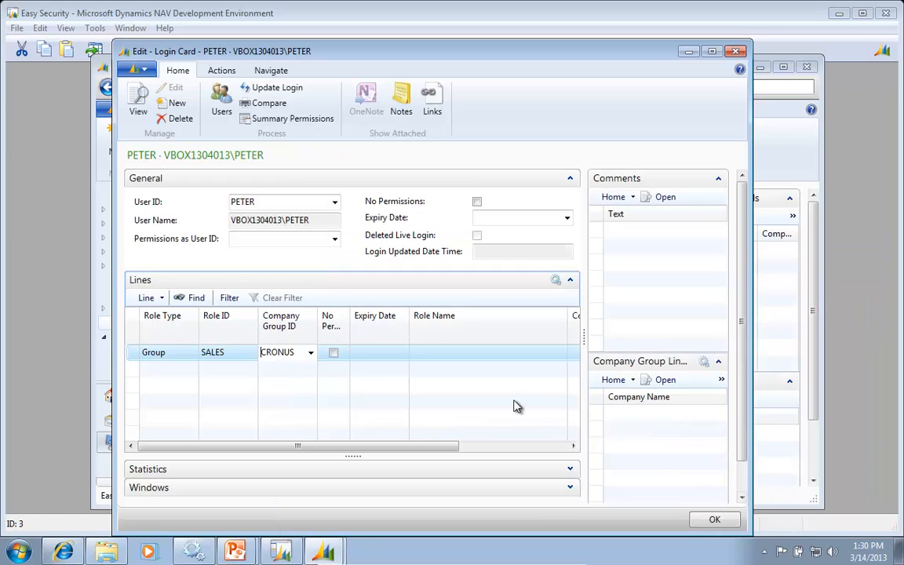
Save the login's SALES line for the CRONUS company group and update the login's roles and summary permissions
key("Down")
key("Up")
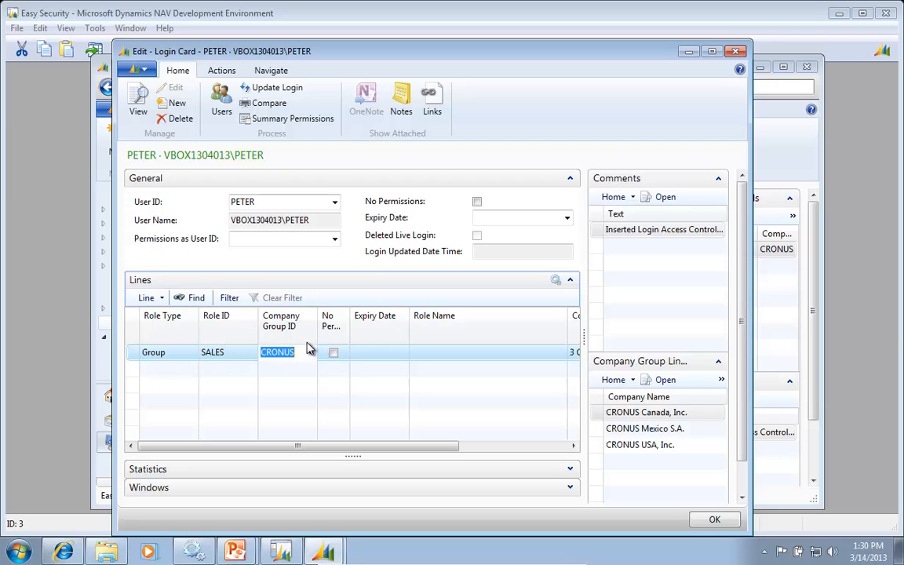
left_click(273, 90)
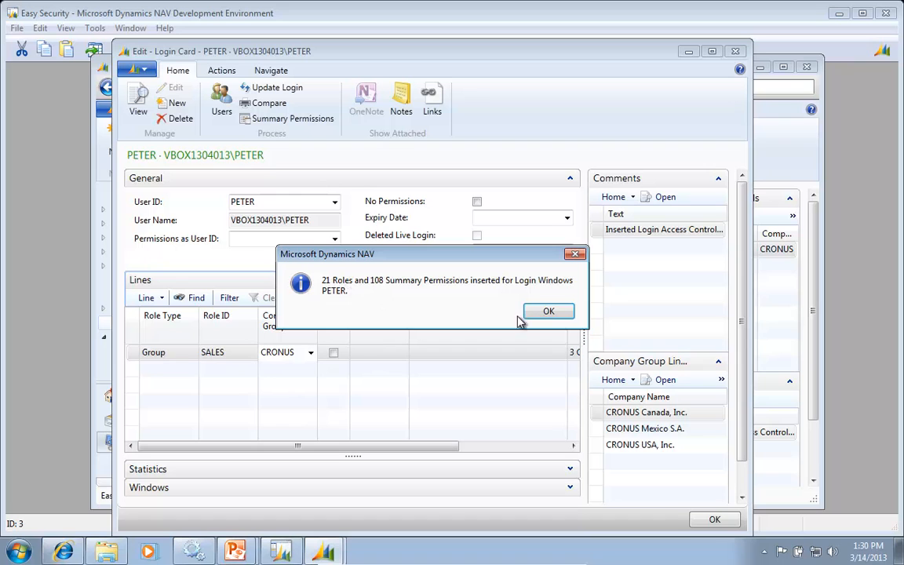
left_click(549, 311)
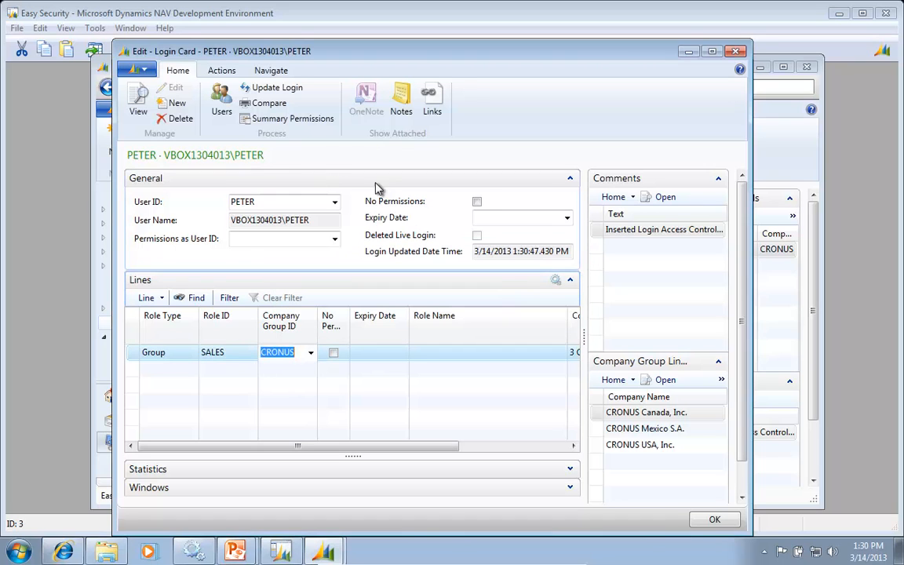
Examine the login's summary permissions, including the read, insert, modify and delete columns, and close the list
left_click(293, 120)
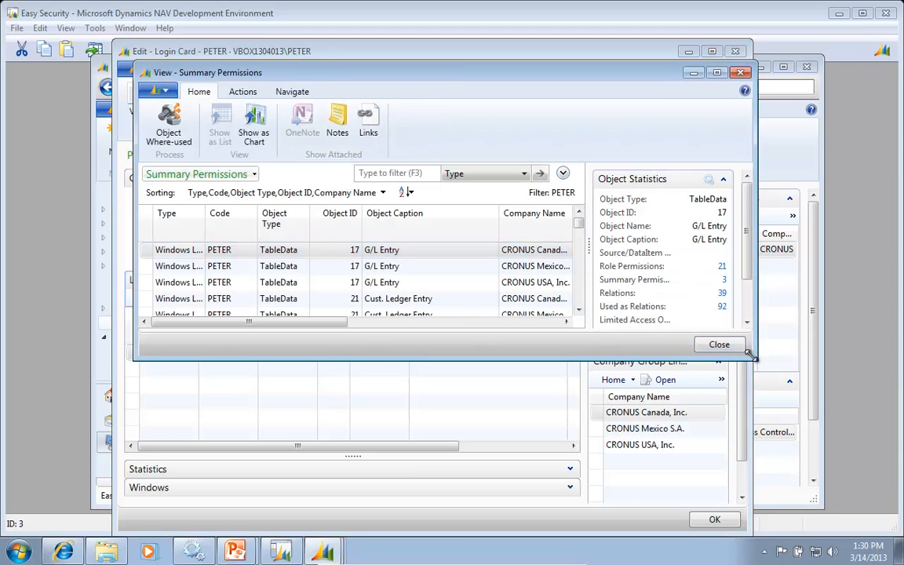
left_click_drag(751, 358, 856, 471)
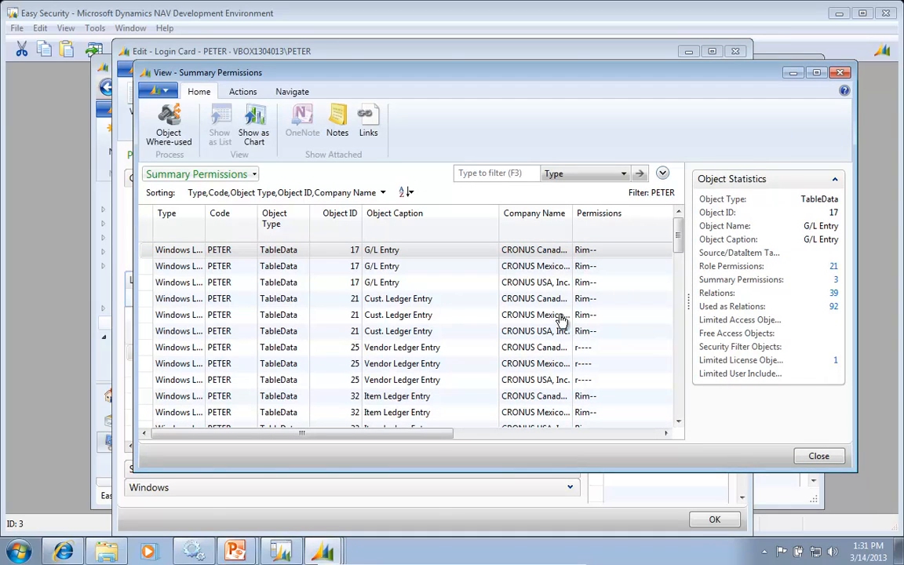
left_click_drag(450, 432, 592, 427)
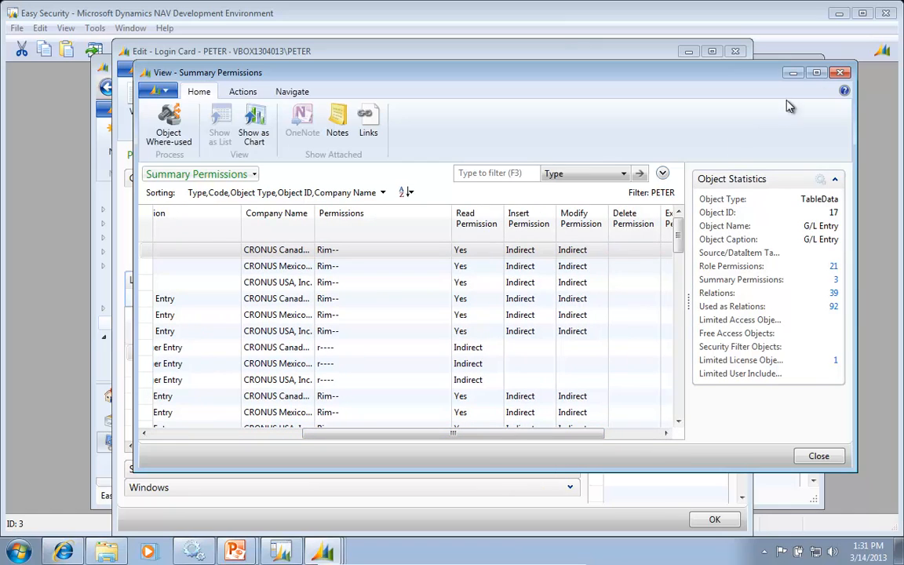
left_click(840, 73)
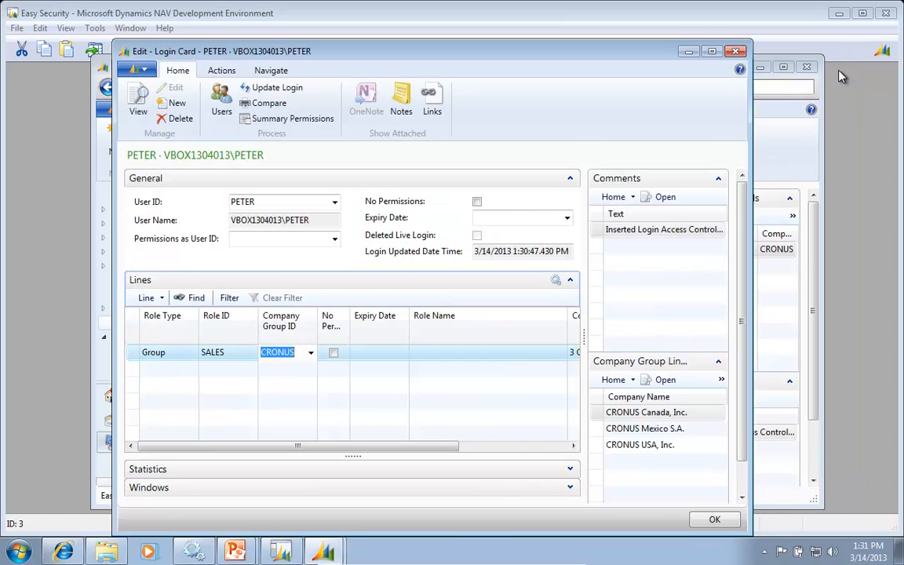
Close the login card and open the Roles list under Roles and Logins
left_click(736, 52)
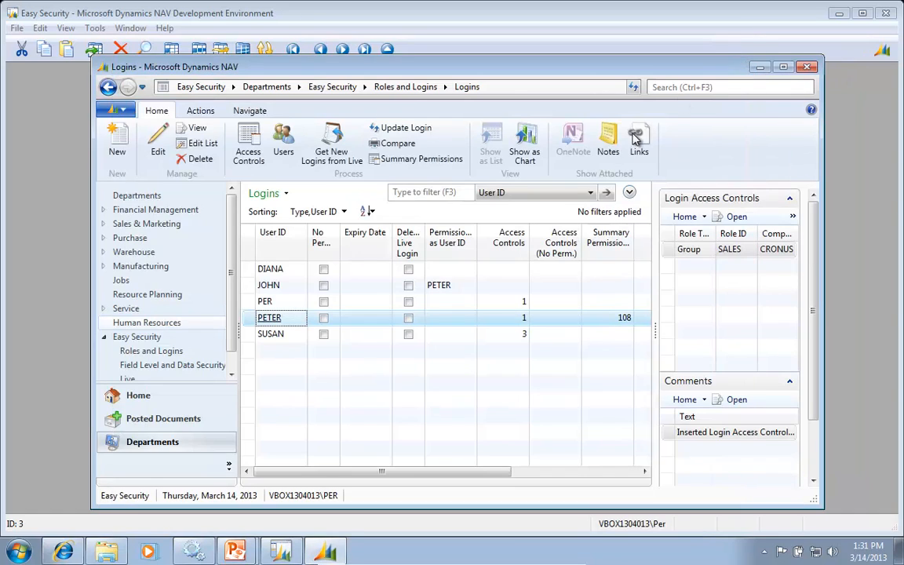
left_click(141, 352)
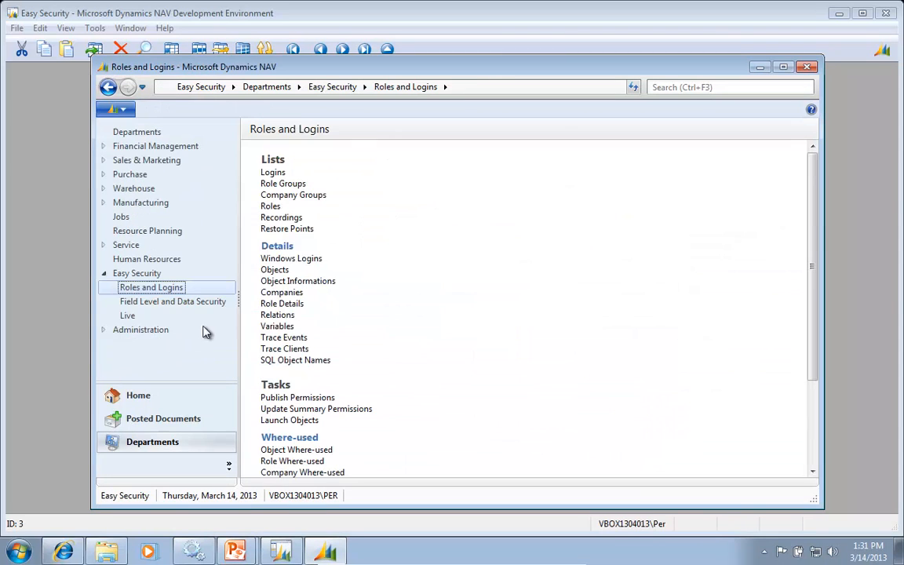
left_click(270, 207)
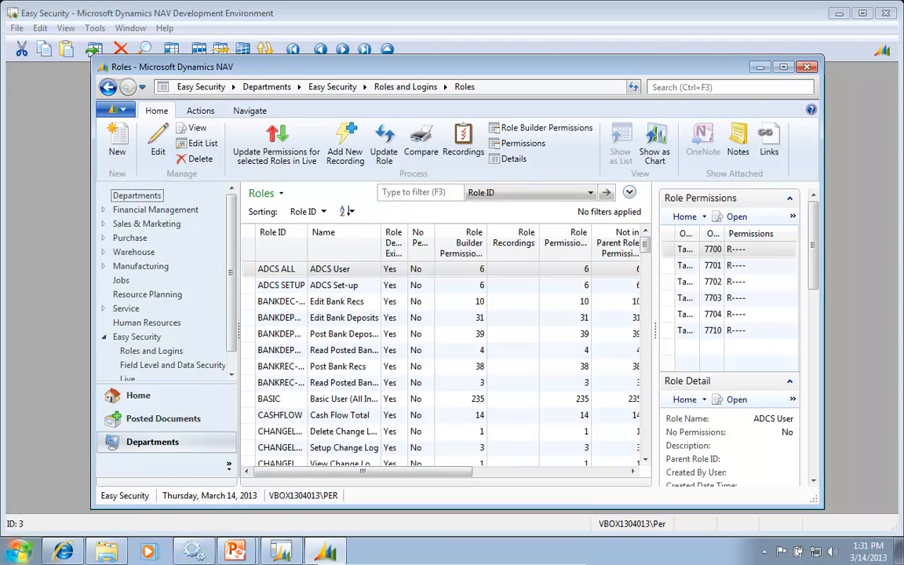
Launch SQL Server Management Studio and connect to the NAVDEMO server instance
left_click(18, 551)
type("sqlp")
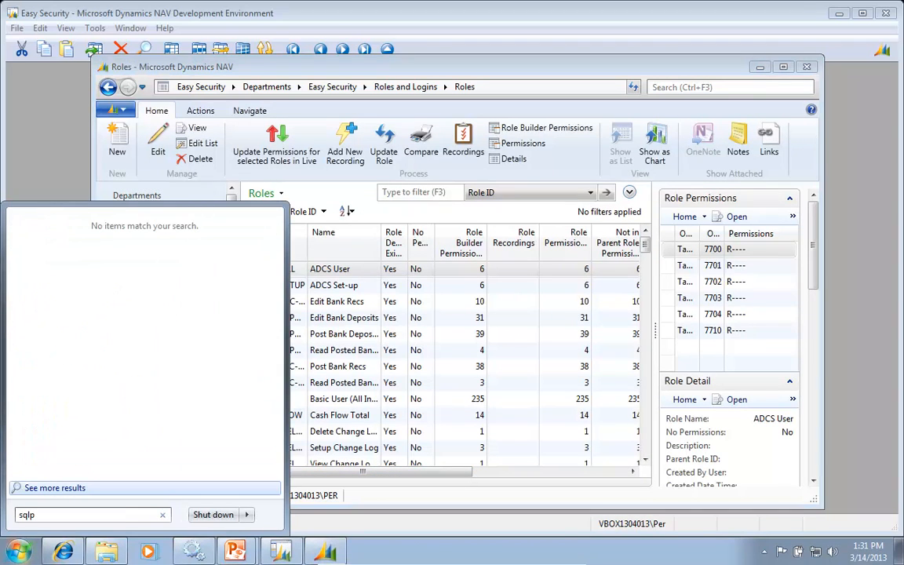
key("BackSpace")
type("man")
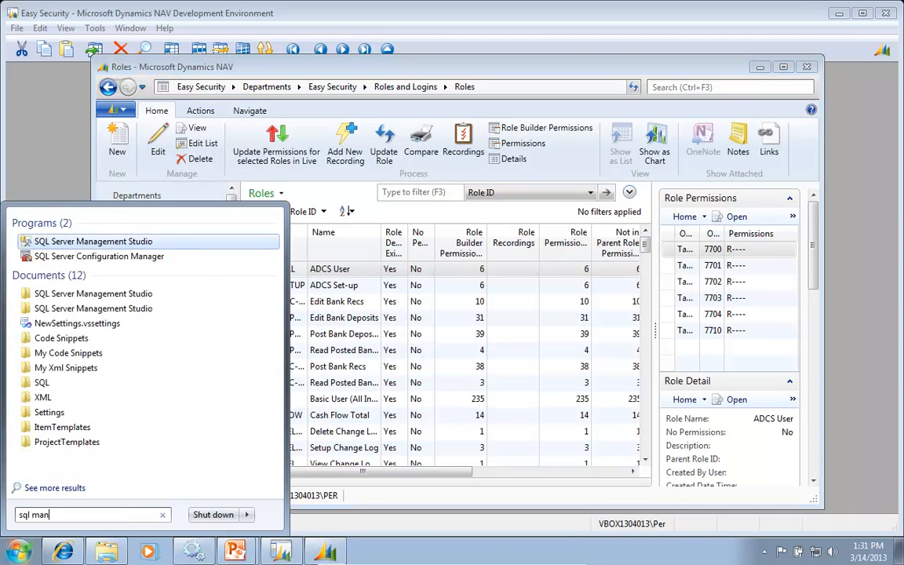
key("Return")
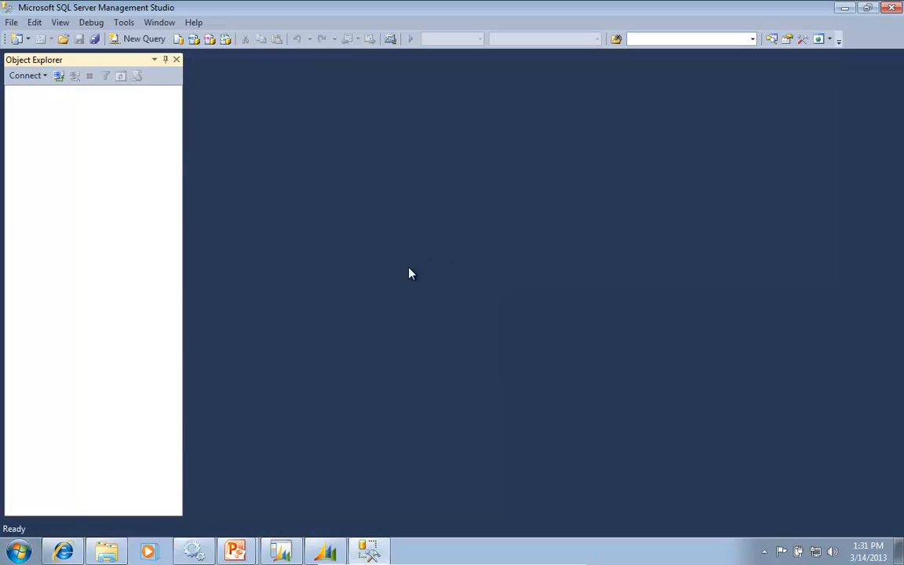
left_click(390, 303)
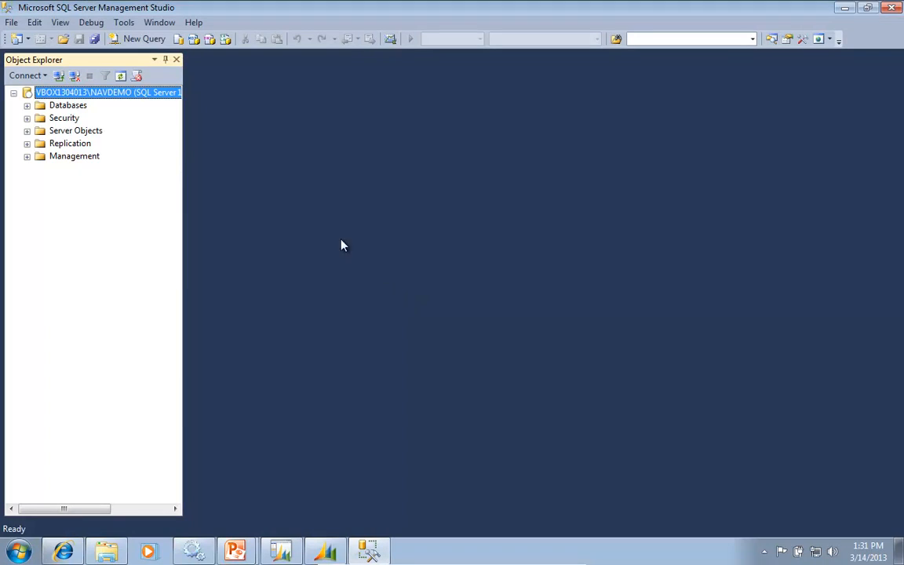
Start SQL Server Profiler from Management Studio, connect to the server, and dismiss the new trace's properties
left_click(124, 23)
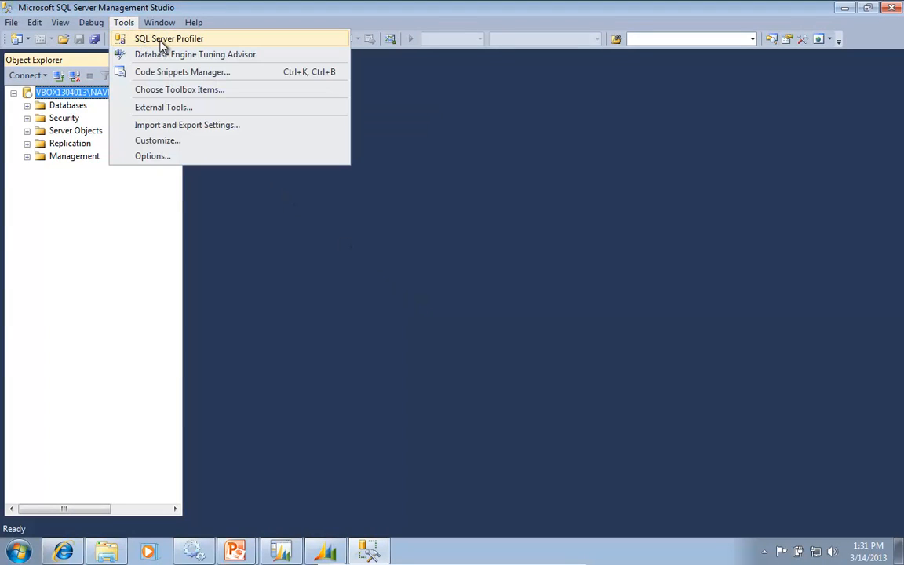
left_click(160, 40)
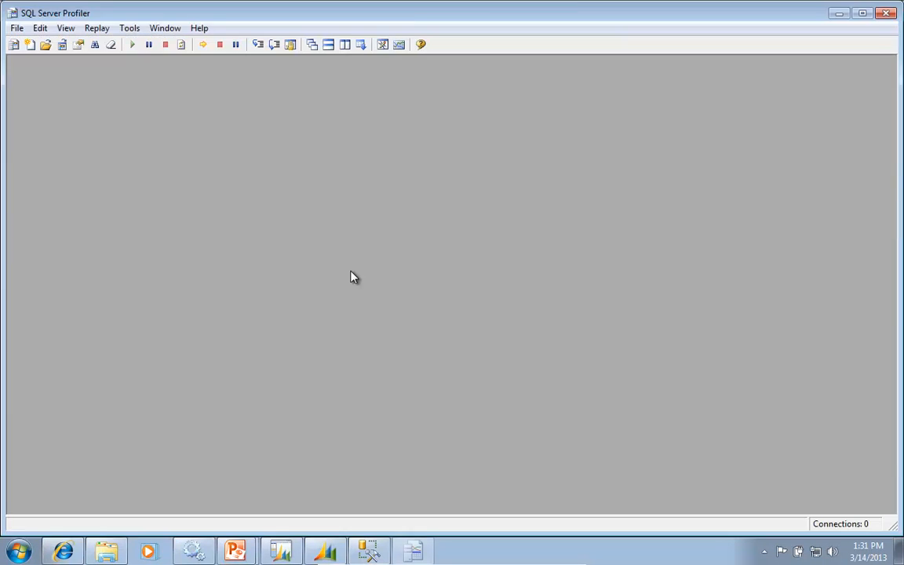
left_click(383, 300)
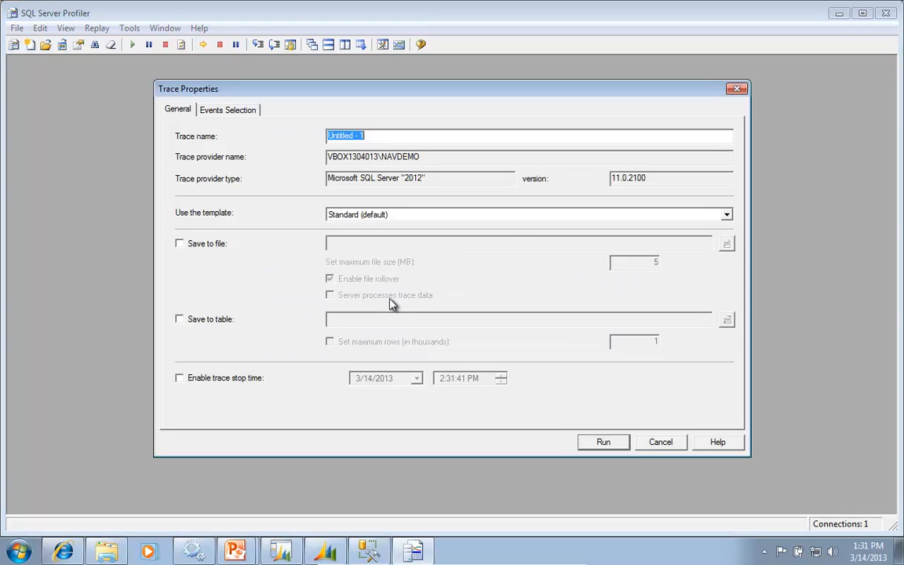
key("Escape")
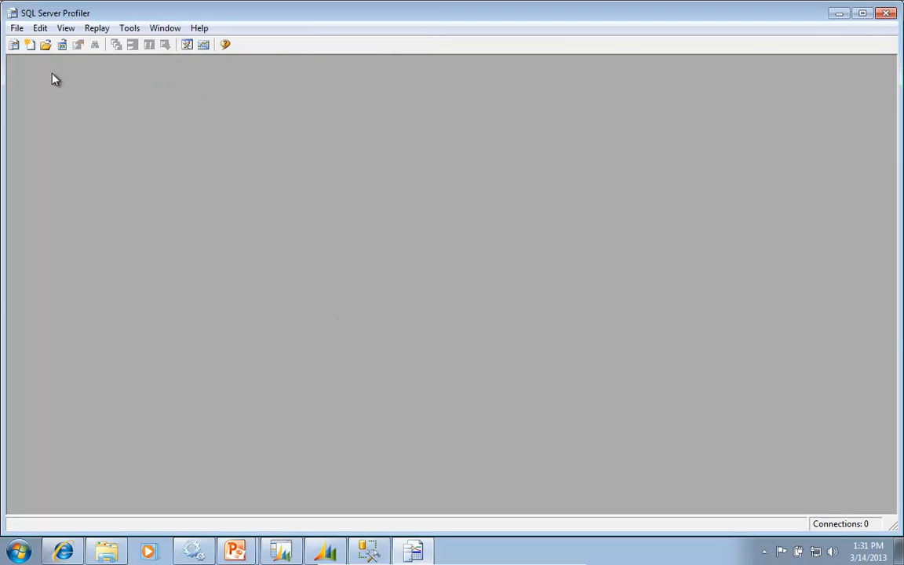
Import the trace template NAV Easy Security (SQL 2012).tdf from the SQL Profiler folder of the Easy Security package in C:\Temp
left_click(17, 28)
mouse_move(107, 151)
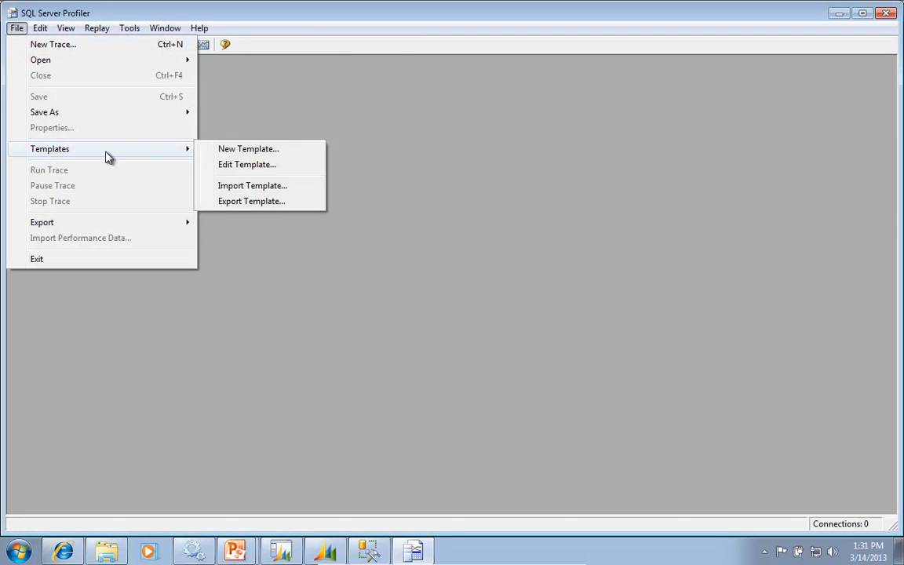
left_click(248, 186)
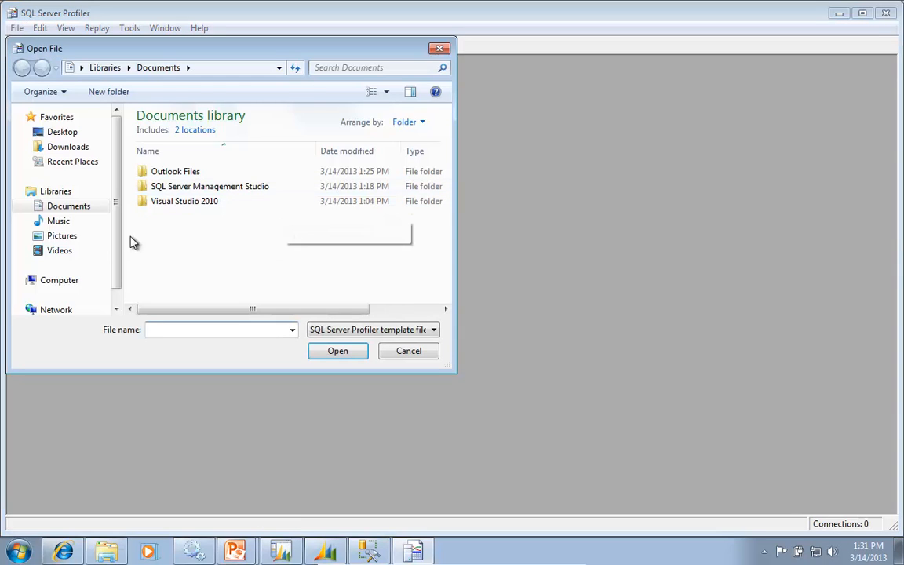
left_click(57, 283)
double_click(194, 151)
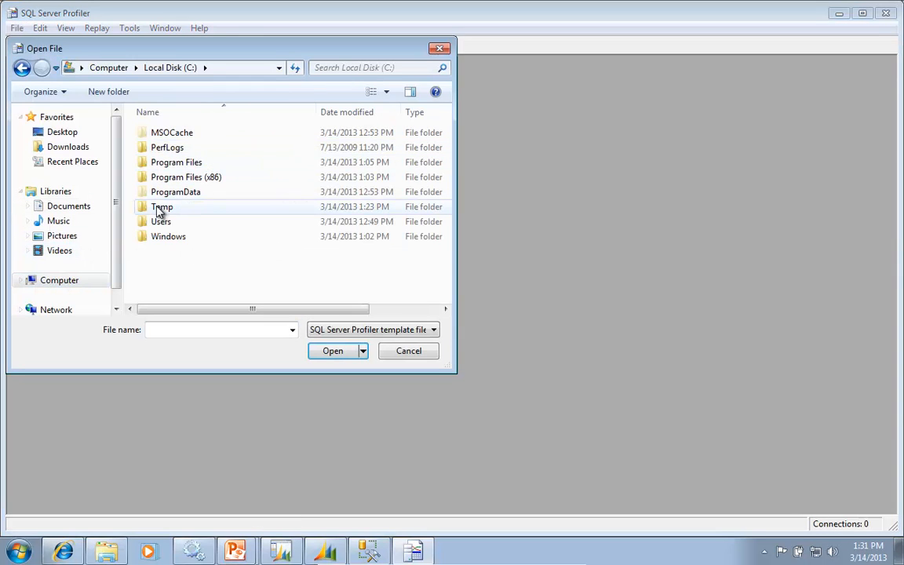
double_click(161, 207)
double_click(177, 134)
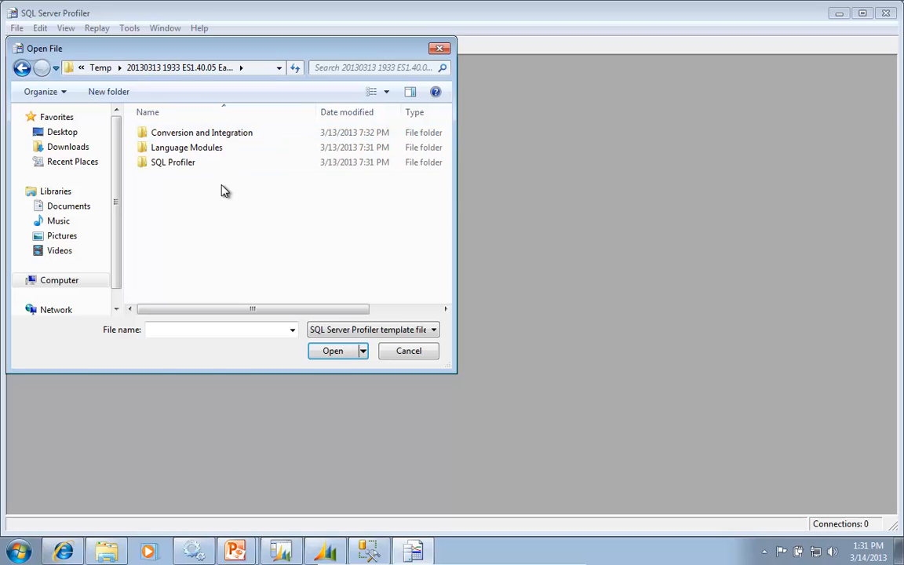
double_click(173, 164)
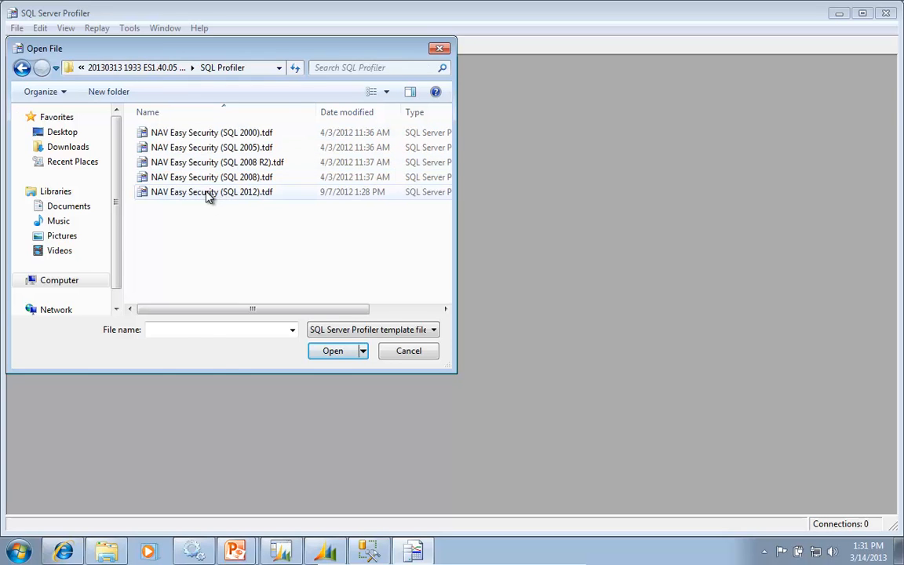
left_click(209, 193)
left_click(333, 351)
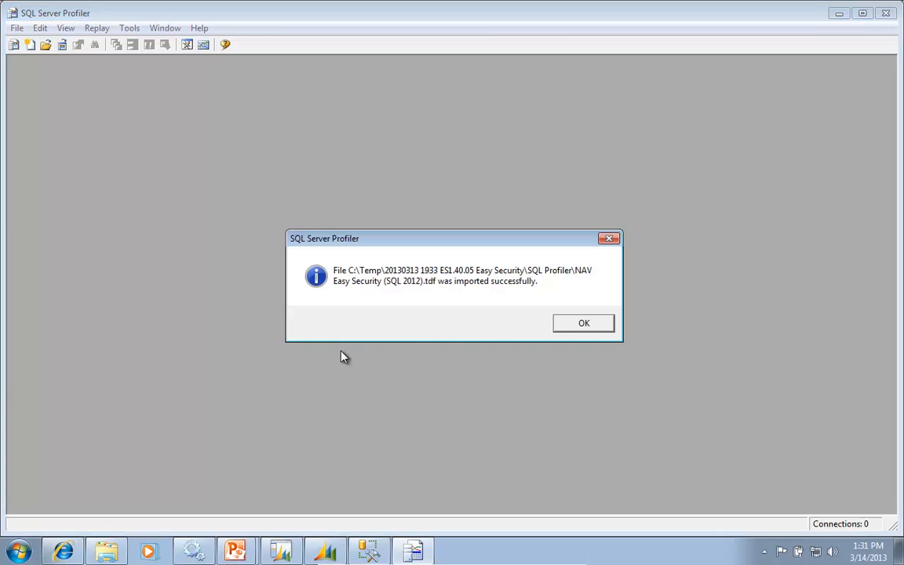
left_click(577, 328)
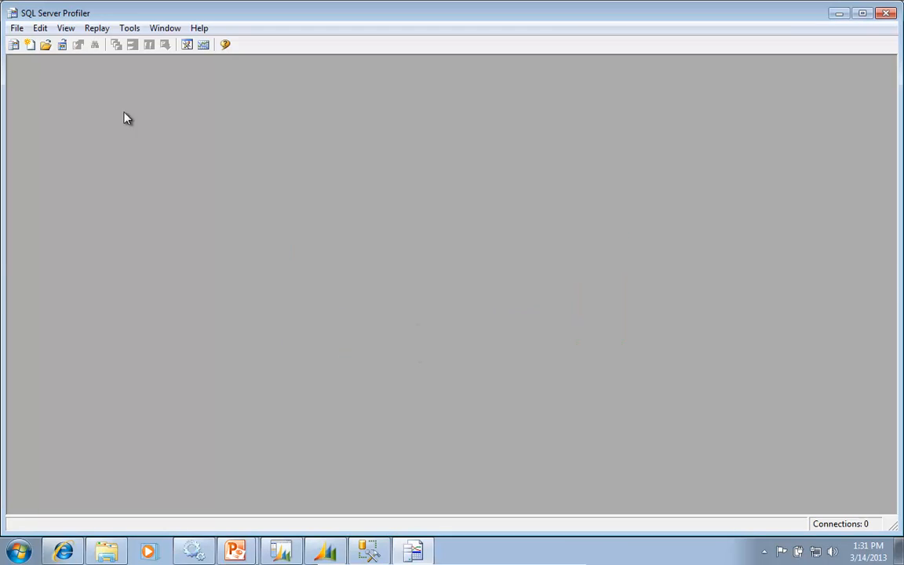
Edit the template properties to make NAV Easy Security (SQL 2012) the default for Microsoft SQL Server 2012, and save
left_click(18, 29)
mouse_move(52, 149)
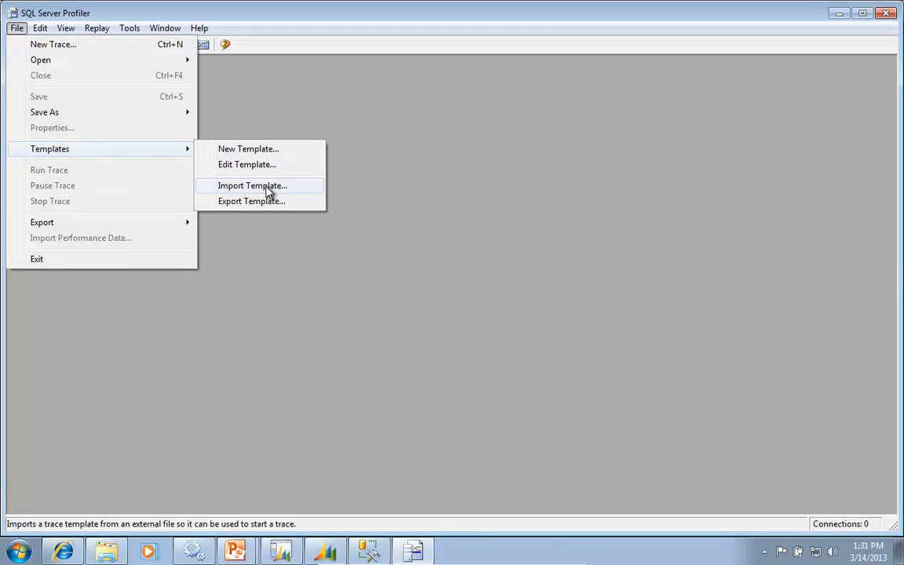
left_click(250, 166)
left_click(382, 202)
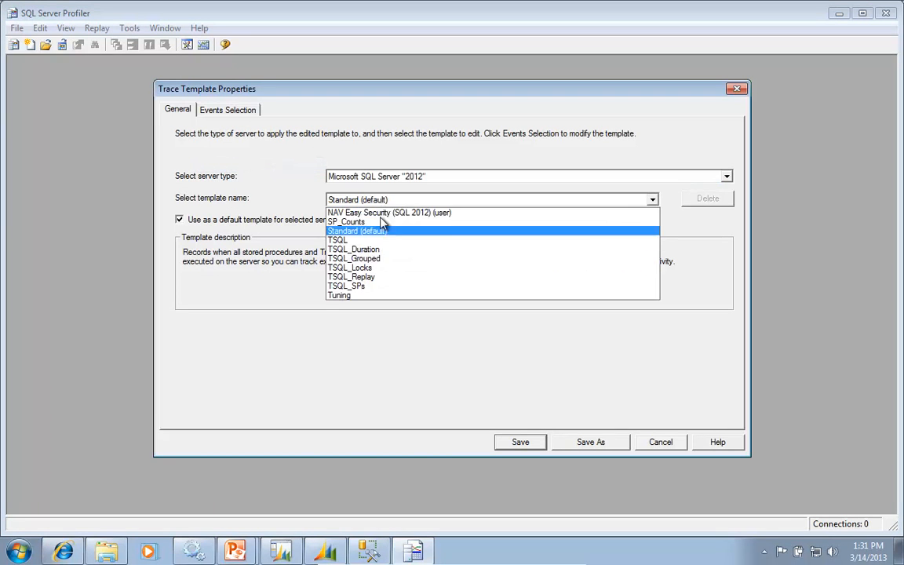
left_click(368, 210)
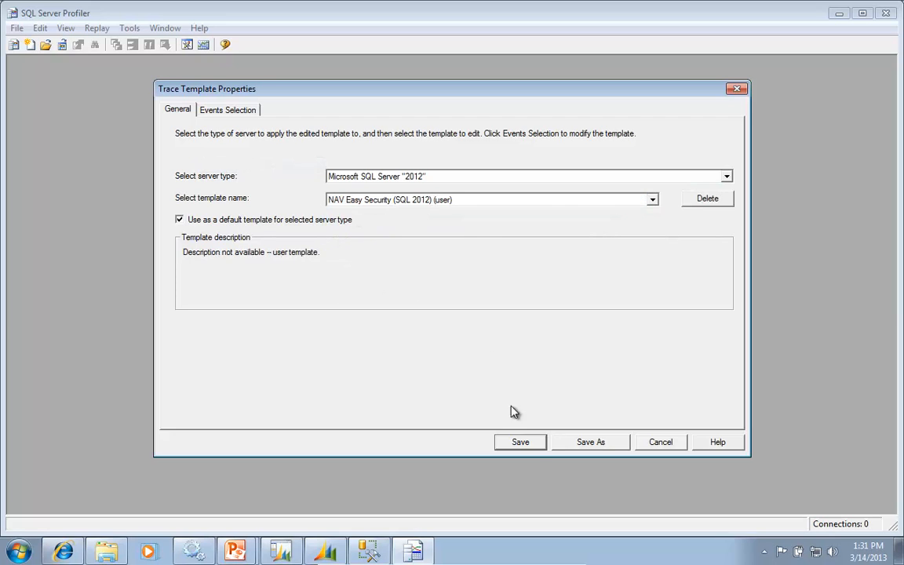
left_click(525, 444)
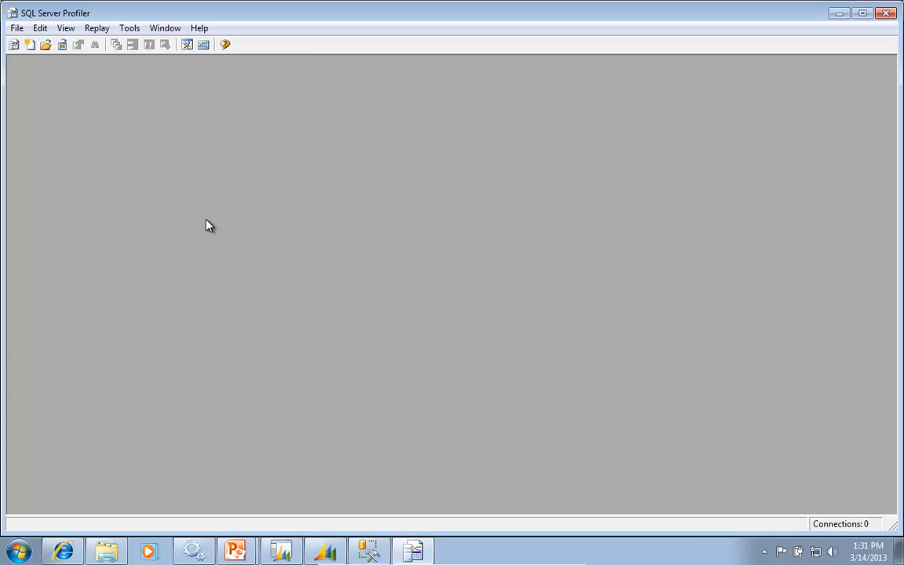
Create a new trace on the NAVDEMO server with the NAV Easy Security (SQL 2012) template and run it
left_click(13, 45)
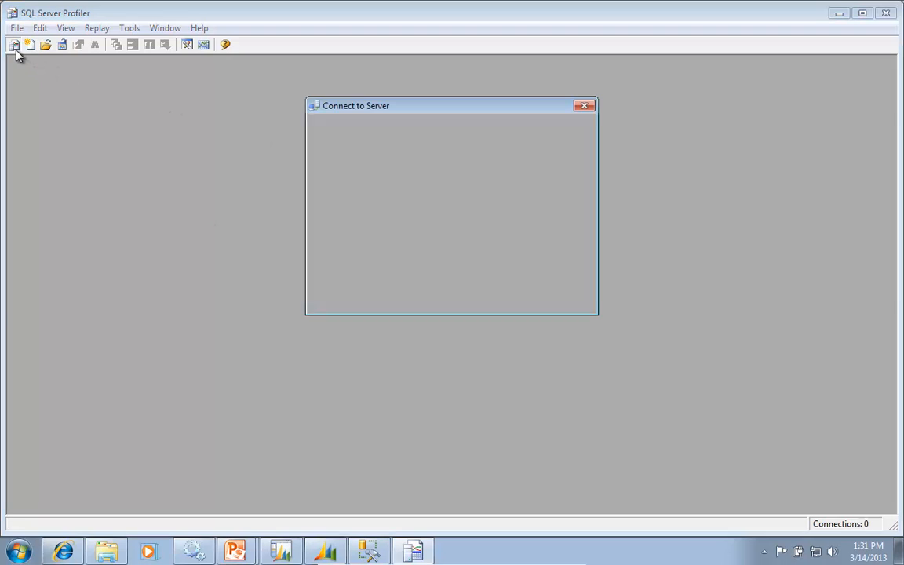
left_click(384, 296)
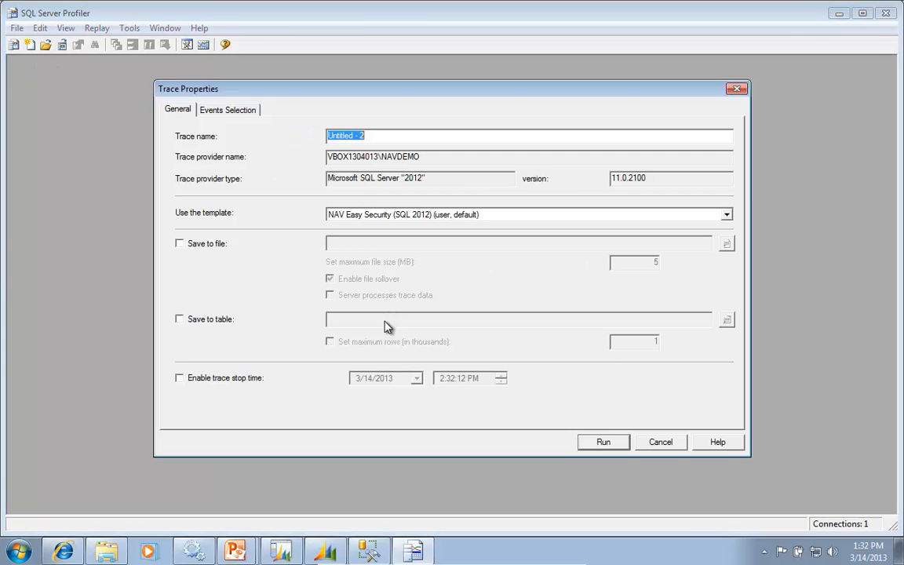
left_click(611, 444)
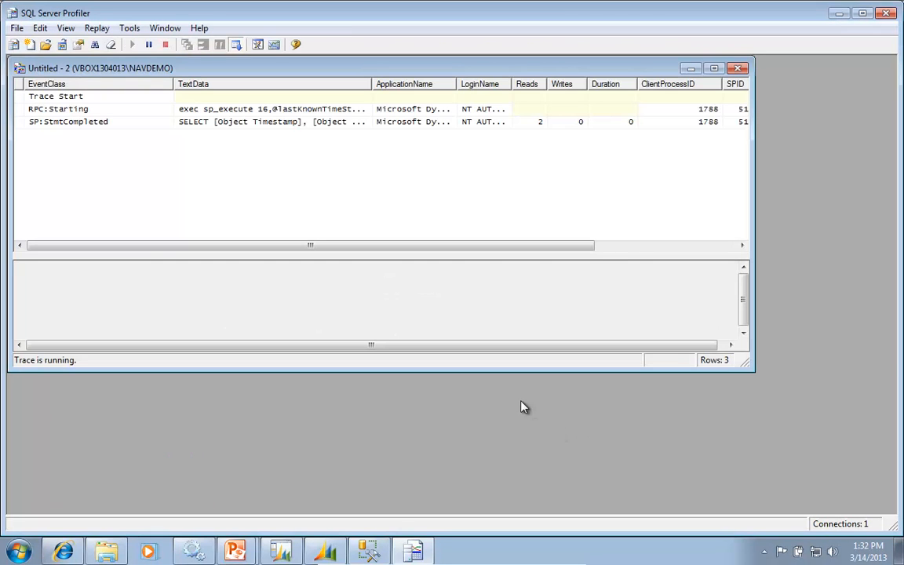
Switch to Microsoft Dynamics NAV and change the company to CRONUS USA, Inc., accepting the demonstration company notice
left_click(327, 551)
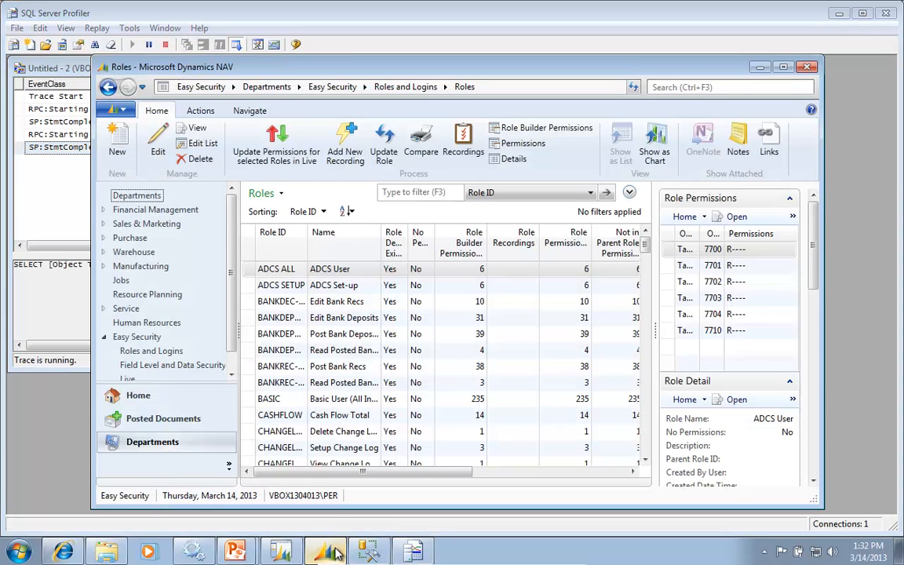
left_click(117, 109)
left_click(151, 277)
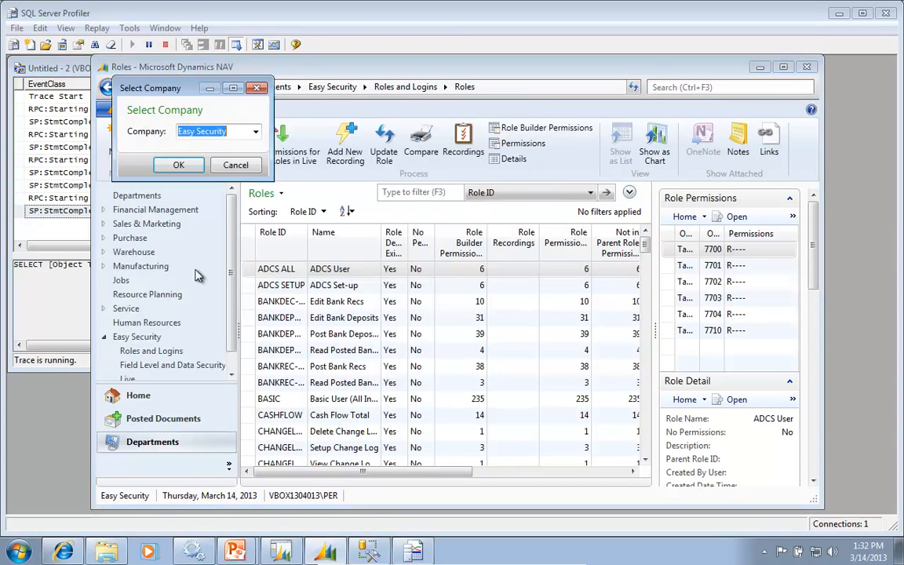
left_click(255, 132)
left_click(185, 181)
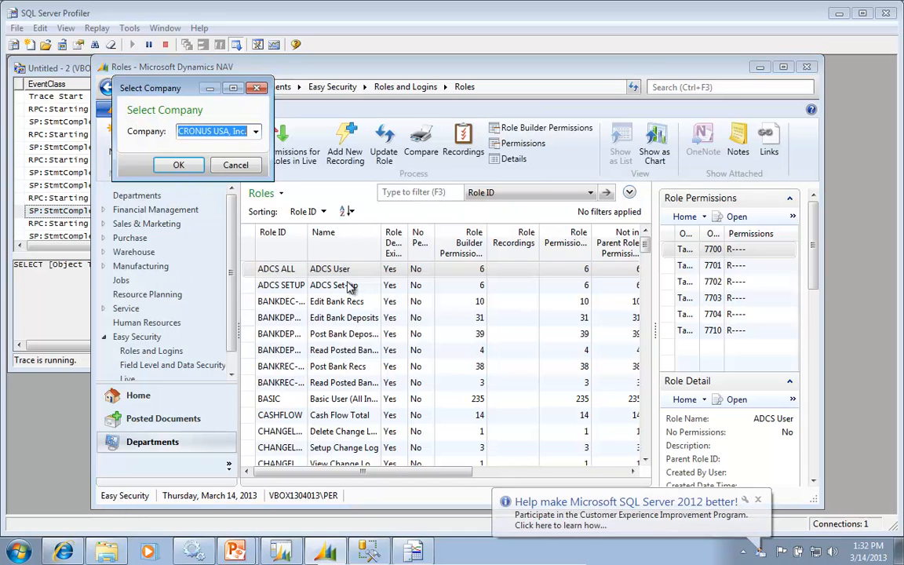
left_click(179, 165)
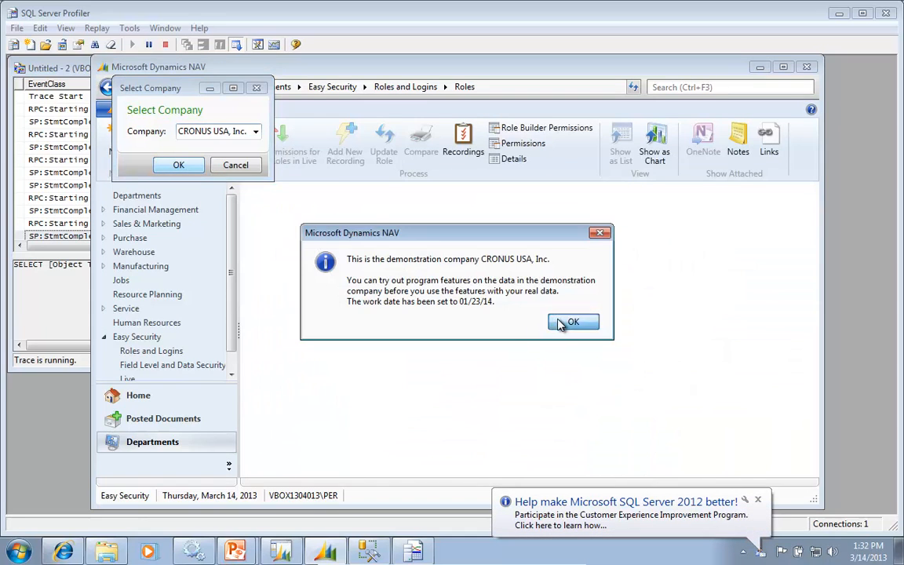
left_click(572, 322)
Open the card of customer The Cannon Group PLC, enter a suite number in Address 2, and close the card
left_click(134, 309)
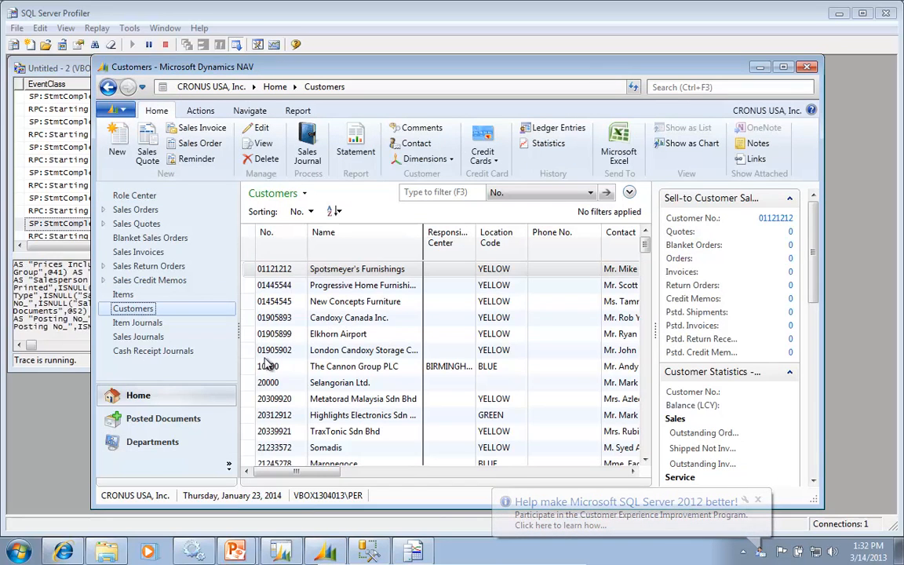
double_click(252, 370)
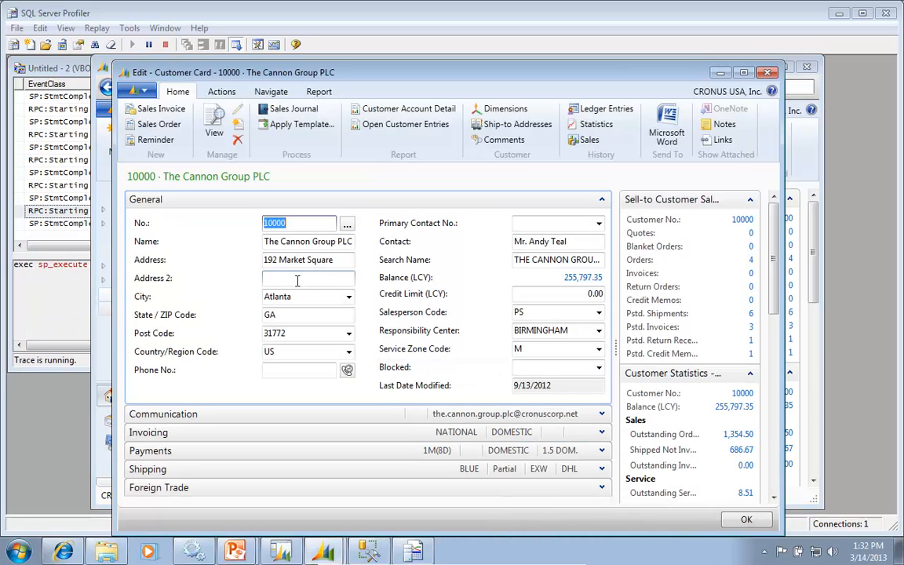
left_click(297, 280)
type("Suite")
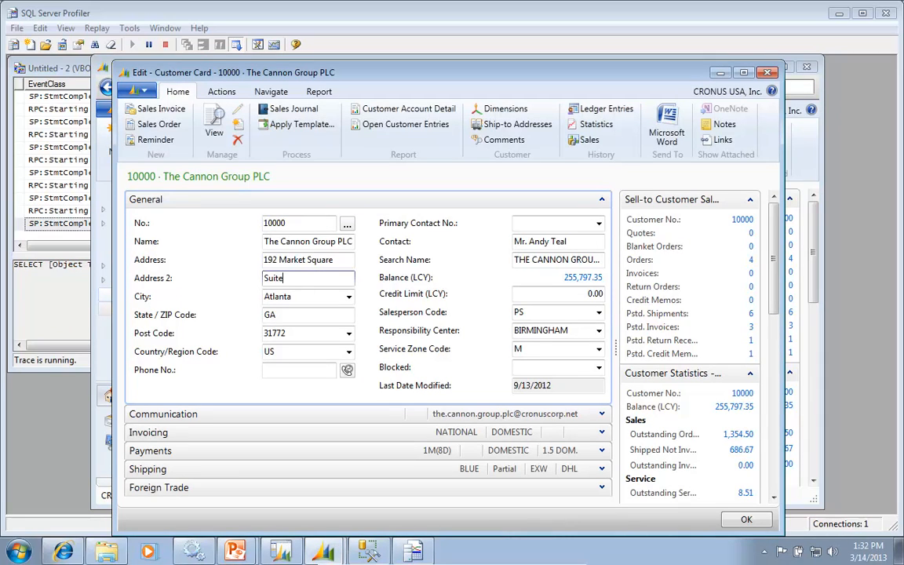
type(" 120")
key("Tab")
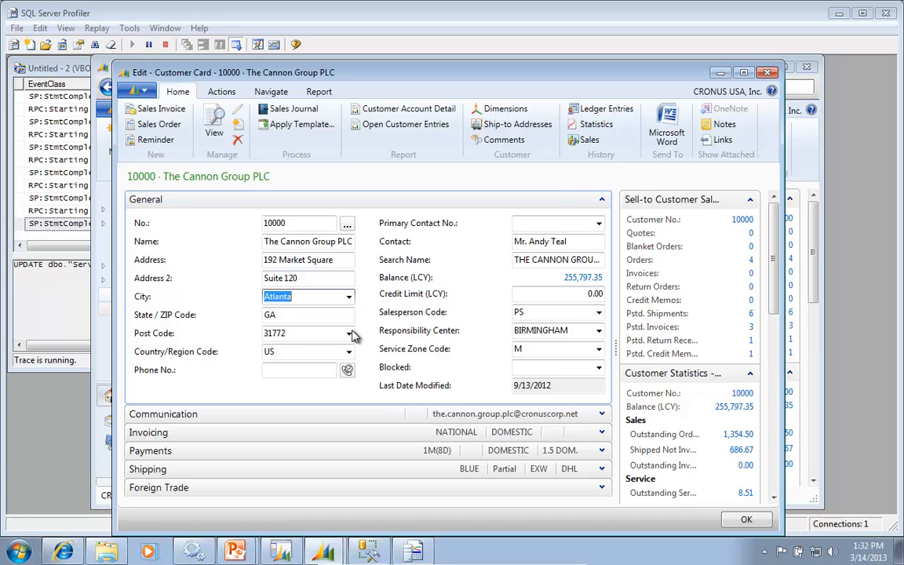
key("Escape")
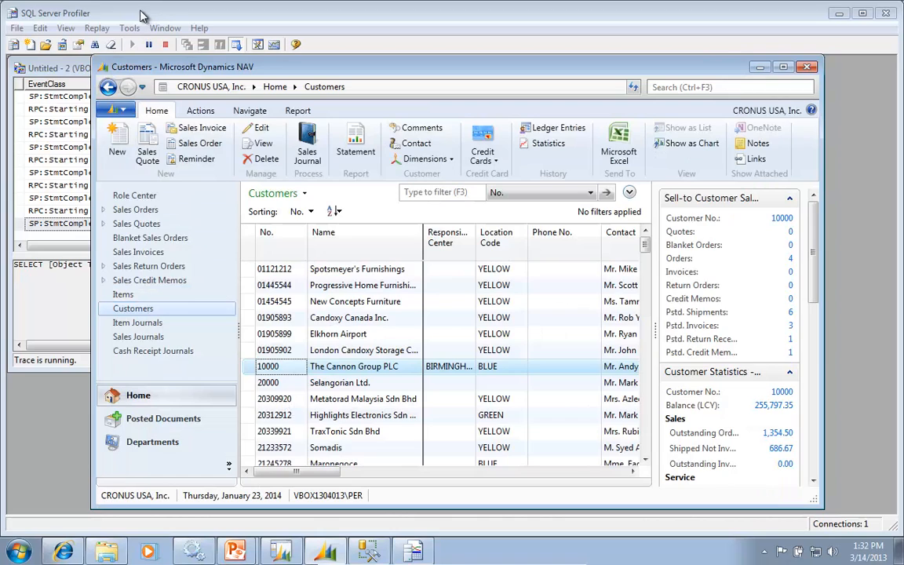
Return to SQL Server Profiler, stop the running trace, and save it as the trace XML file Edit Customer in C:\Temp
left_click(142, 15)
left_click(165, 45)
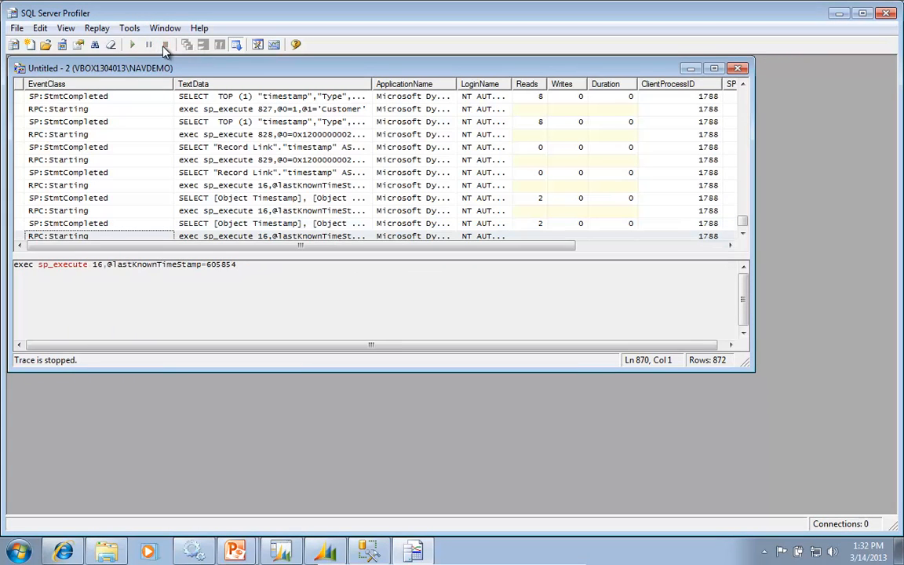
left_click(17, 27)
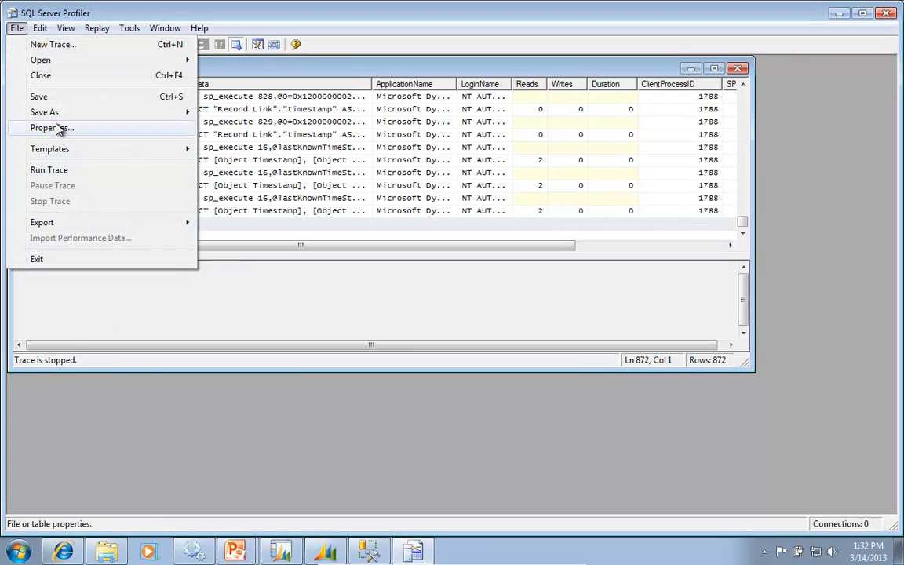
mouse_move(129, 112)
left_click(269, 165)
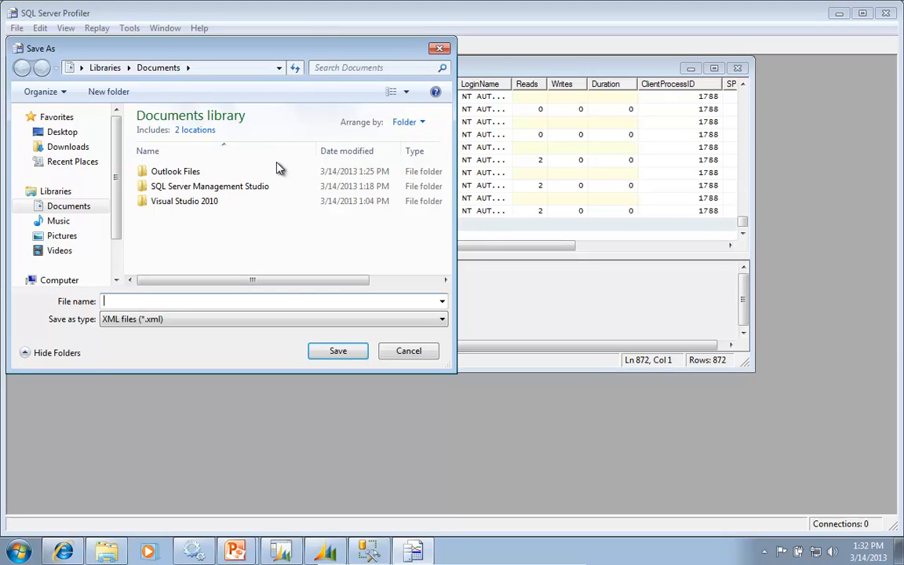
left_click(63, 282)
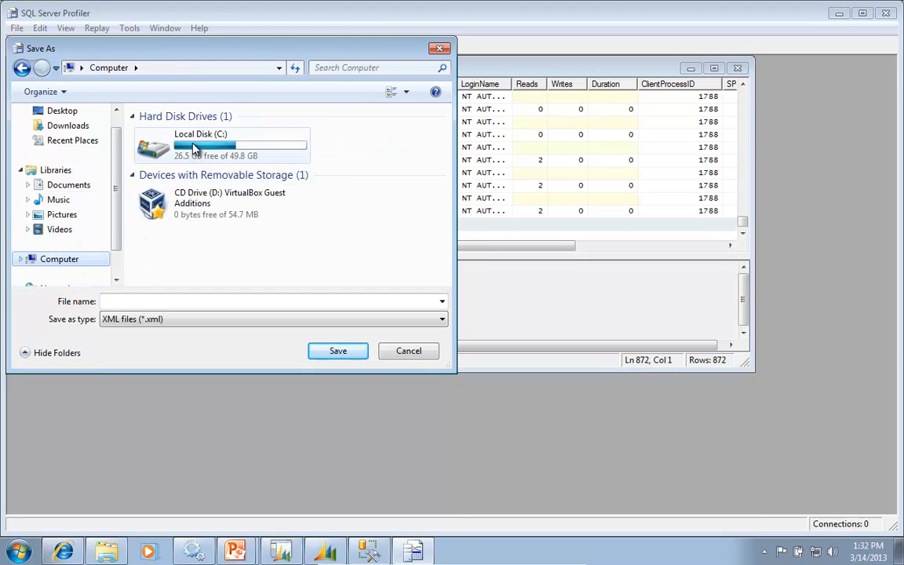
double_click(154, 146)
double_click(167, 208)
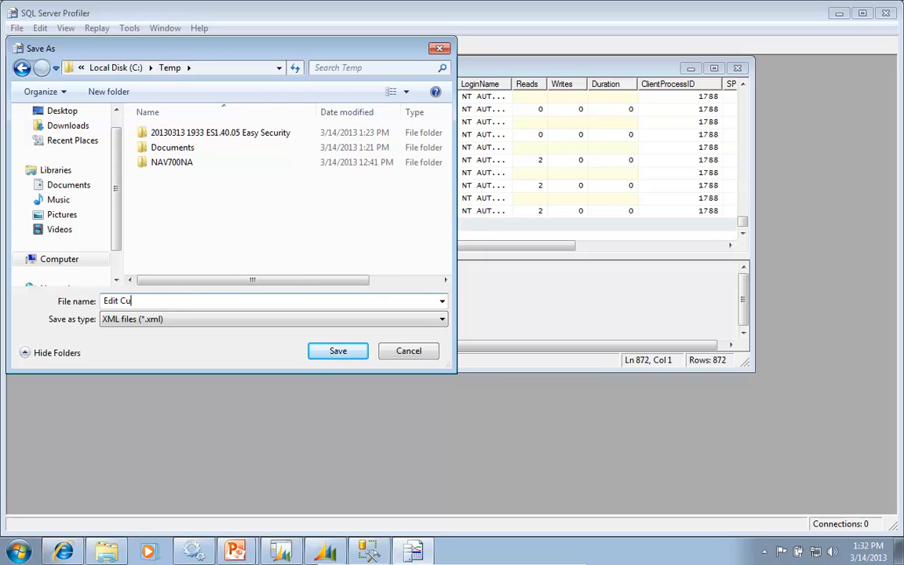
key("Return")
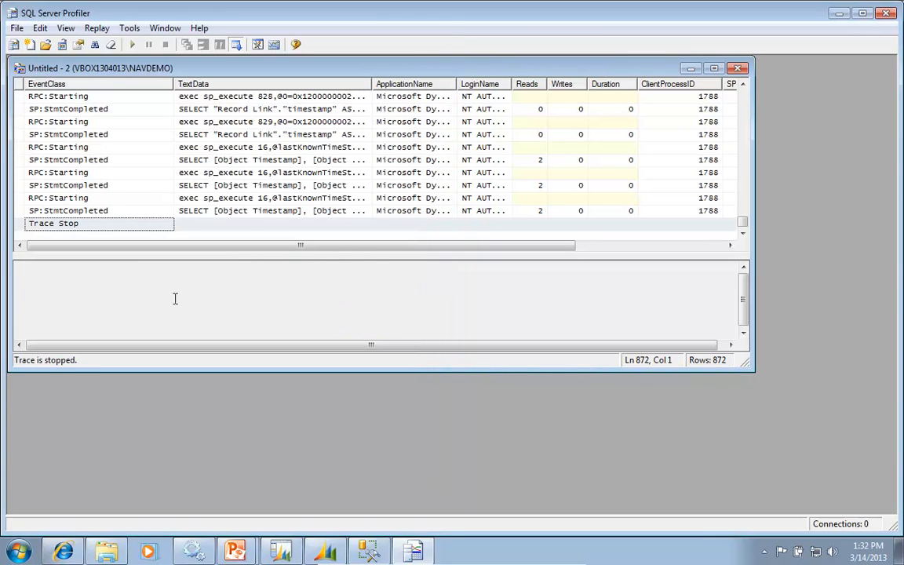
Go back to Dynamics NAV and change the company to Easy Security
left_click(839, 13)
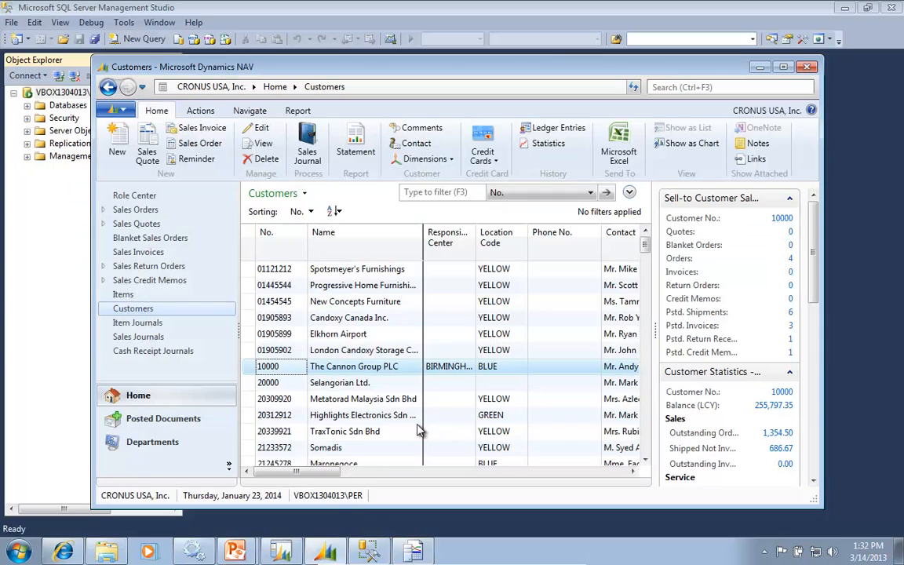
left_click(115, 109)
left_click(163, 279)
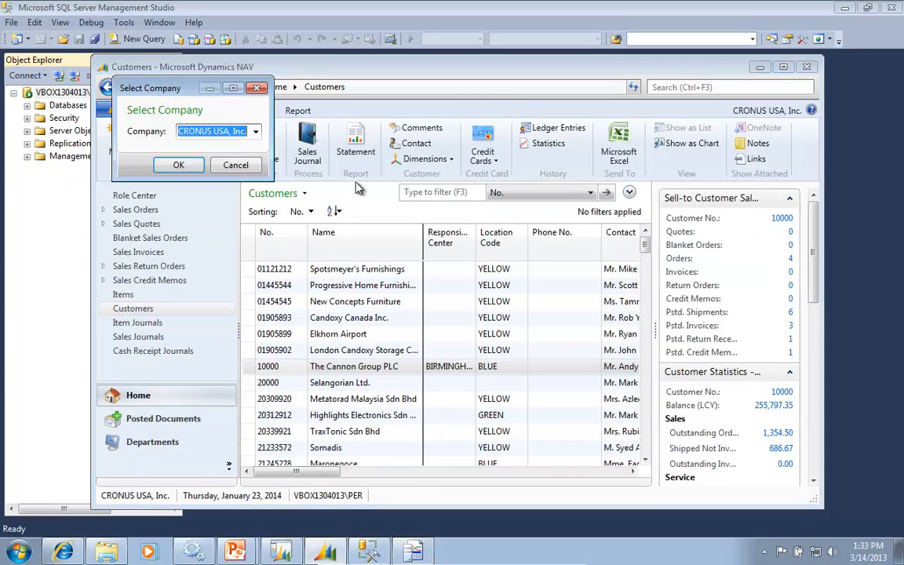
left_click(256, 131)
left_click(207, 196)
left_click(176, 160)
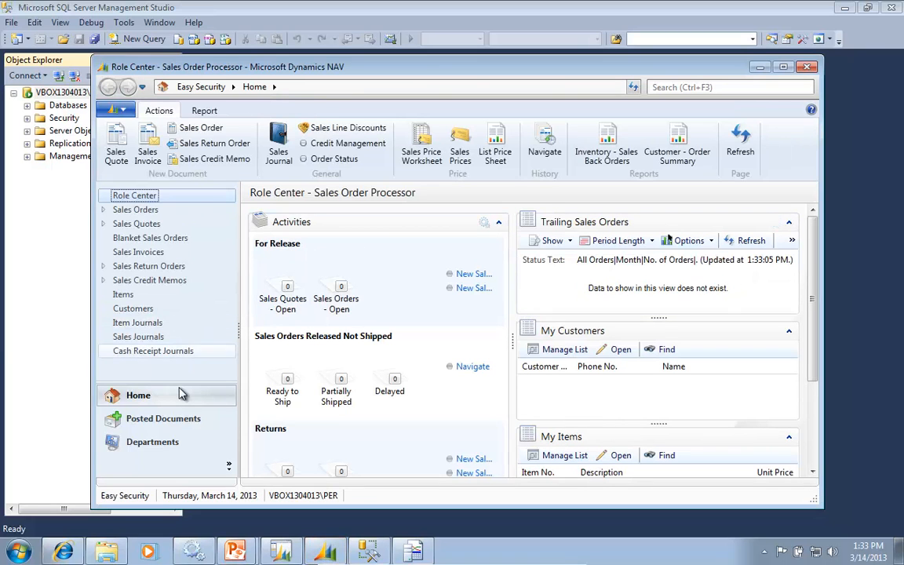
Create a new role in Easy Security's Roles list with Role ID EDIT CUSTOMER and the name Edit Customer
left_click(153, 441)
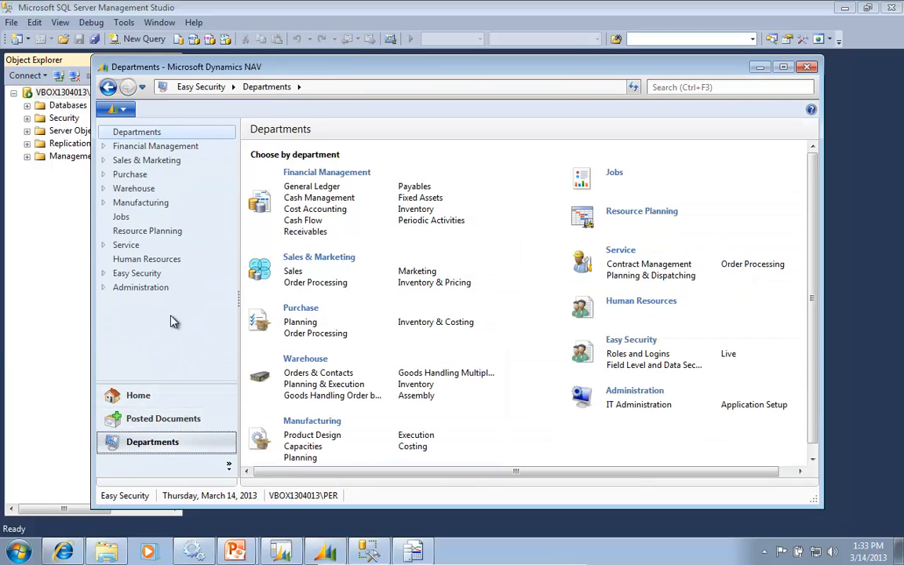
left_click(104, 274)
left_click(131, 288)
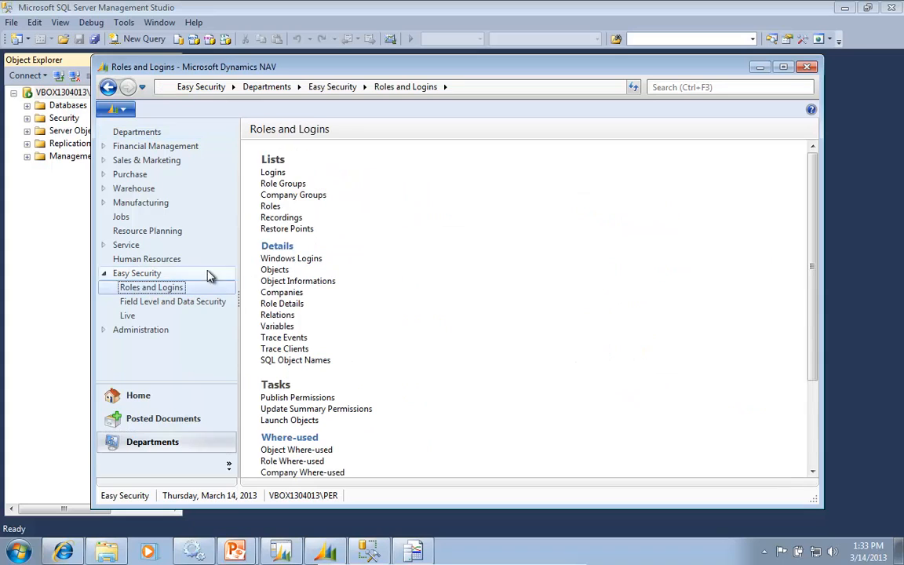
left_click(270, 207)
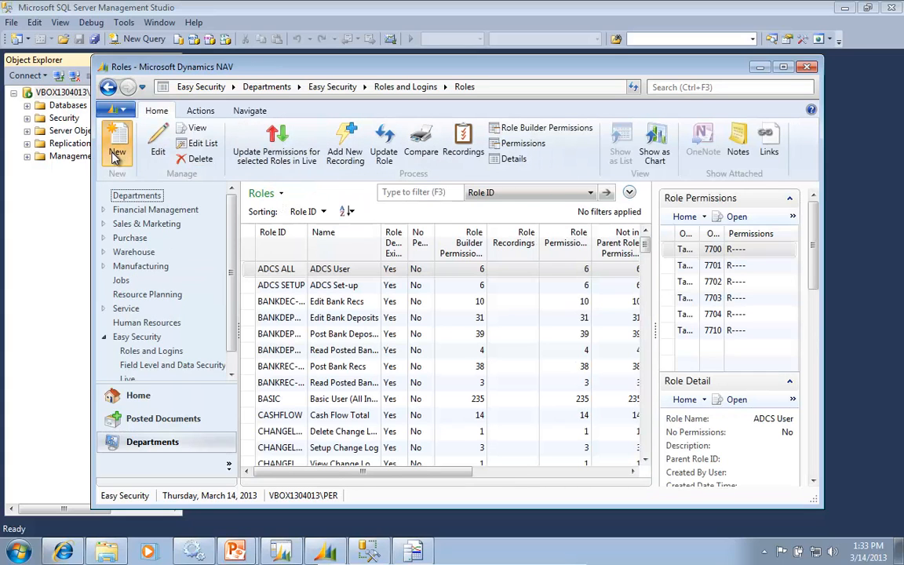
left_click(116, 153)
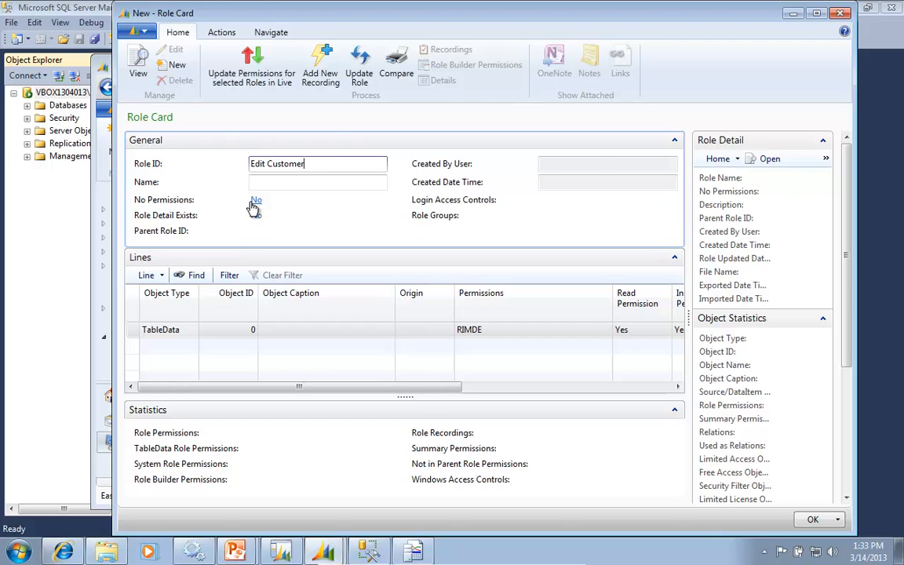
key("Tab")
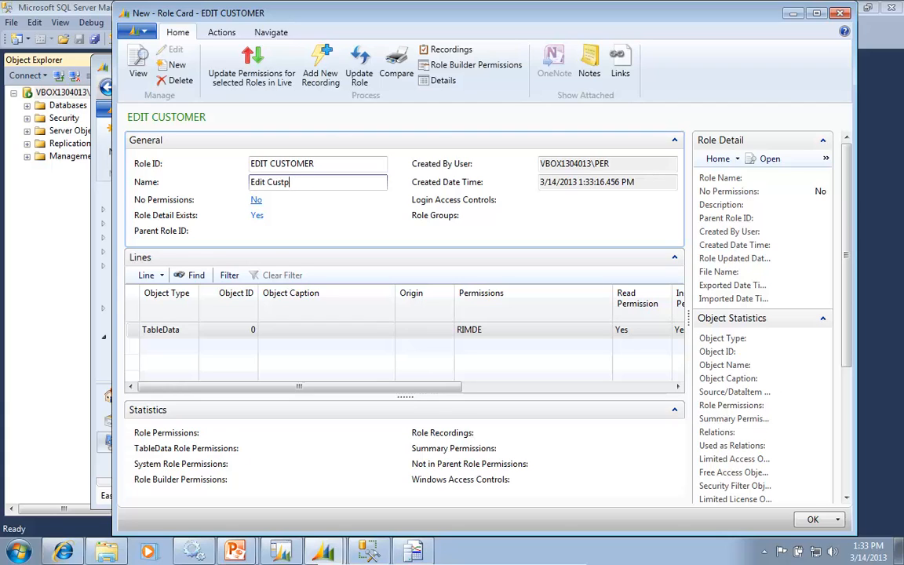
key("Tab")
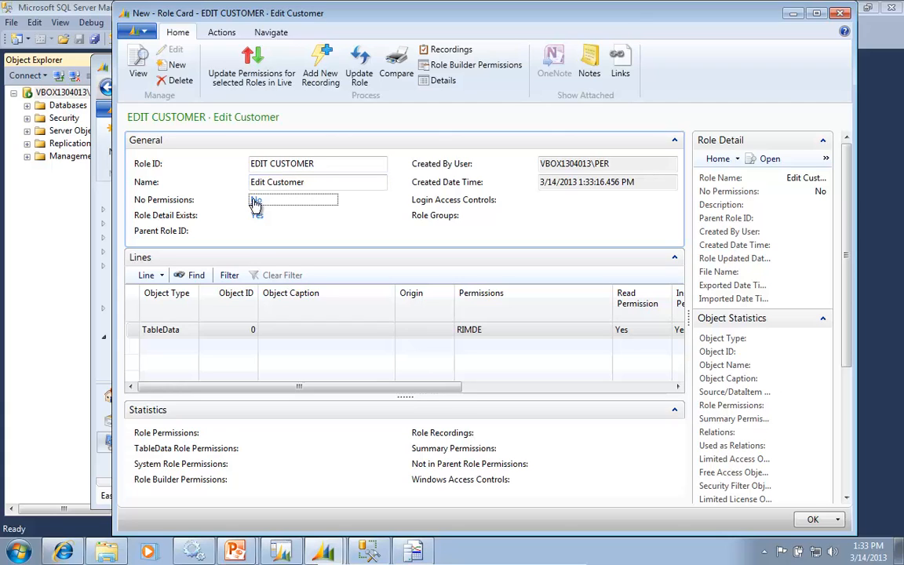
Add a new recording to the EDIT CUSTOMER role and import the SQL Profiler trace Edit Customer.xml from C:\Temp
left_click(328, 73)
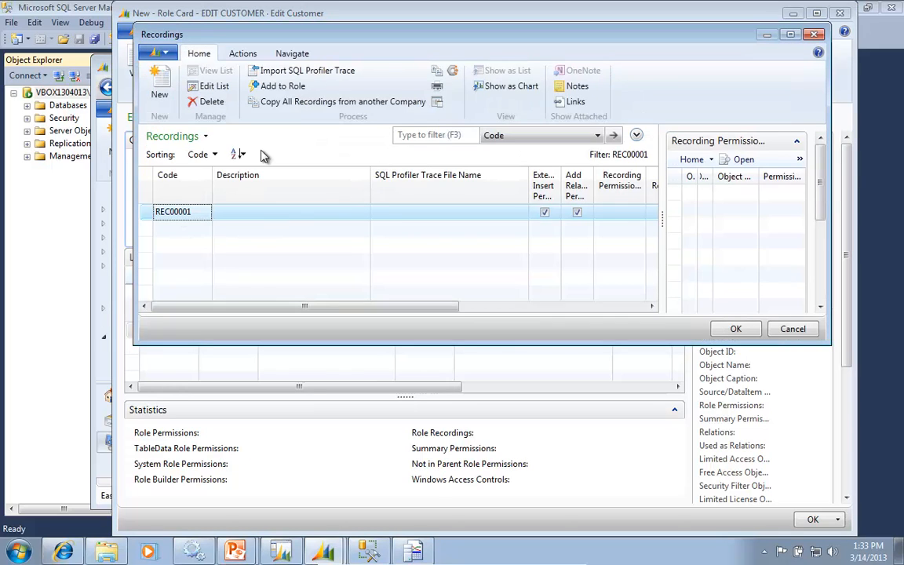
left_click(296, 72)
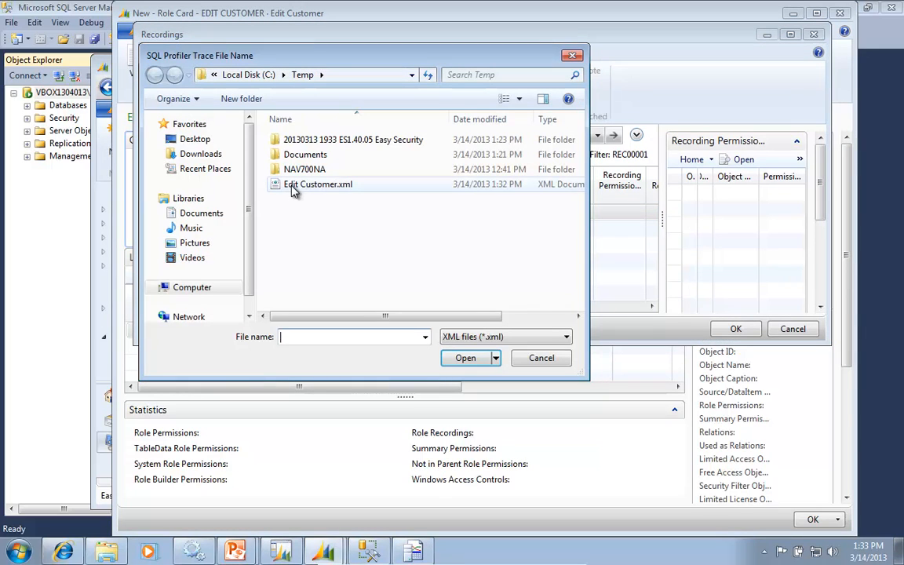
left_click(292, 190)
left_click(466, 358)
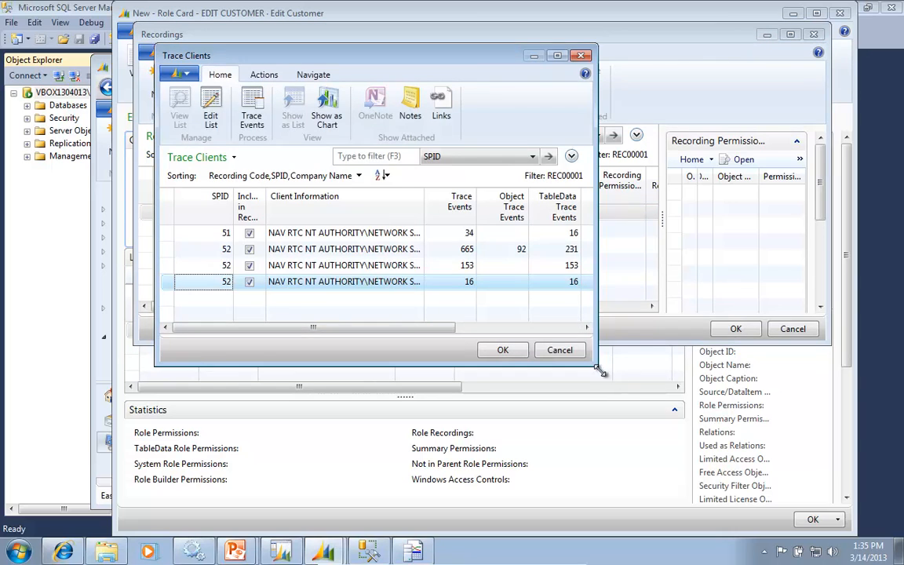
Exclude the SPID 51 and "Easy Security" trace clients from the recording, enlarging the list to read the client information, and complete the import
left_click_drag(600, 372, 879, 495)
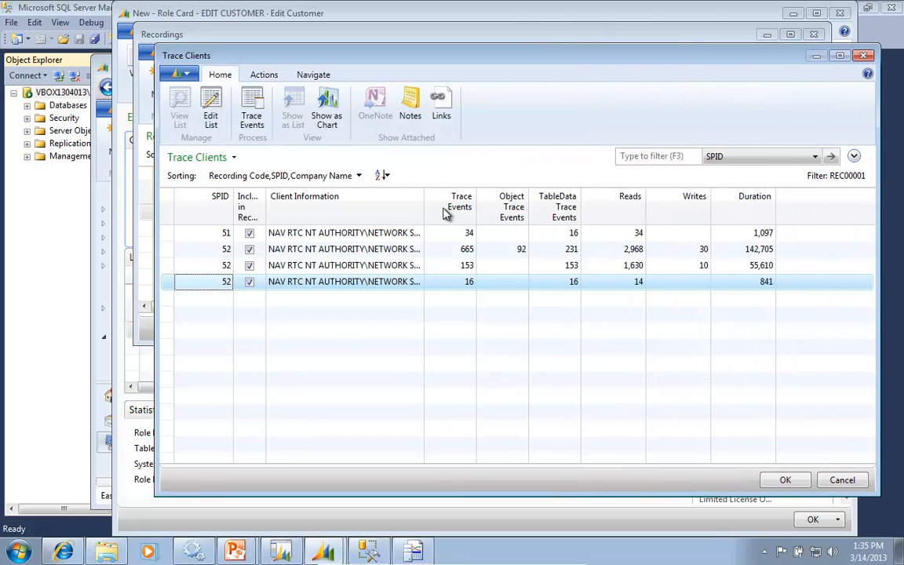
left_click_drag(512, 206, 514, 192)
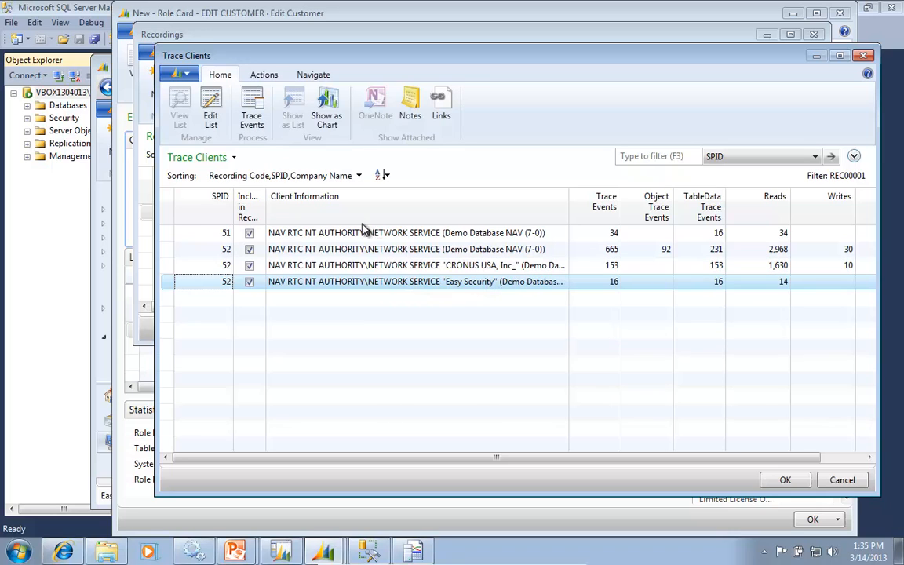
right_click(332, 245)
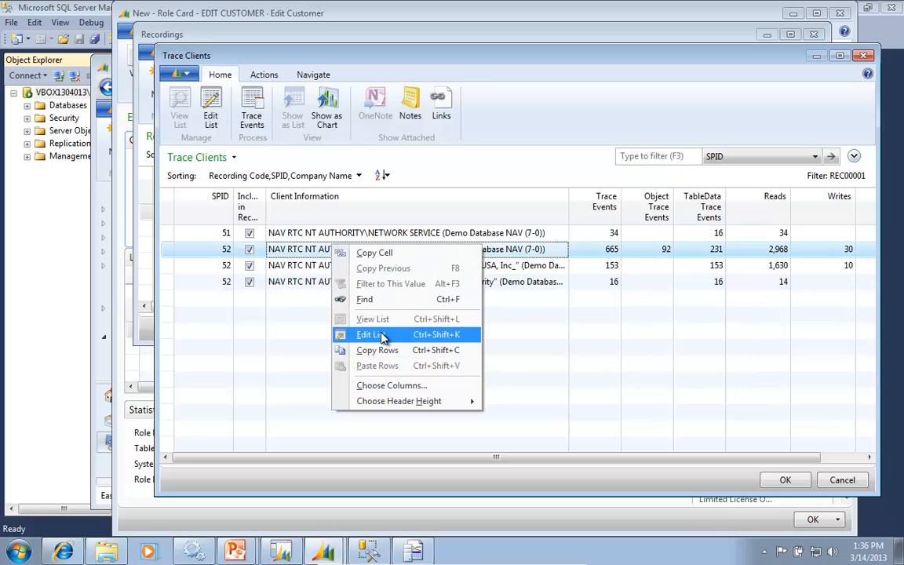
left_click(380, 335)
left_click(249, 233)
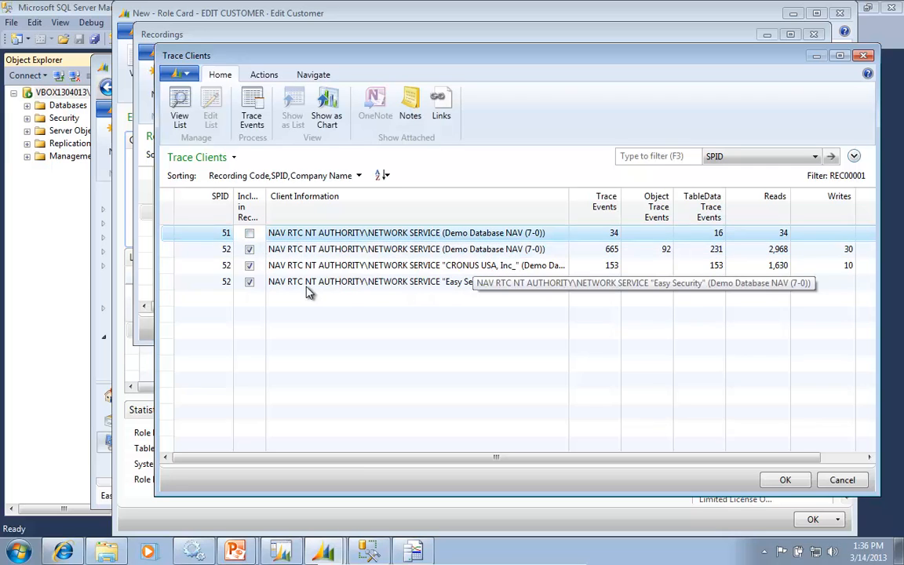
left_click(249, 281)
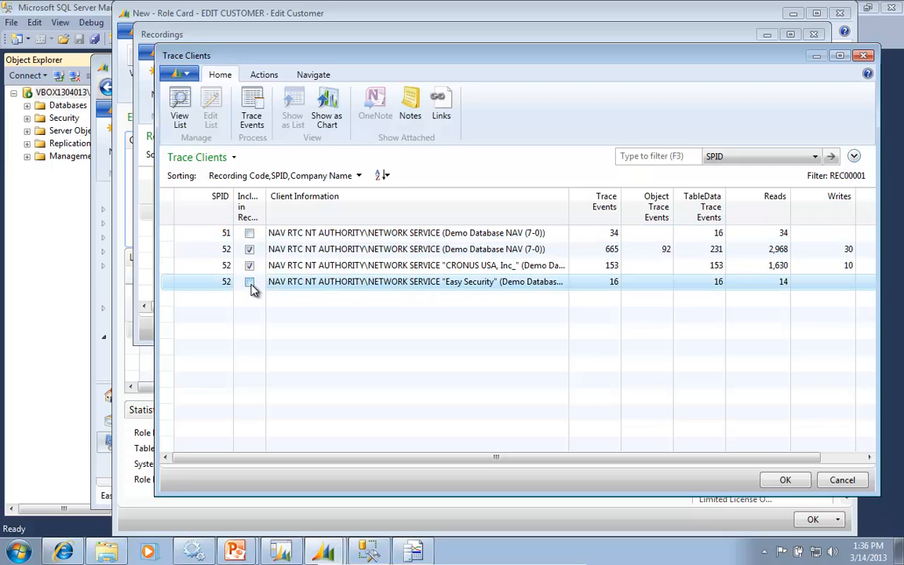
left_click(785, 480)
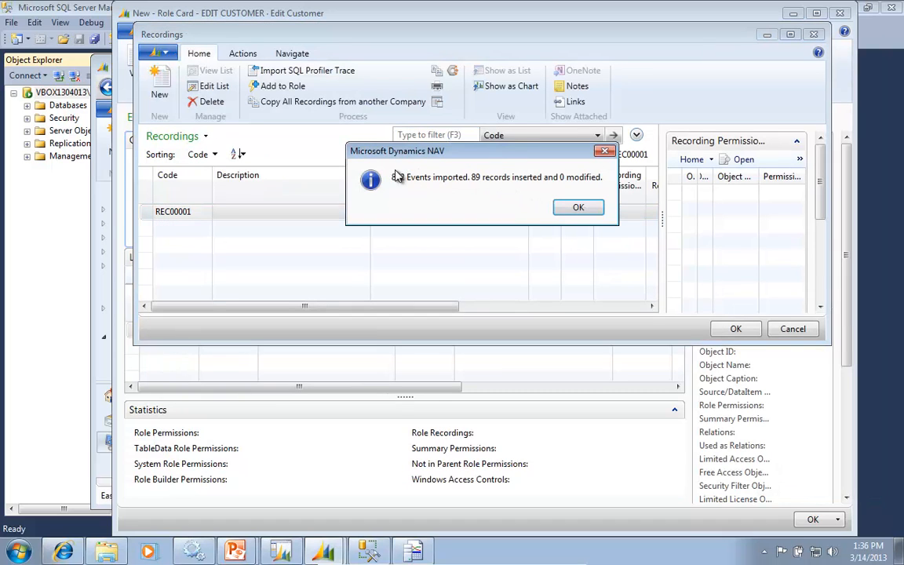
left_click(579, 208)
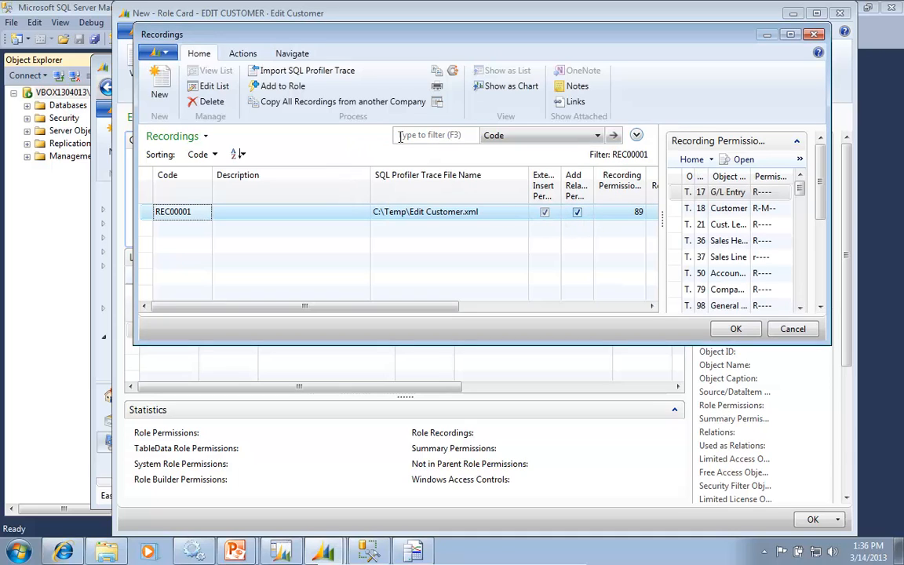
Examine the object permissions captured in the Edit Customer recording, enlarging the Recording Permissions list to read more lines
left_click(438, 104)
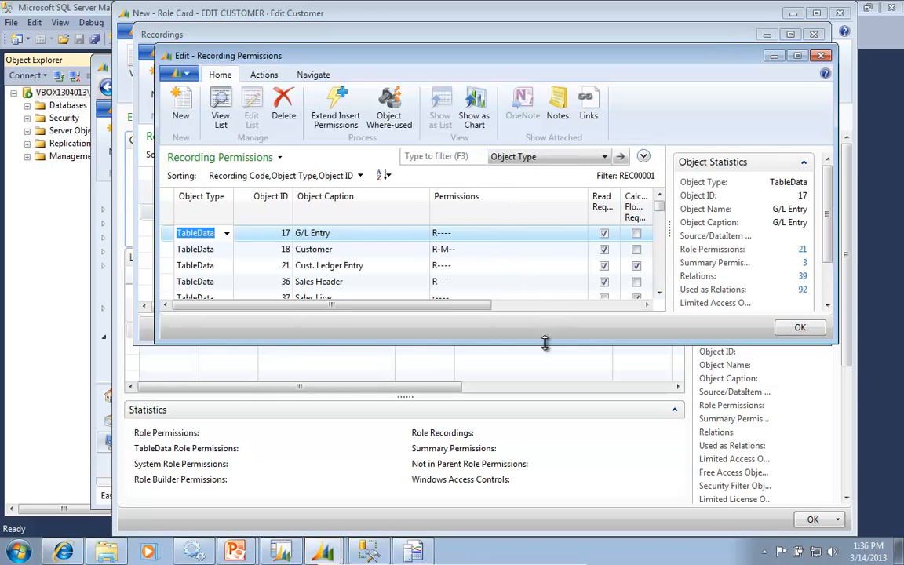
left_click_drag(549, 346, 586, 460)
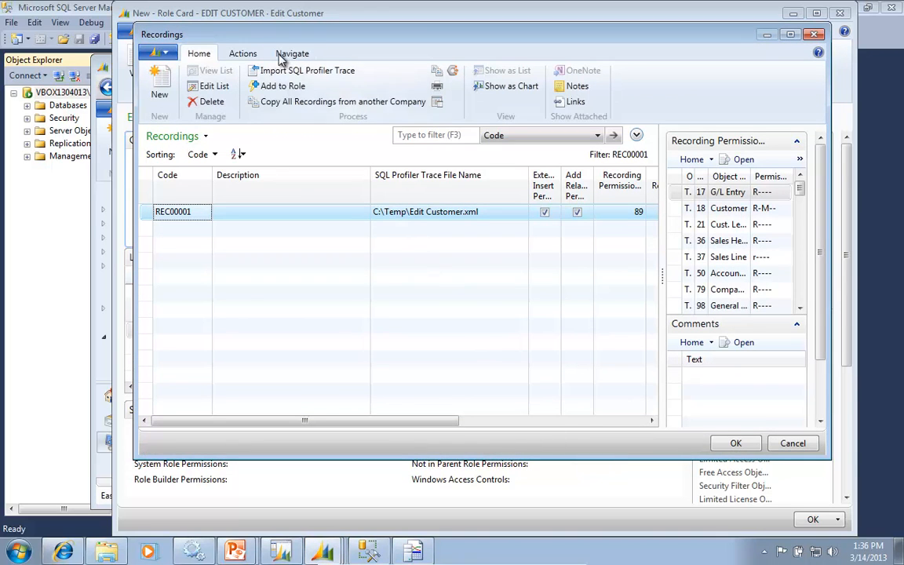
mouse_move(260, 27)
left_mouse_down()
mouse_move(349, 119)
mouse_move(450, 55)
mouse_move(329, 51)
mouse_move(276, 36)
left_mouse_up()
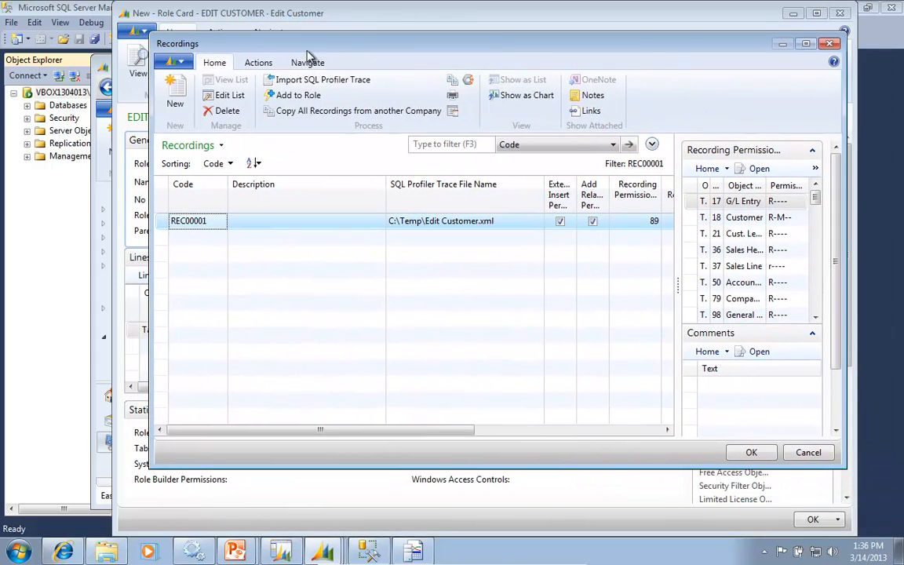
left_click(453, 112)
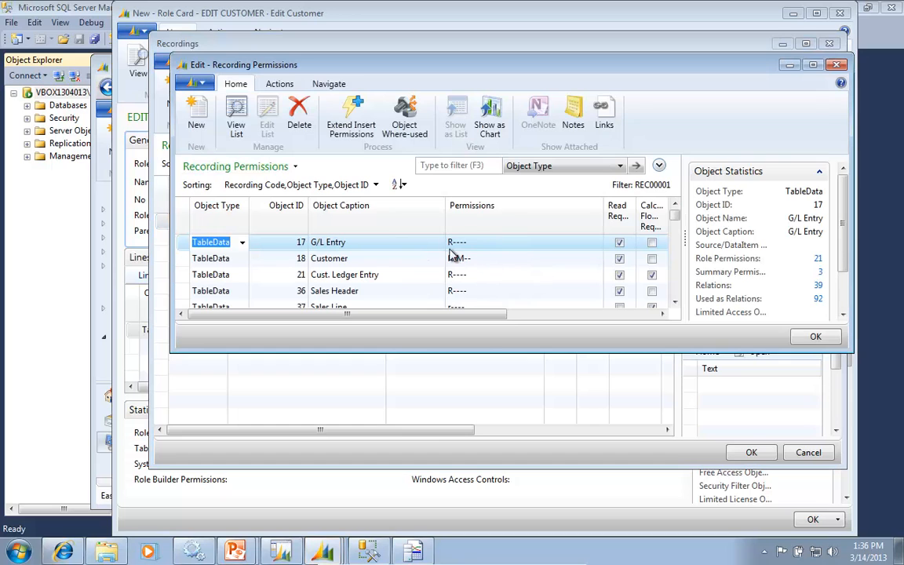
left_click_drag(481, 350, 483, 467)
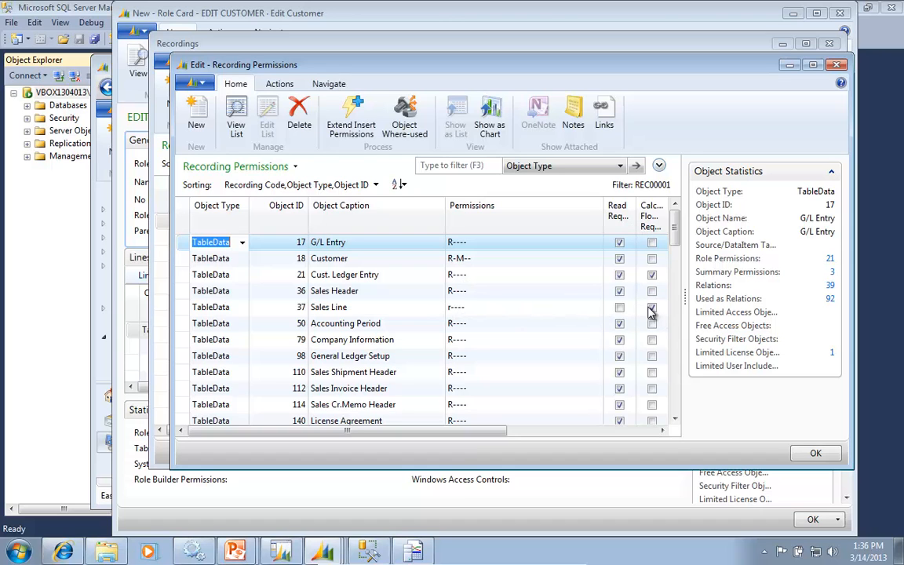
left_click(815, 453)
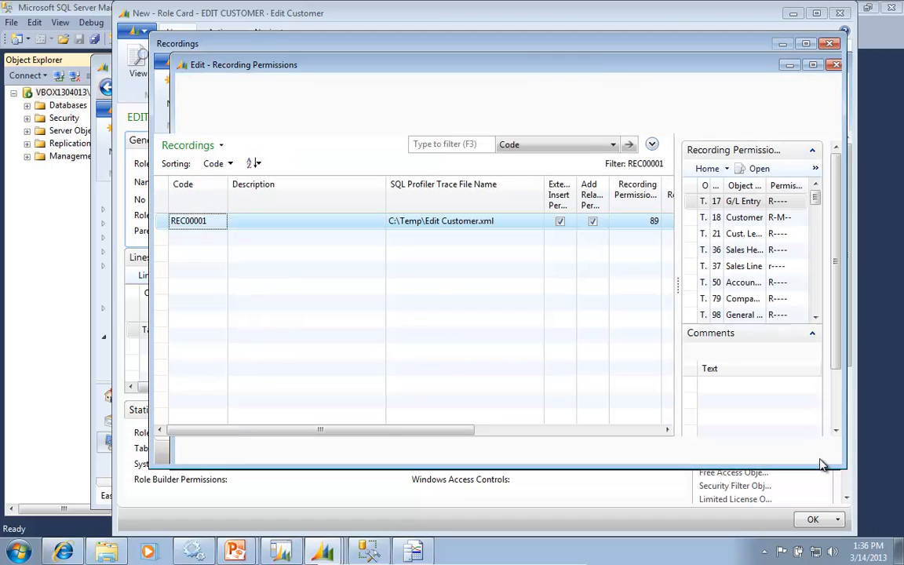
Accept the imported recording and update the EDIT CUSTOMER role with its recorded permissions
left_click(758, 454)
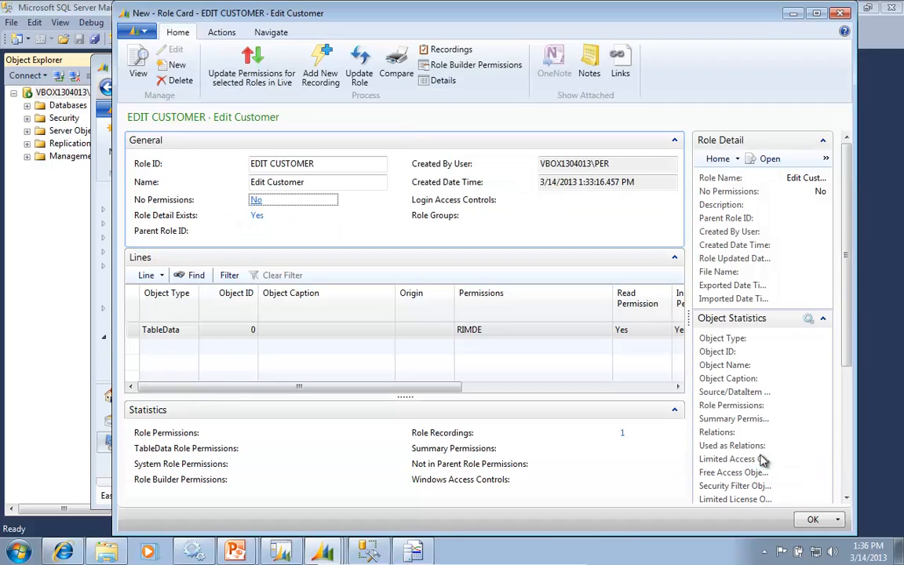
left_click(357, 69)
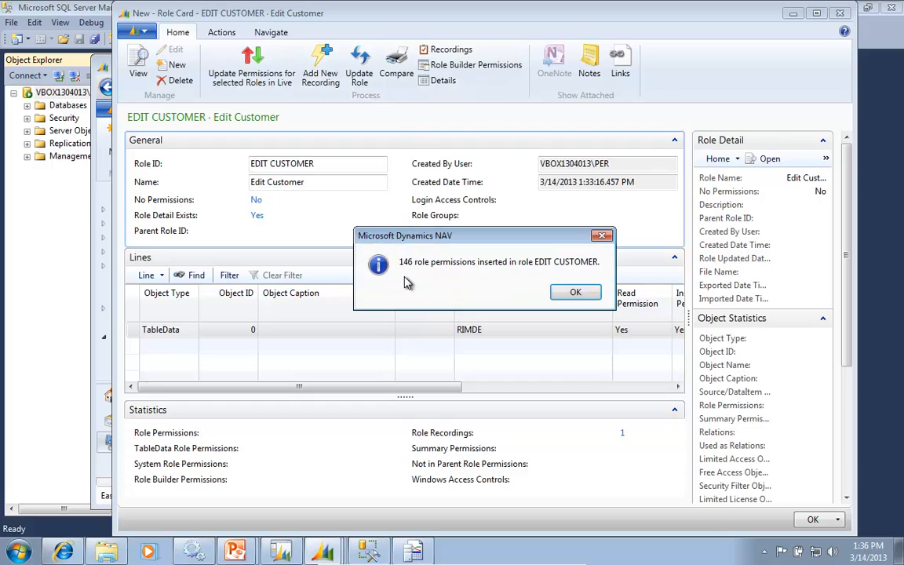
left_click(577, 294)
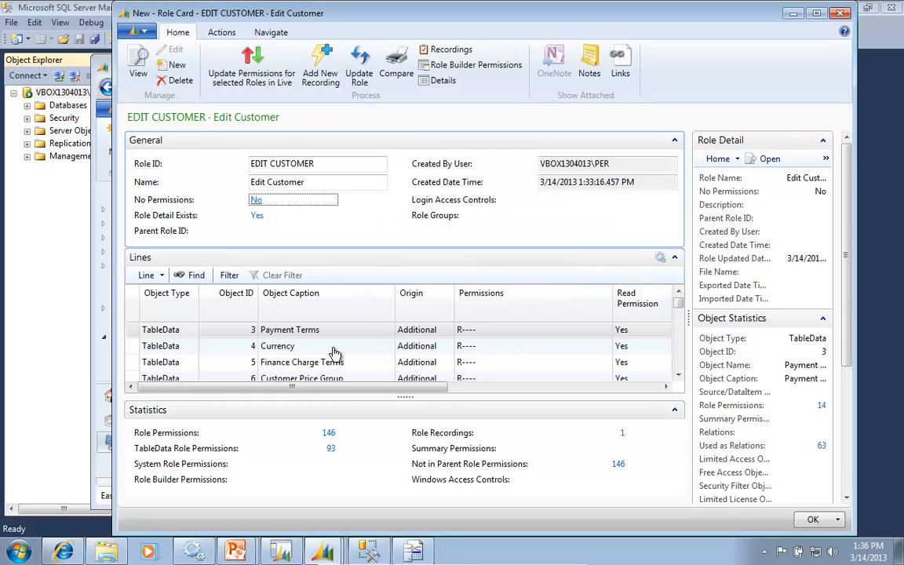
Look through the EDIT CUSTOMER role's permission lines and their origin, and close the role card and the leftover Recording Permissions window
left_click(679, 375)
left_click(679, 375)
left_click(679, 376)
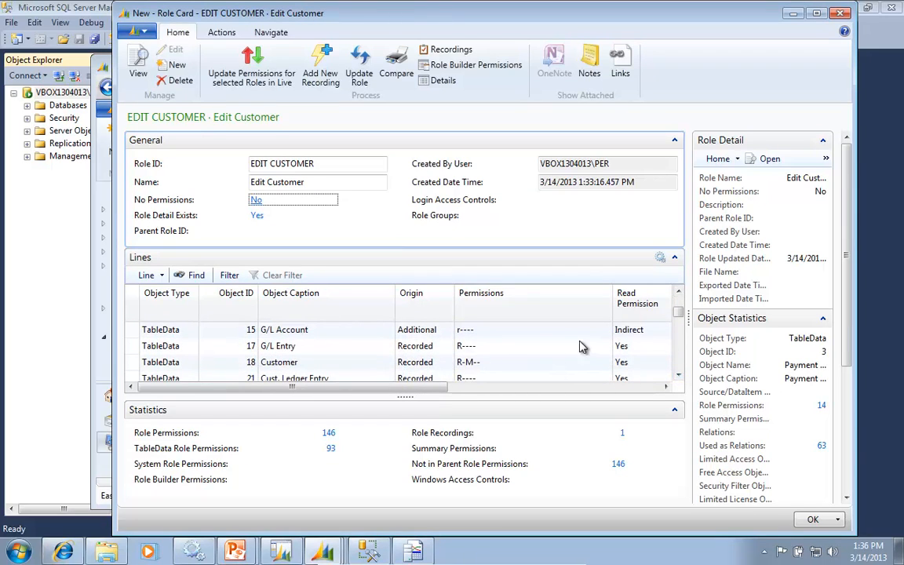
left_click_drag(682, 317, 680, 365)
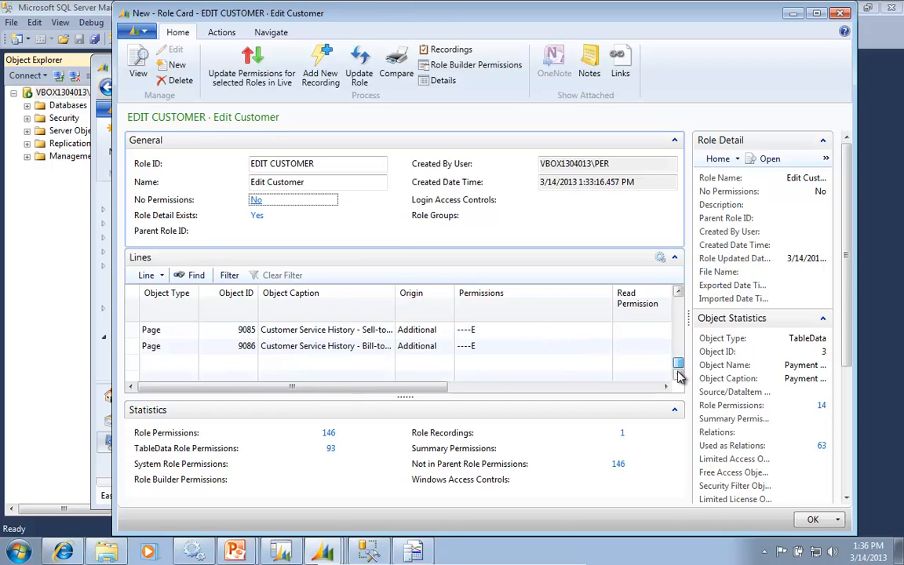
left_click(279, 348)
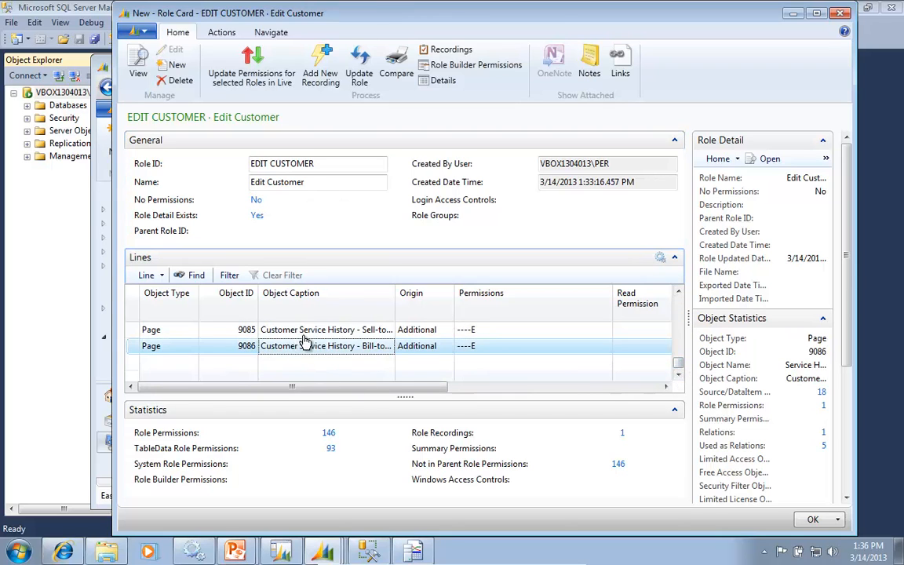
scroll(305, 355, "up", 2)
scroll(302, 355, "up", 10)
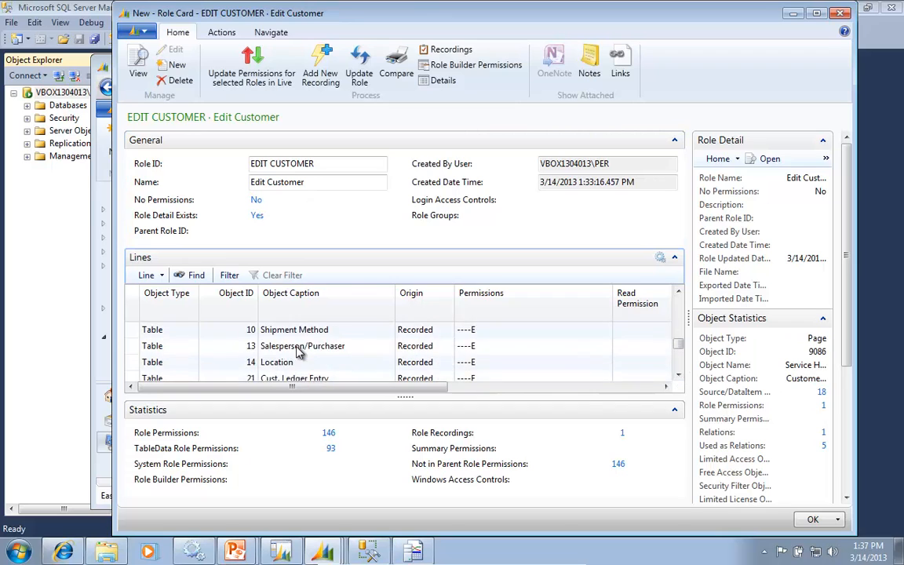
scroll(303, 329, "up", 5)
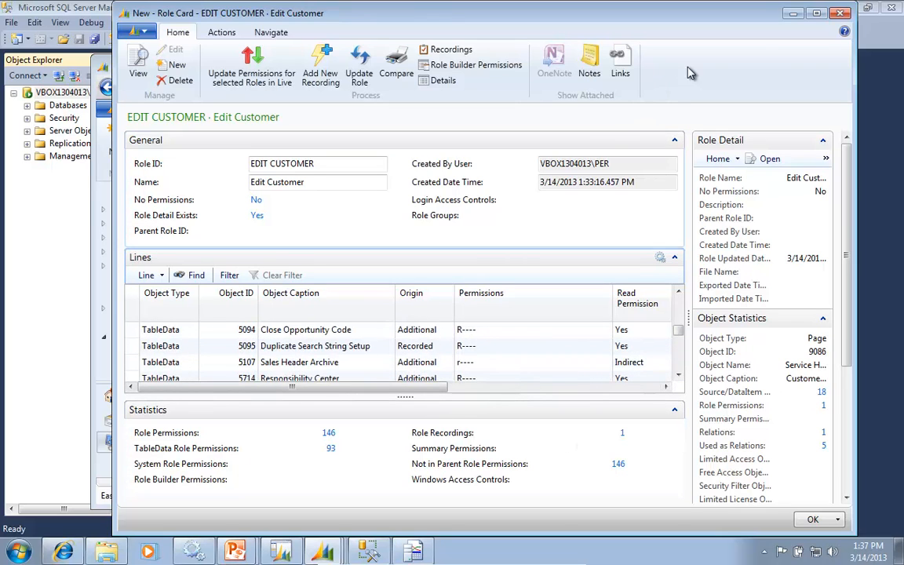
left_click(842, 14)
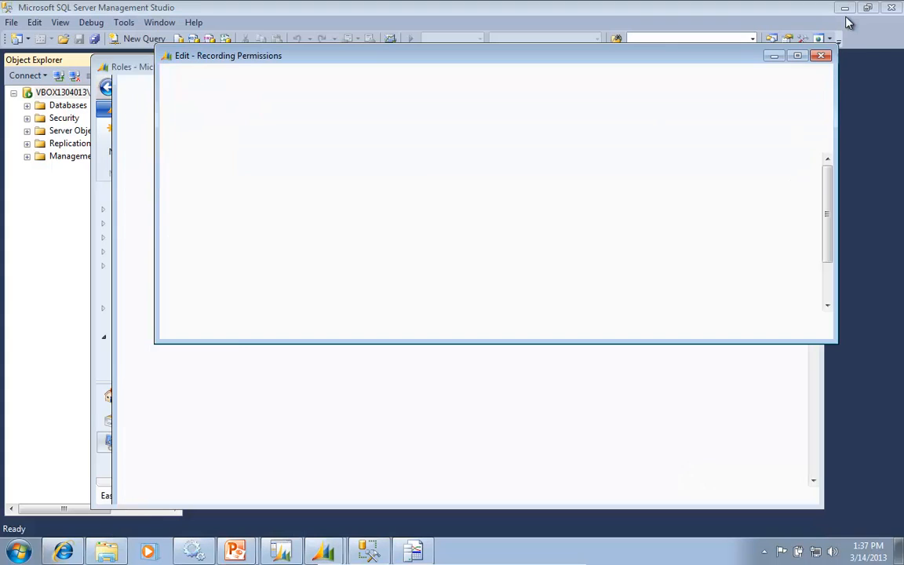
left_click(822, 57)
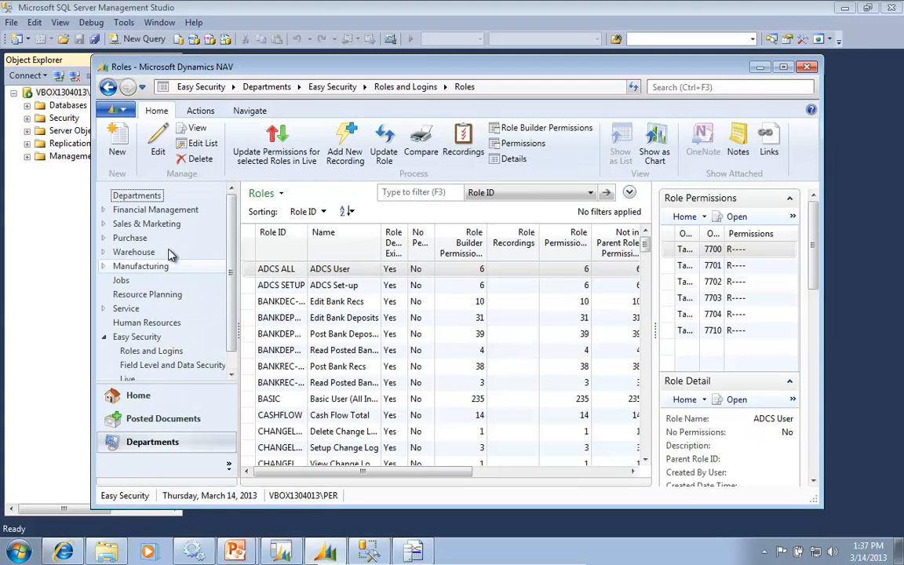
Add the EDIT CUSTOMER role as a new line in the SALES role group of Easy Security
left_click(138, 351)
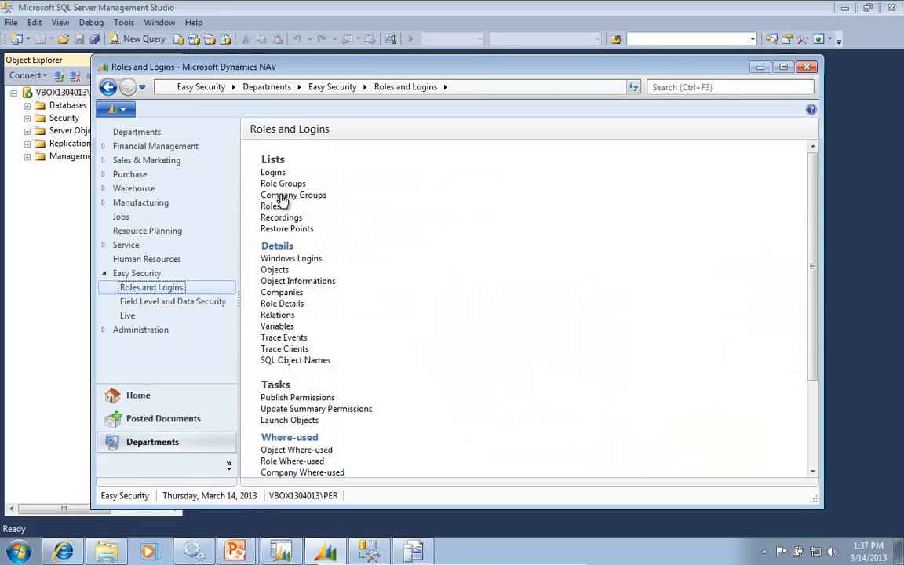
left_click(282, 184)
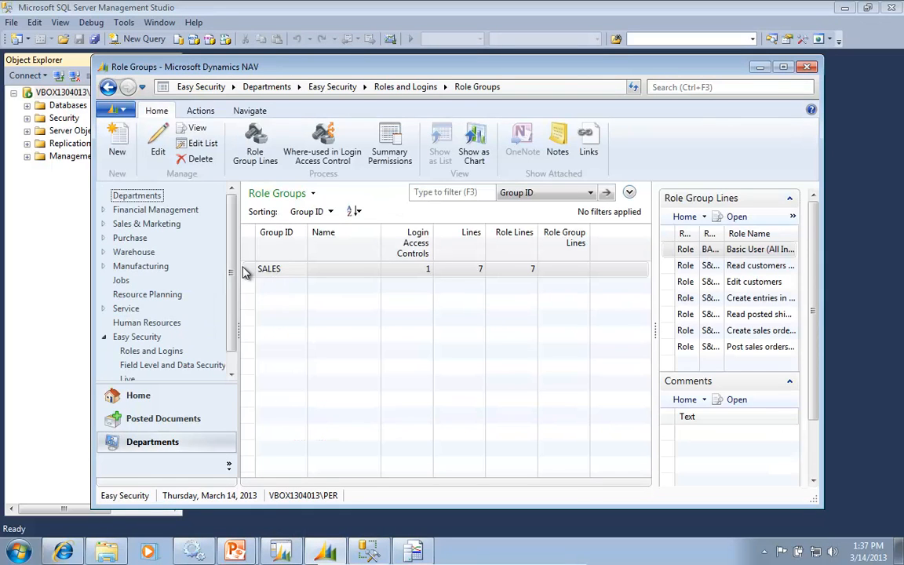
double_click(250, 273)
scroll(384, 393, "down", 1)
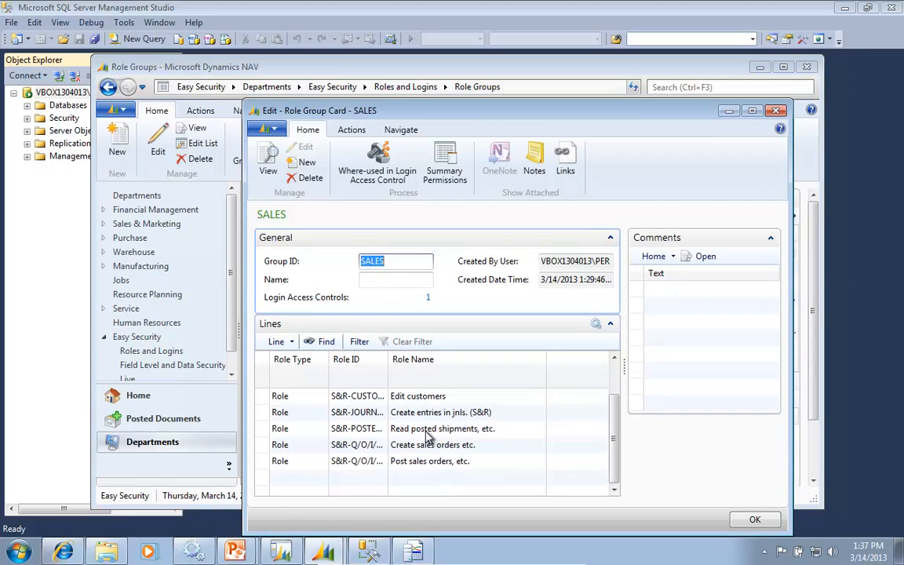
left_click(382, 481)
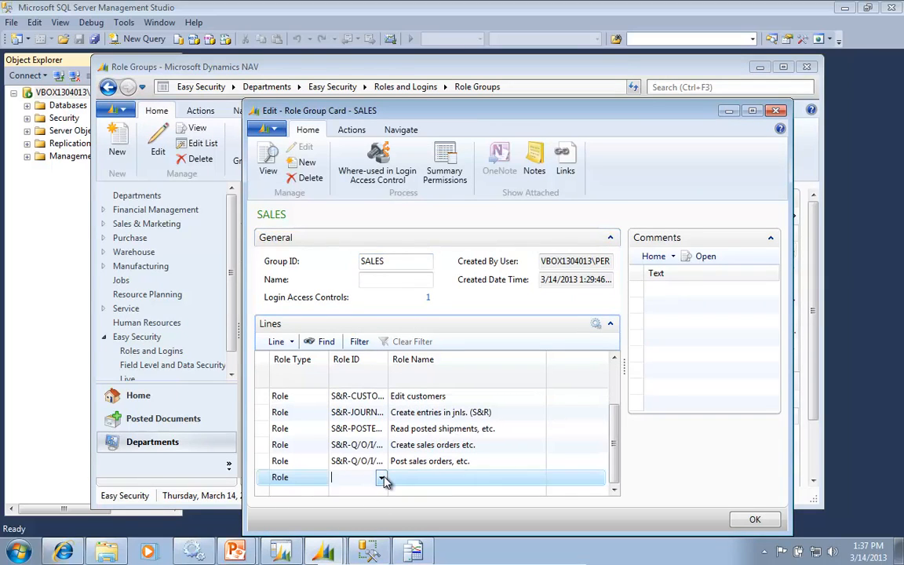
type("edit")
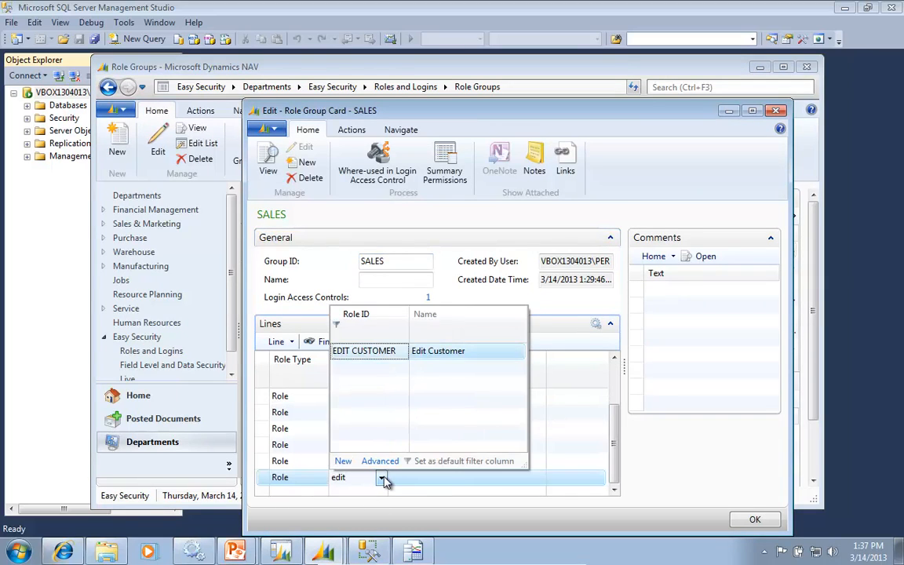
key("Return")
key("Up")
key("Up")
key("Up")
key("Up")
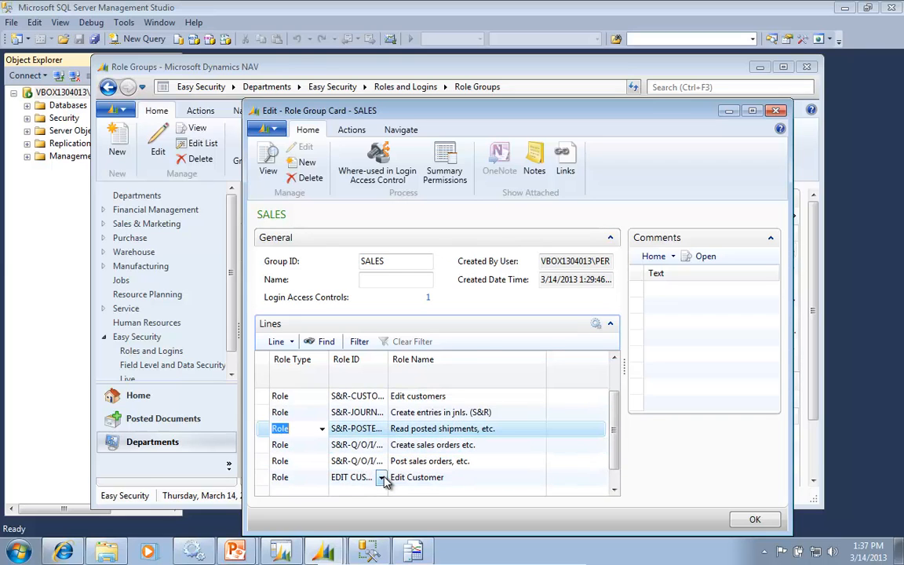
key("Escape")
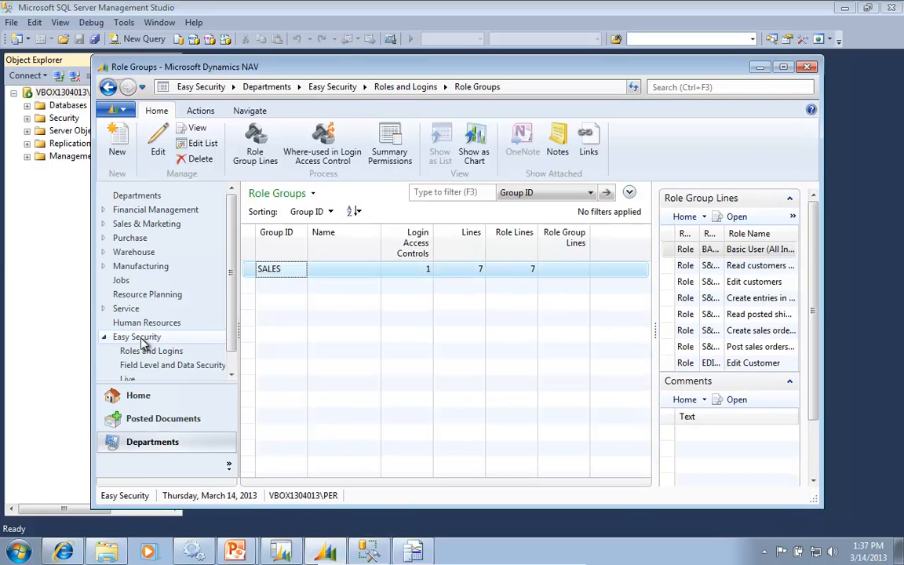
Publish the Easy Security permissions to live with the restore point description Changes
left_click(135, 353)
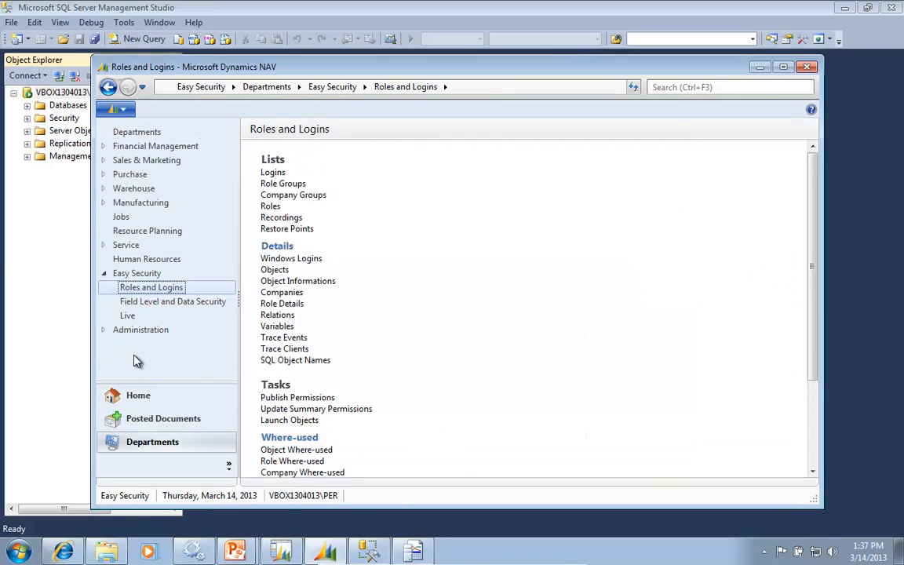
left_click(301, 400)
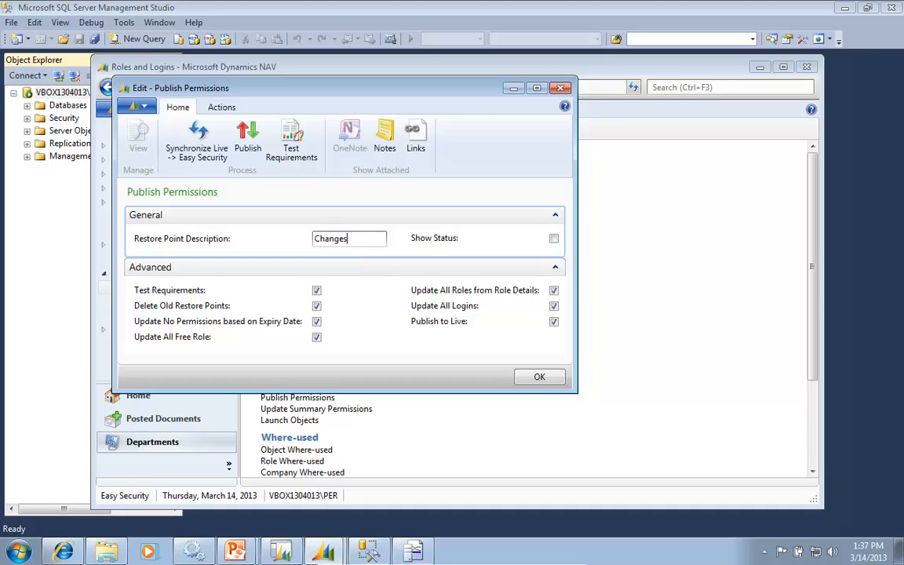
left_click(248, 149)
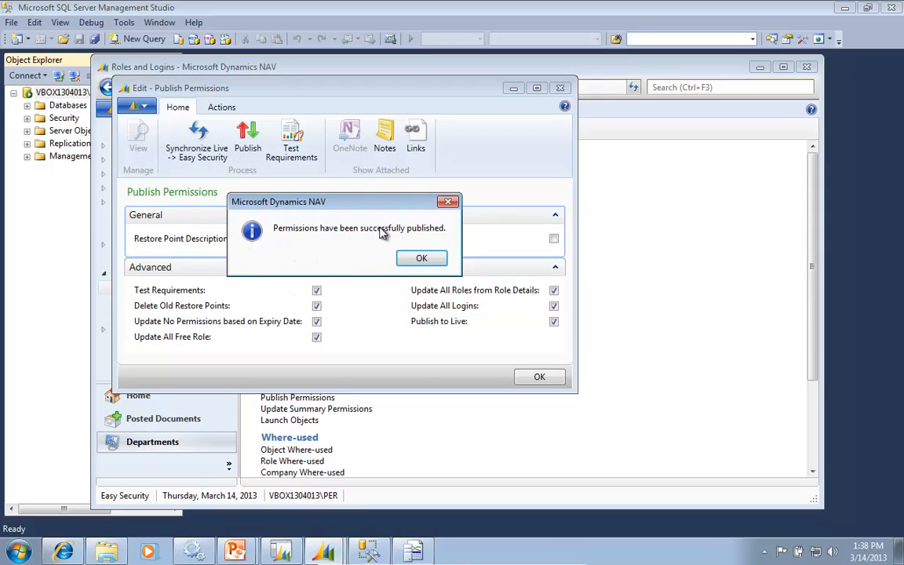
left_click(422, 258)
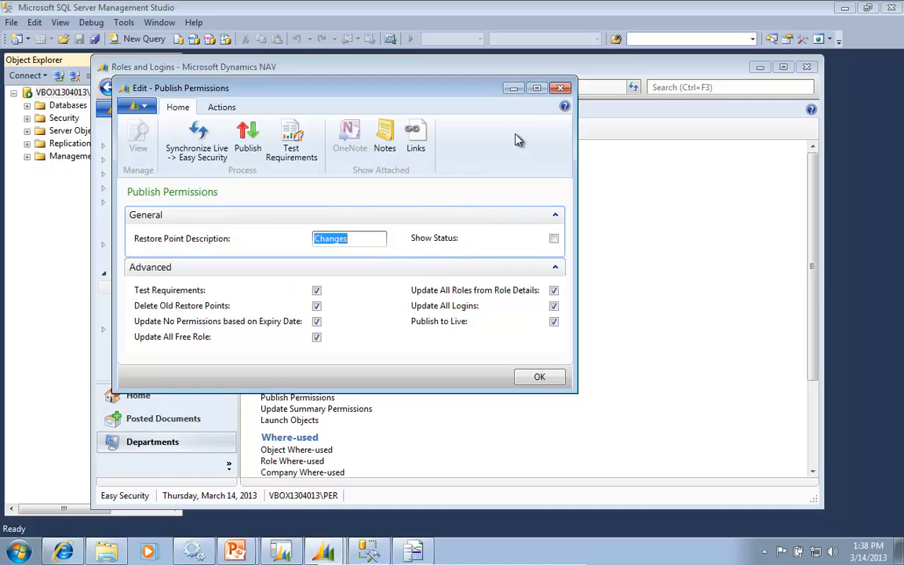
left_click(560, 87)
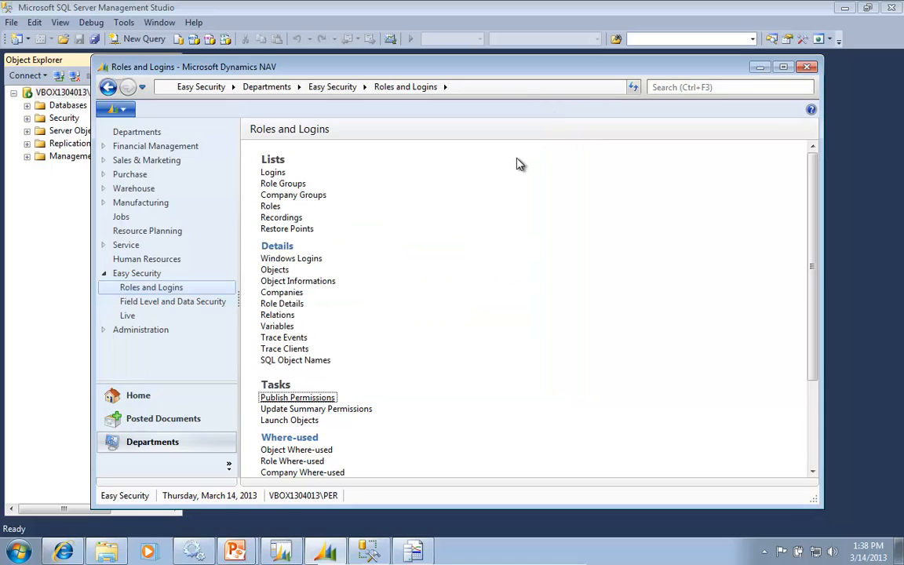
Add a new restore point with the description Manual and create its contents from the live permissions
left_click(273, 229)
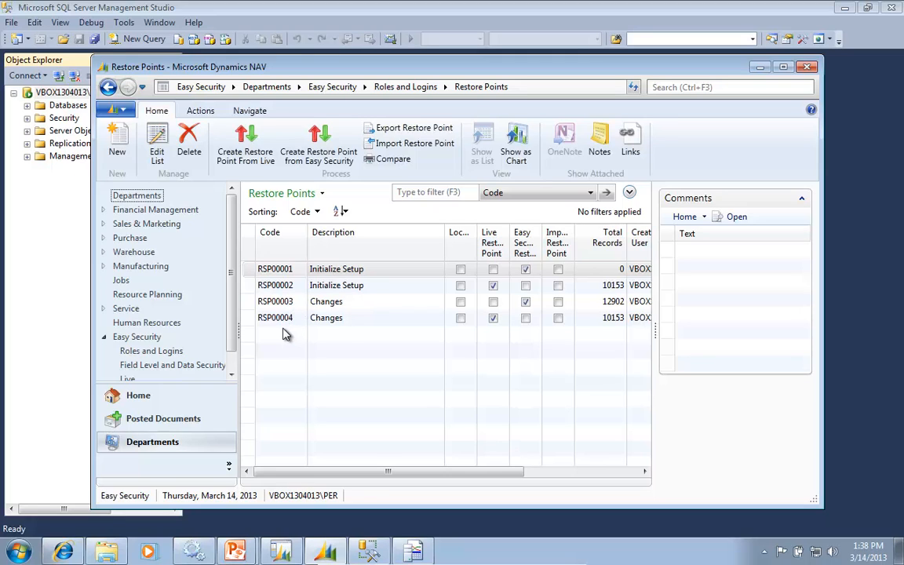
left_click(110, 146)
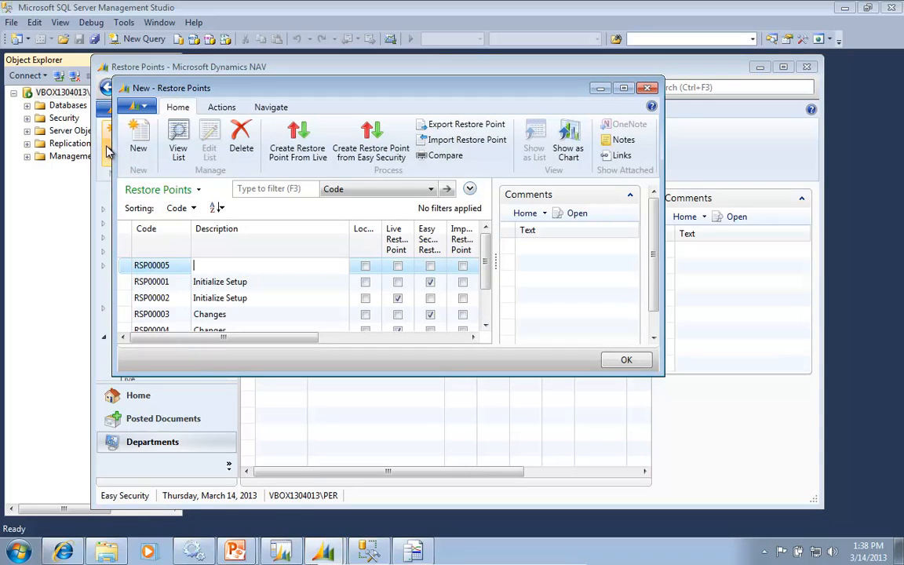
type("Manual")
left_click(298, 149)
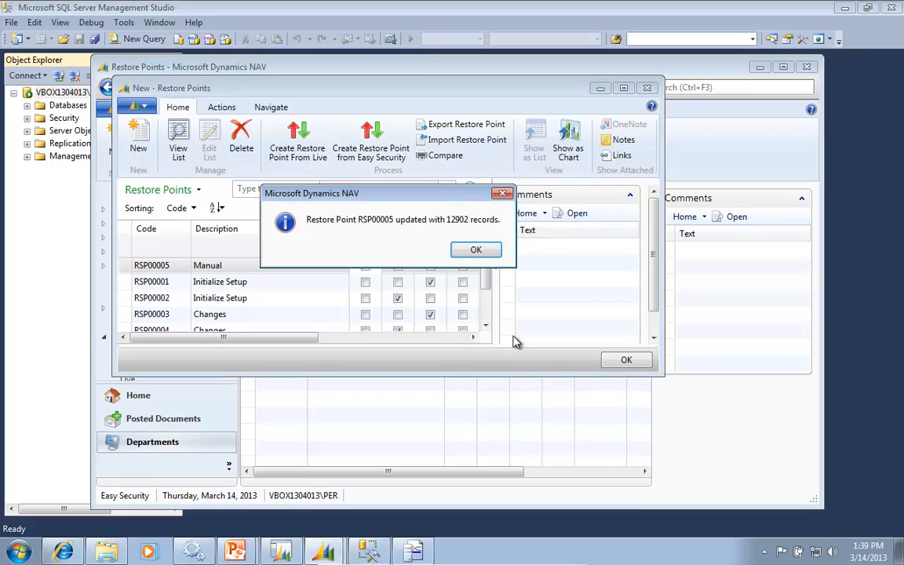
left_click(477, 251)
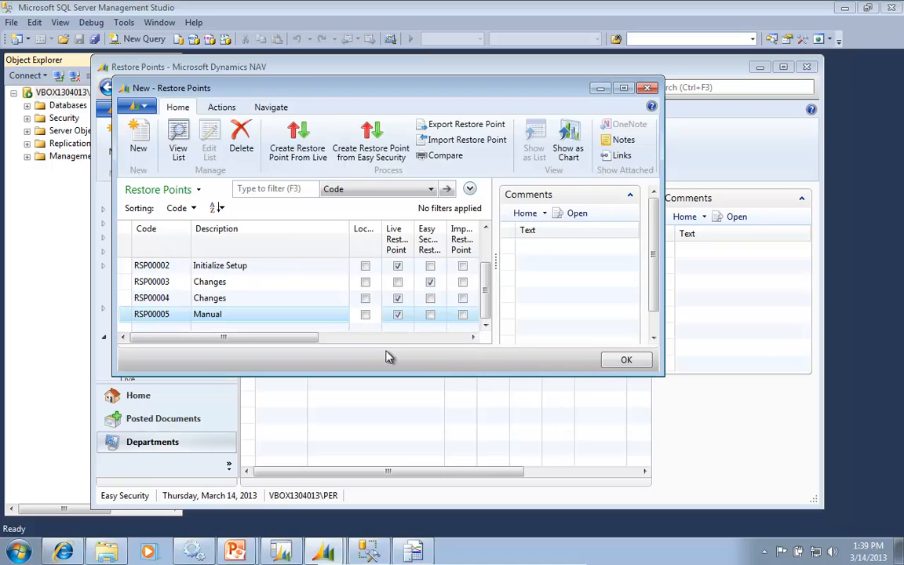
Prepare a comparison of the Manual restore point in Indented format with Compare, Windows Logins, Windows Access Controls and Roles enabled
left_click(445, 154)
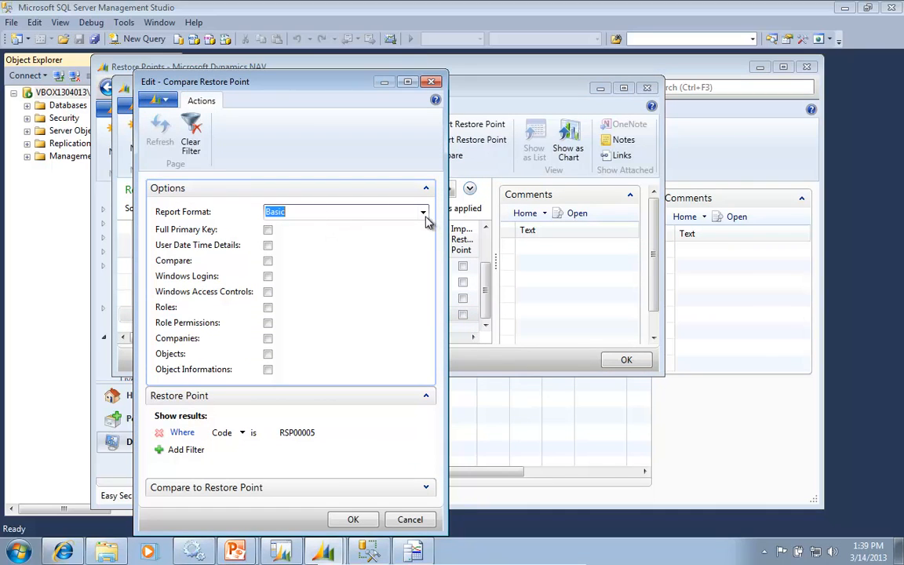
left_click(423, 212)
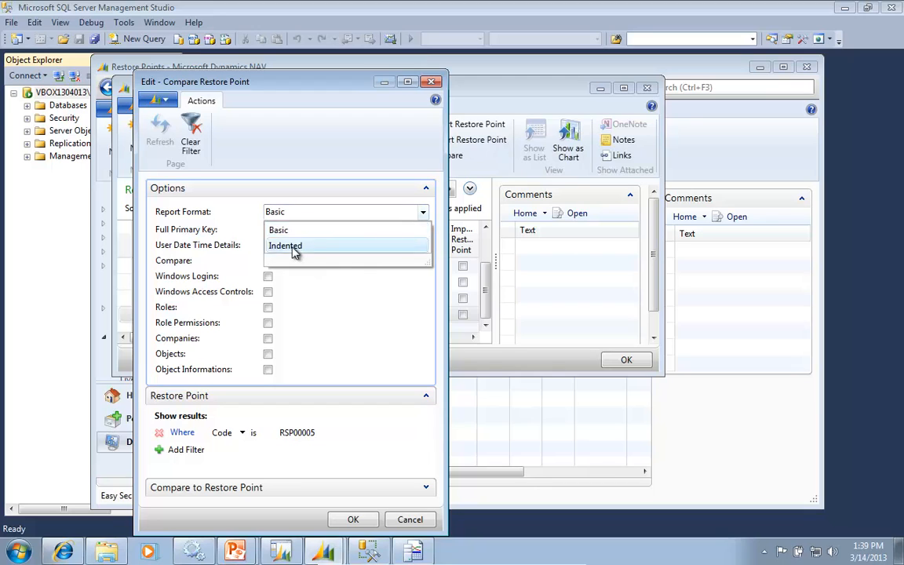
left_click(296, 250)
left_click(268, 261)
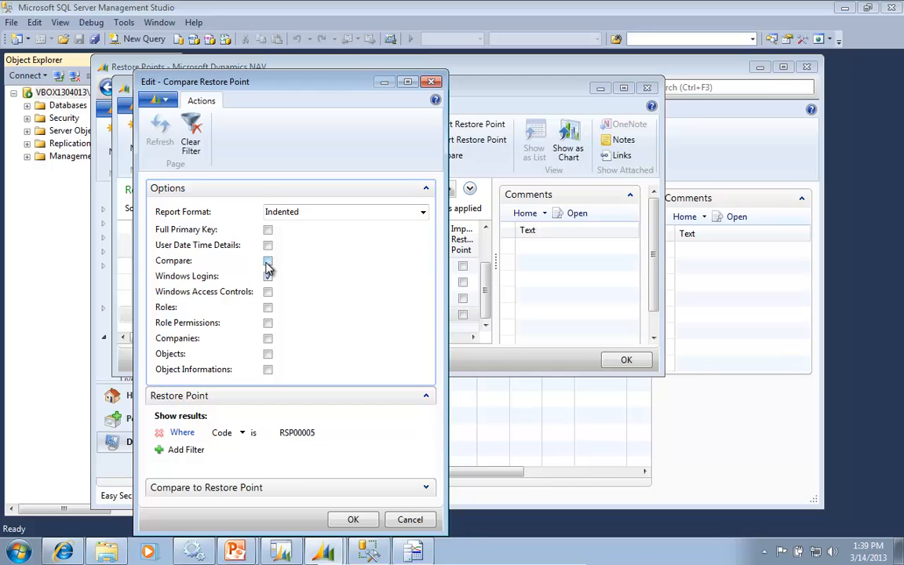
left_click(267, 276)
left_click(267, 292)
left_click(268, 308)
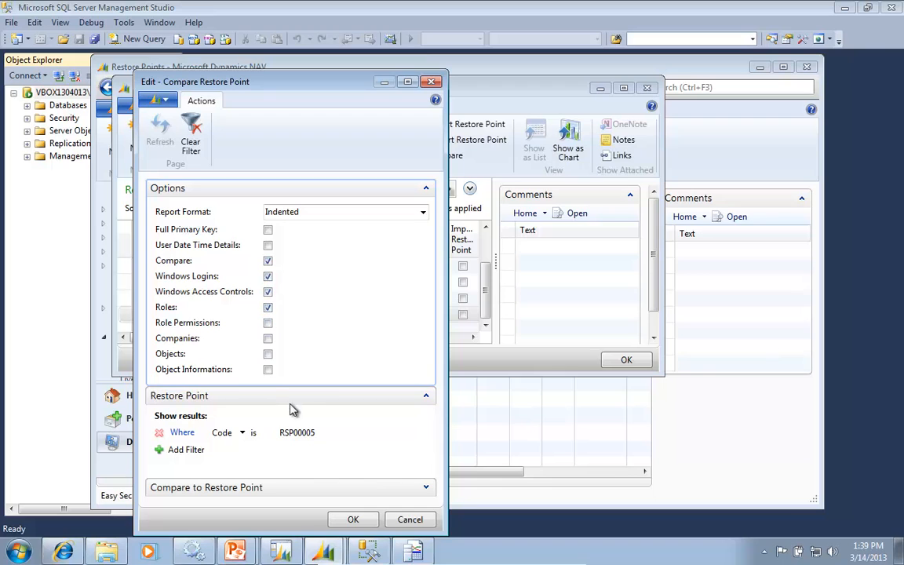
Set RSP00004 as the restore point to compare to and run the comparison
left_click(425, 488)
left_click(372, 452)
left_click(374, 452)
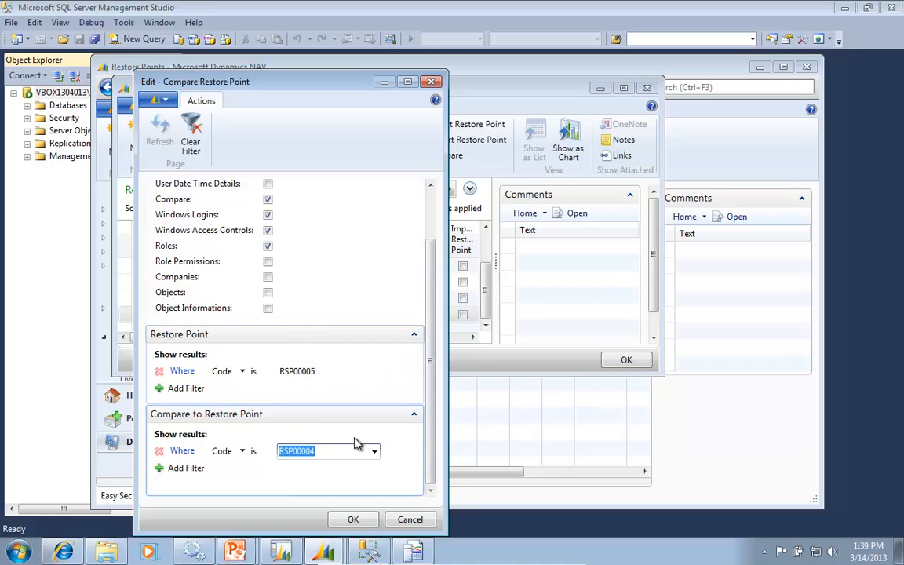
left_click(355, 520)
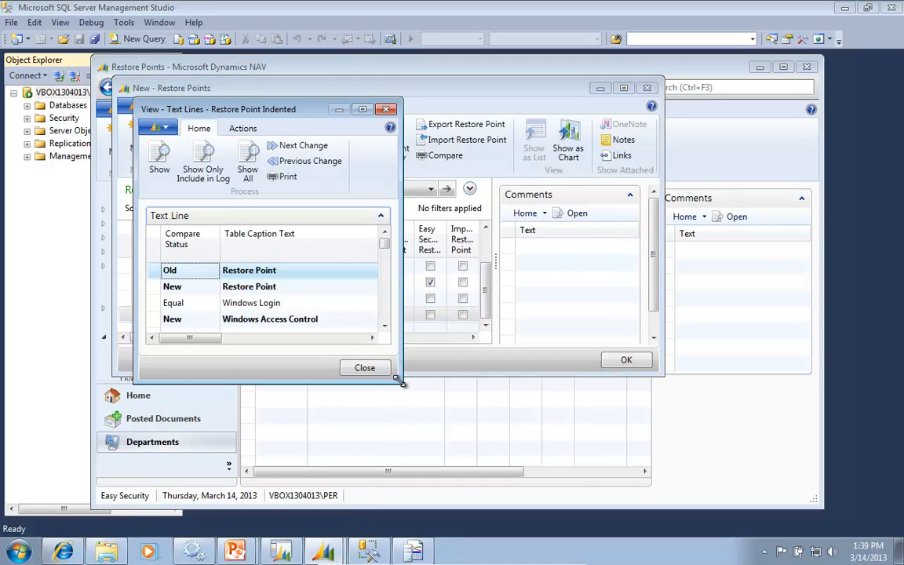
Enlarge the comparison results window and widen the Primary Key Text column so the full keys can be read
left_click_drag(401, 381, 773, 478)
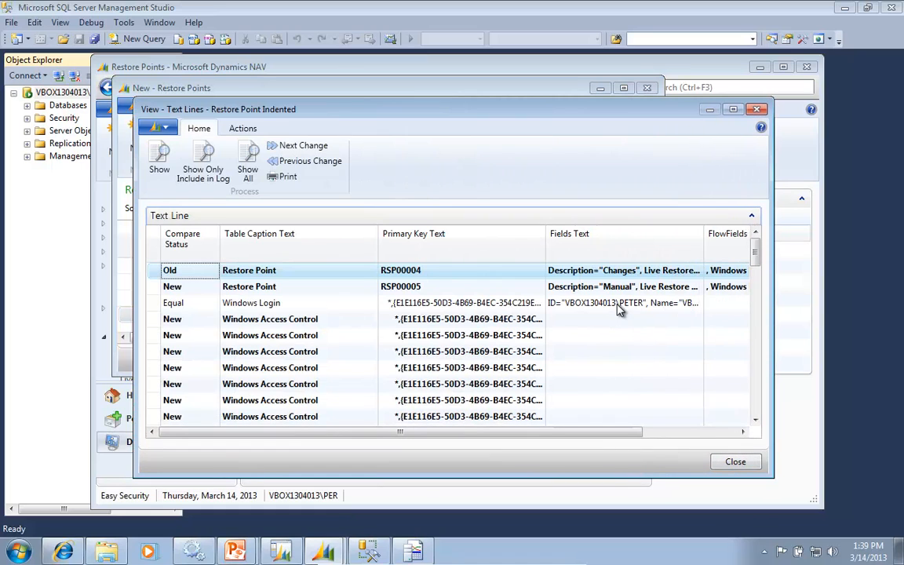
left_click_drag(545, 235, 684, 236)
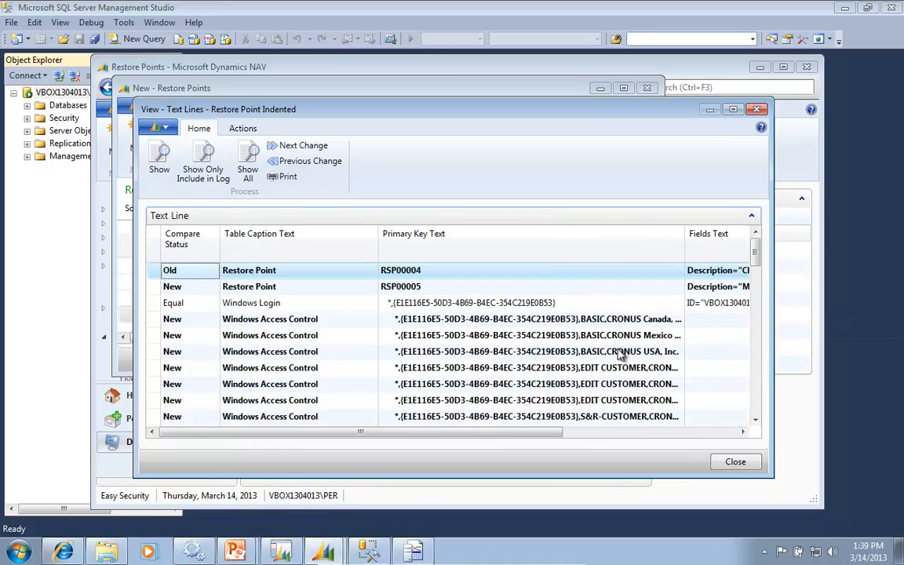
left_click_drag(519, 115, 497, 77)
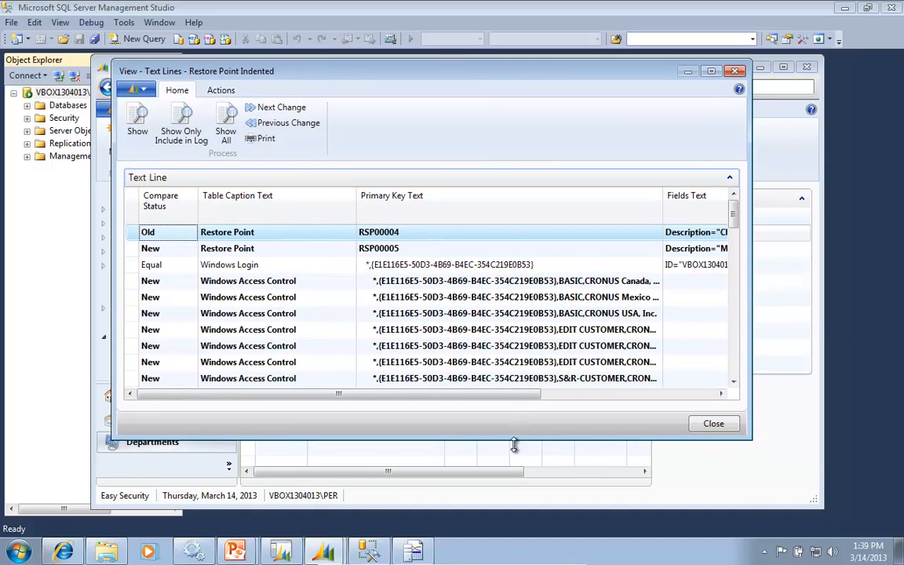
left_click_drag(517, 436, 517, 524)
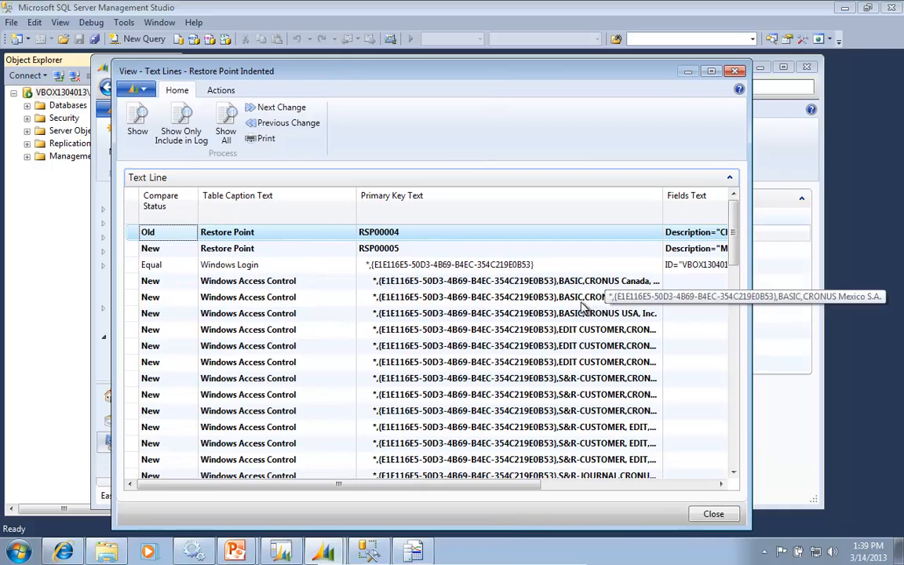
Examine the comparison lines for differences in Windows access controls and roles, and close the results and the restore point window
scroll(518, 349, "down", 3)
scroll(514, 350, "down", 3)
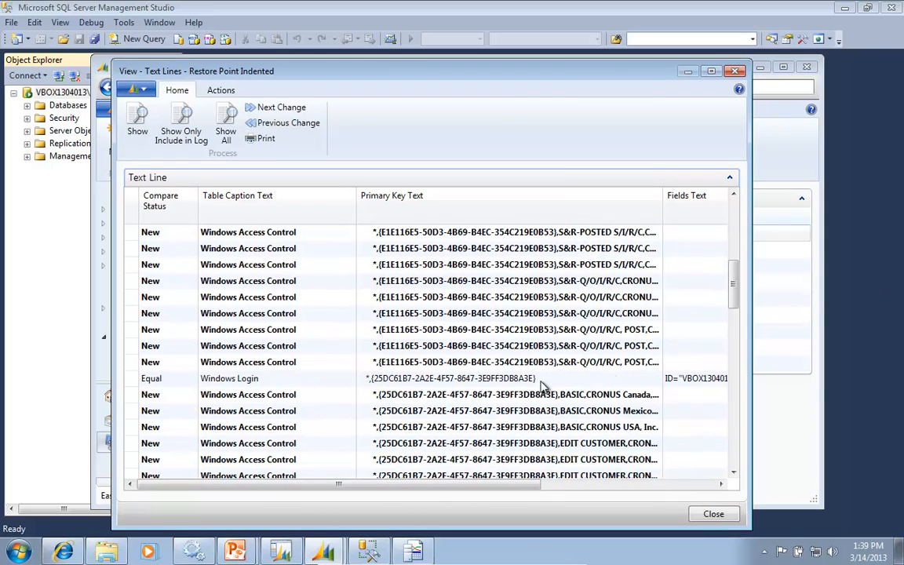
left_click_drag(751, 386, 892, 388)
scroll(716, 375, "down", 6)
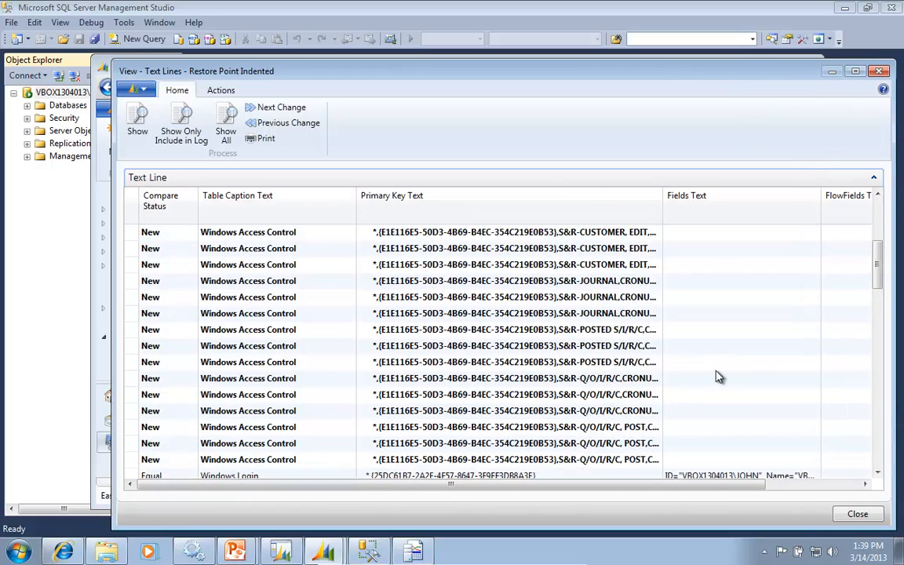
scroll(612, 361, "down", 10)
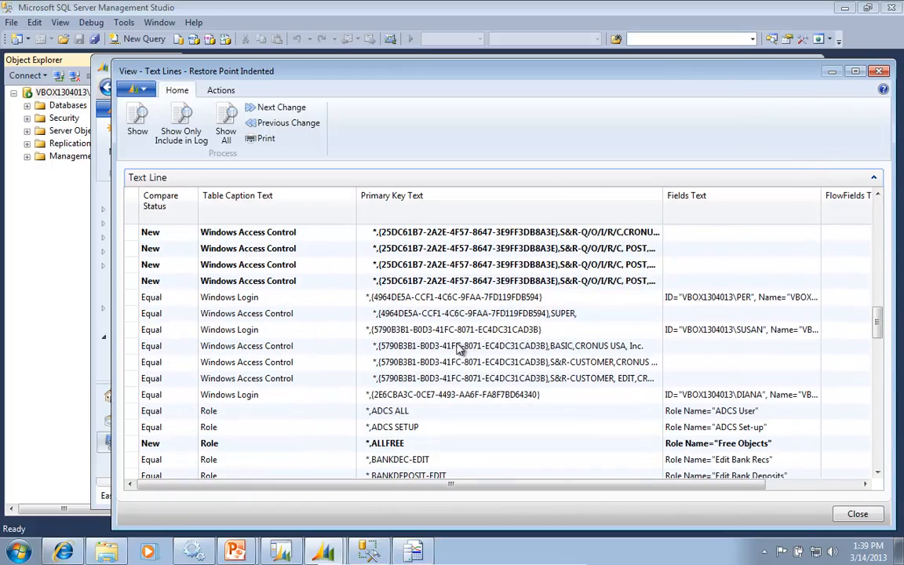
scroll(322, 350, "down", 5)
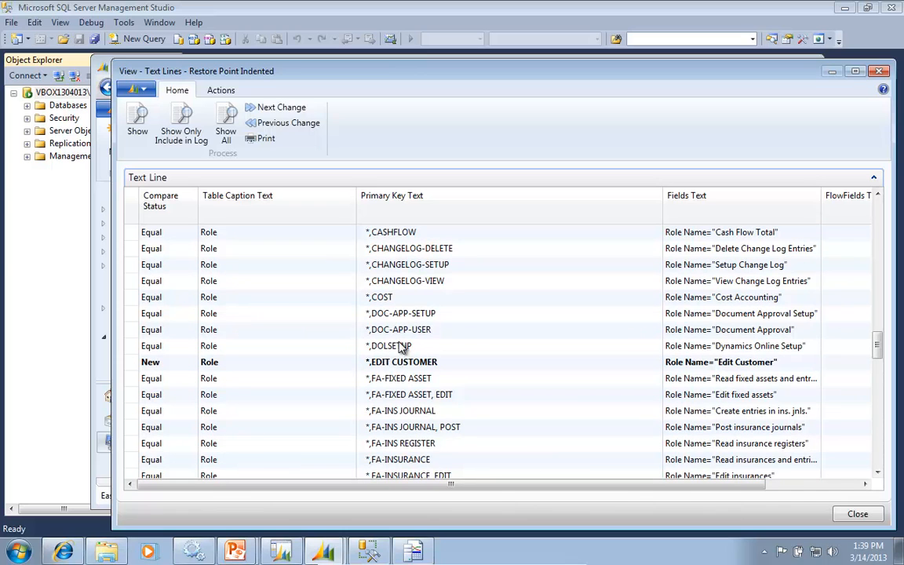
scroll(394, 351, "up", 7)
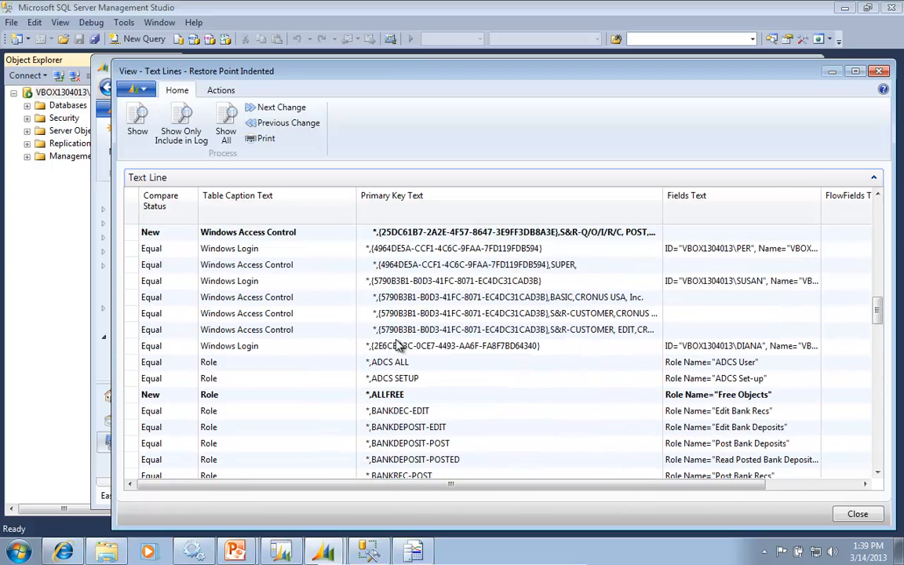
key("Escape")
key("Escape")
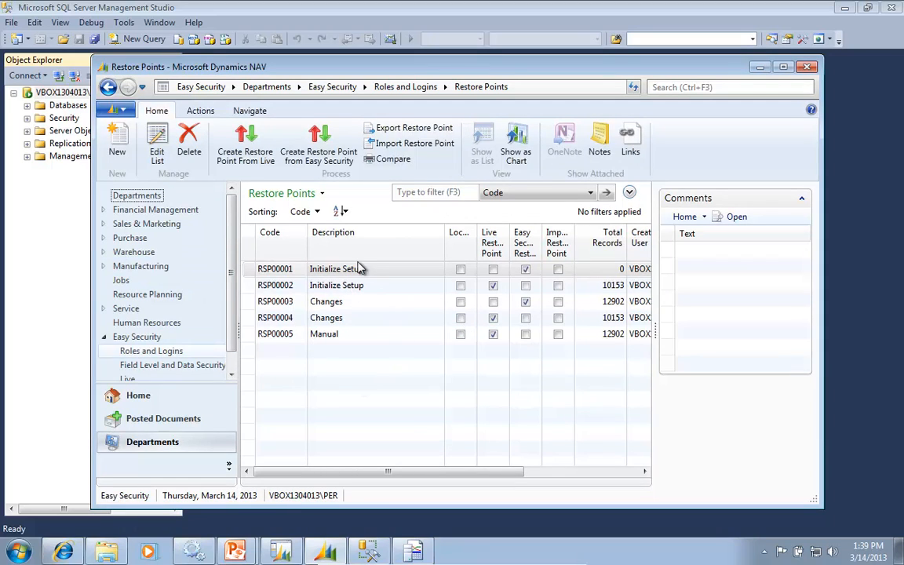
Switch to the PowerPoint presentation to view the Installation slide, and return to Dynamics NAV
key("alt+Tab")
key("alt+Tab")
key("alt+Tab")
key("alt+Tab")
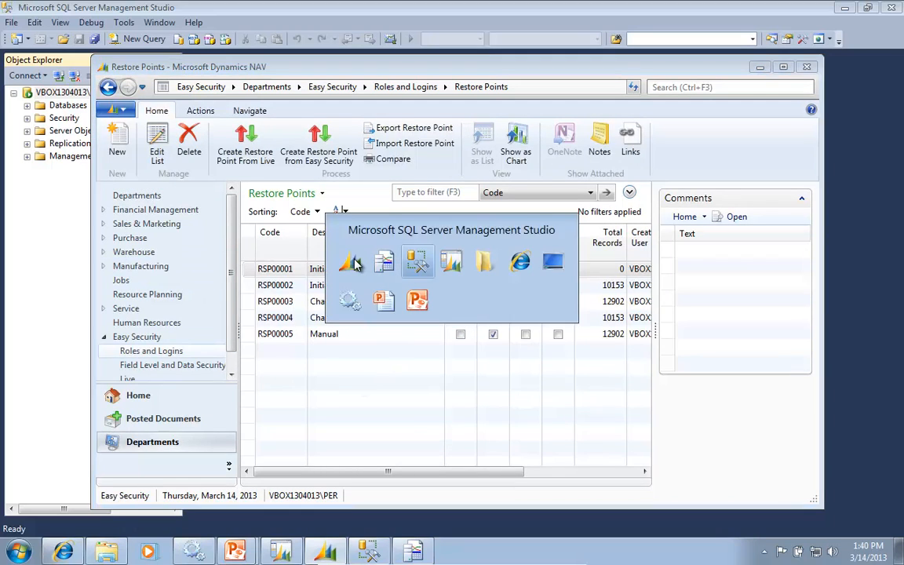
key("alt+Tab")
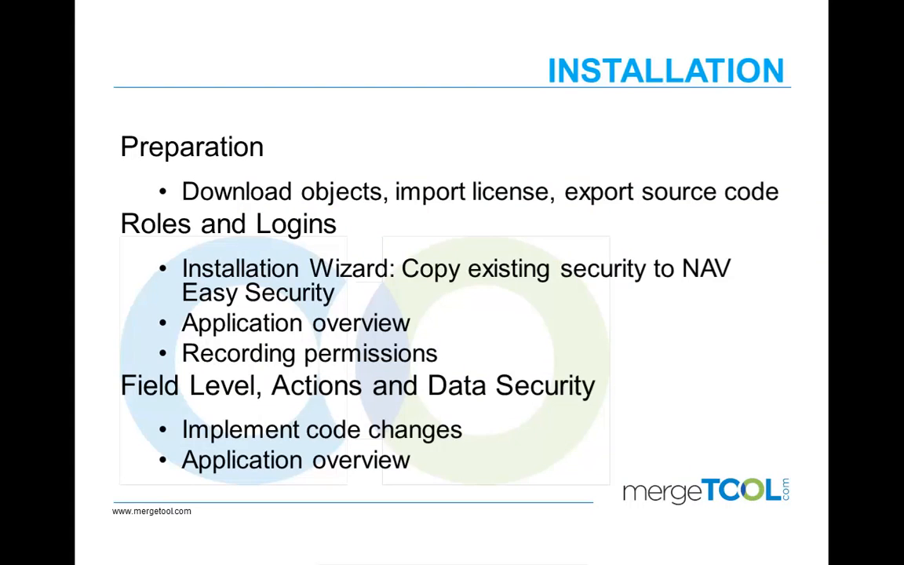
key("alt+Tab")
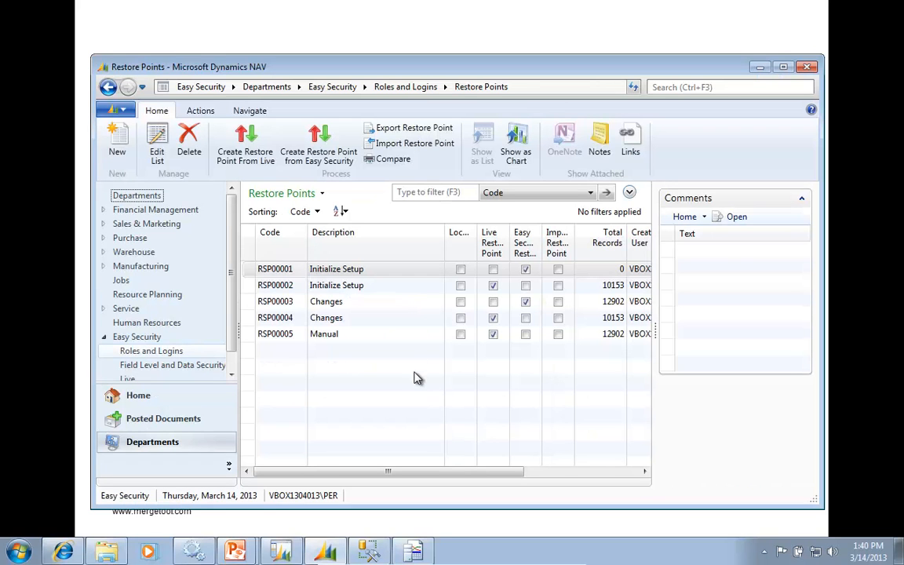
Open the Field Level and Data Security Setup and enable Install Allowed
left_click(175, 366)
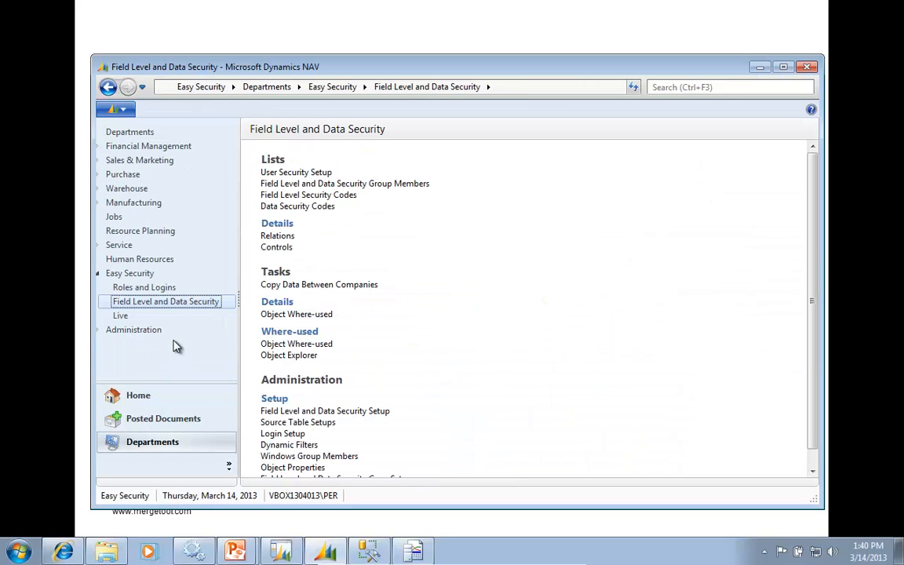
left_click(311, 413)
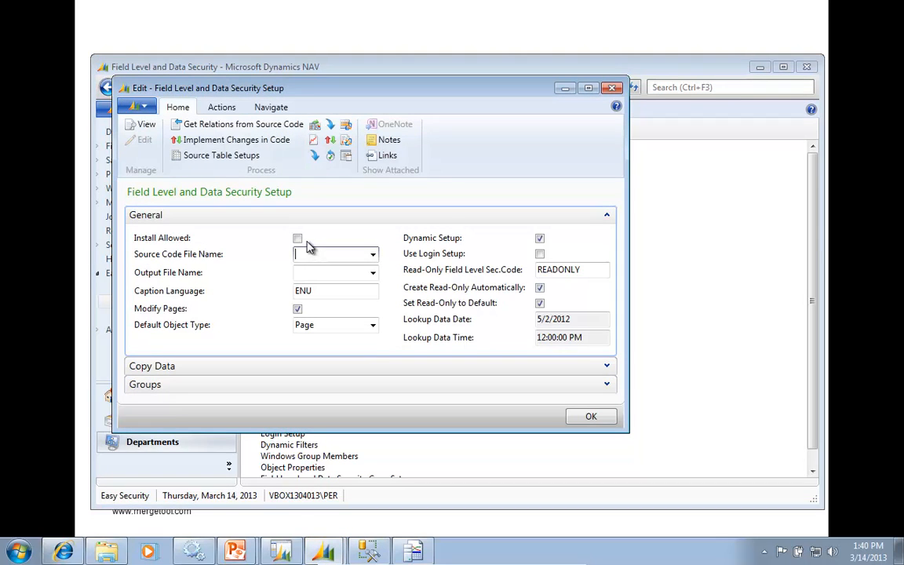
left_click(297, 239)
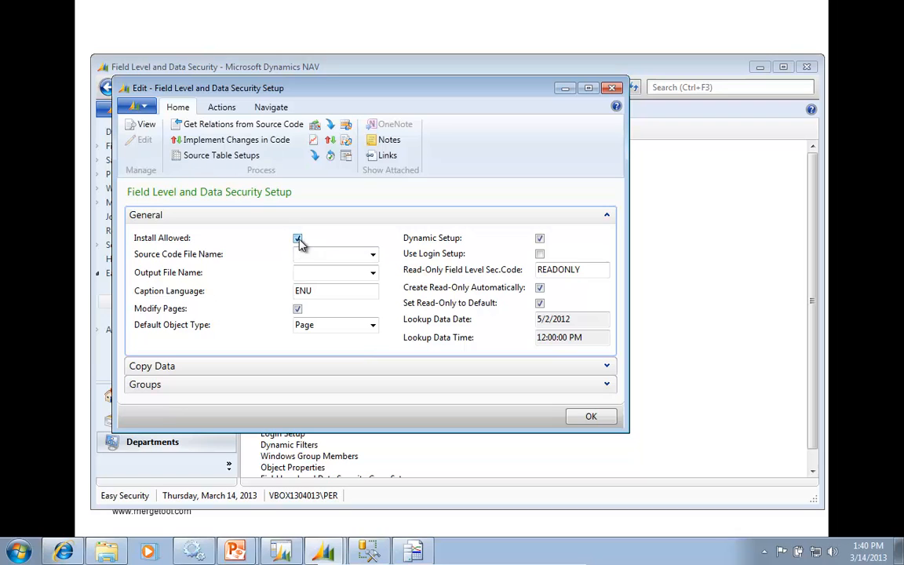
Get the relations from source code, reusing the source code analysis already calculated for Roles and Logins
left_click(242, 130)
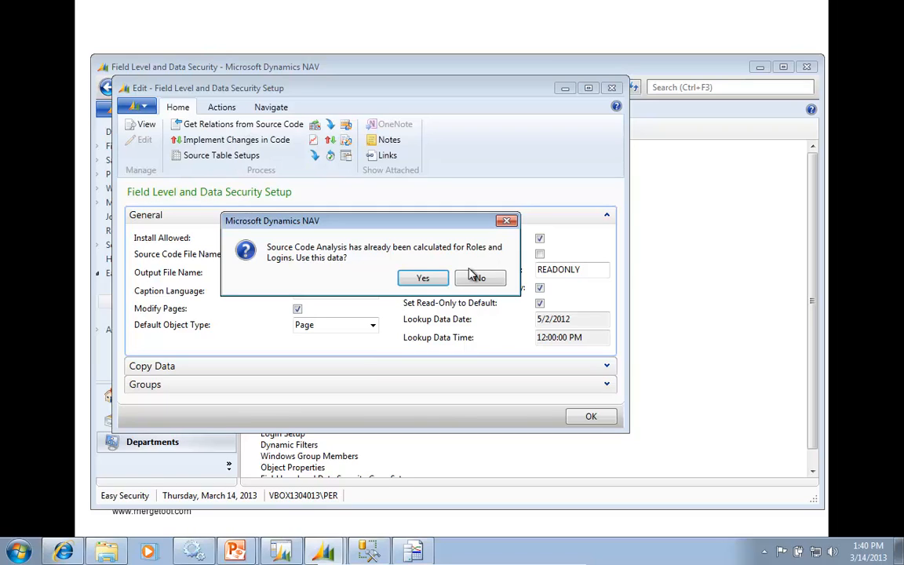
left_click(423, 279)
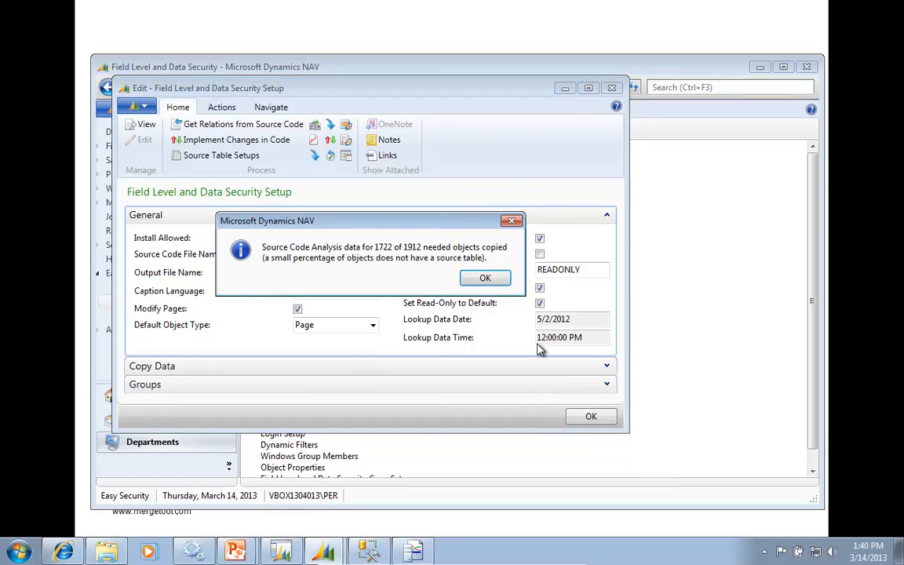
left_click(488, 279)
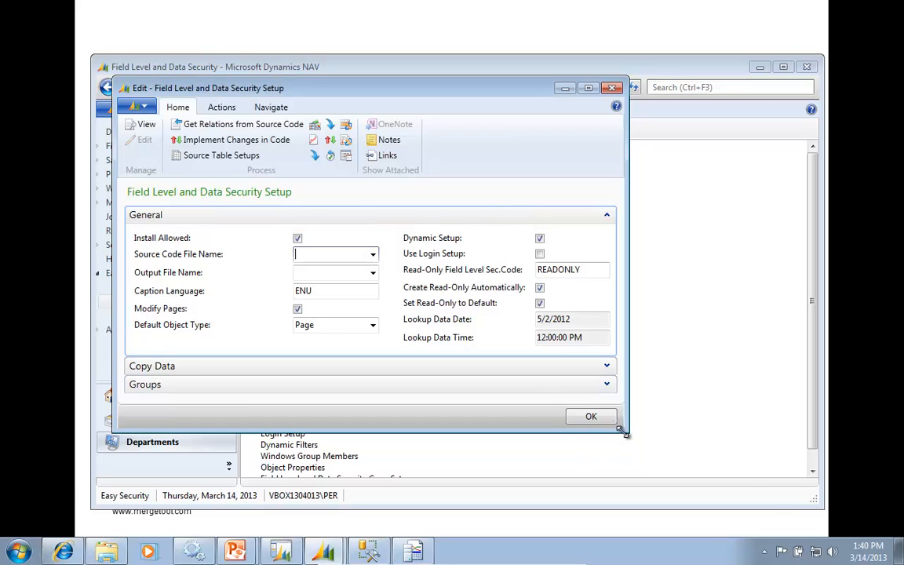
left_click_drag(627, 432, 818, 528)
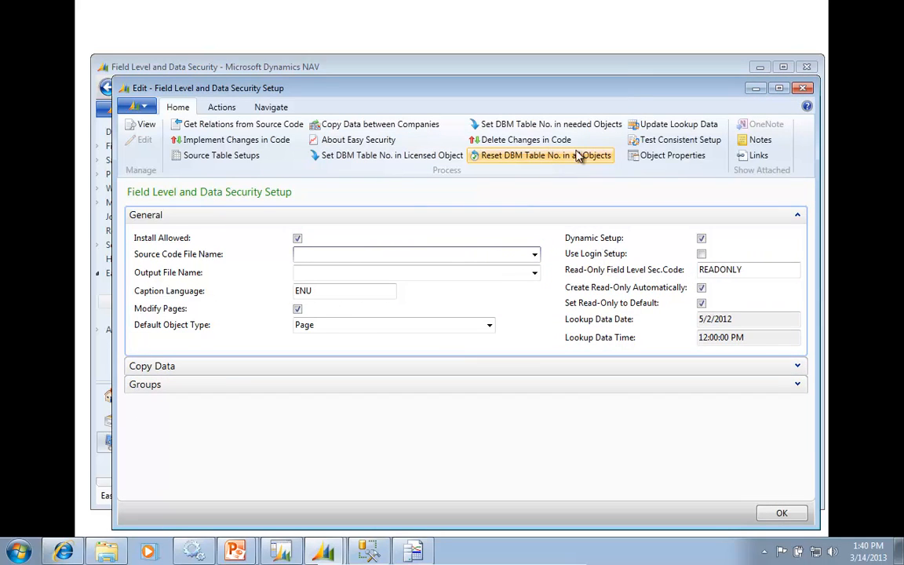
left_click(659, 157)
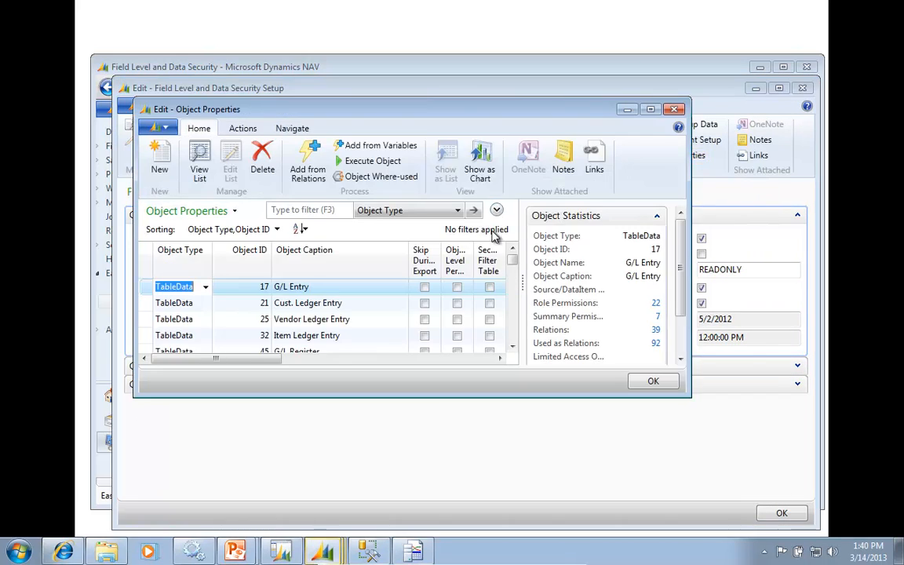
key("Escape")
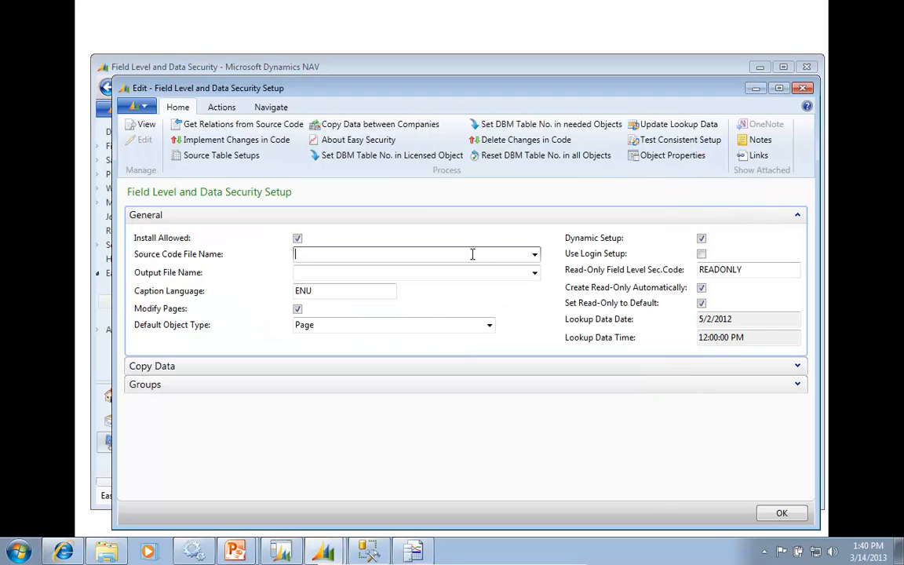
Open the Source Table Setups and add table 15 (G/L Account) as the first source table
left_click(223, 157)
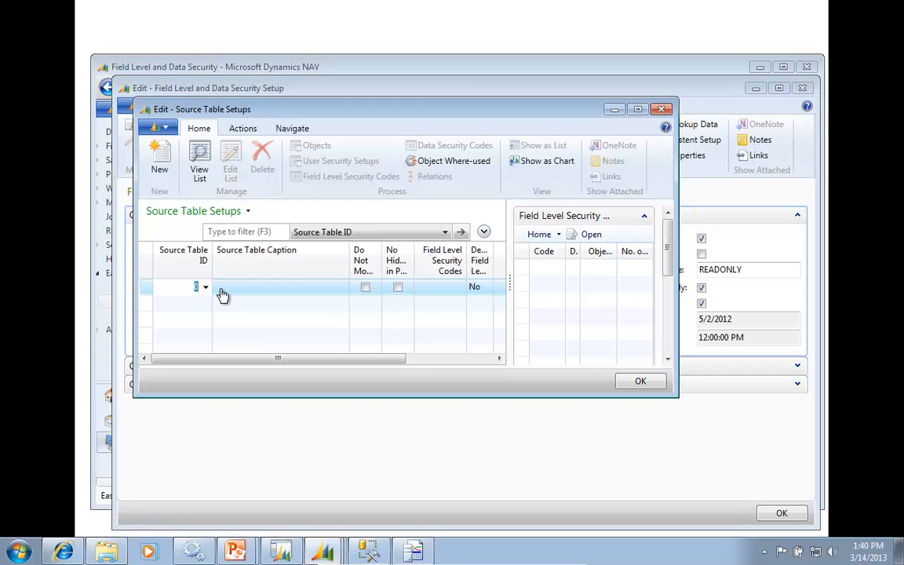
type("1")
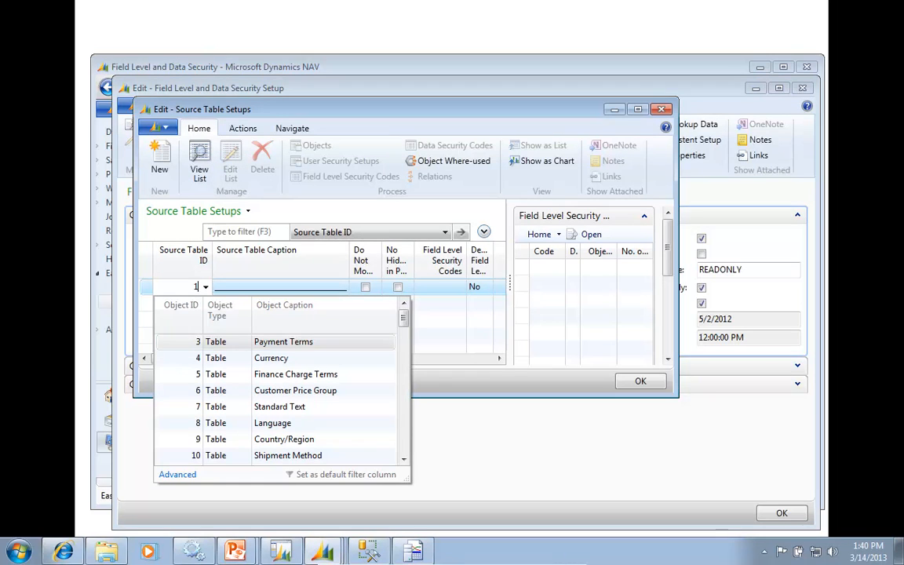
type("5")
key("Tab")
key("Down")
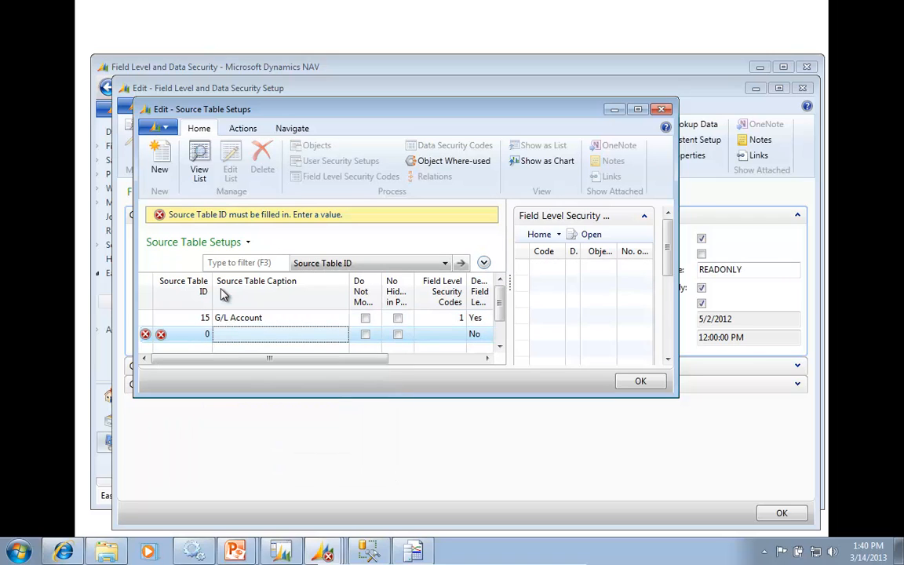
Add tables 17 (G/L Entry) and 18 as further lines in the Source Table Setups
left_click(206, 336)
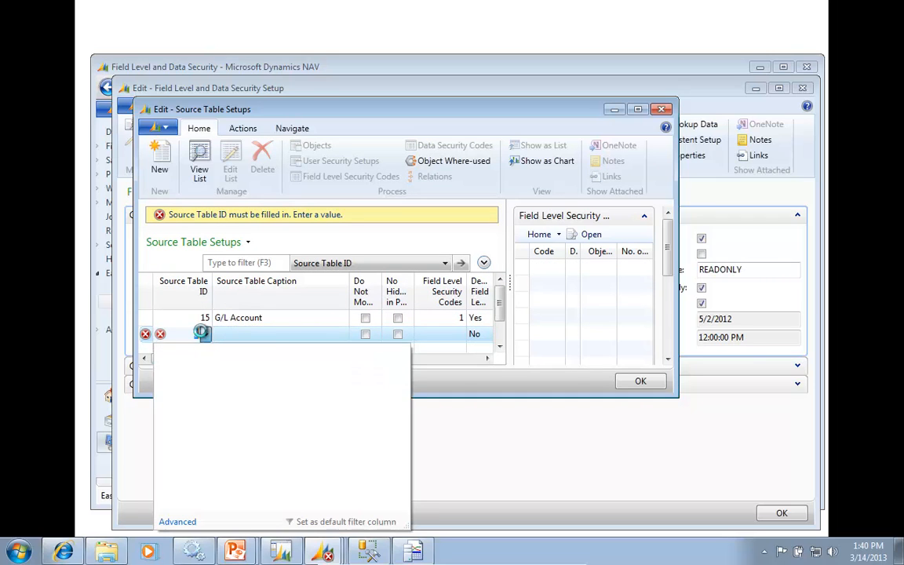
type("17")
key("Tab")
key("Down")
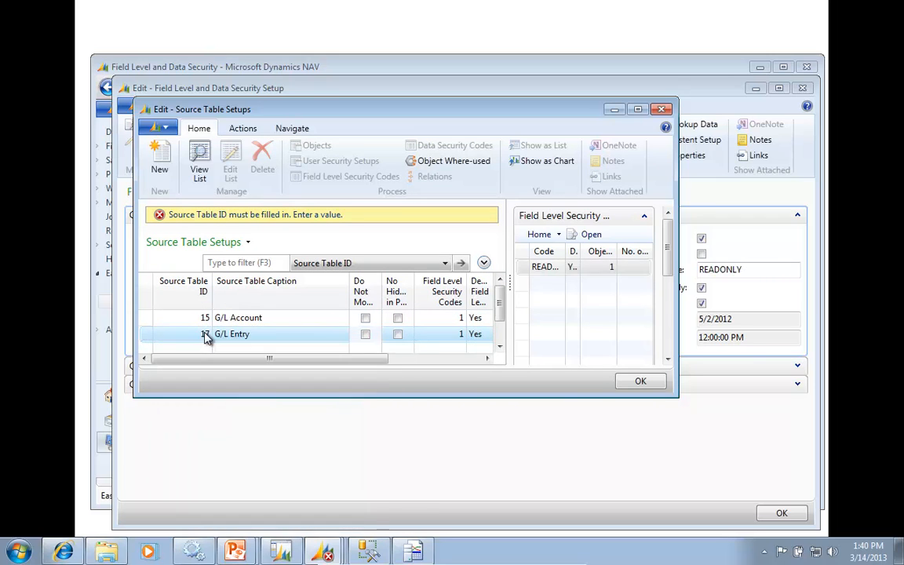
type("18")
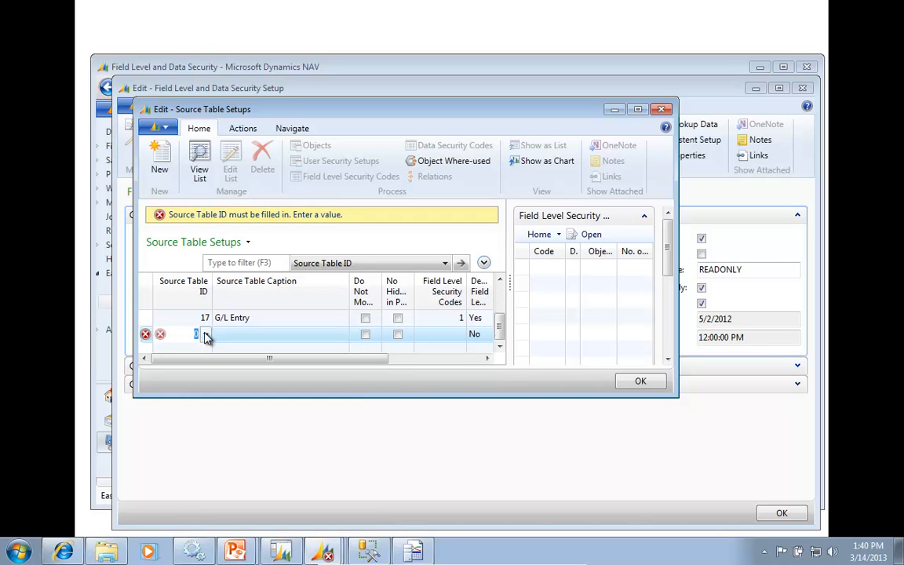
key("Tab")
left_click(206, 338)
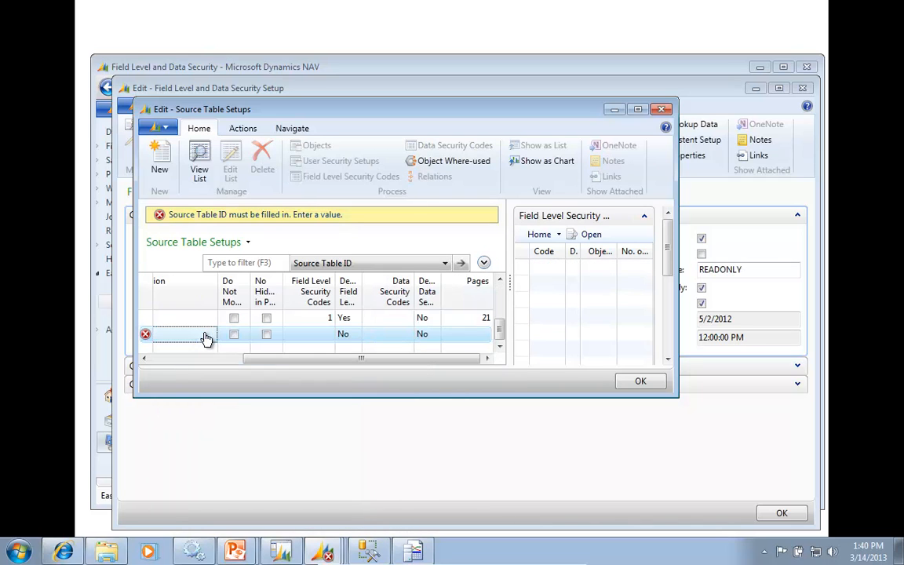
key("shift+Tab")
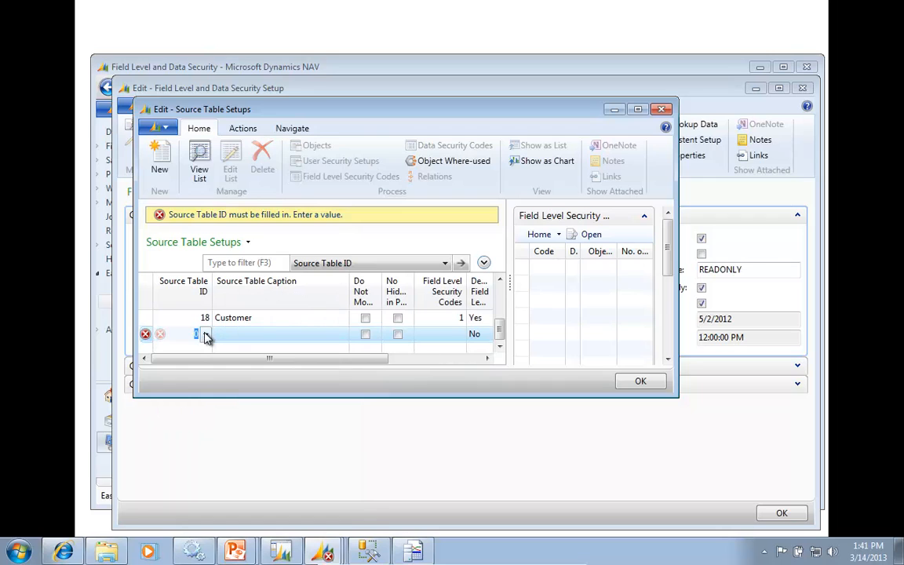
type("36")
left_click(205, 335)
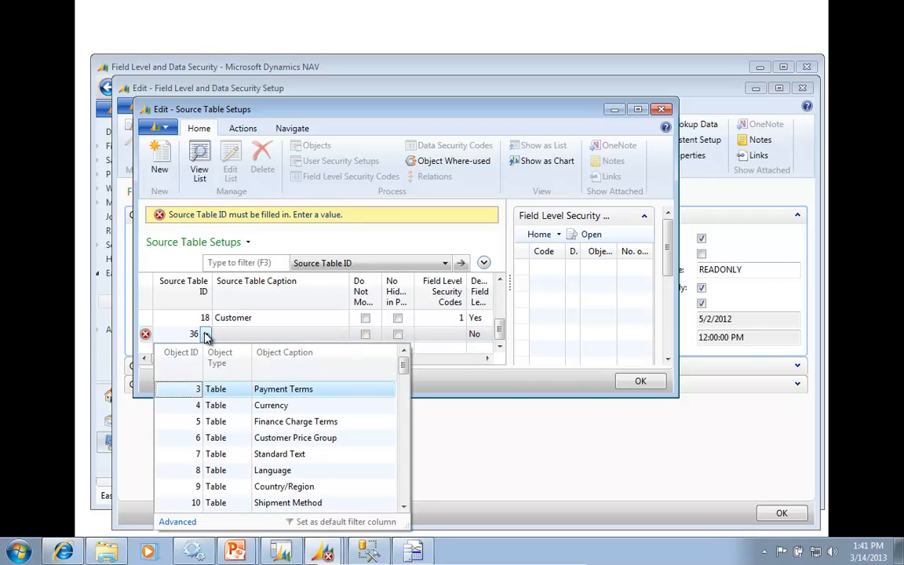
key("Return")
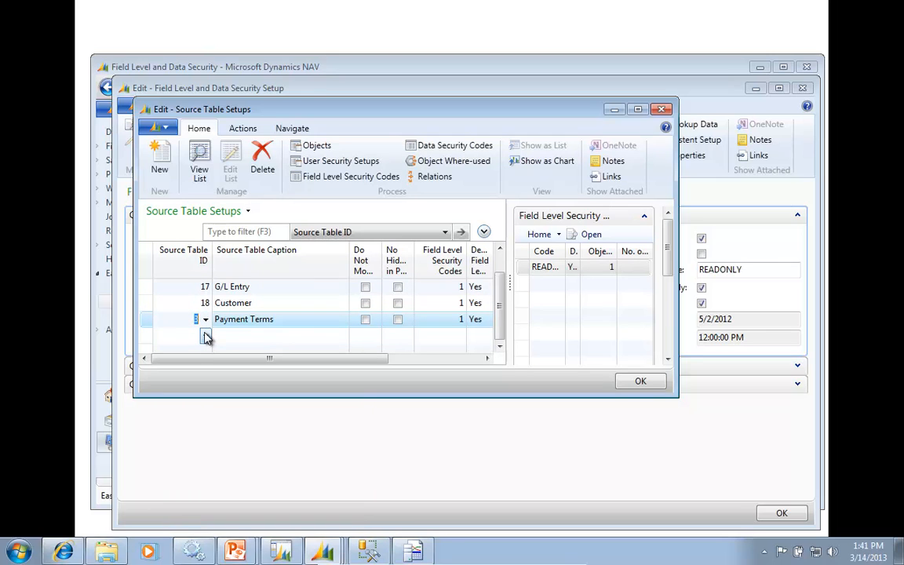
key("ctrl+Delete")
key("Return")
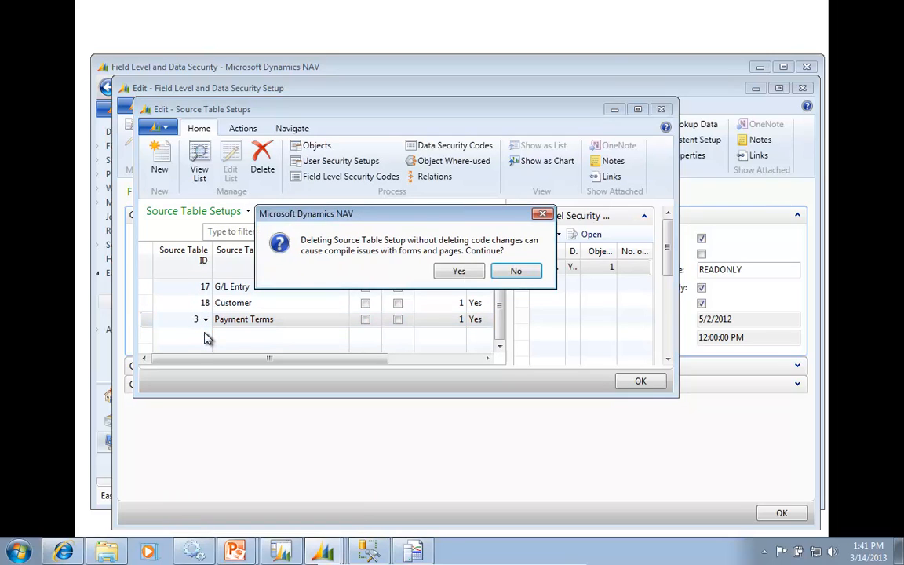
key("y")
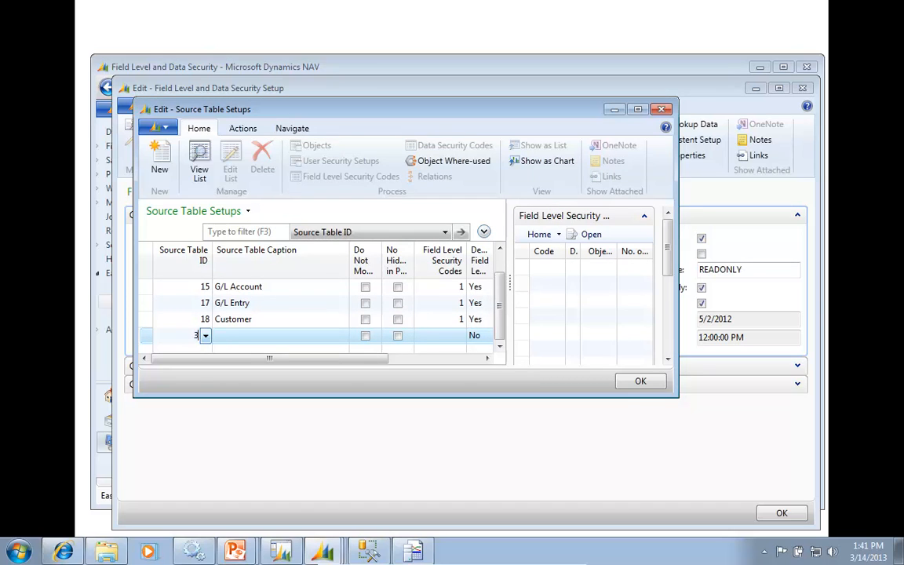
Add tables 36 (Sales Header) and 37 (Sales Line) as source tables and close the Source Table Setups
type("37")
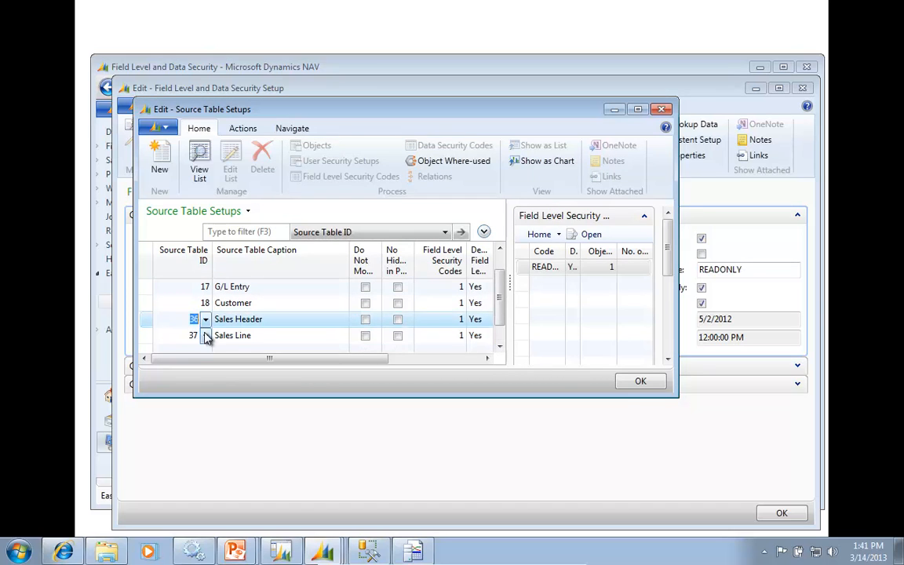
key("Up")
key("Up")
key("Up")
key("Up")
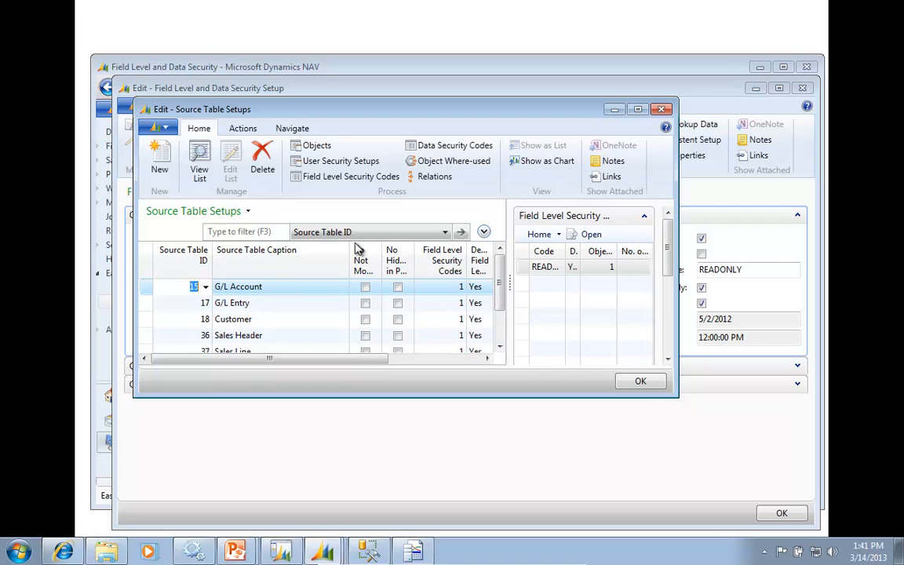
left_click(640, 381)
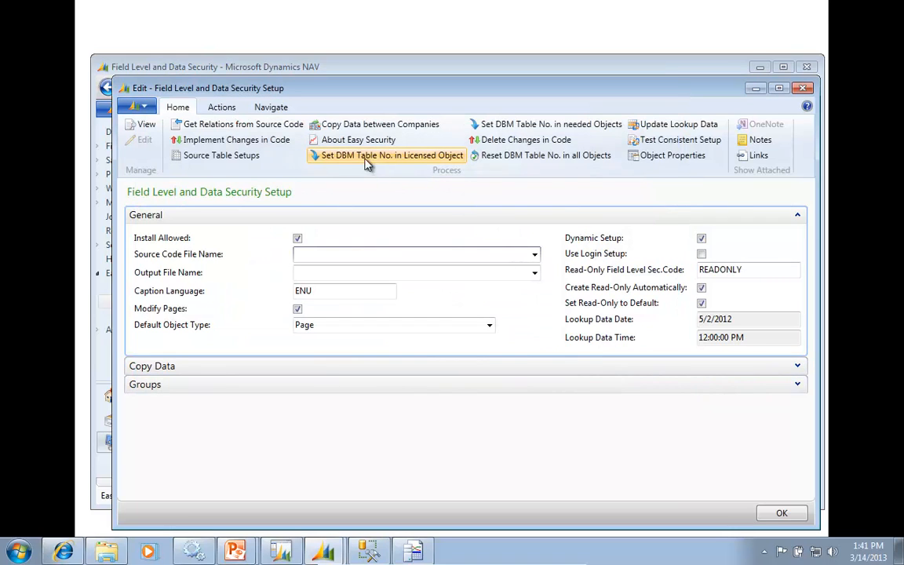
Set the DBM Table No. in the needed objects, accepting the use of the undocumented marking feature
left_click(538, 127)
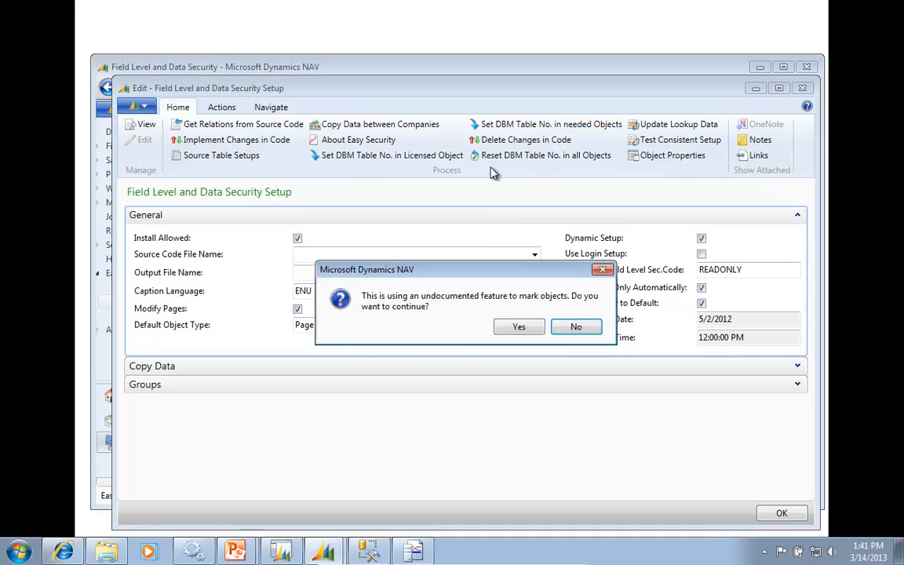
left_click(516, 328)
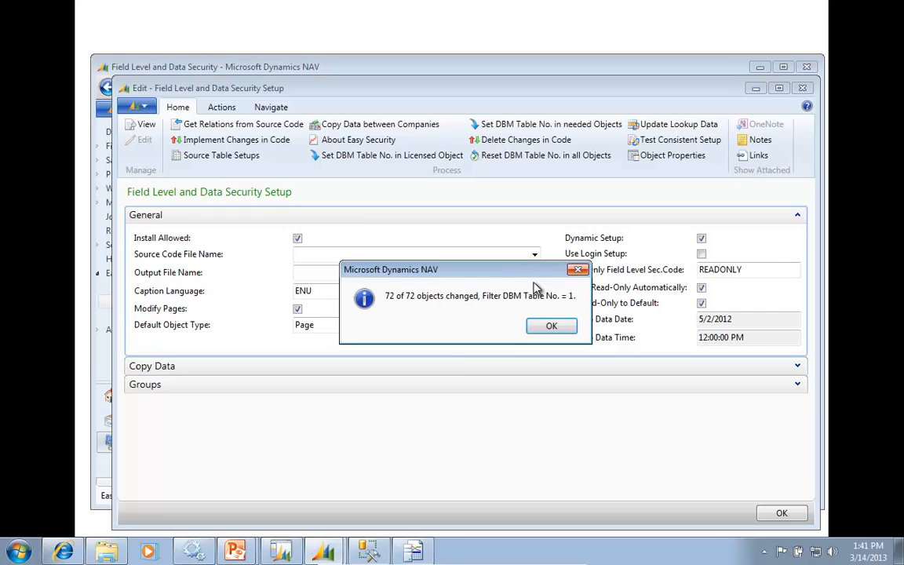
left_click(552, 327)
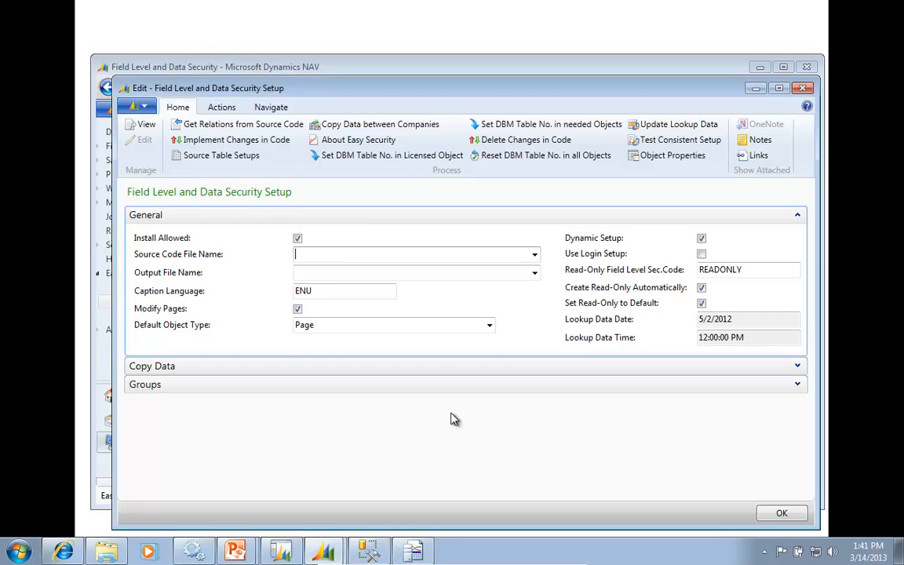
Switch to the NAV Development Environment and filter the Object Designer to objects with DBM Table No. 1
left_click(280, 552)
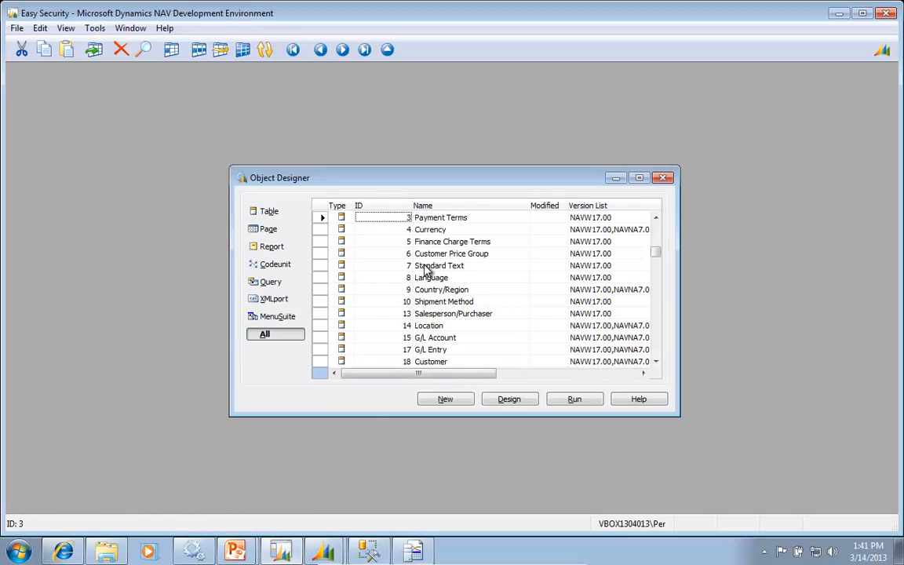
key("ctrl+F7")
key("Return")
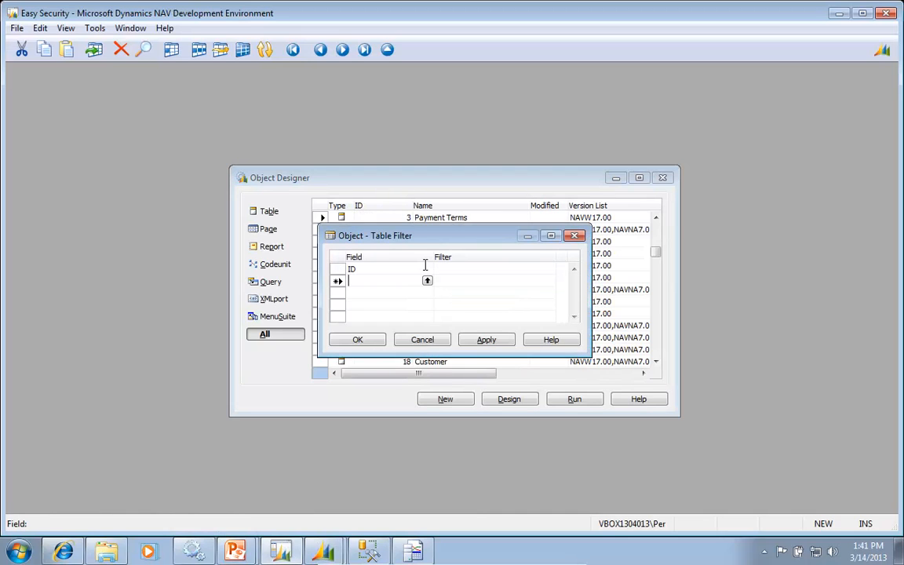
type("d")
key("Return")
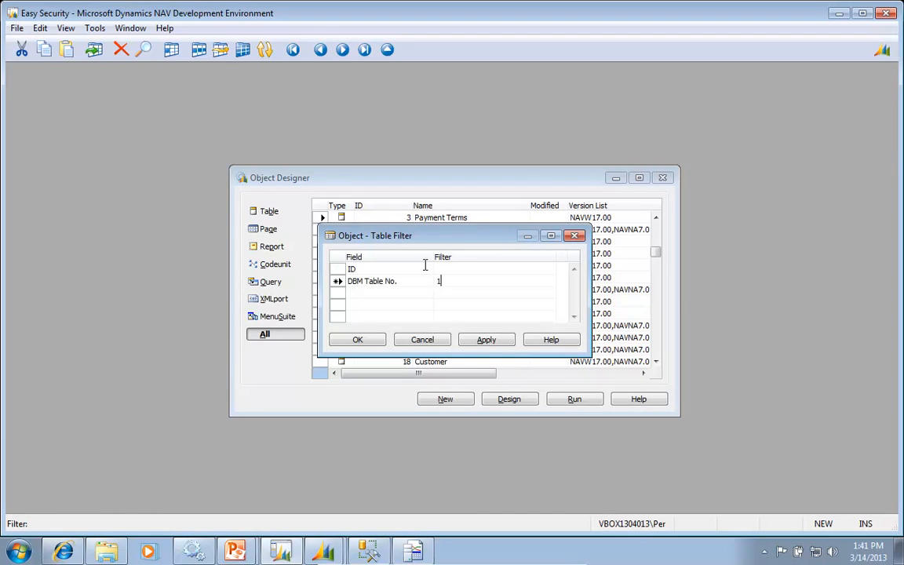
key("Return")
key("Return")
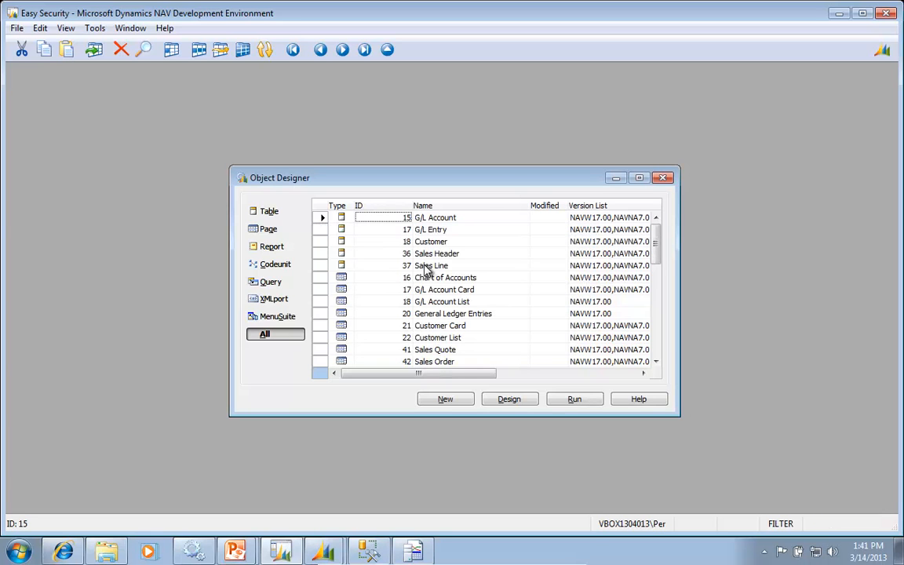
Look through the tables and pages in the filtered Object Designer list
key("Down")
key("Down")
key("Down")
key("Down")
key("Down")
key("Down")
key("Down")
key("Down")
key("Down")
key("Down")
key("Down")
key("Down")
key("Down")
key("Down")
key("Down")
key("Down")
key("Down")
key("Down")
key("Down")
key("Down")
key("Down")
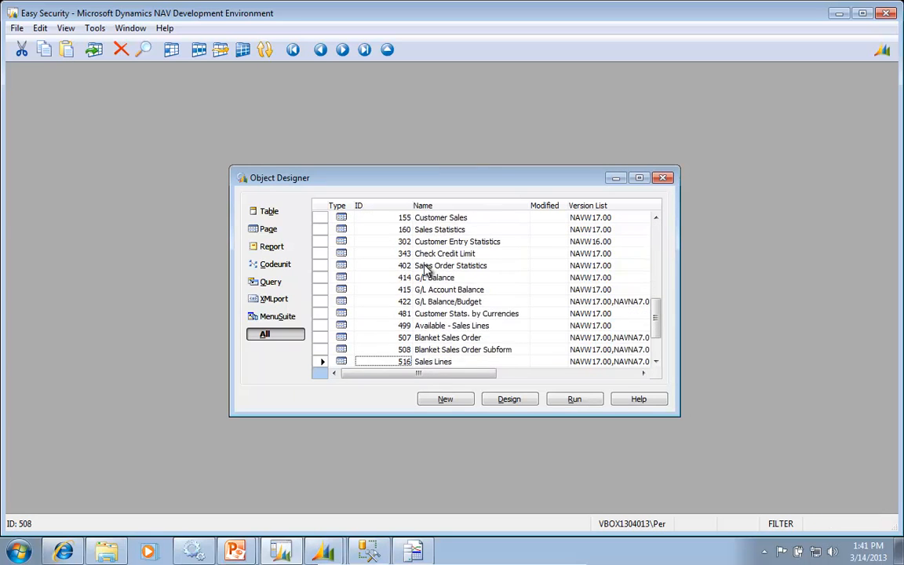
Try to export all the filtered objects to a text file named Install01
key("ctrl+a")
key("alt+f")
key("e")
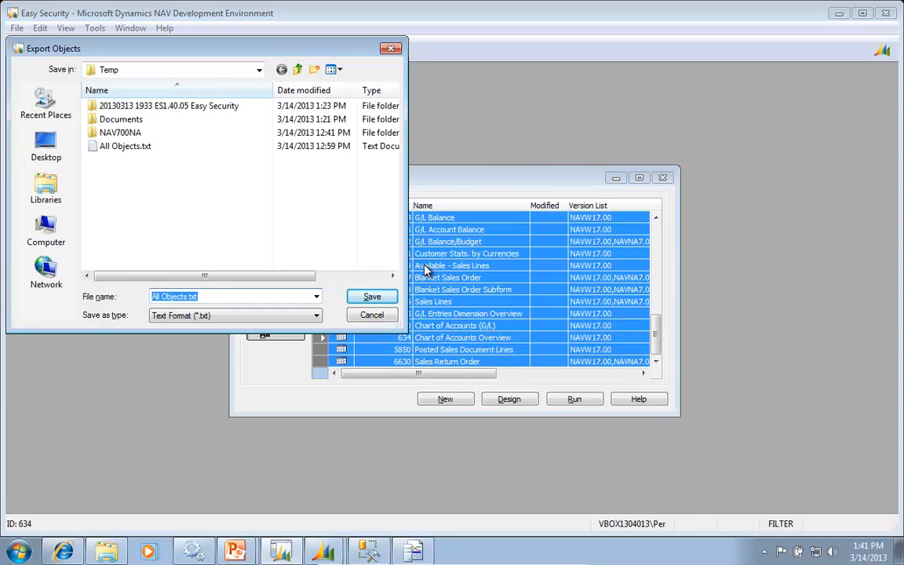
type("Install01")
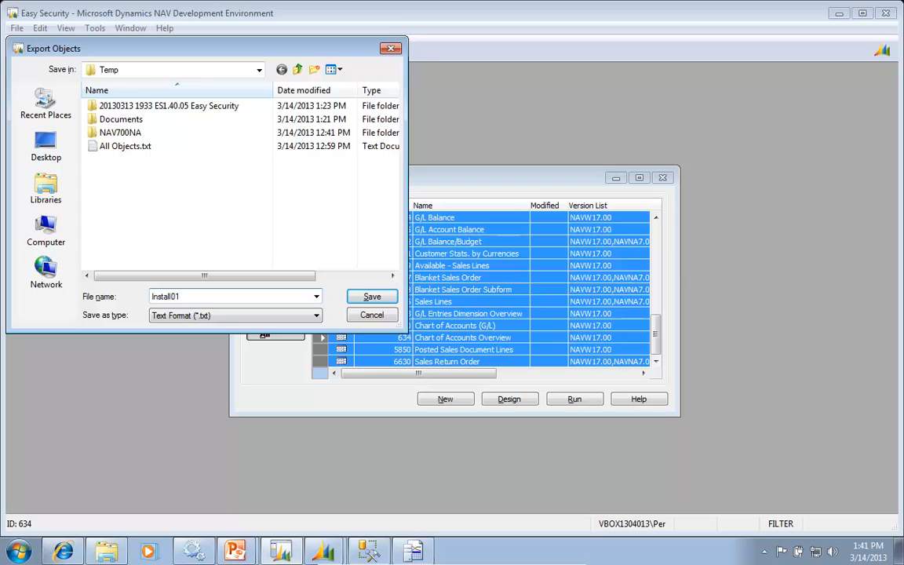
key("Return")
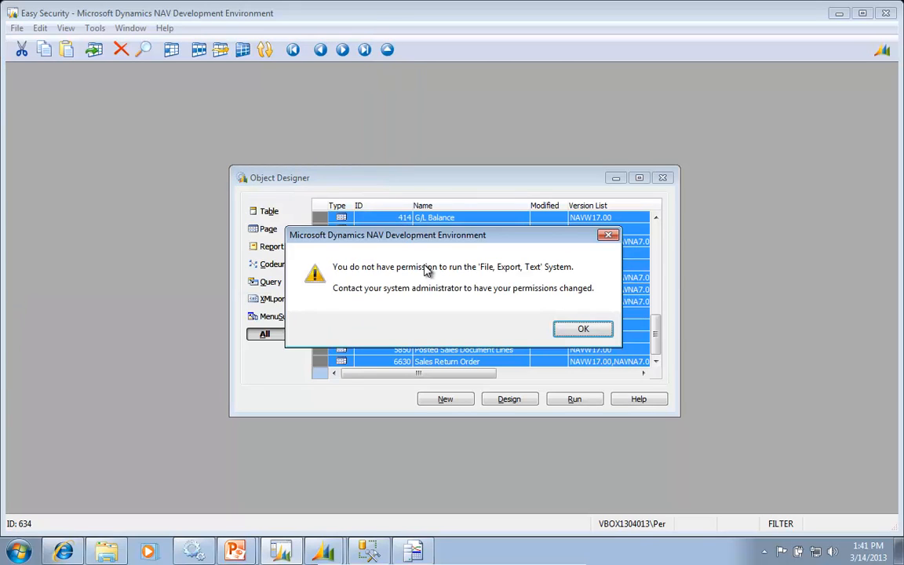
key("Return")
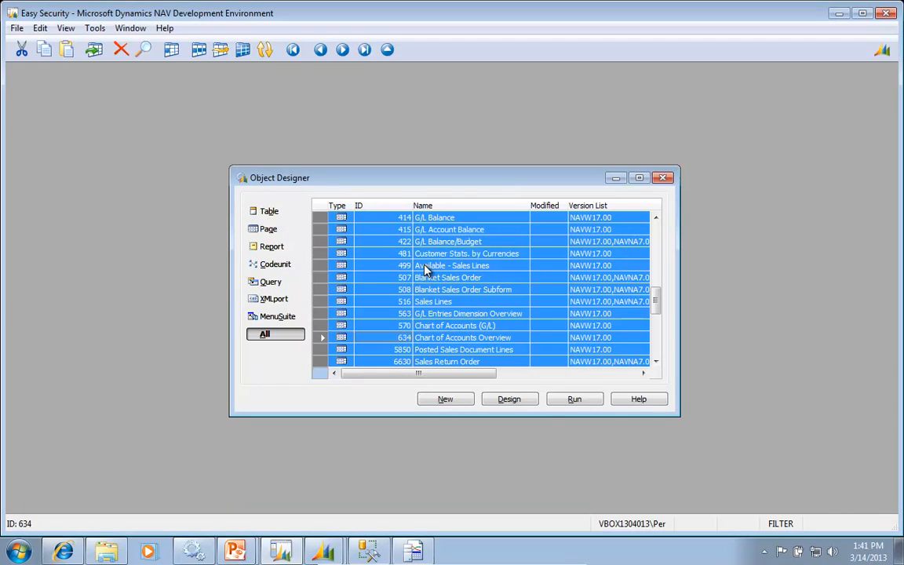
Change the active license to the .flf license file in the Temp folder and leave the License Information
key("alt+t")
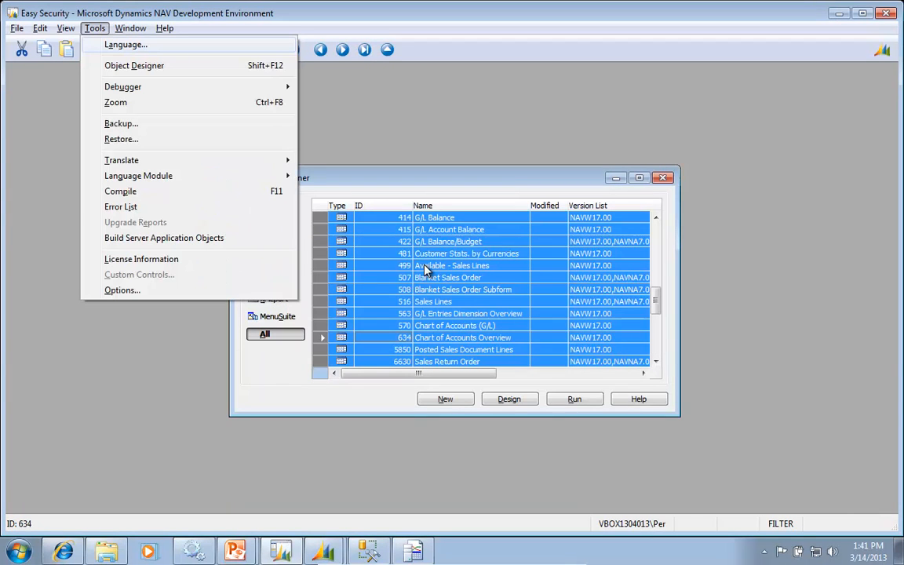
key("i")
key("alt+c")
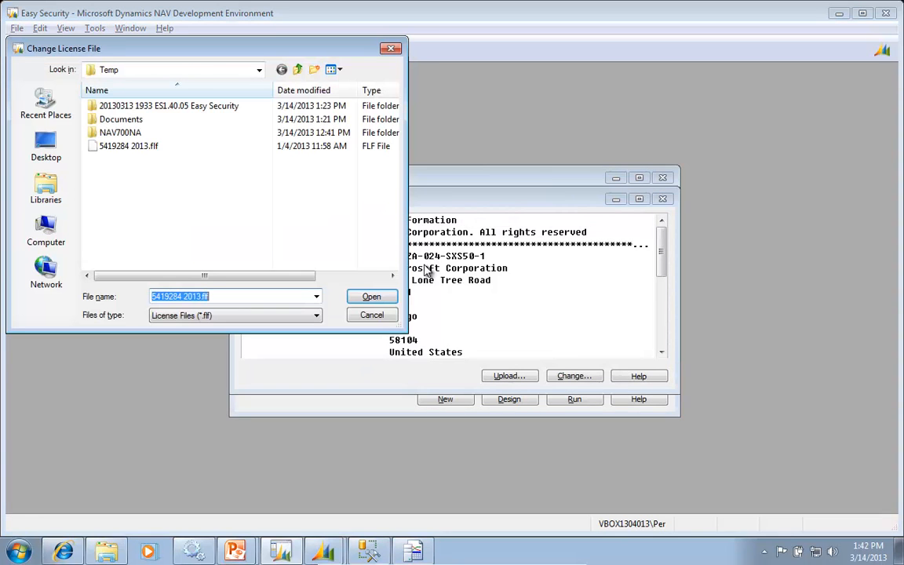
key("Return")
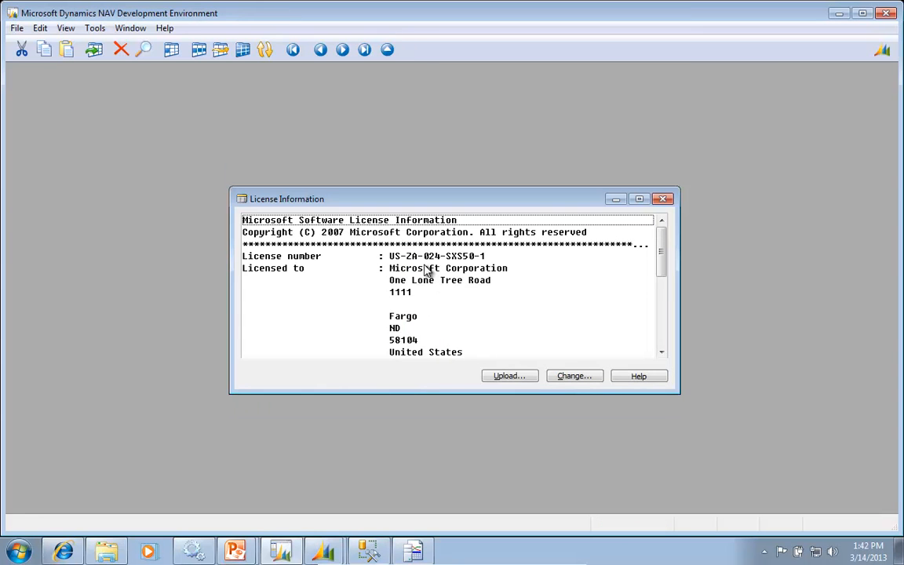
key("Escape")
Reopen the Easy Security database and company and check the License Information for the active license
key("alt+f")
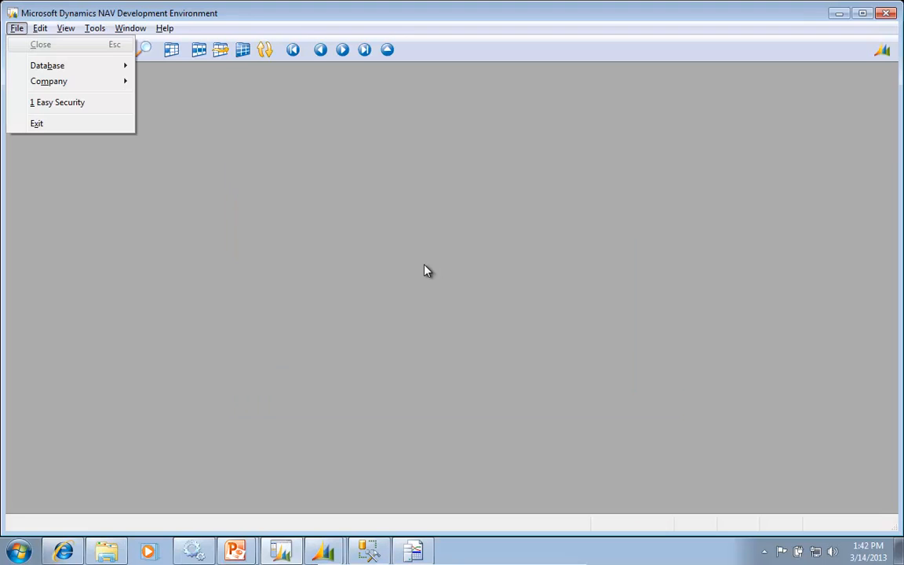
key("1")
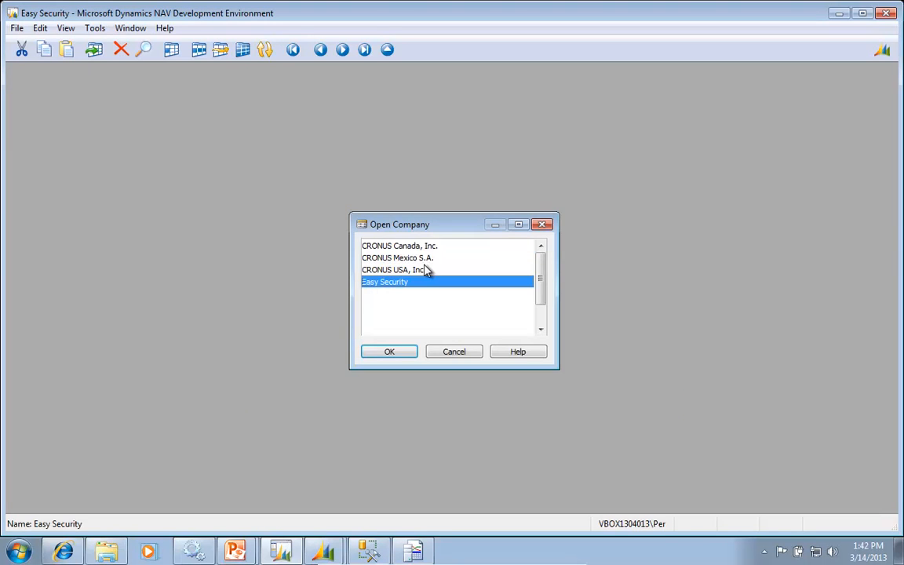
key("Return")
key("alt+t")
key("i")
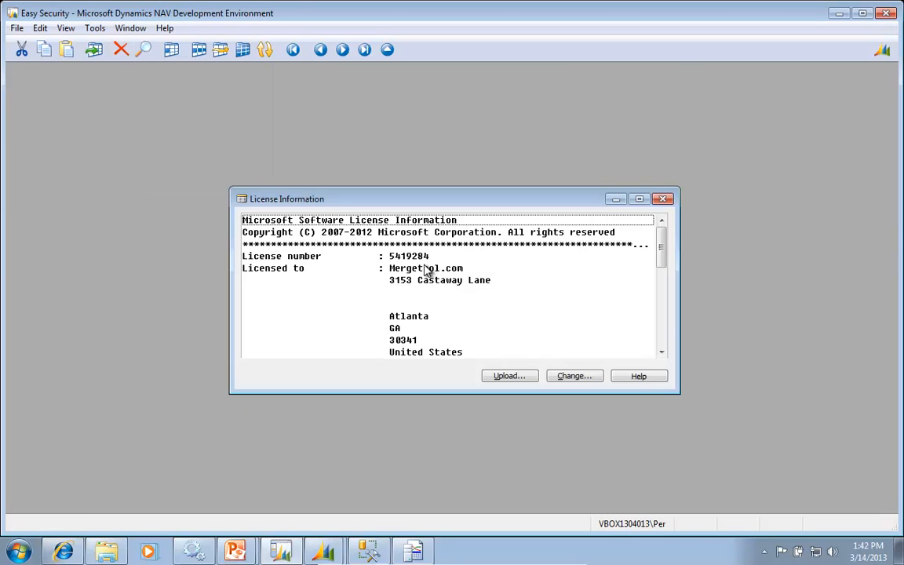
key("Escape")
Reopen the Object Designer and filter all objects on DBM Table No. 1 again
key("shift+F12")
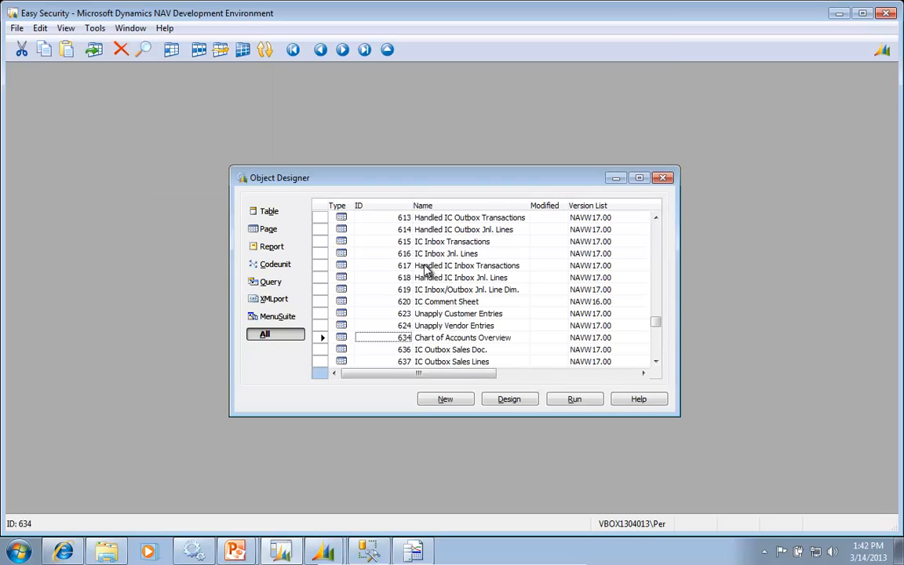
key("ctrl+F7")
key("Down")
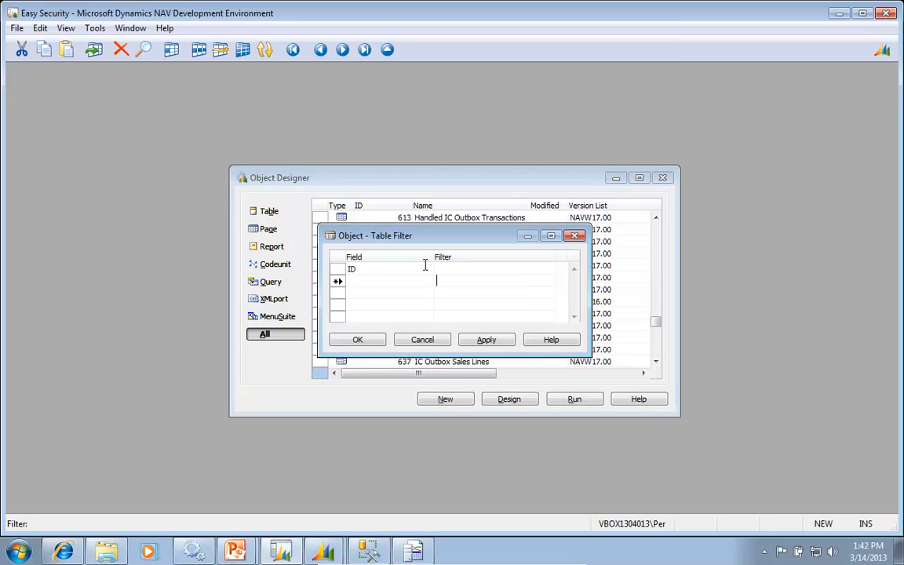
key("Left")
type("db")
key("Tab")
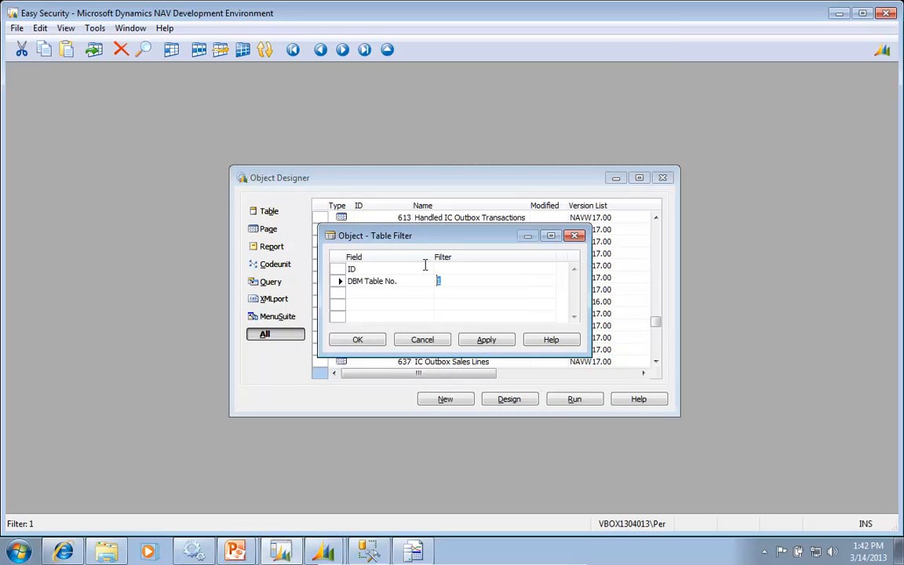
key("Return")
Export all the filtered objects as text to Install01.txt in the Temp folder
key("alt+f")
key("e")
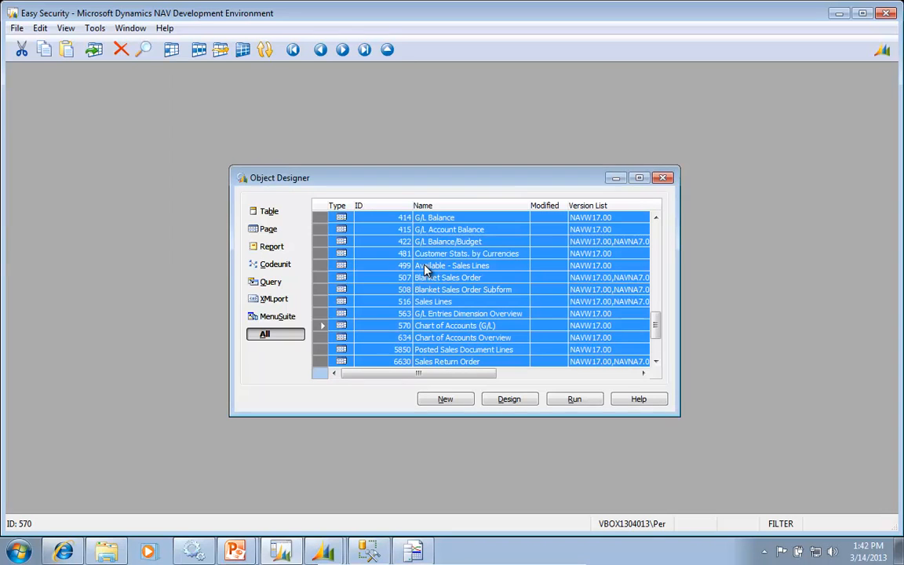
key("Return")
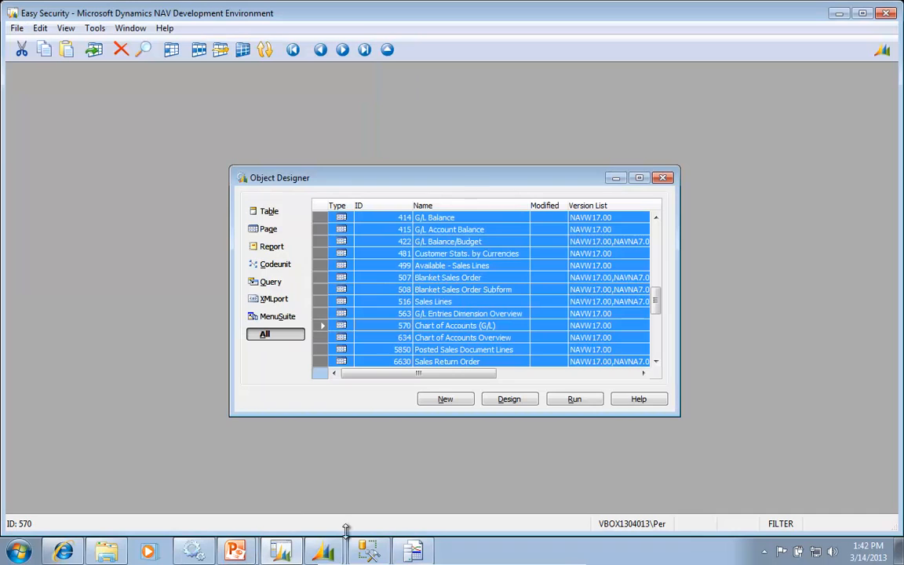
Switch to the Field Level and Data Security Setup and set the Source Code File Name to C:\Temp\Install01.txt
mouse_move(323, 550)
left_click(285, 520)
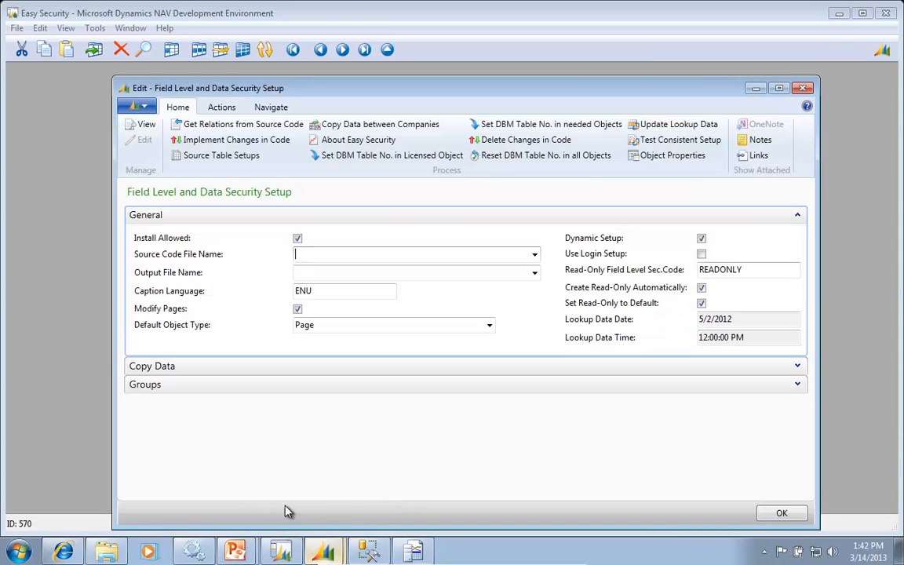
left_click(535, 256)
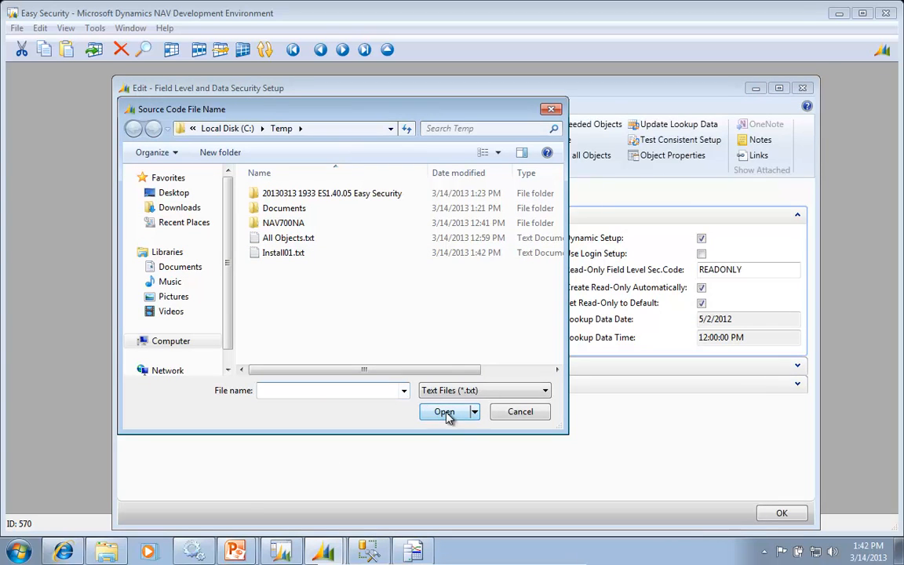
left_click(284, 252)
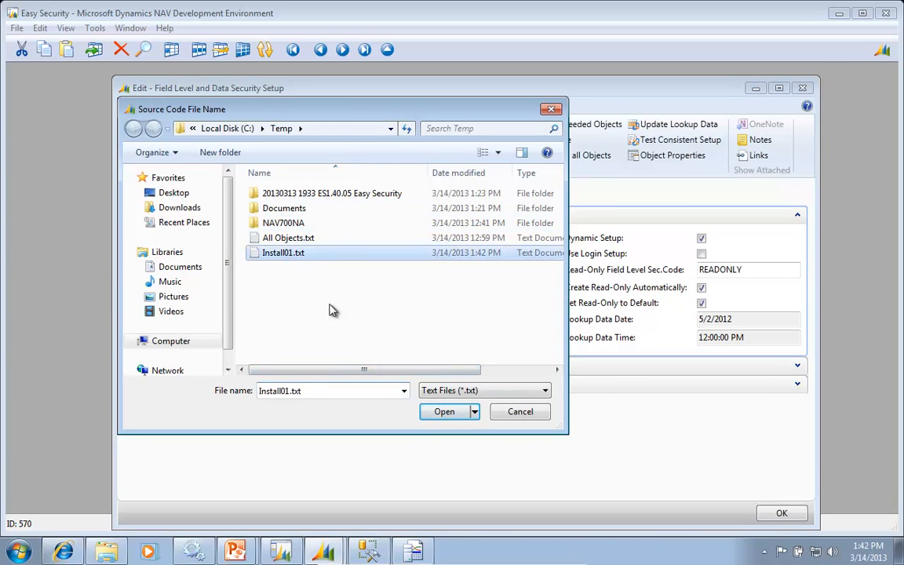
left_click(444, 412)
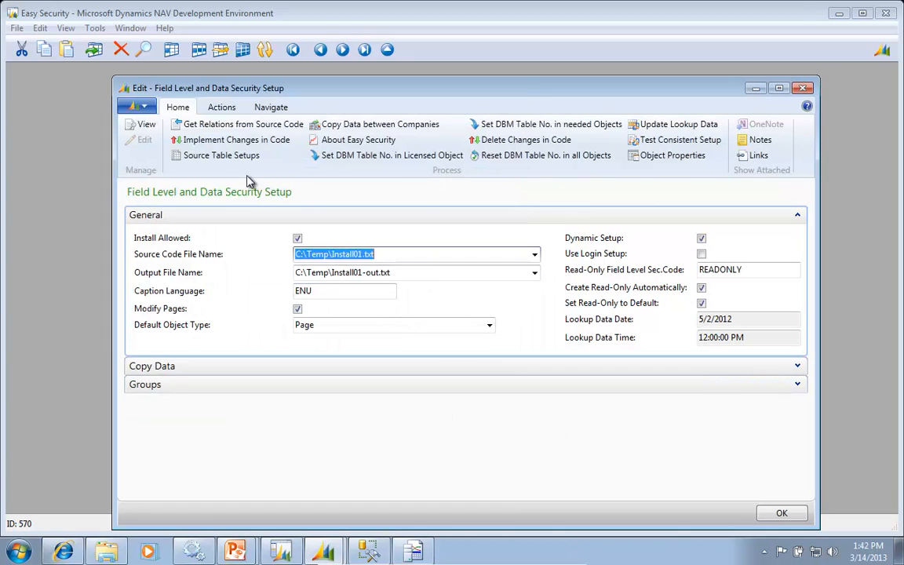
Run Implement Changes in Code on the Install01.txt source code file
left_click(227, 141)
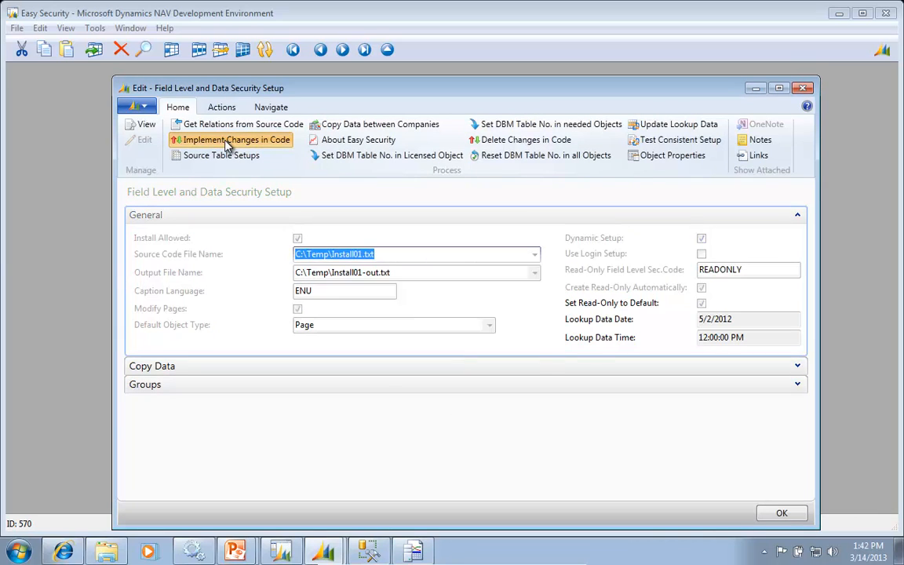
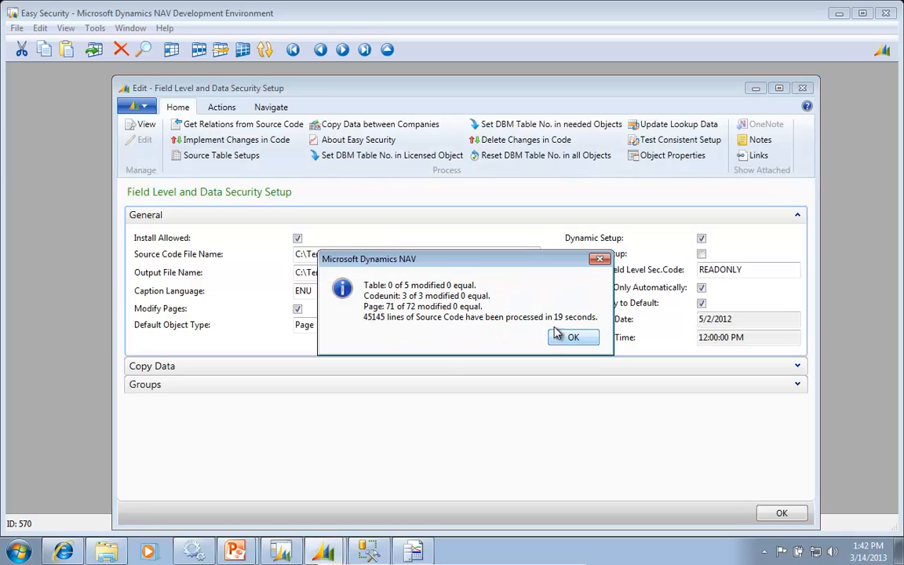
left_click(577, 338)
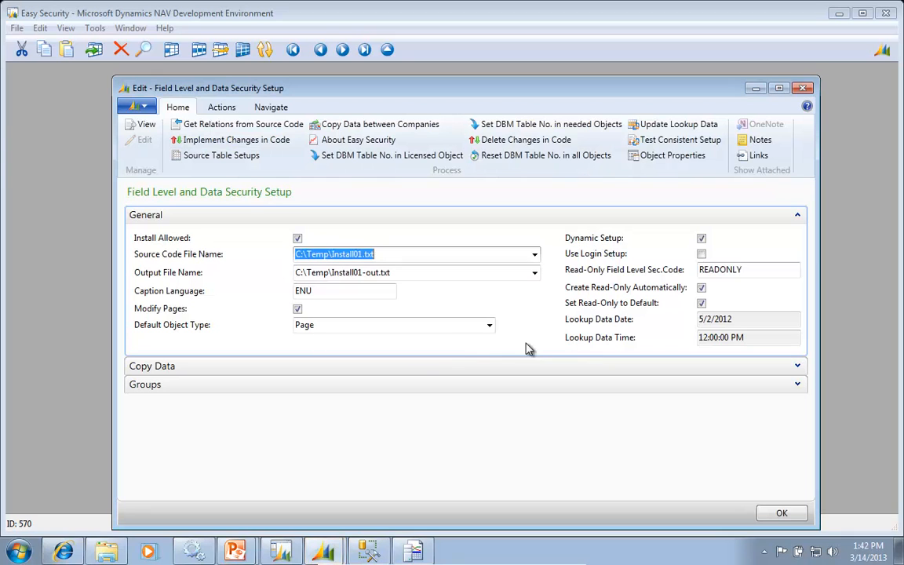
Switch to the Development Environment and import the text file Install01-out.txt from the Temp folder
key("alt+Tab")
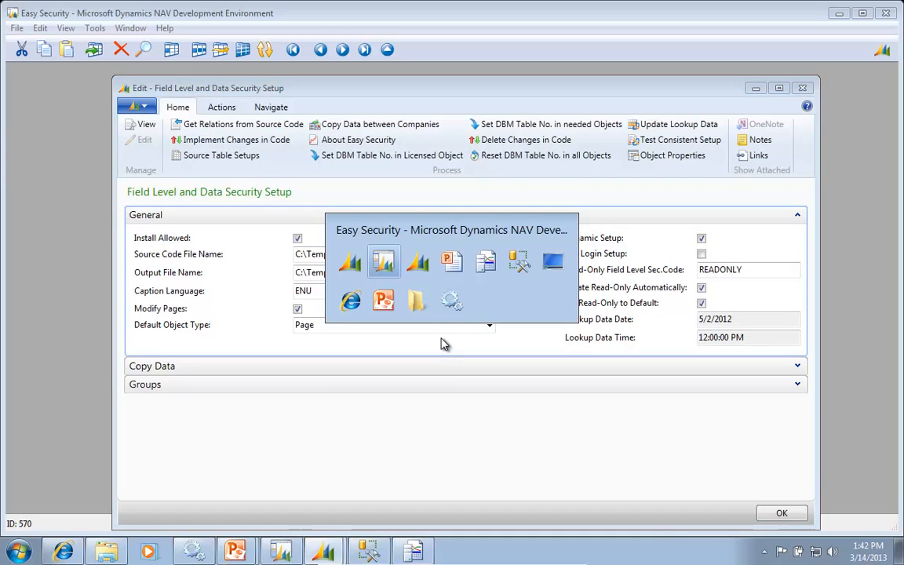
left_click(17, 29)
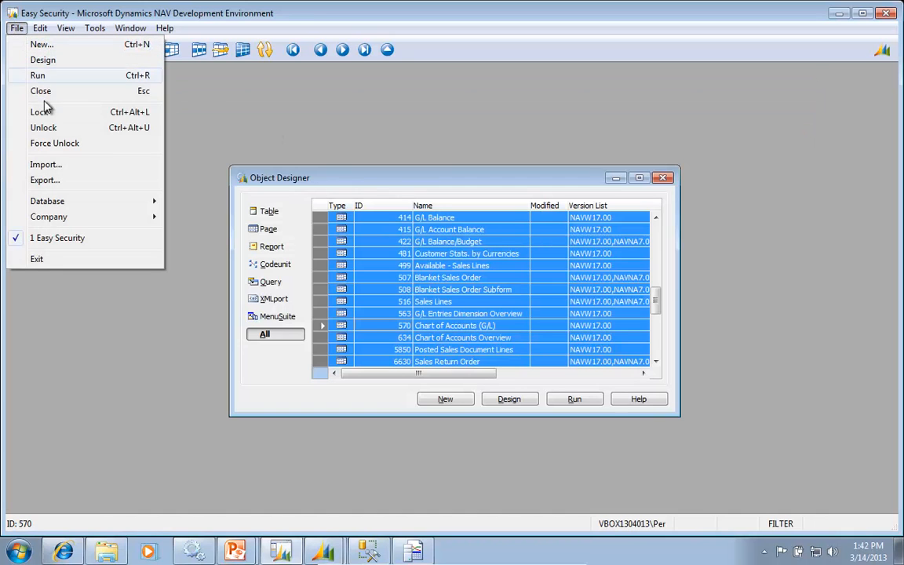
left_click(48, 164)
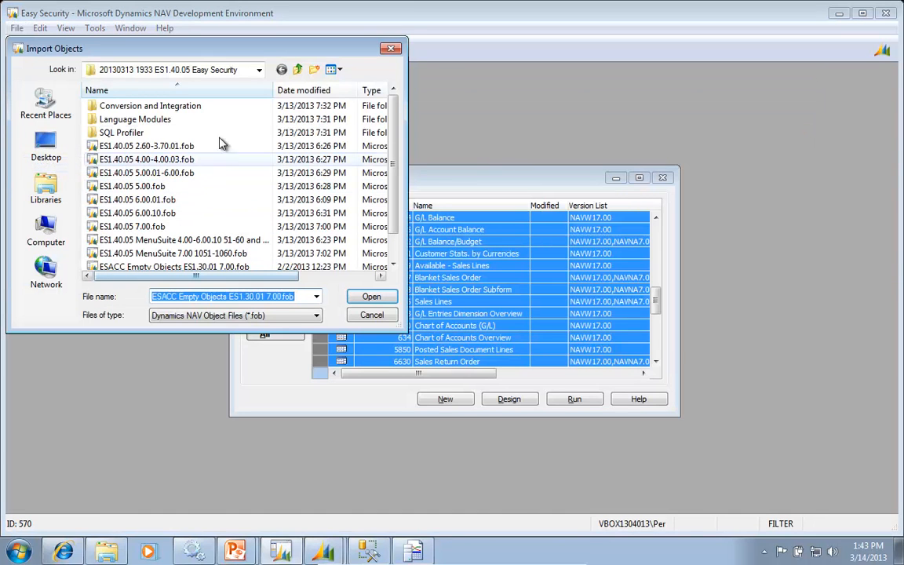
left_click(297, 69)
left_click(302, 315)
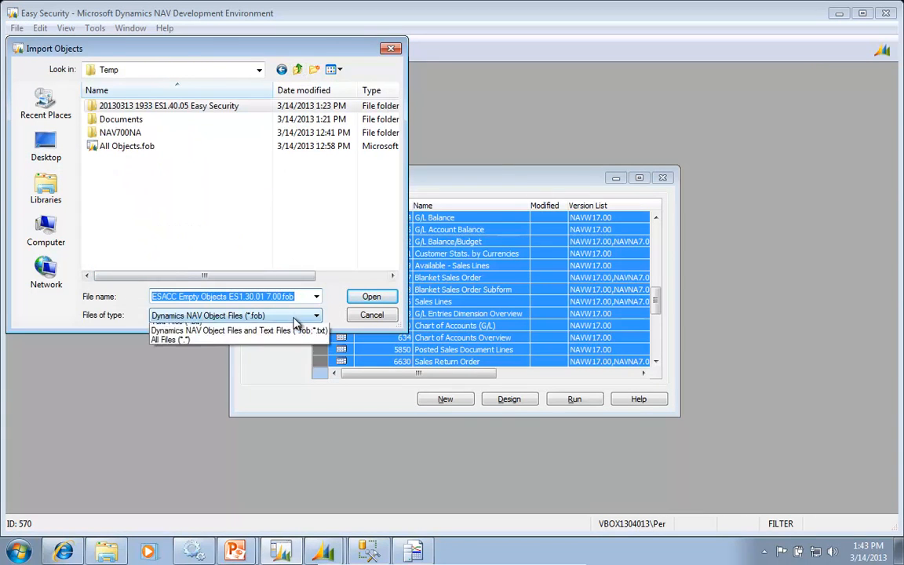
left_click(208, 348)
left_click(130, 174)
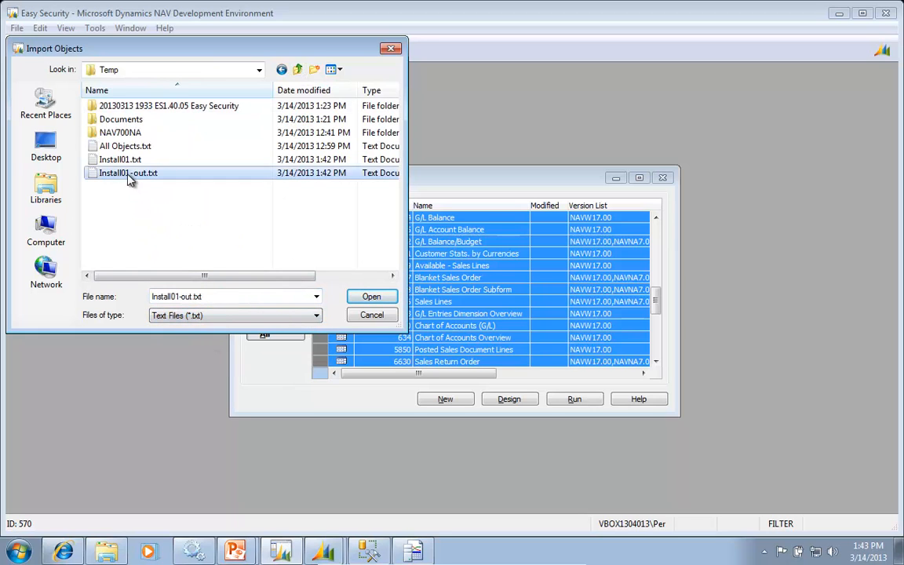
left_click(368, 296)
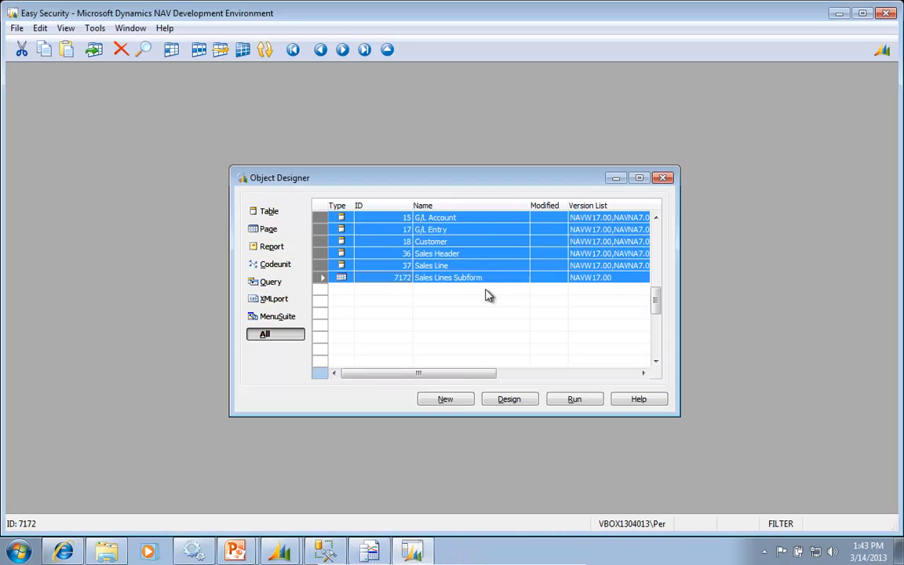
Clear the DBM Table No. filter in the Object Designer and filter all objects on Compiled set to No
key("ctrl+F7")
key("Return")
key("Return")
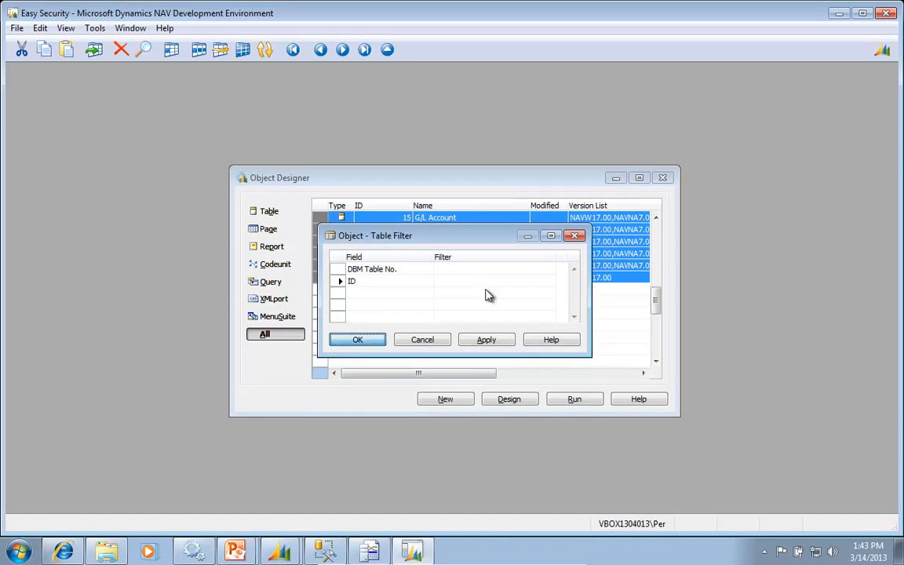
key("Return")
key("End")
key("Left")
key("Left")
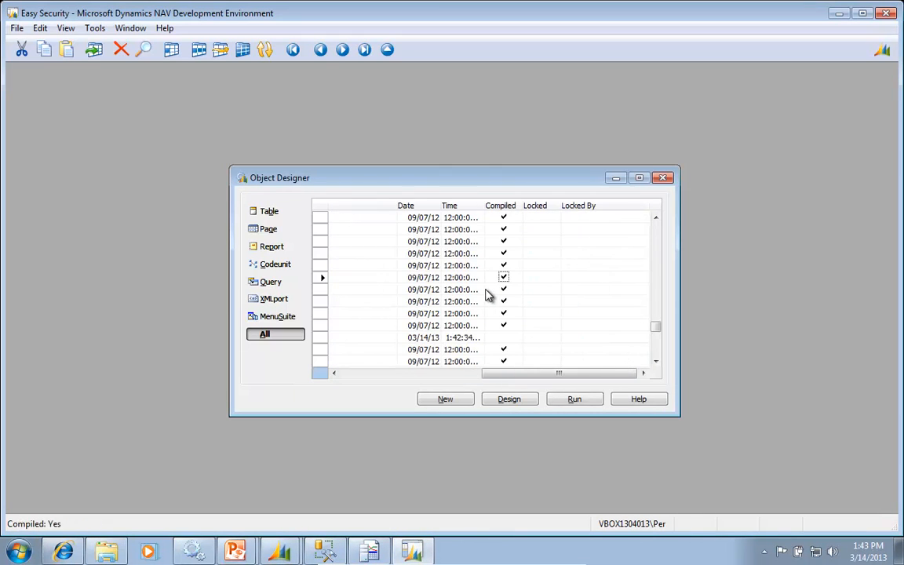
key("F7")
type("No")
key("Return")
key("Left")
key("Home")
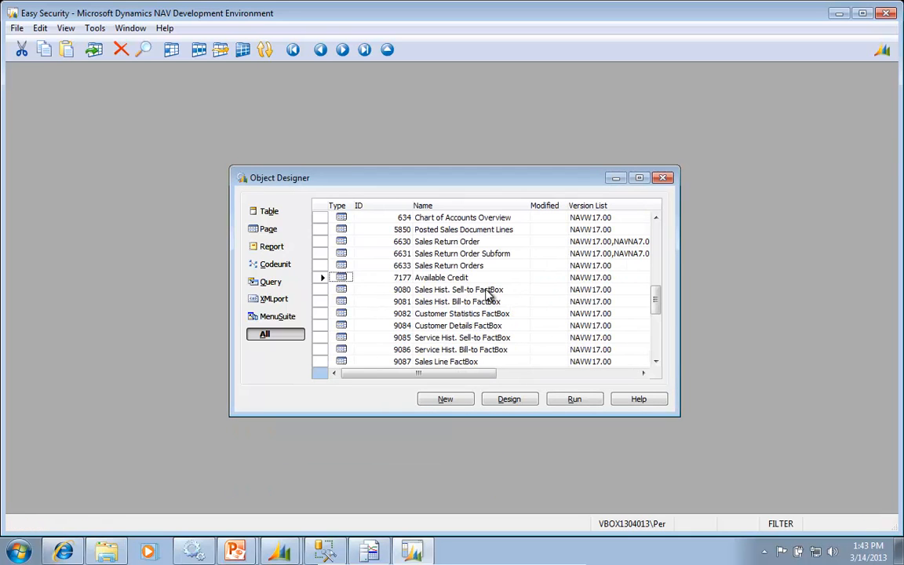
Select all the filtered uncompiled objects from the start of the list and compile them
key("Up")
key("Up")
key("Up")
key("Up")
key("Up")
key("Up")
key("Up")
key("Up")
key("Up")
key("Up")
key("Up")
key("Up")
key("Up")
key("Up")
key("Up")
key("Up")
key("Up")
key("Up")
key("Up")
key("Up")
key("Up")
key("Up")
key("Up")
key("Up")
key("Up")
key("Up")
key("Up")
key("Up")
key("Up")
key("Up")
key("Up")
key("Up")
key("Up")
key("Up")
key("Up")
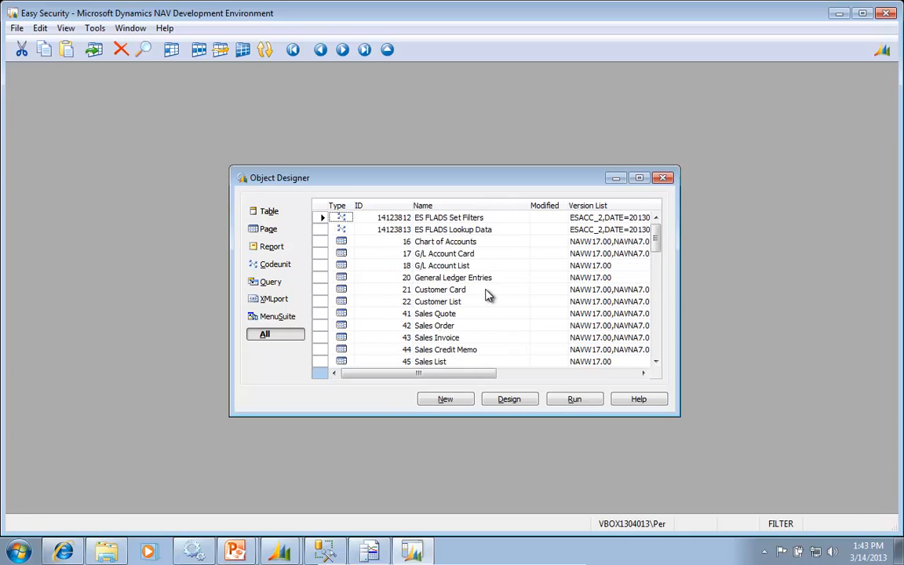
key("ctrl+a")
key("F11")
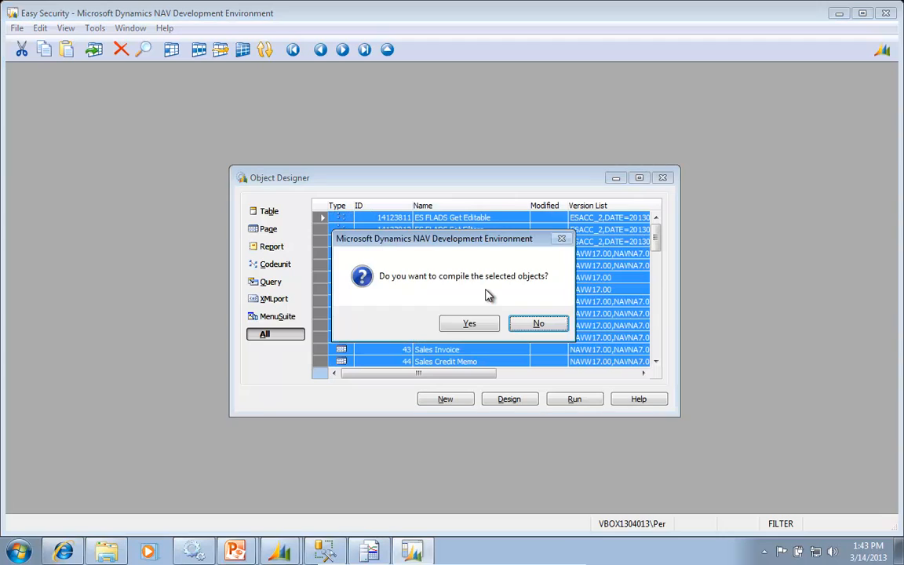
key("Left")
key("Return")
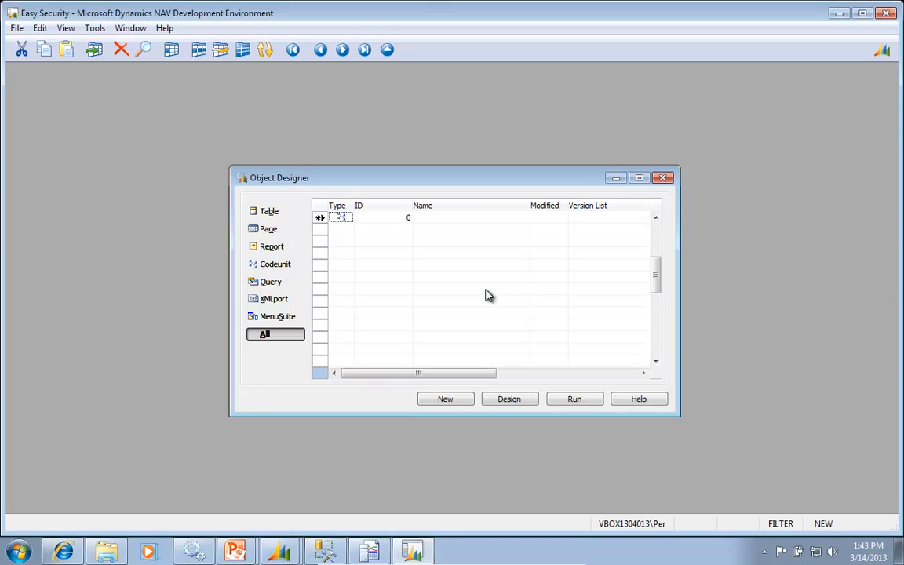
Close the Field Level and Data Security Setup in the NAV client and view the Field Level Security Codes list
key("alt+Tab")
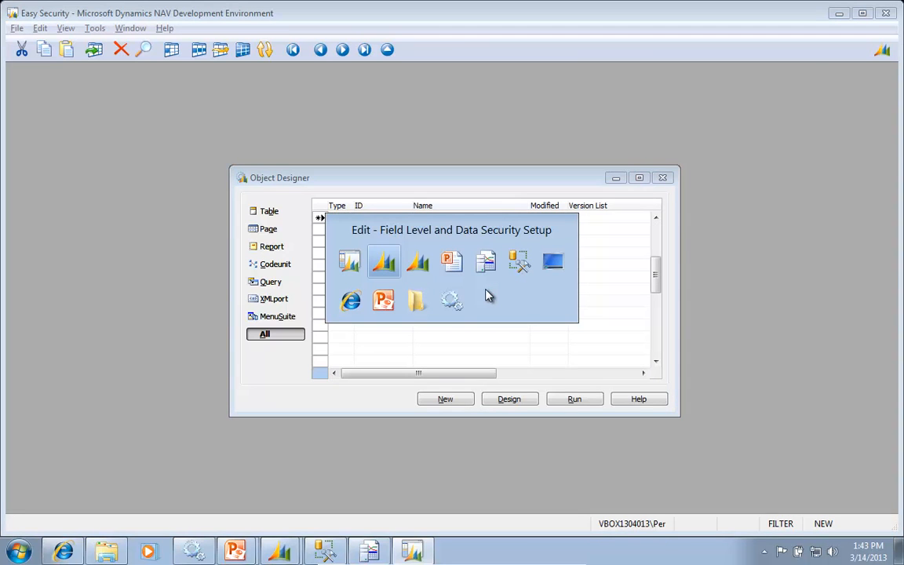
key("Escape")
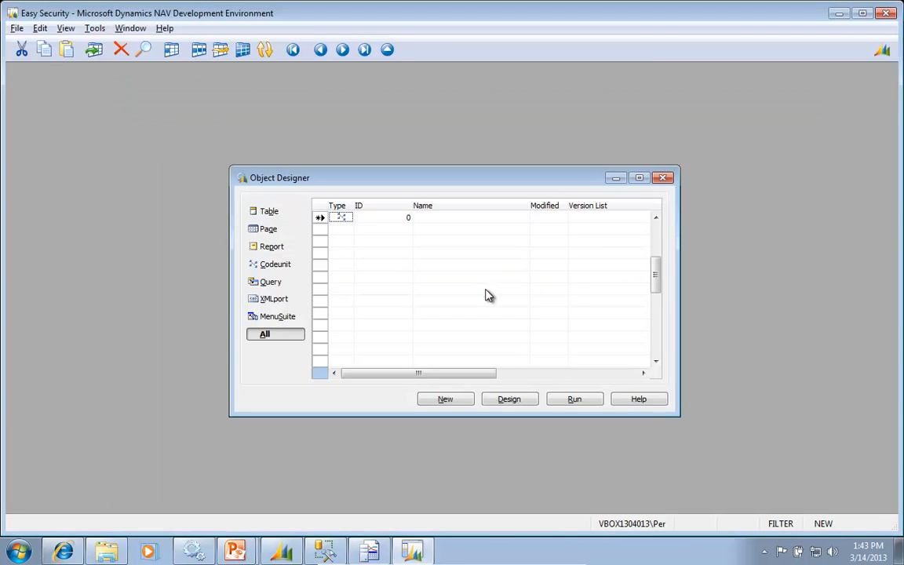
key("alt+Tab")
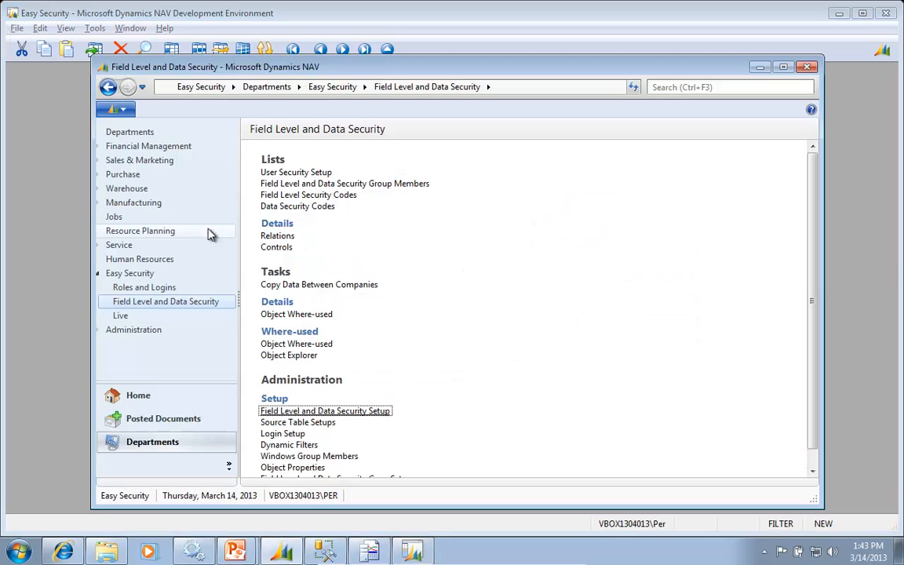
left_click(303, 196)
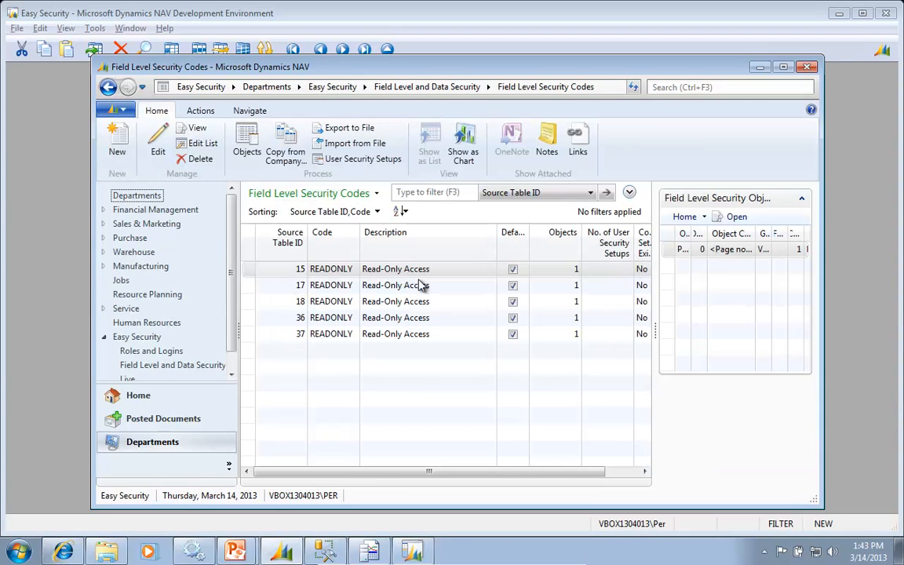
Add a User Security Setup entry with a blank User ID and Source Table ID 18, enlarging the entry window
left_click(129, 365)
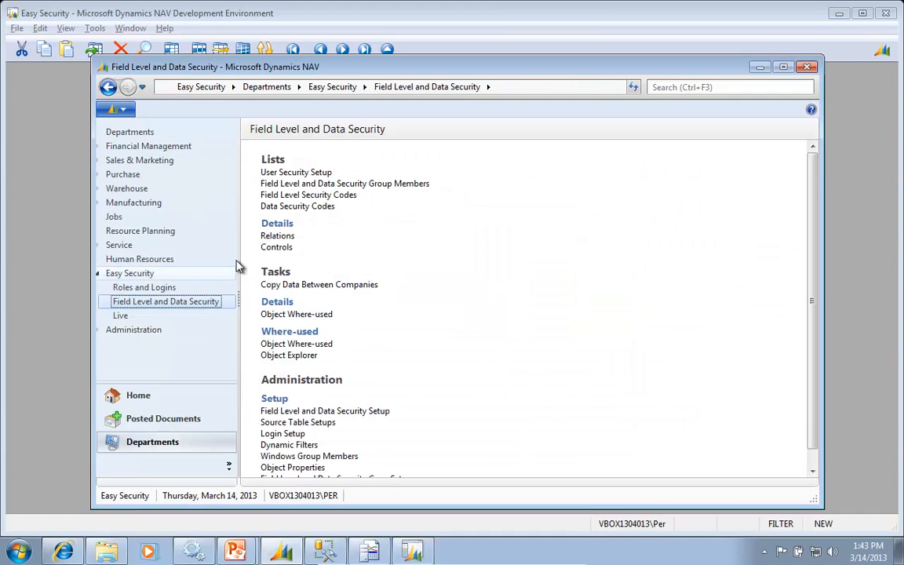
left_click(265, 174)
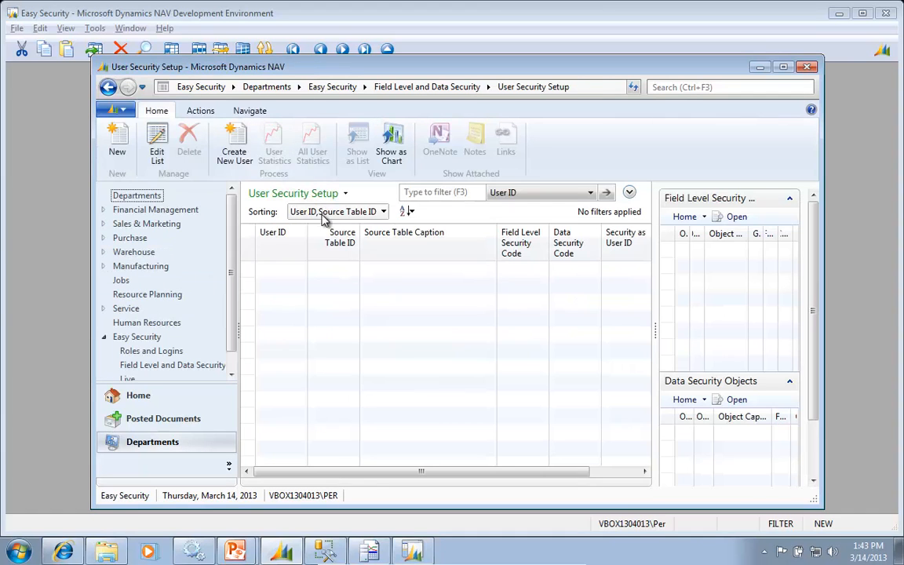
left_click(117, 141)
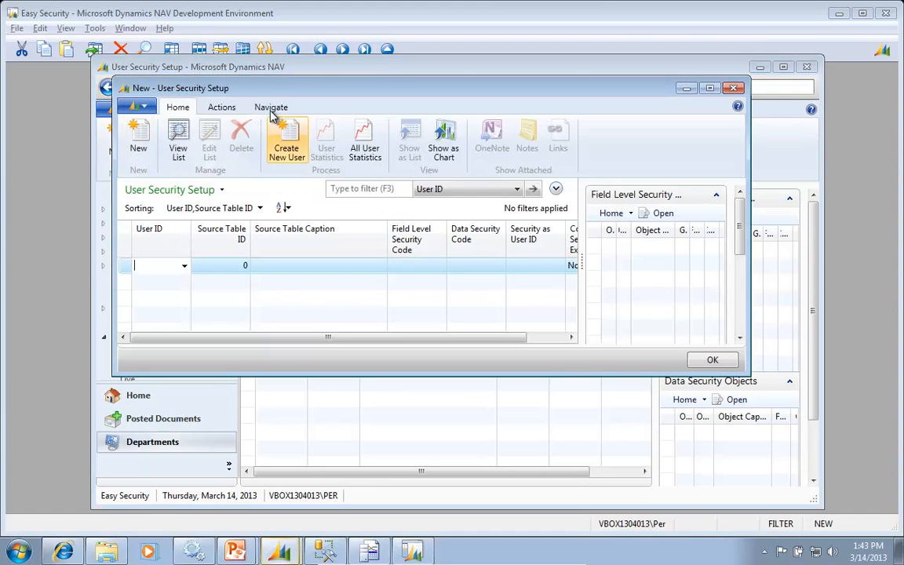
left_click_drag(279, 92, 414, 111)
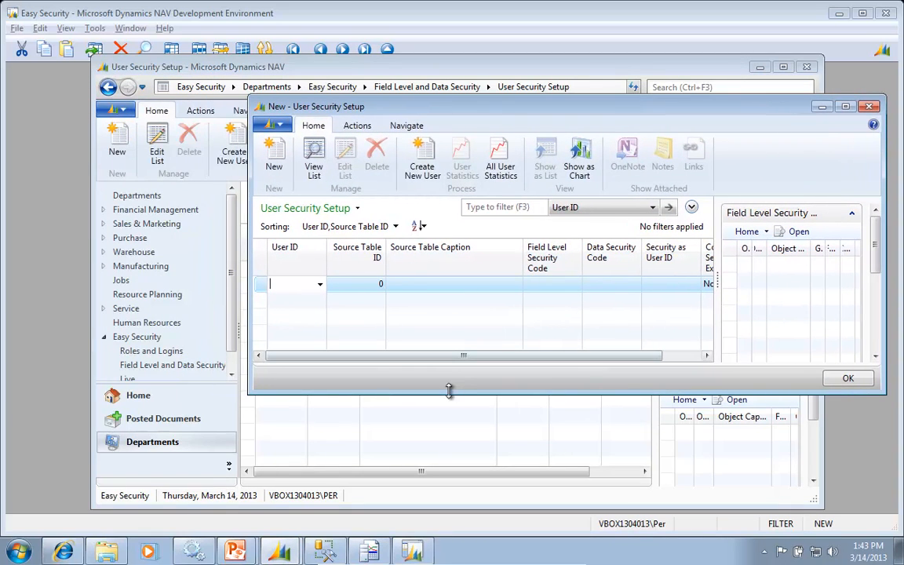
left_click_drag(448, 388, 439, 466)
left_click(366, 283)
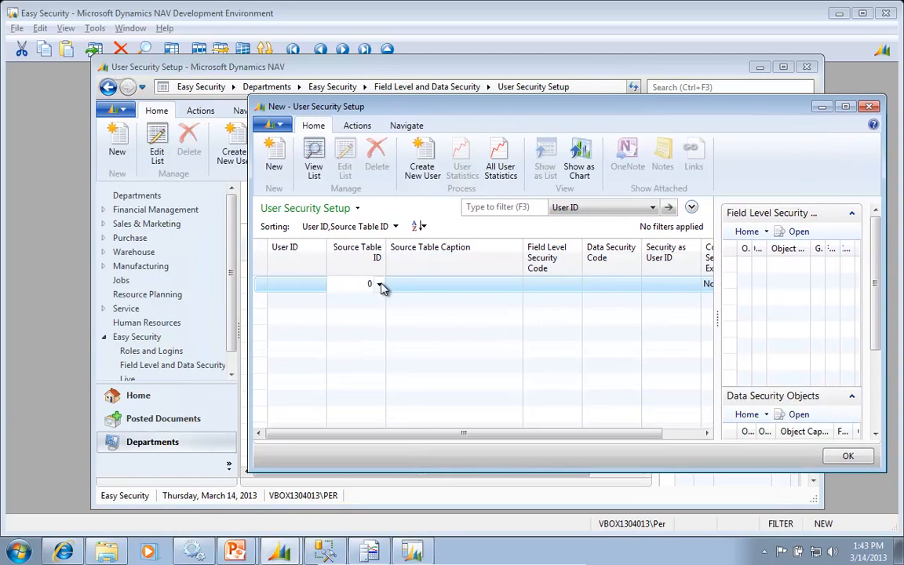
left_click(380, 286)
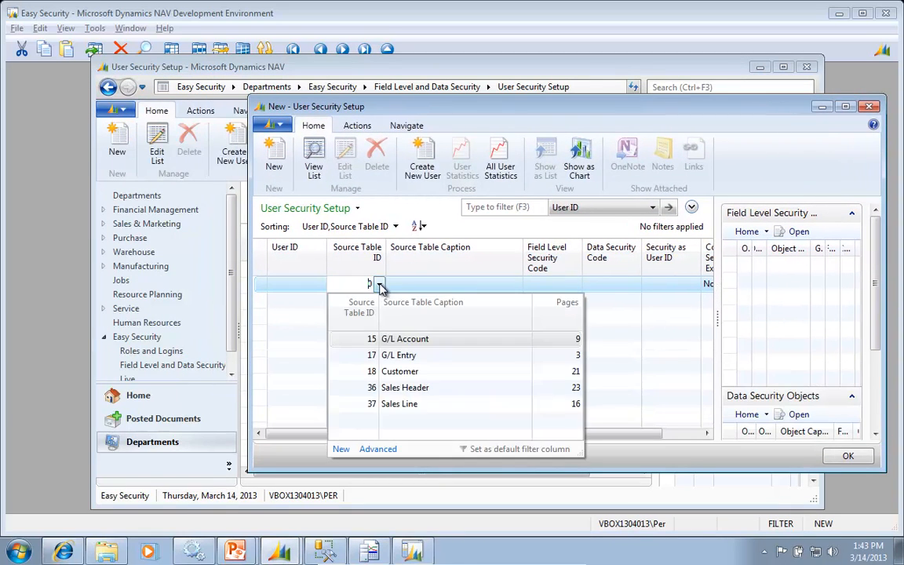
left_click(372, 370)
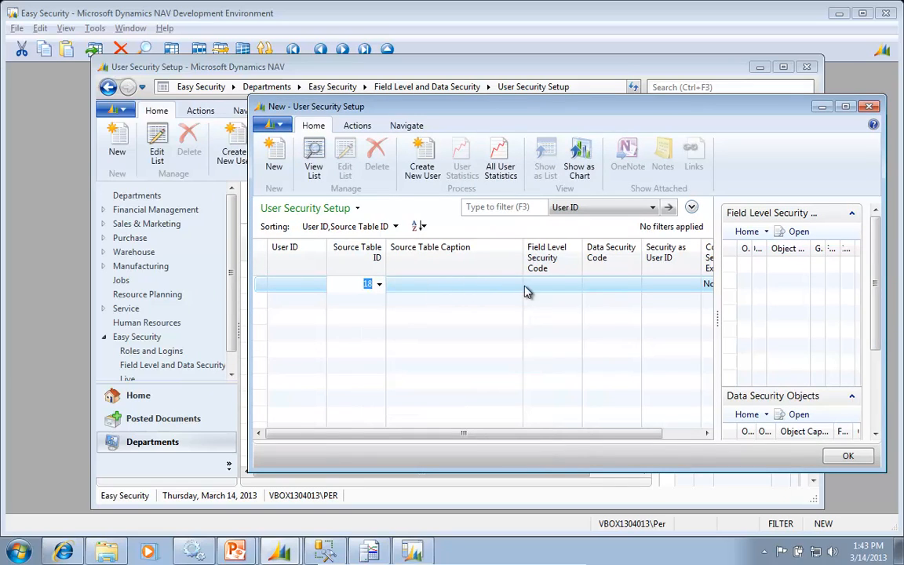
key("Tab")
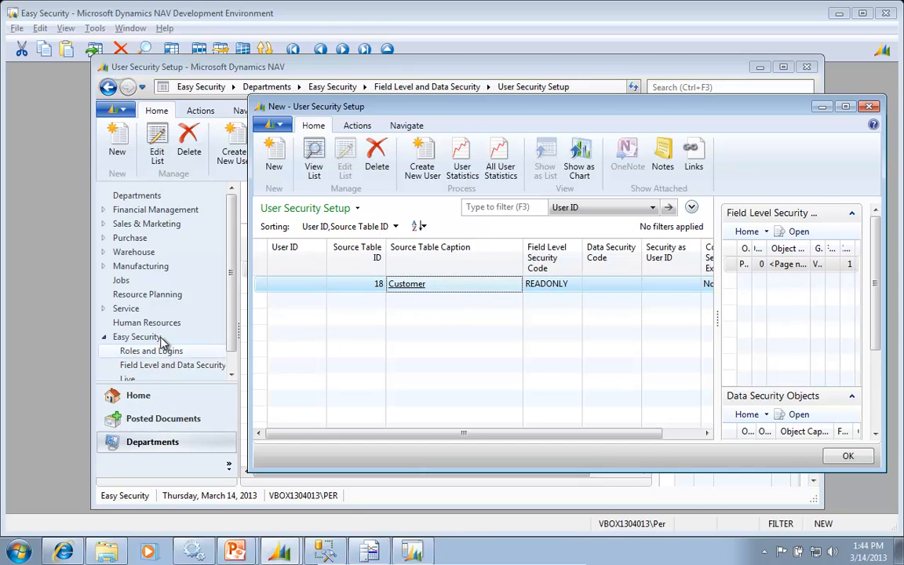
Open the Customers list in the Sales area of Sales & Marketing
left_click(129, 224)
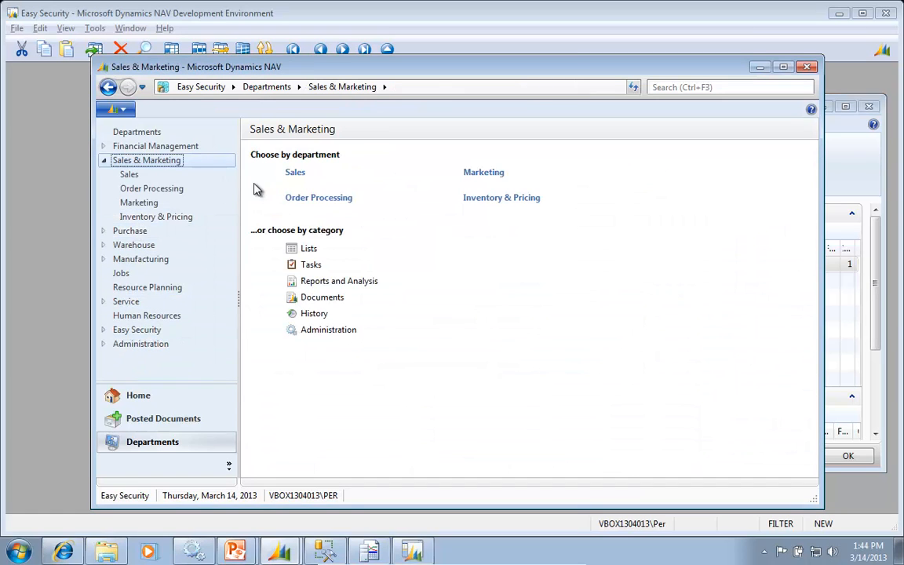
left_click(295, 175)
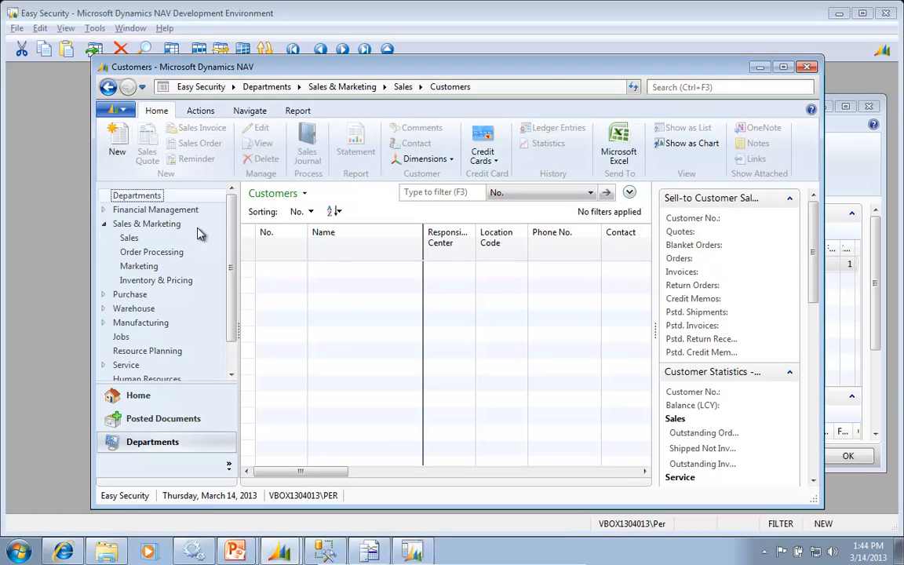
Add a second User Security Setup entry with Source Table ID 18, picking the current user's account from the Users list as User ID
left_click(860, 186)
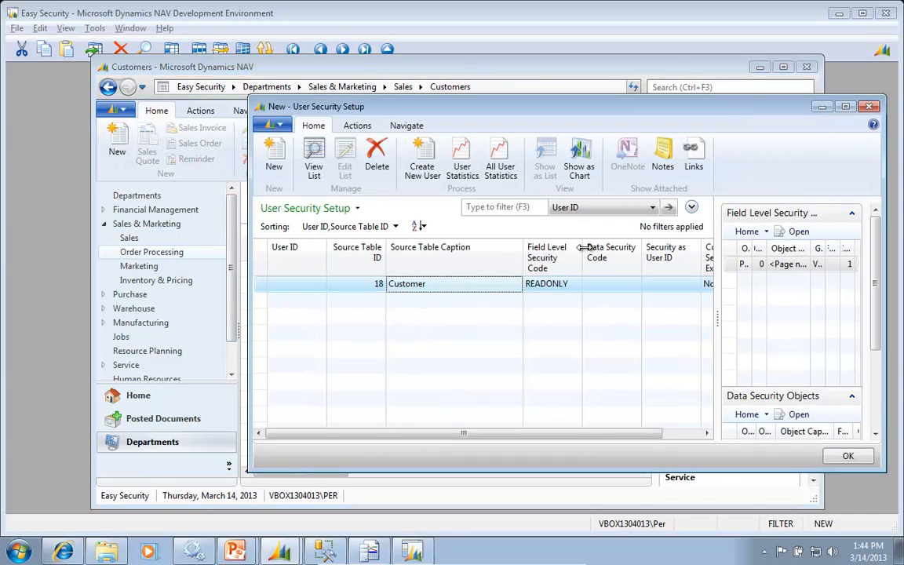
key("Down")
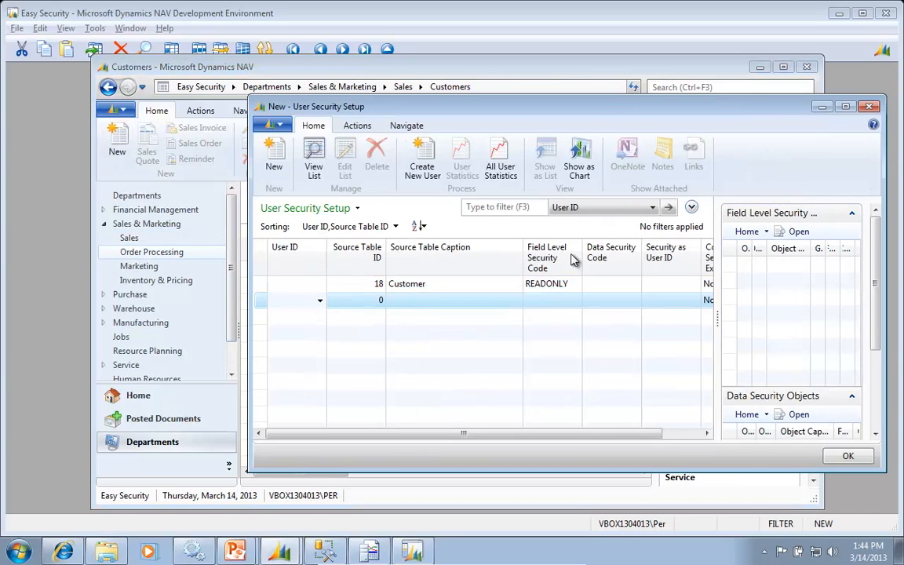
key("Tab")
type("18")
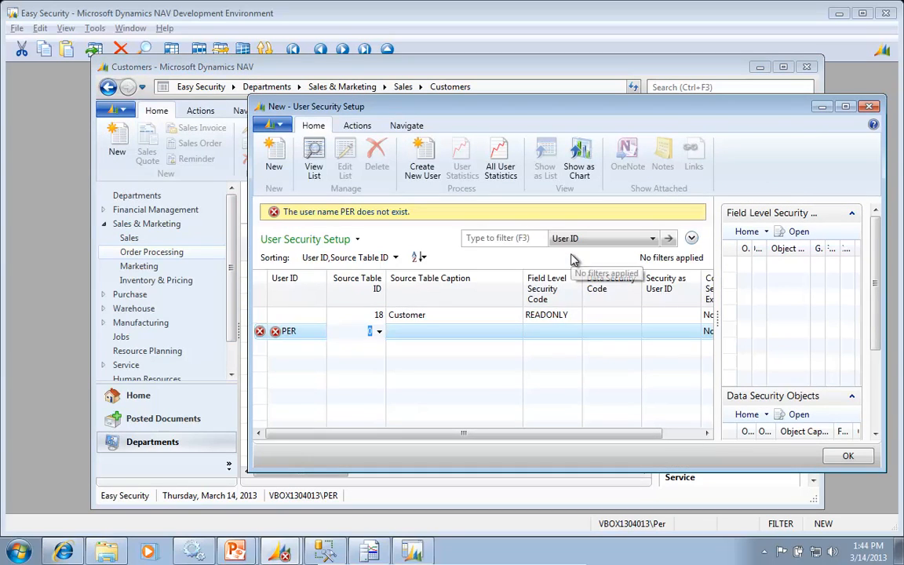
key("Tab")
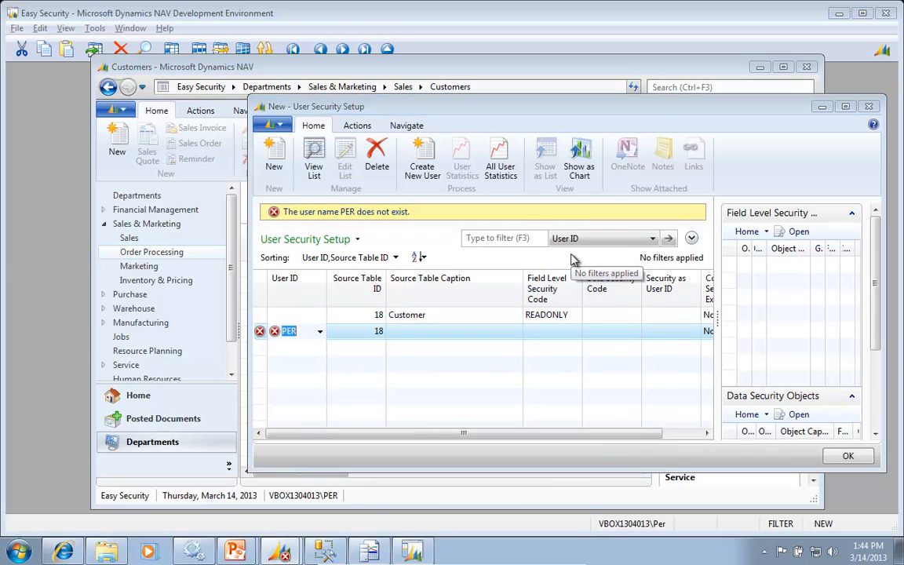
key("shift+F4")
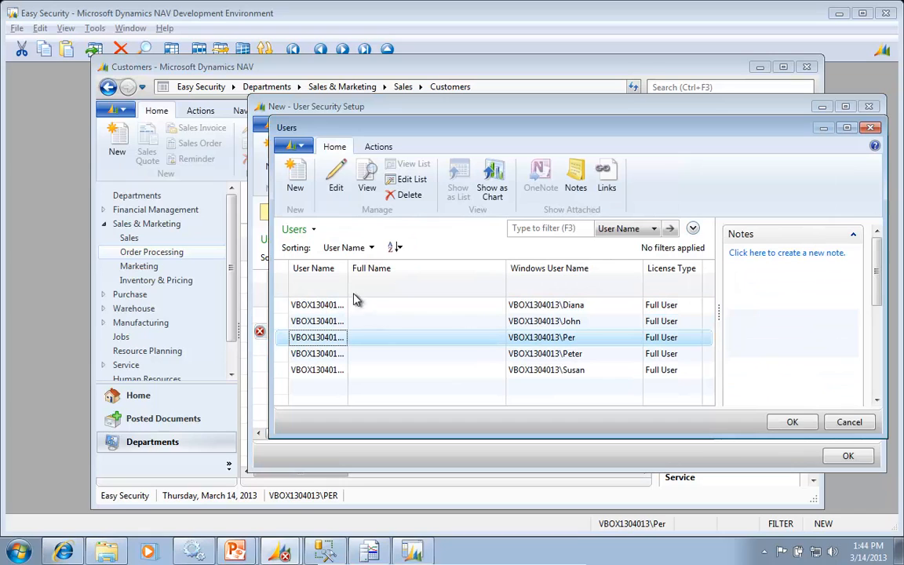
left_click_drag(349, 286, 429, 293)
key("Return")
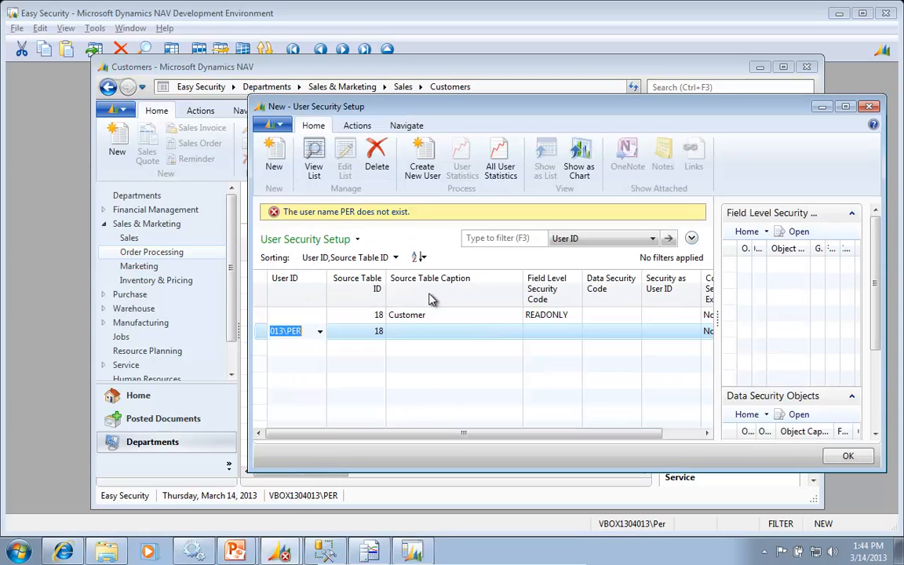
Clear the Field Level Security Code on the current user's User Security Setup entry for table 18
key("Return")
key("Return")
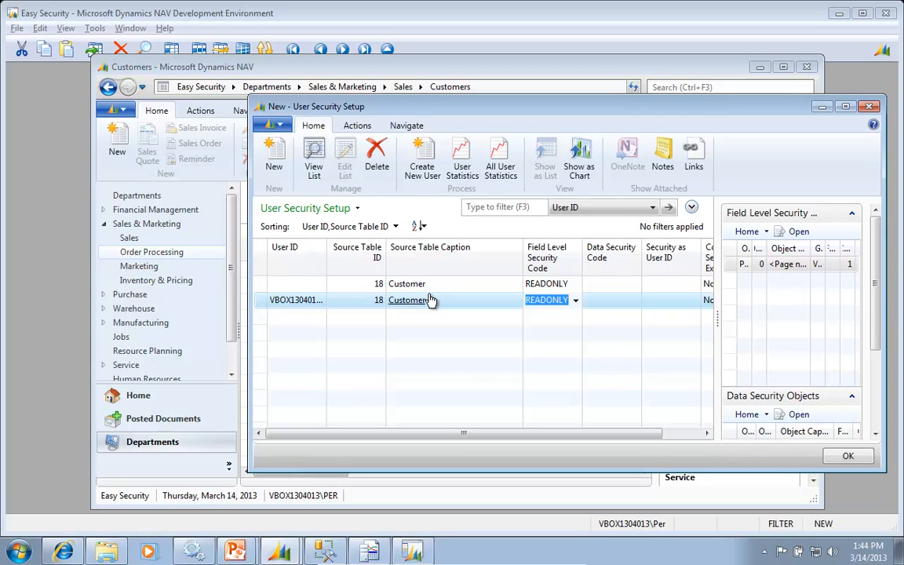
key("Delete")
key("Up")
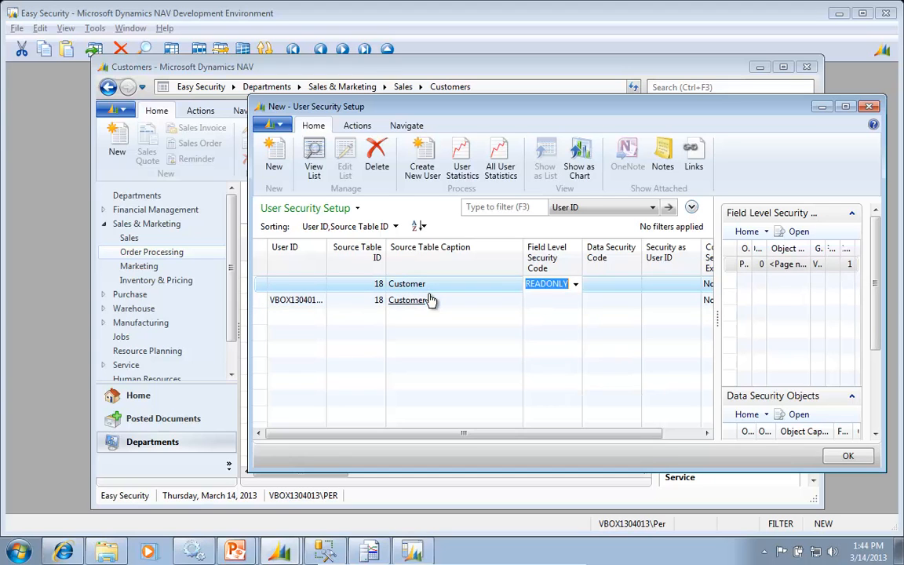
Reopen the Customers list under Sales, create a customer with No. A1, and move the list window aside
left_click(125, 238)
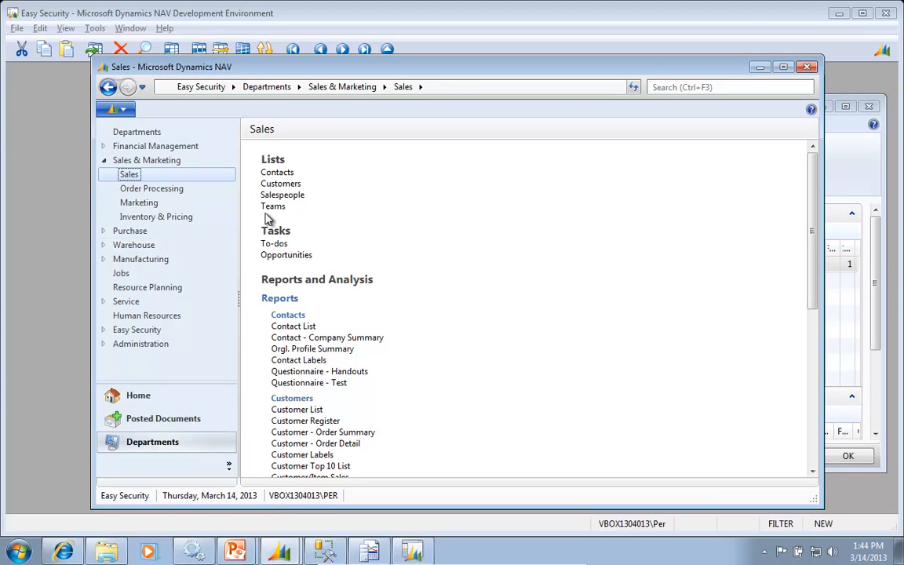
left_click(280, 184)
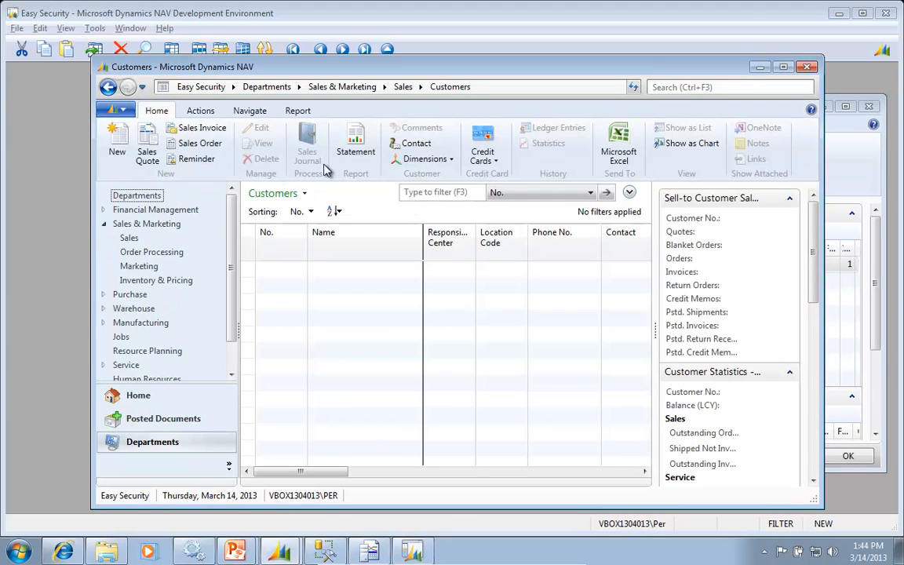
left_click(117, 149)
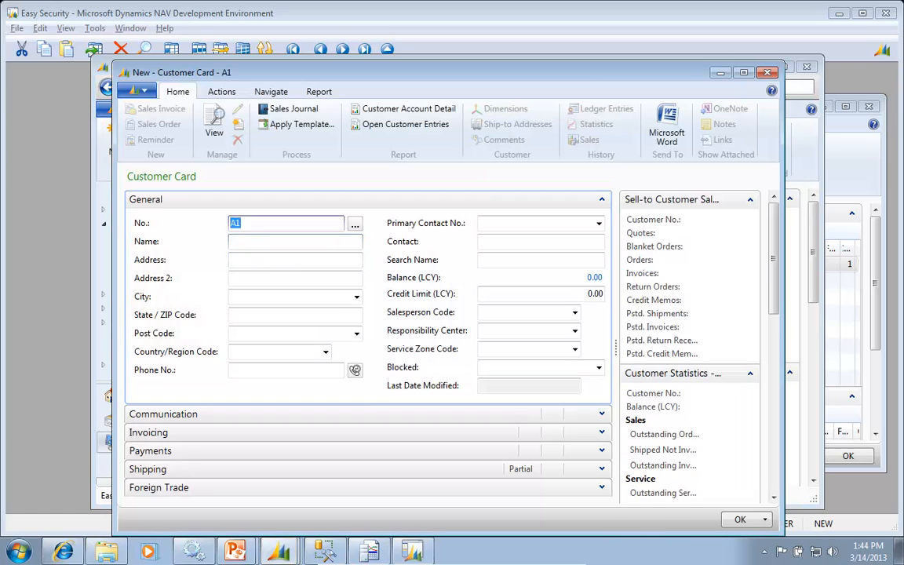
left_click(263, 241)
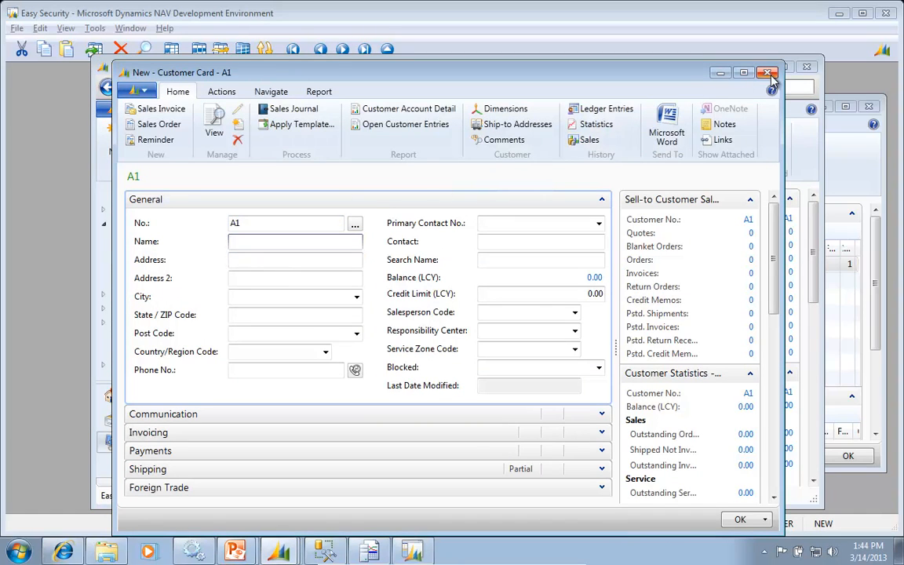
key("Escape")
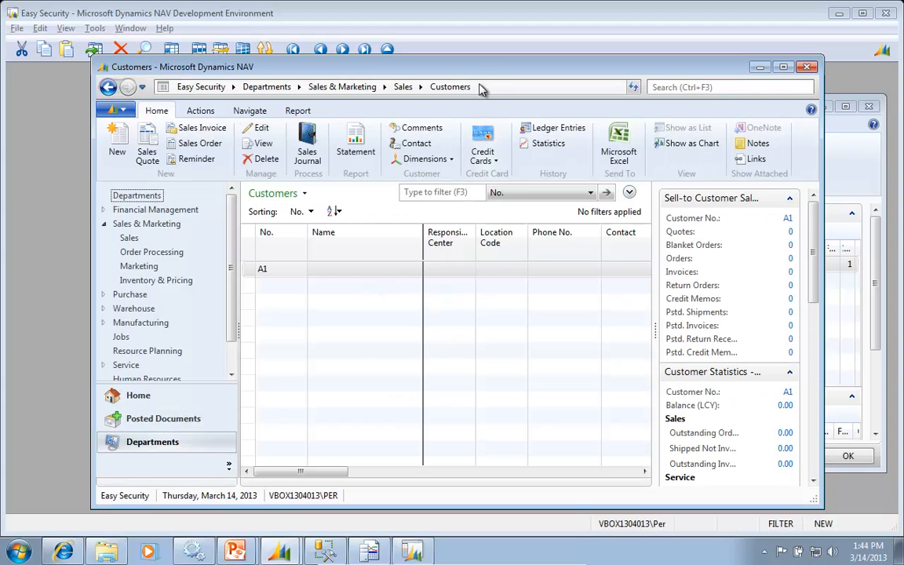
left_click_drag(478, 69, 412, 69)
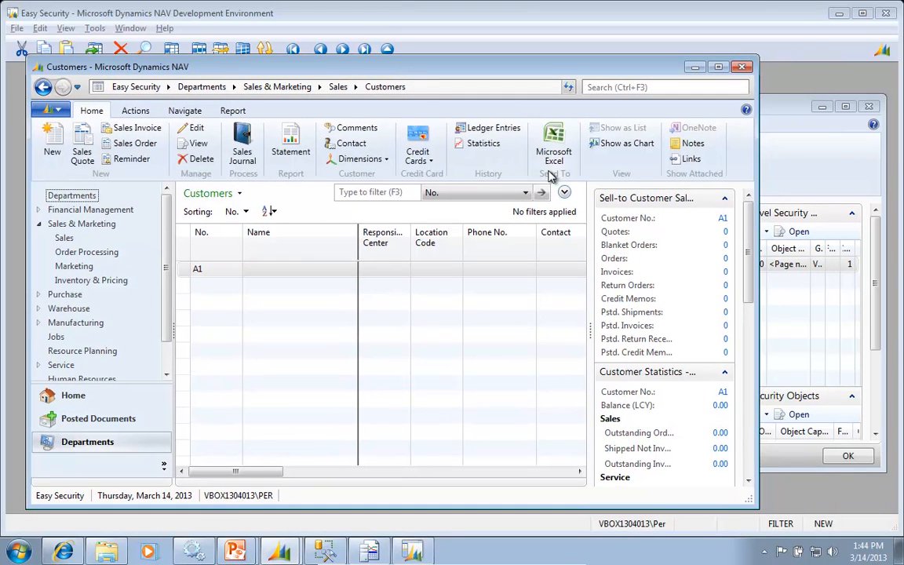
From the current user's User Security Setup entry, create field level security code ADDRESS for table 18 with description Address Only
key("alt+Tab")
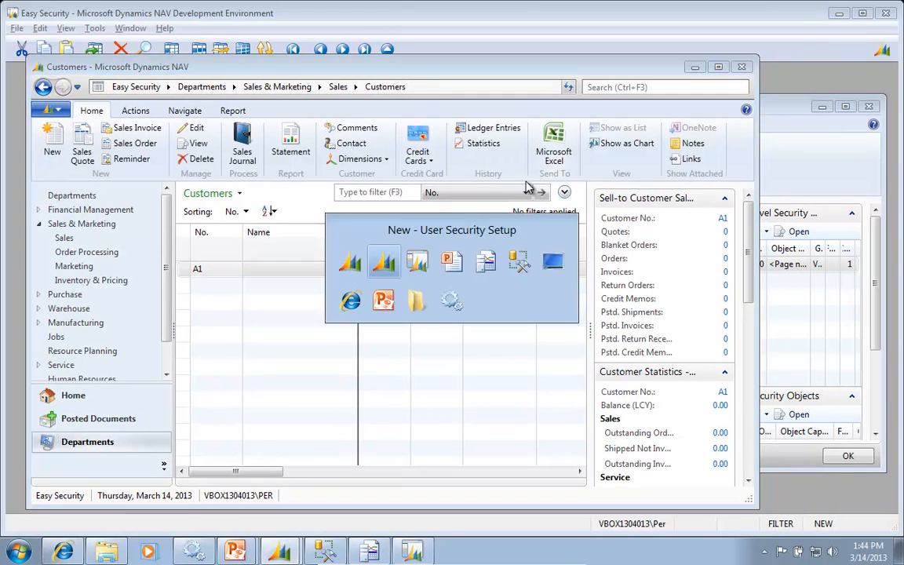
left_click(430, 271)
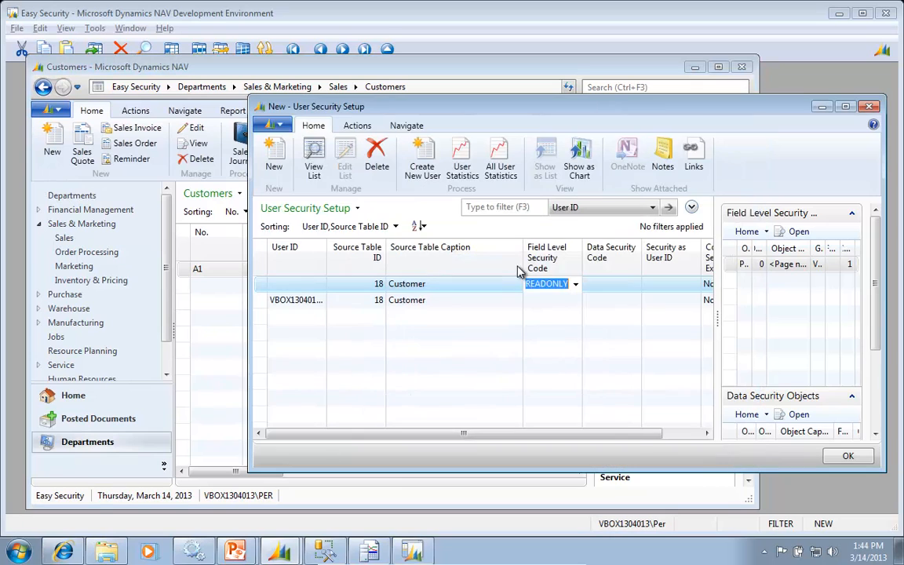
left_click(565, 301)
left_click(575, 300)
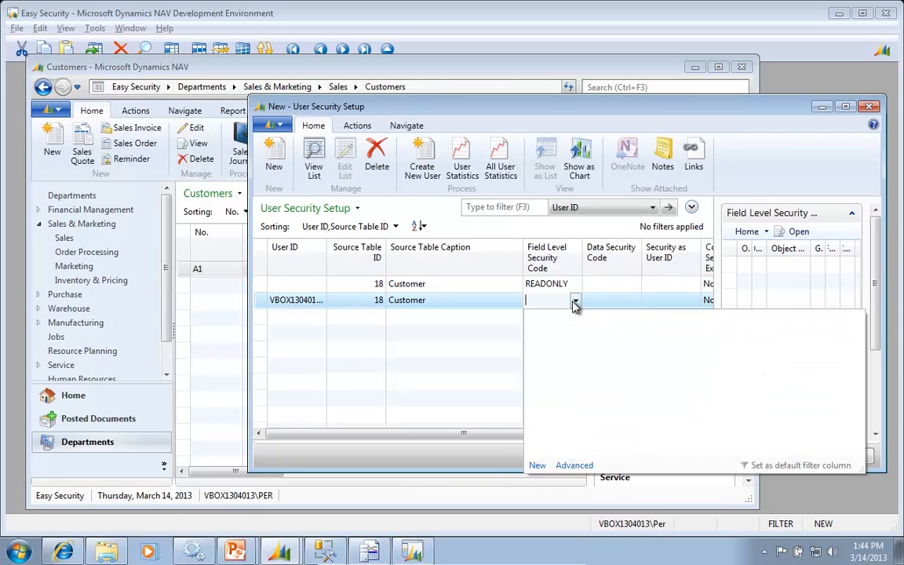
left_click(540, 466)
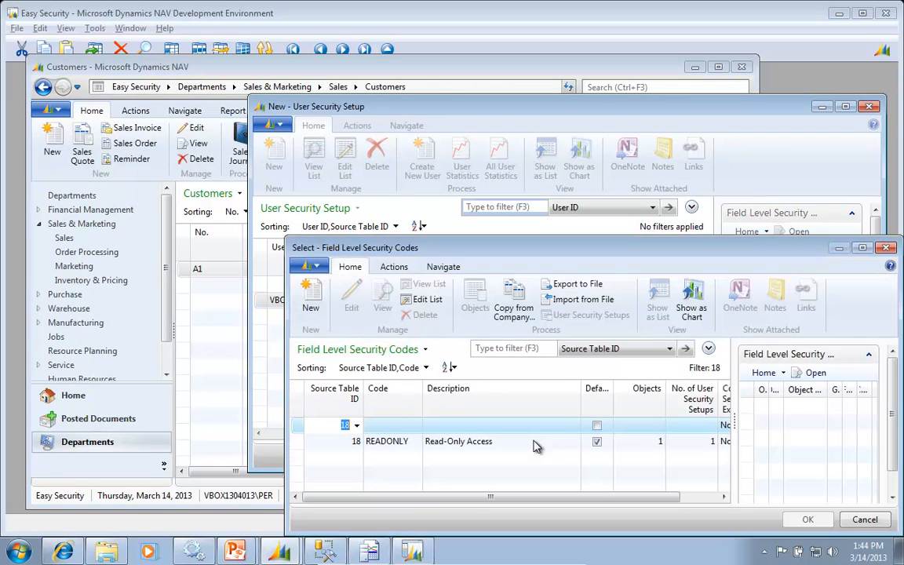
left_click(380, 425)
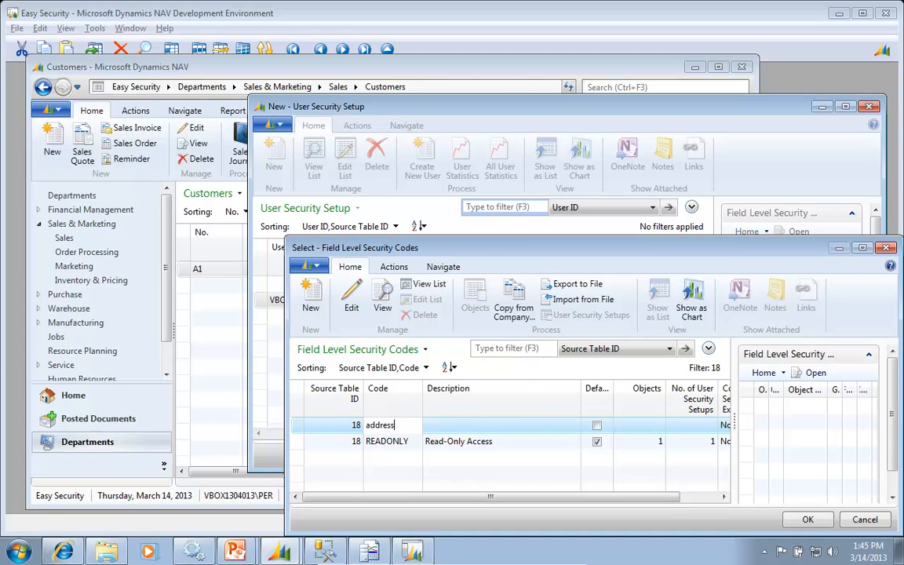
type("address")
key("Return")
left_click(587, 411)
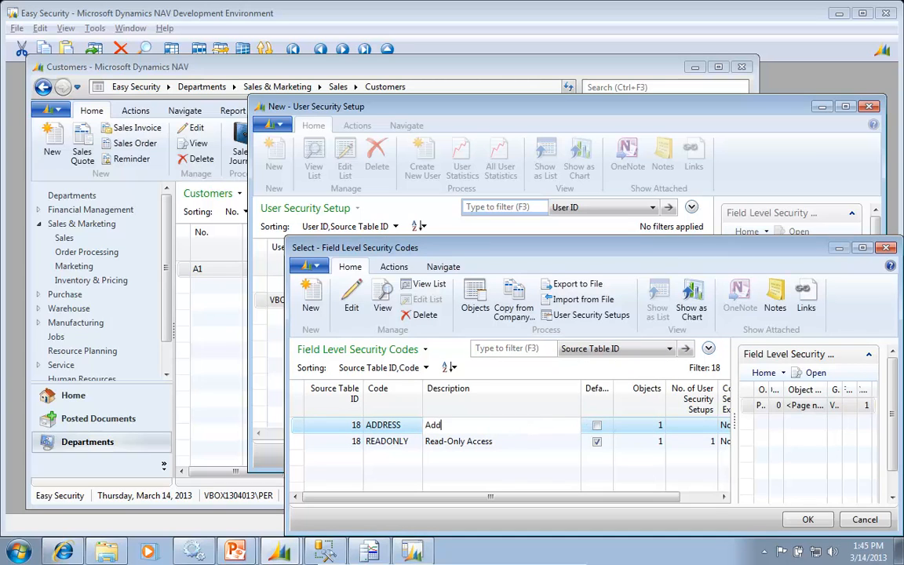
key("Tab")
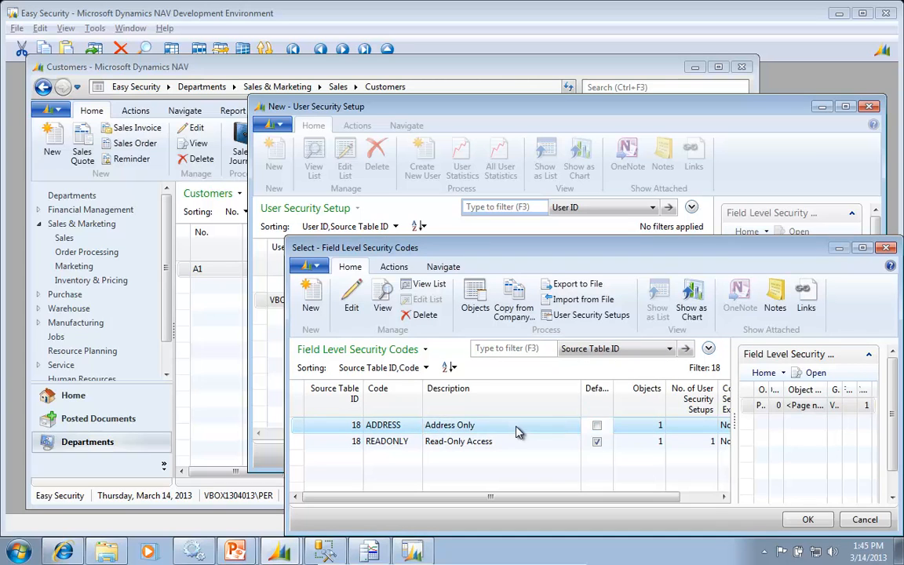
Add page 21 Customer Card to the ADDRESS code's Field Level Security Objects with general permission Edit
left_click(474, 298)
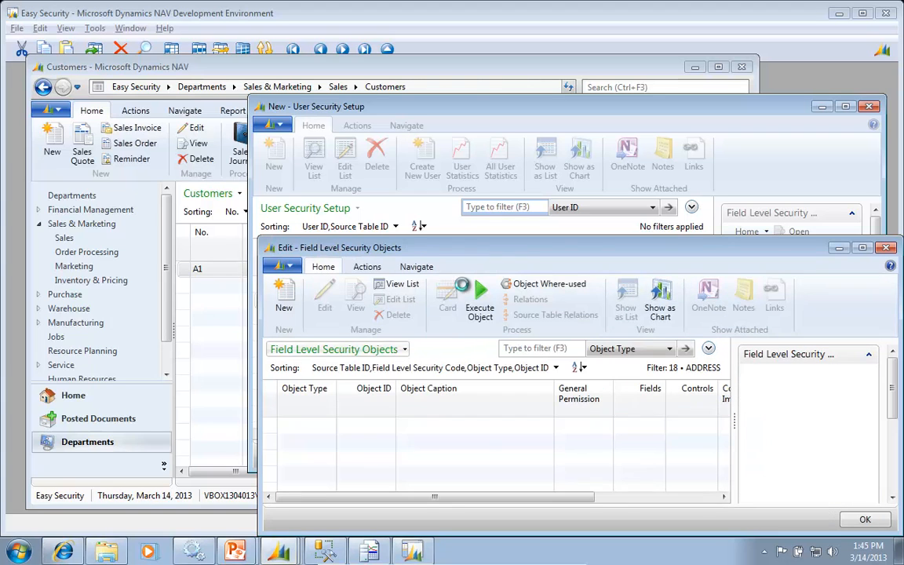
left_click_drag(463, 252, 412, 139)
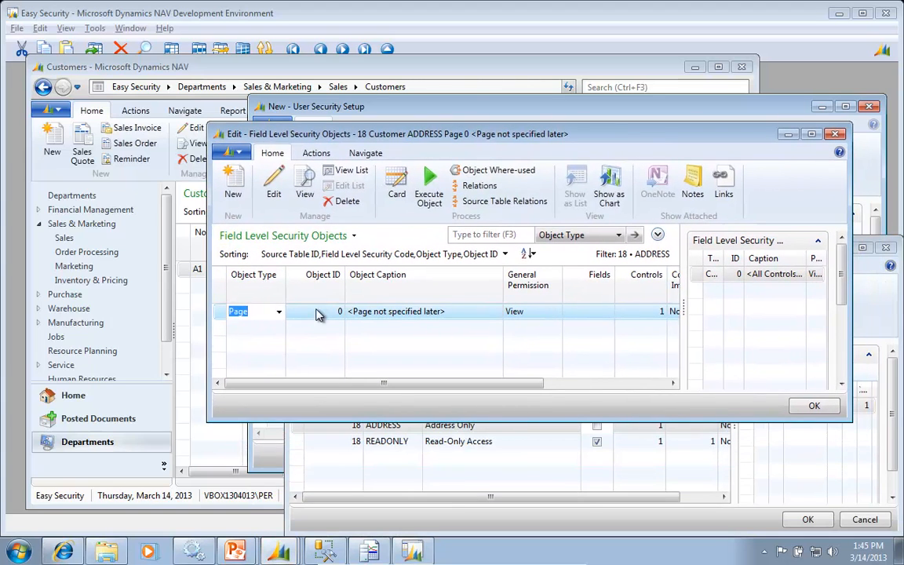
left_click(554, 315)
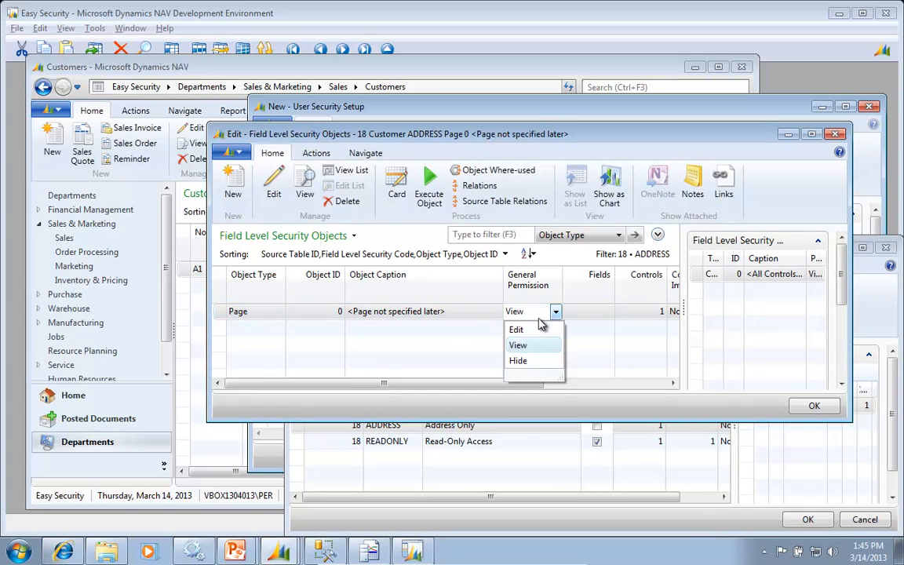
left_click(498, 329)
left_click(341, 328)
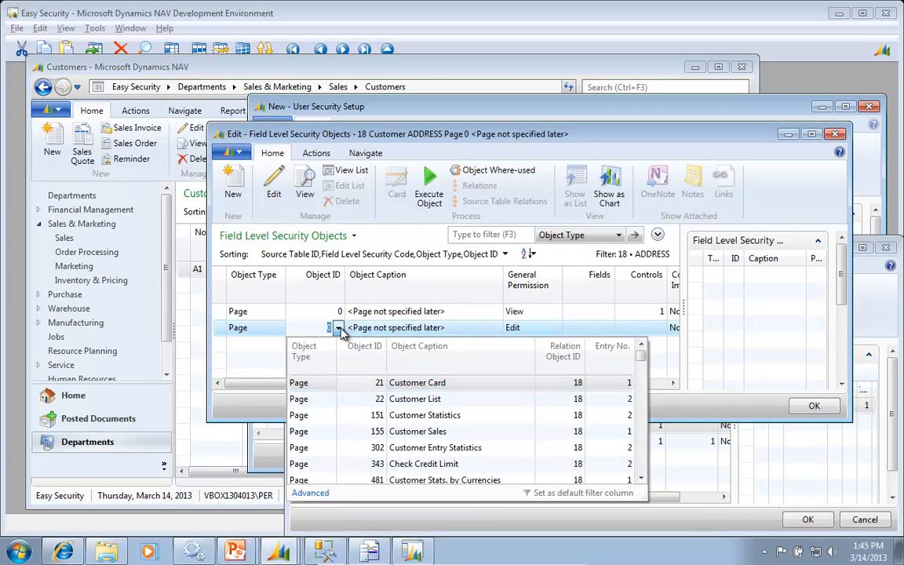
left_click(418, 384)
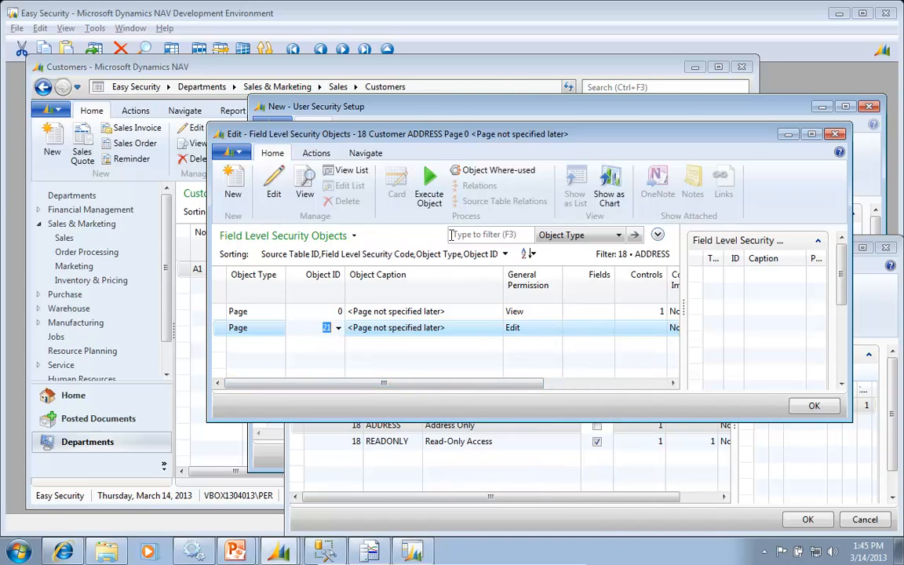
left_click(347, 312)
left_click(365, 328)
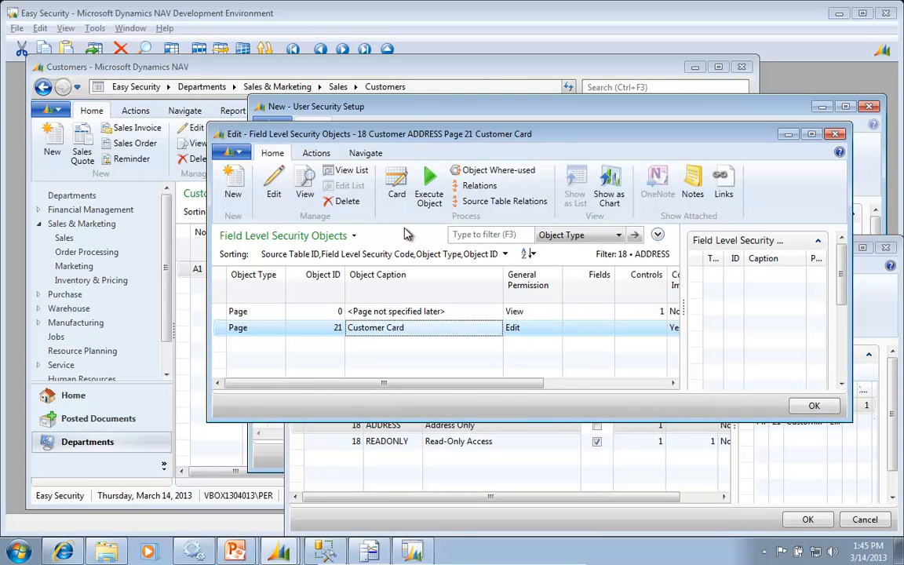
Open the Customer Card security object's details and set permission View for all fields not specifically controlled
left_click(396, 191)
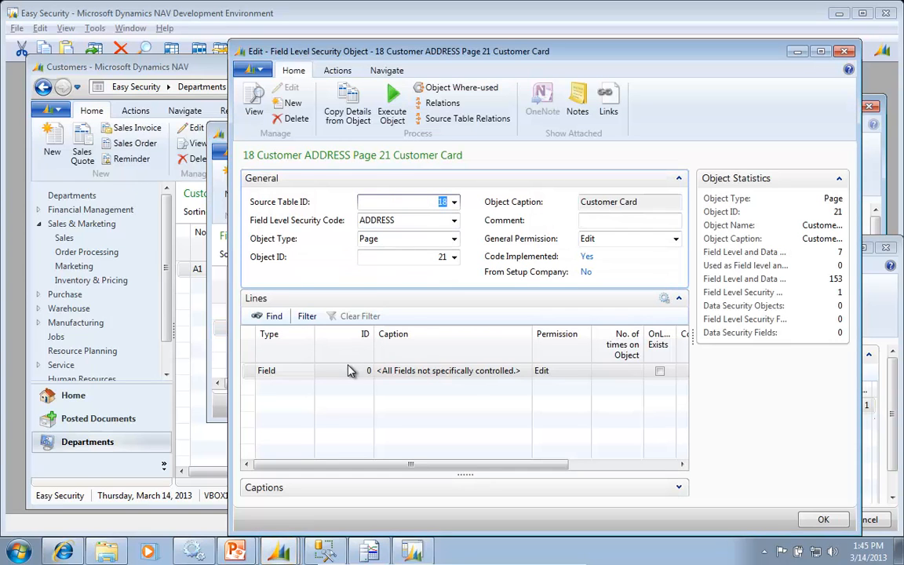
left_click(587, 374)
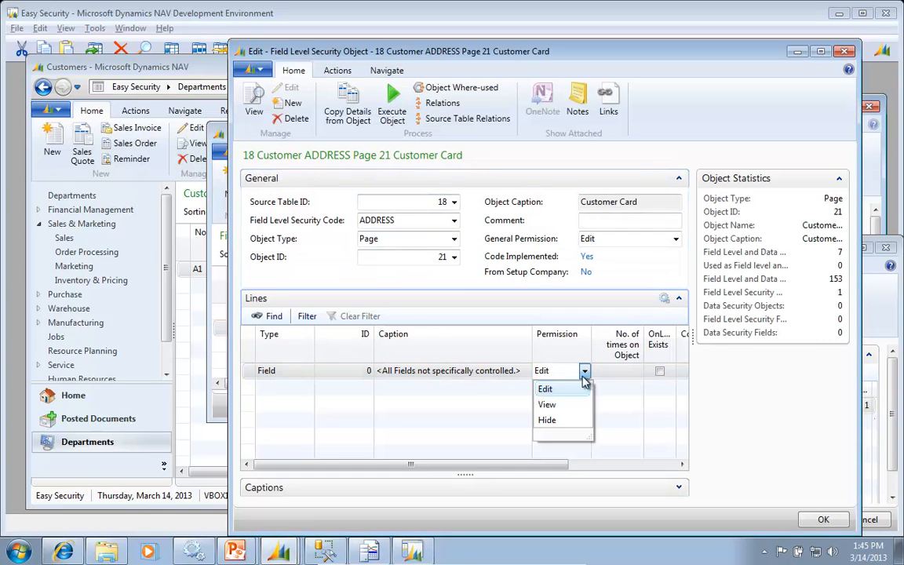
left_click(545, 404)
Add field lines for Address (5) and Address 2 (6) with permission Edit
left_click(366, 389)
left_click(367, 389)
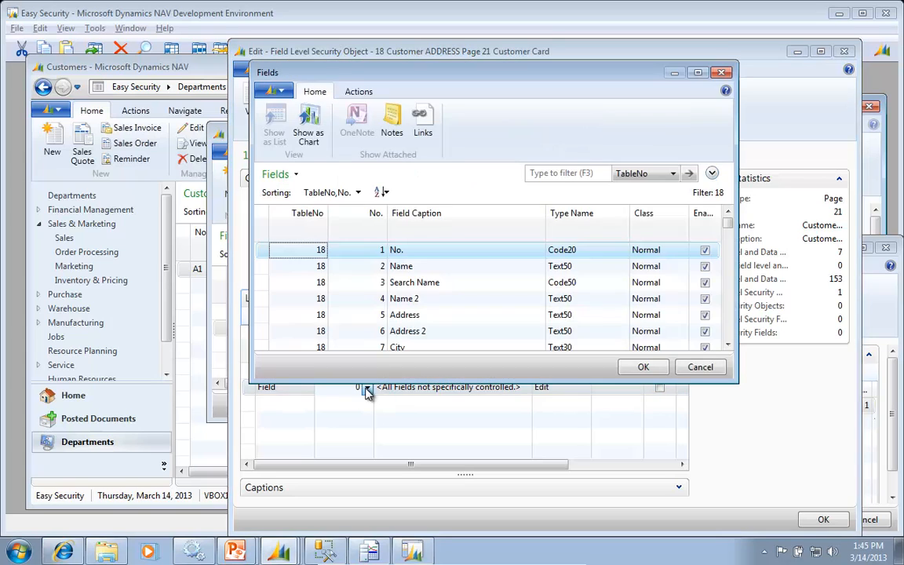
double_click(424, 316)
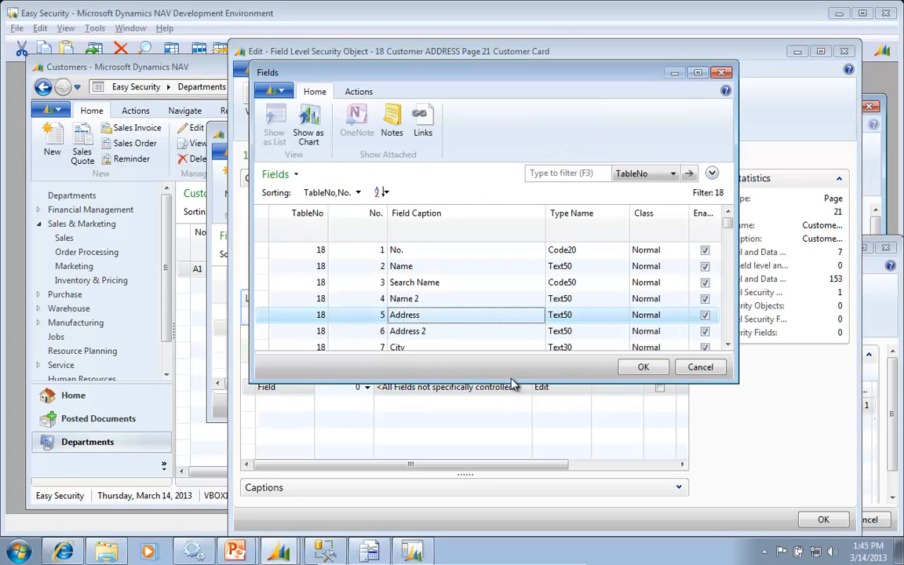
left_click(639, 368)
left_click(367, 404)
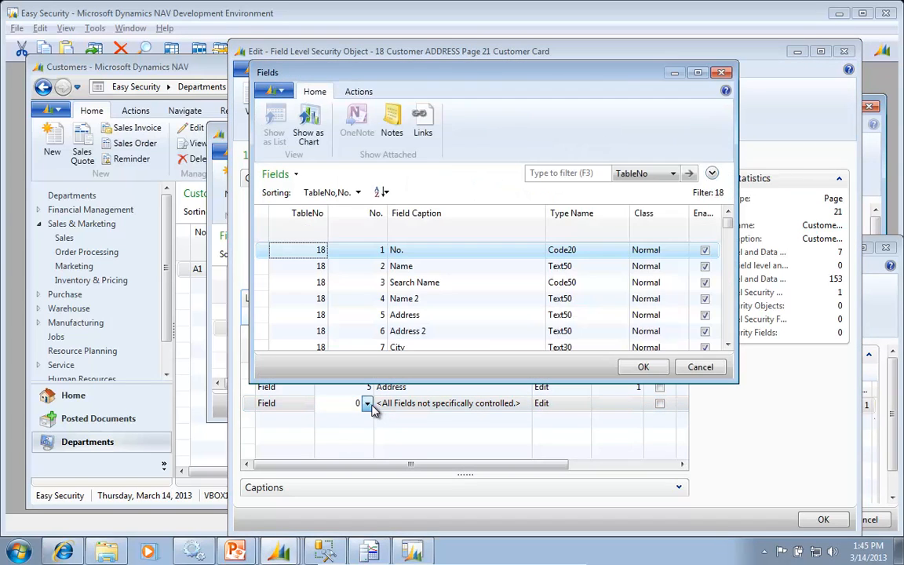
left_click(405, 333)
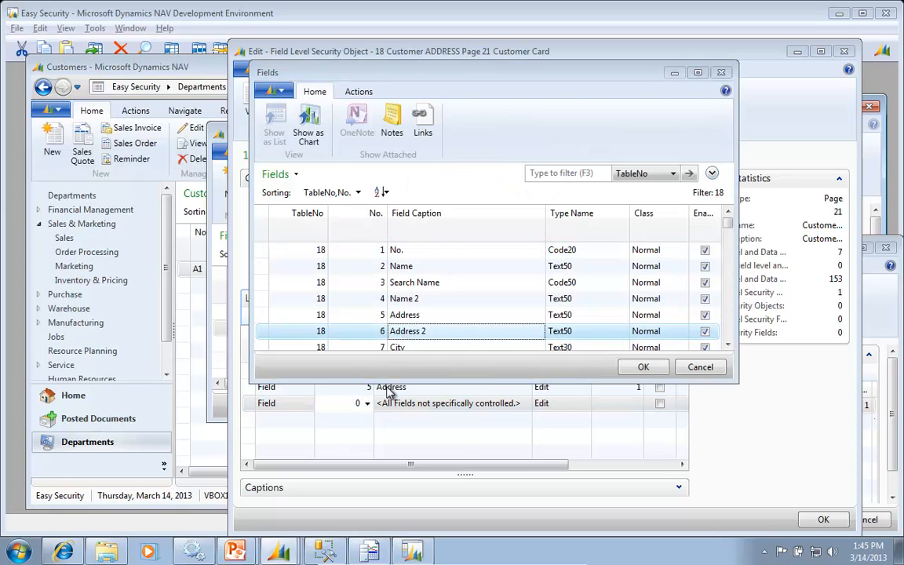
left_click(636, 368)
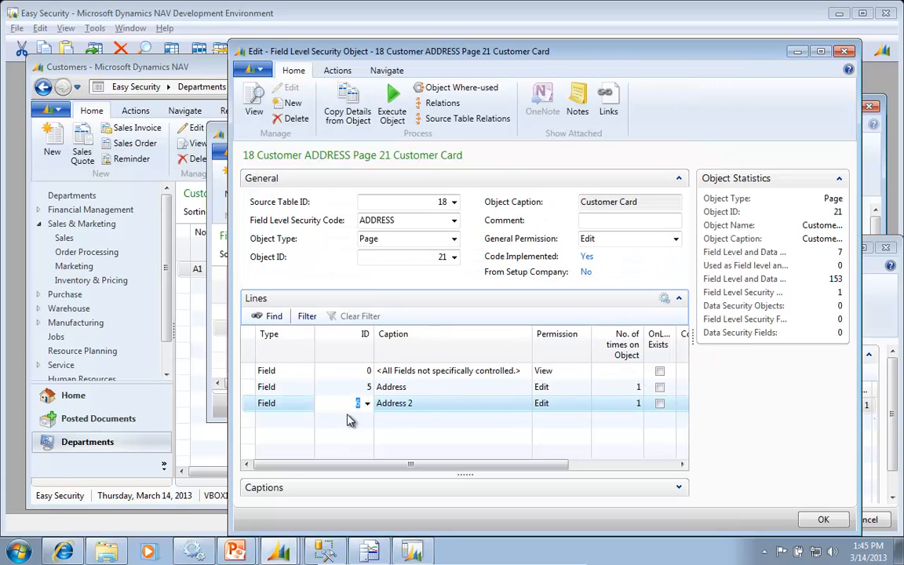
Add a Control line with ID 0 covering all controls not specifically controlled, with permission View
left_click(307, 421)
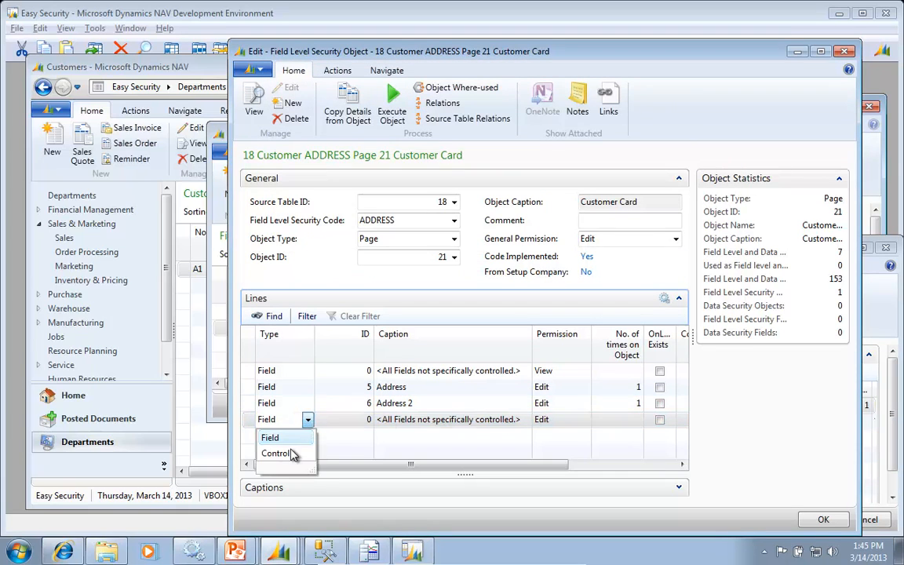
left_click(290, 455)
left_click(580, 421)
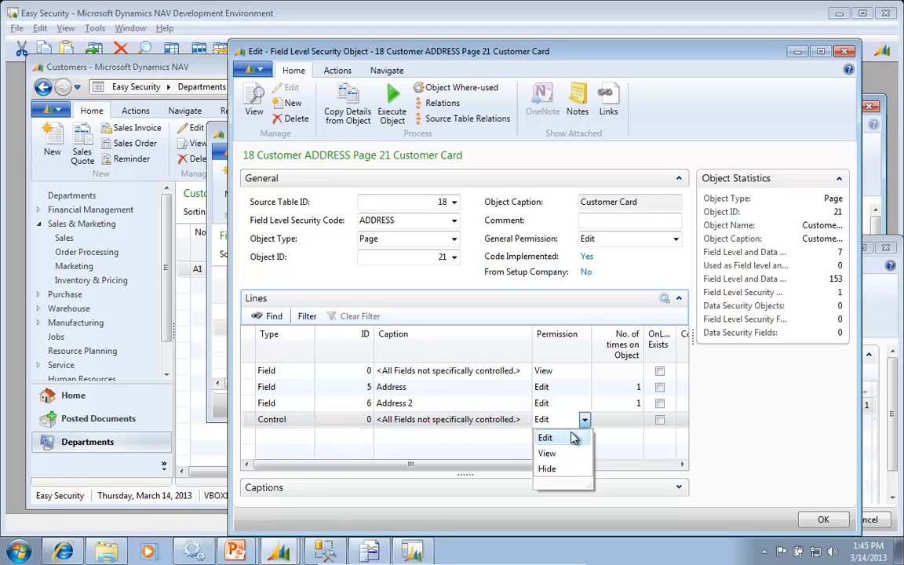
left_click(552, 455)
Add a Control line for the Statistics action (control ID 76) with permission Edit
left_click(318, 440)
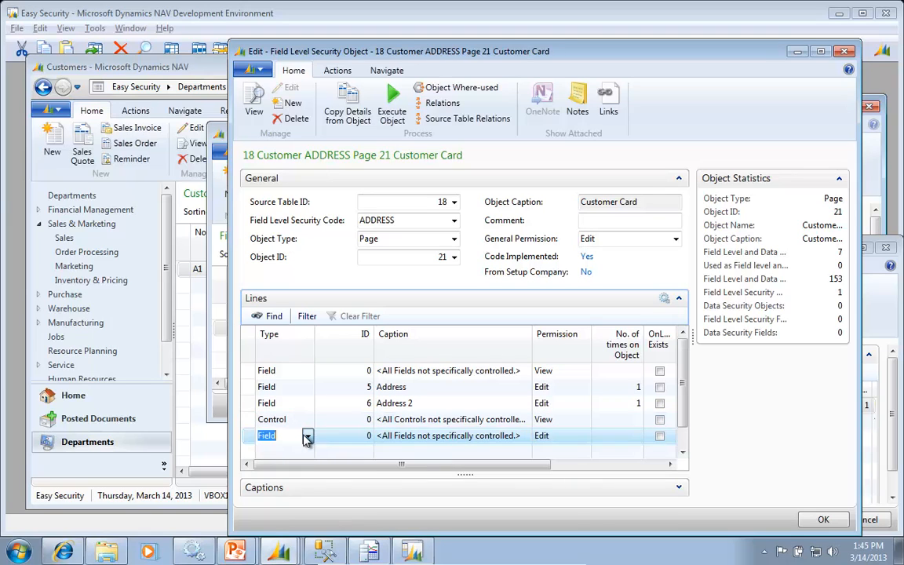
left_click(306, 435)
left_click(299, 469)
left_click(357, 436)
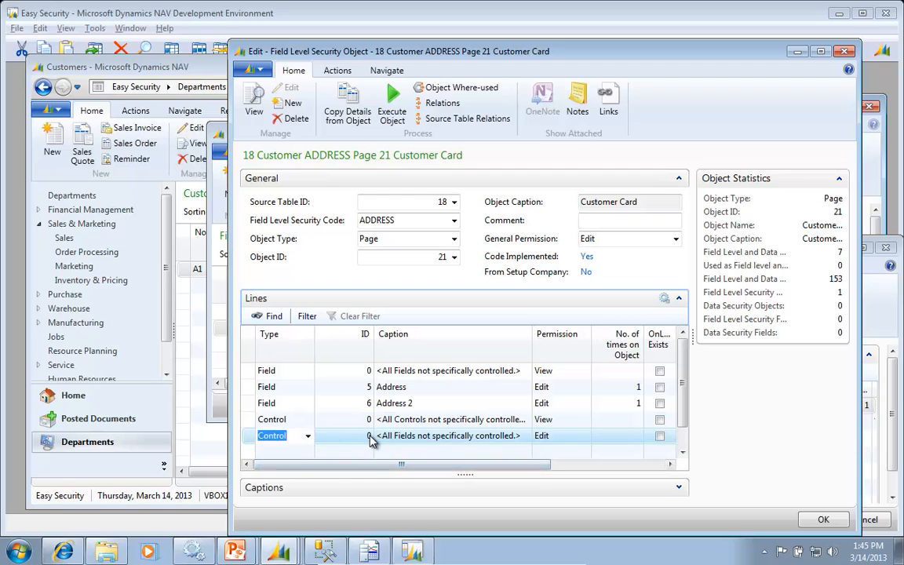
left_click(366, 436)
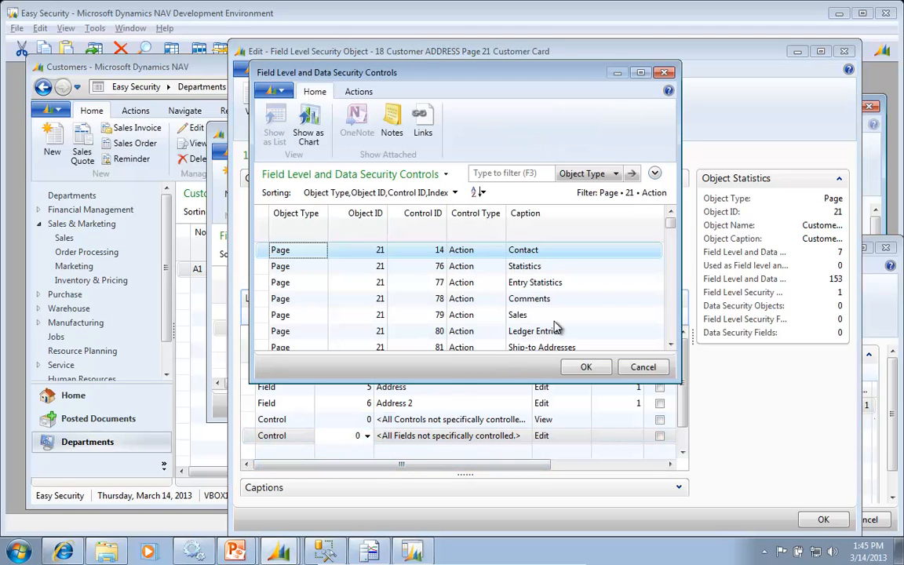
left_click(491, 270)
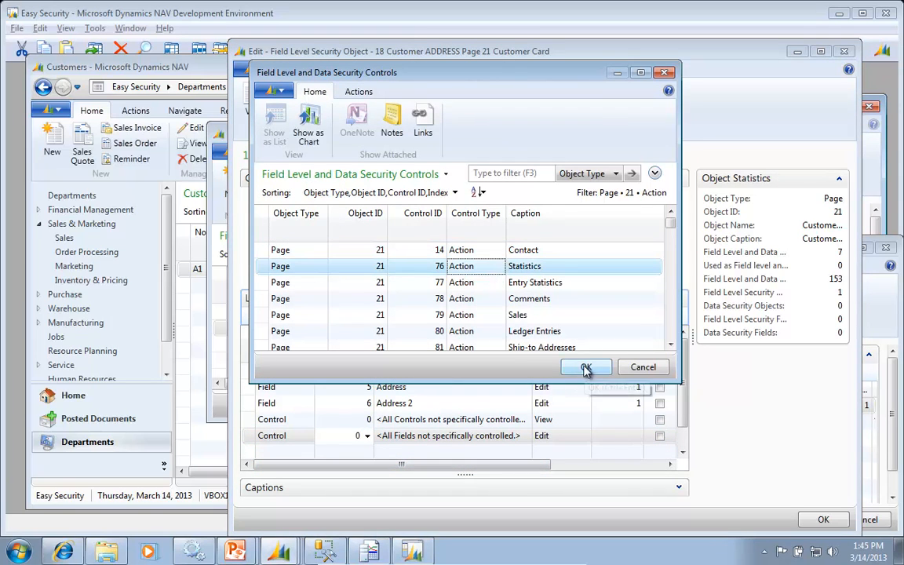
left_click(585, 366)
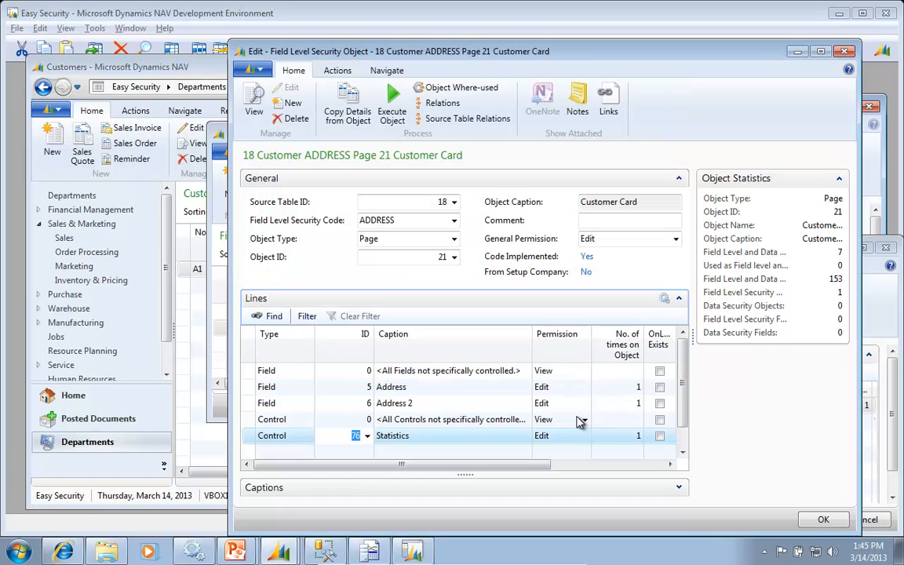
Close the Customer Card security object windows and assign the ADDRESS field level security code to the user's Customer setup line
key("Up")
key("Up")
key("Up")
key("Up")
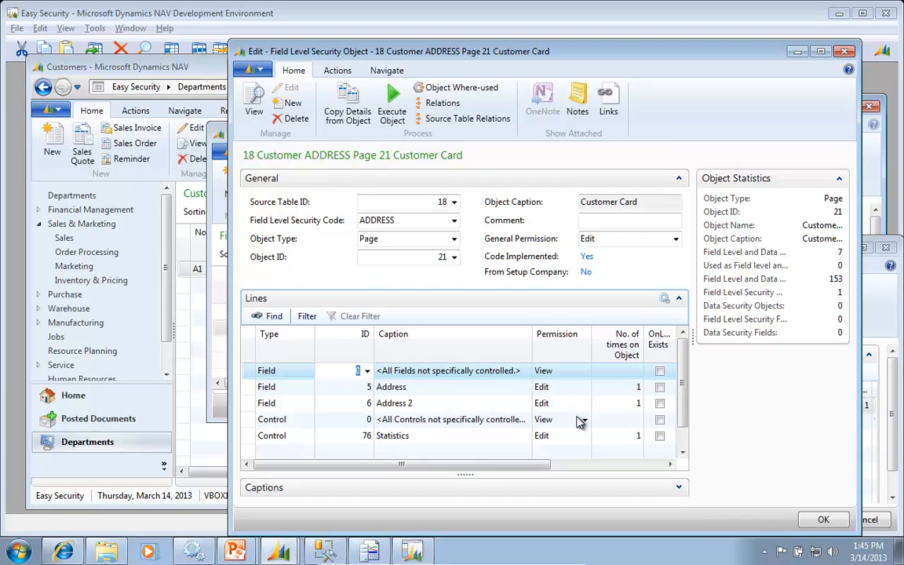
key("Escape")
key("Escape")
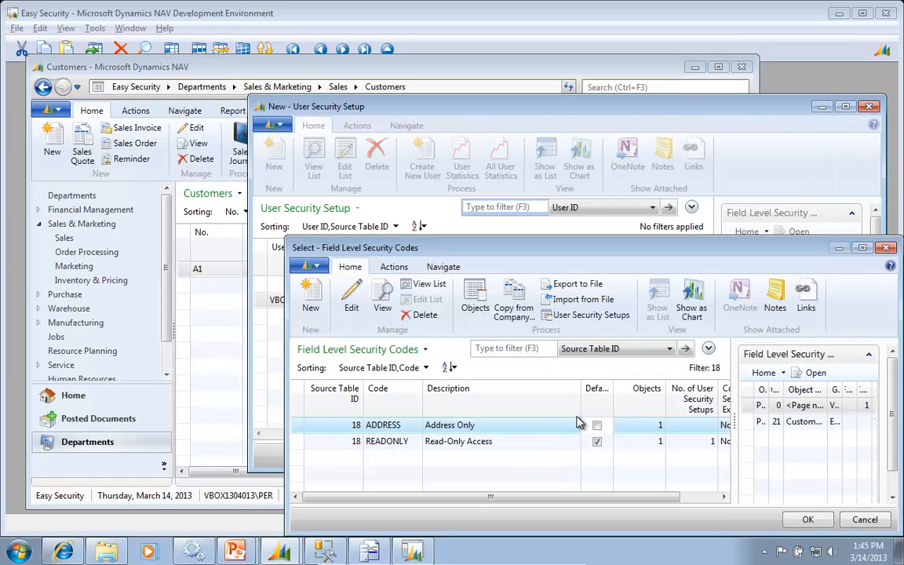
key("Left")
key("Left")
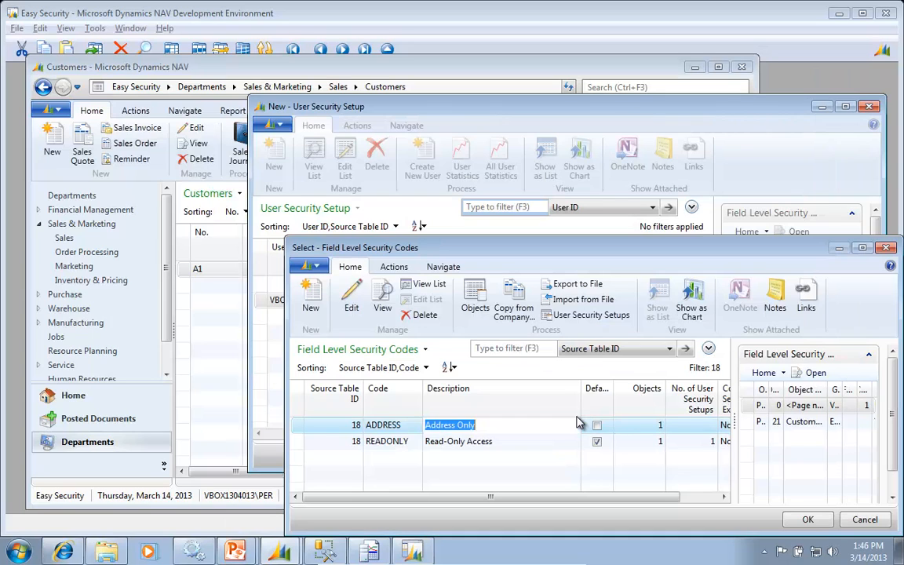
key("Right")
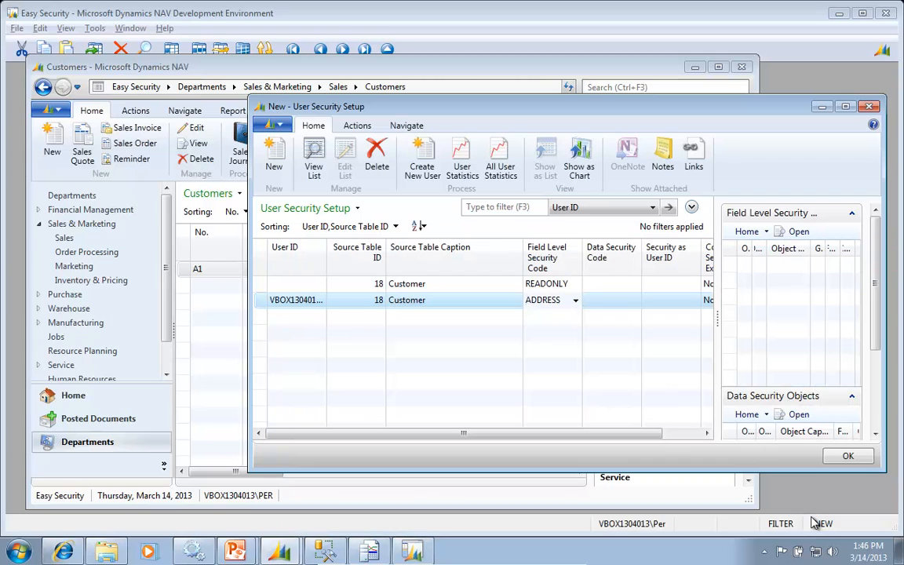
key("Up")
key("Down")
key("Left")
key("Left")
key("Left")
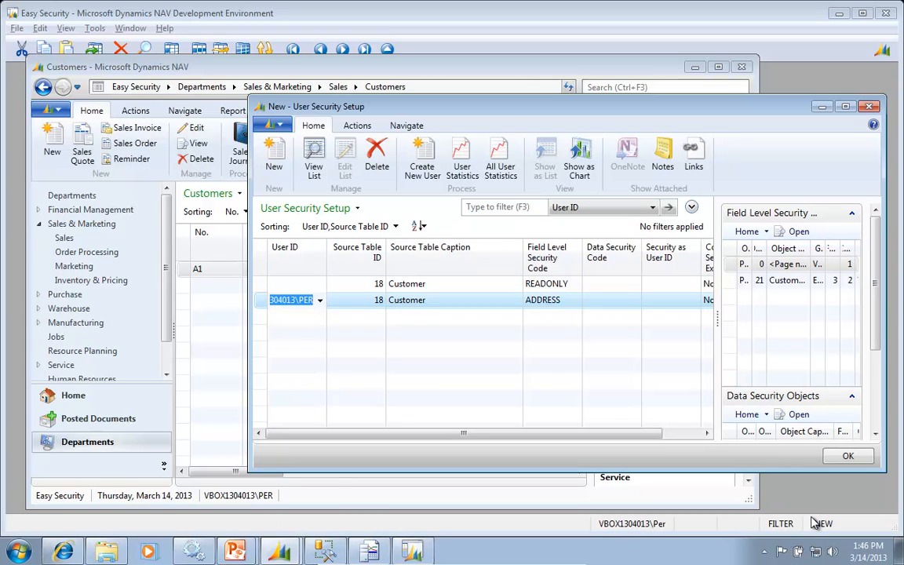
Reopen the Customers list from Sales and check which fields and actions are available on customer A1's card and a blank new card
left_click(86, 253)
left_click(66, 174)
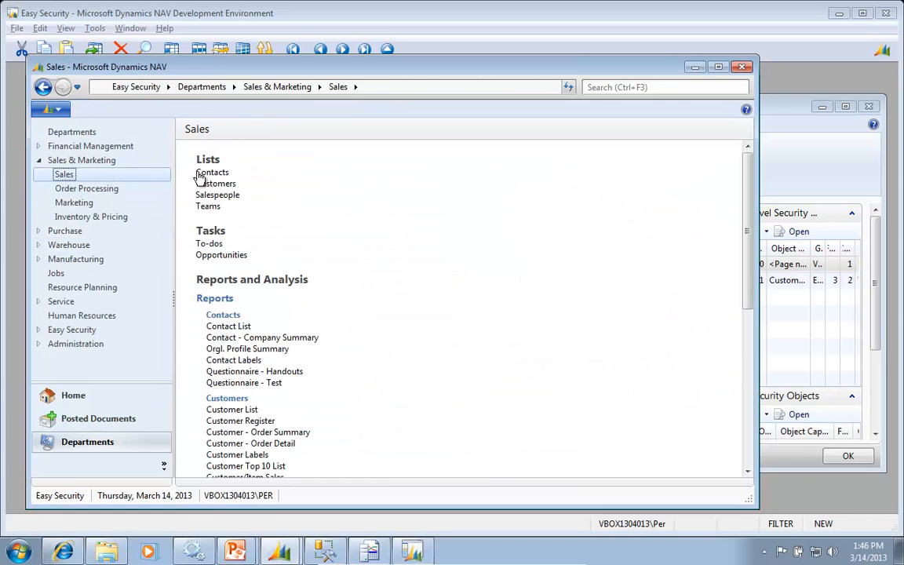
left_click(212, 187)
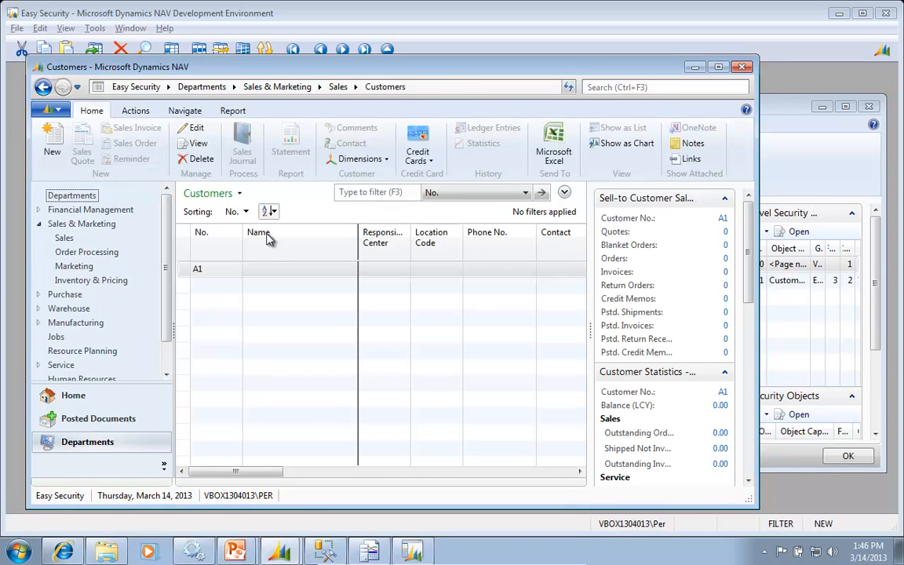
double_click(194, 269)
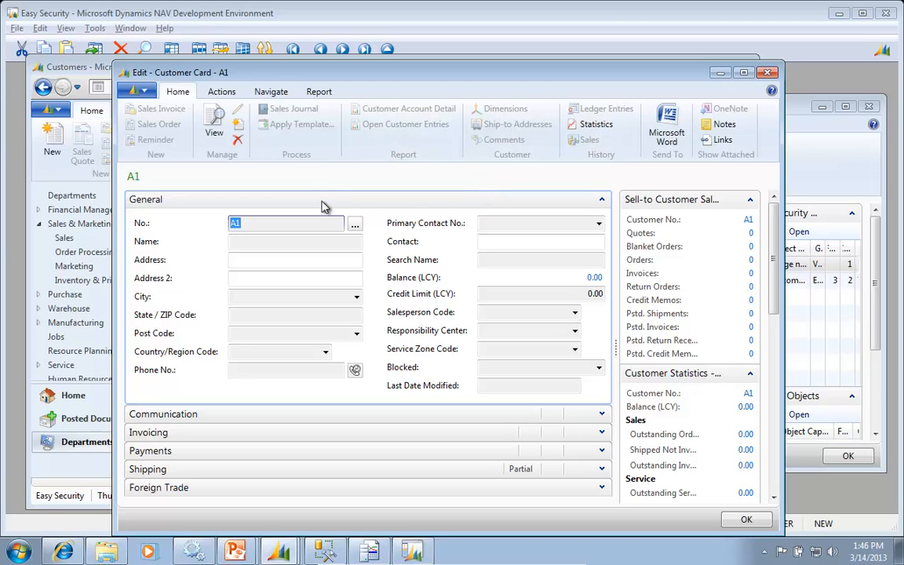
left_click(136, 91)
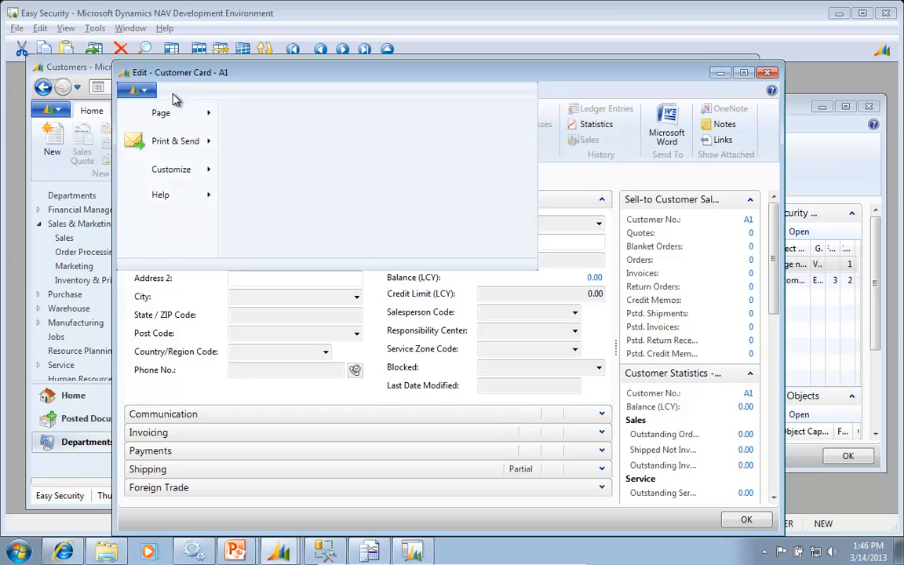
left_click(571, 186)
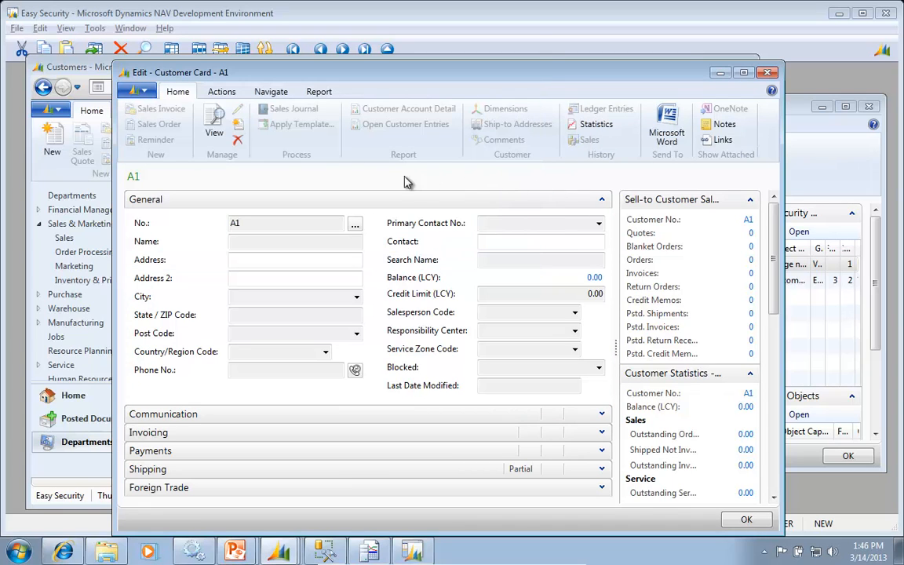
left_click(217, 91)
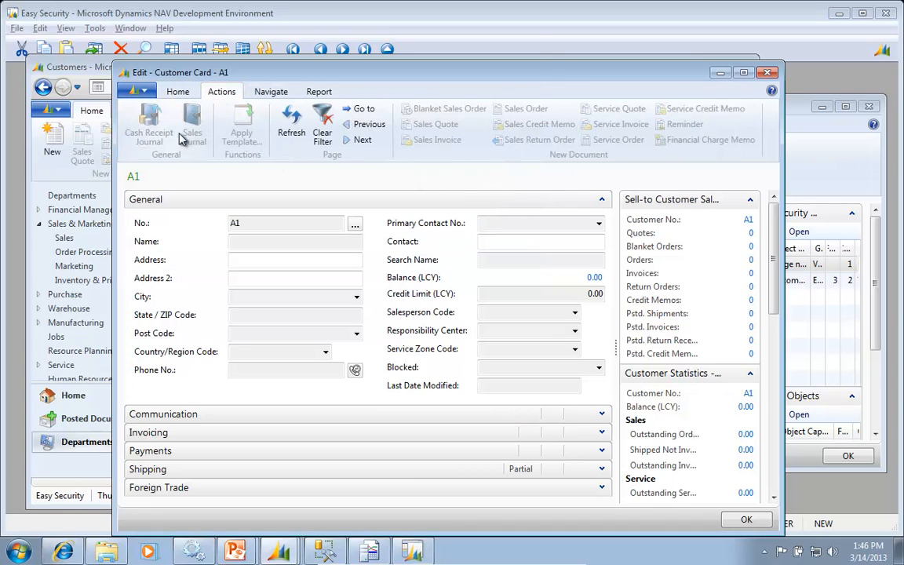
key("Escape")
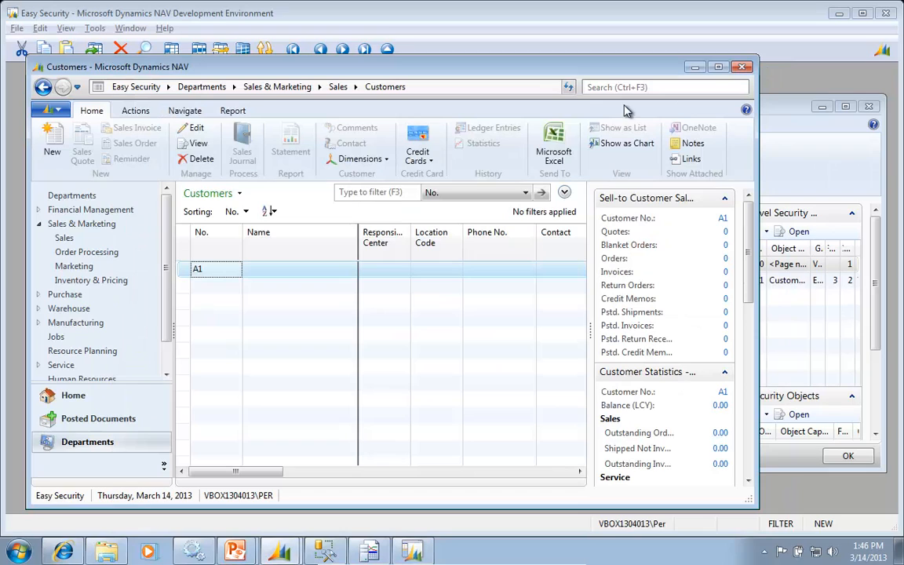
left_click(54, 149)
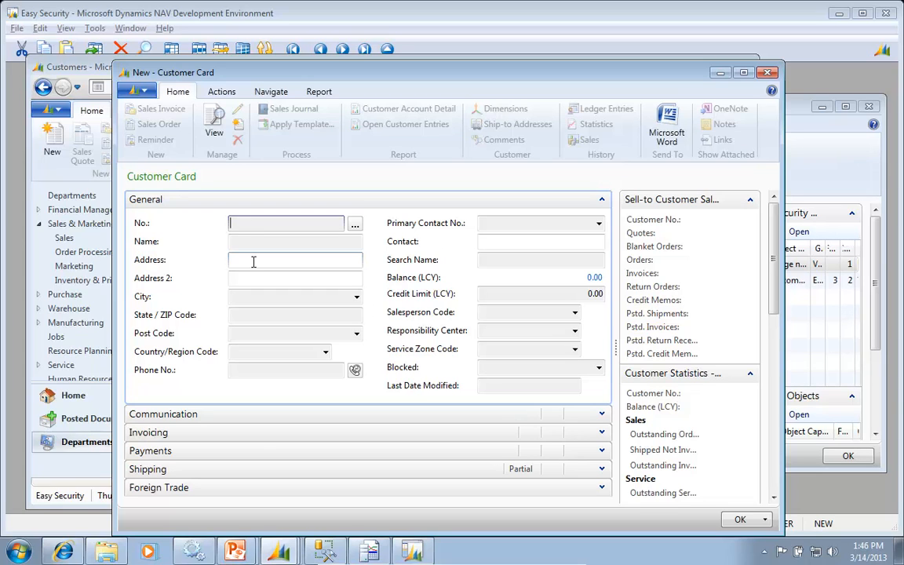
key("Escape")
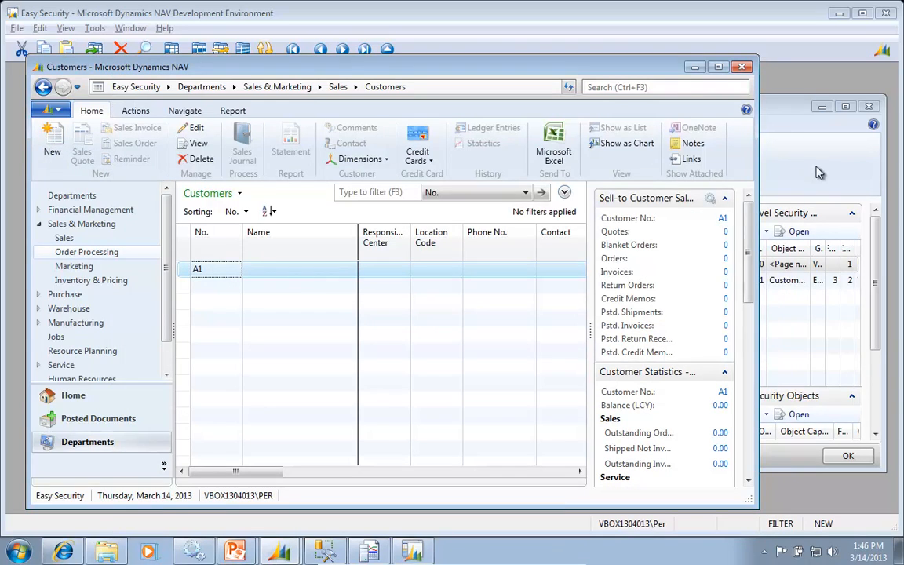
Clear the field level security code from the user's Customer line in User Security Setup
left_click(803, 126)
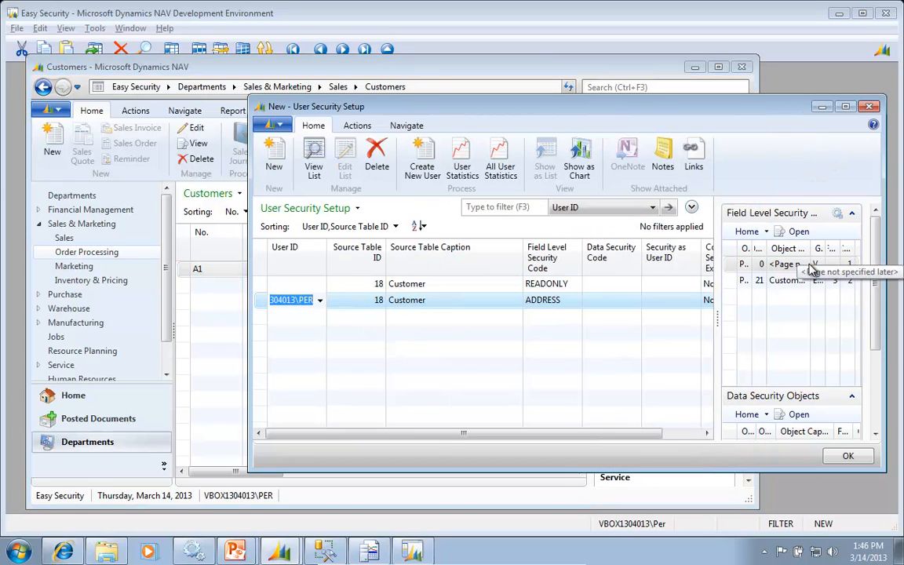
key("Tab")
key("Up")
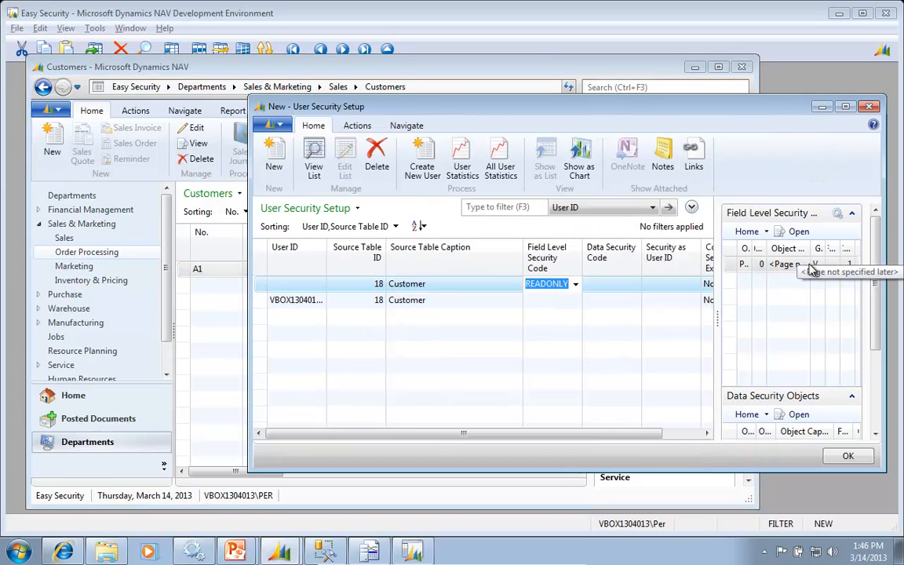
Reopen the Customers list from Order Processing and create a new customer with No. B1
left_click(78, 252)
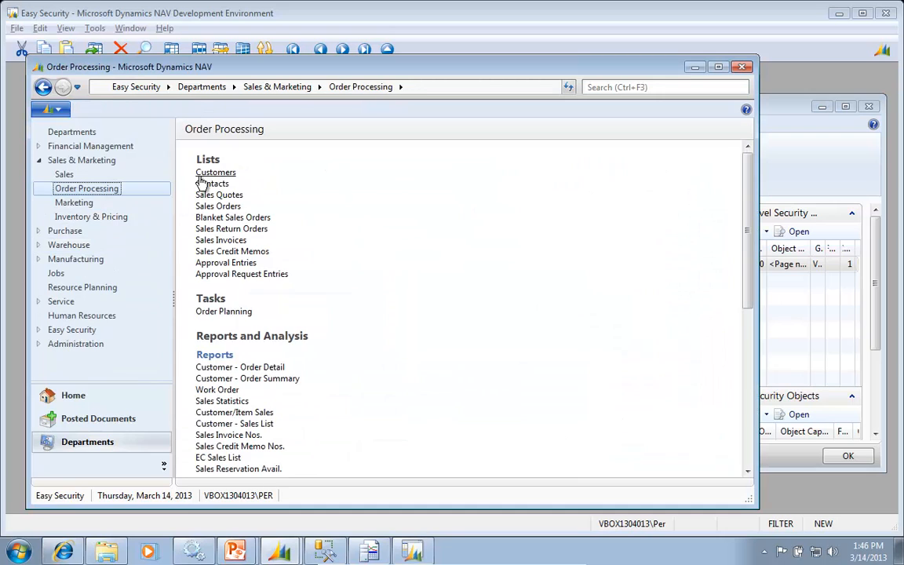
left_click(201, 175)
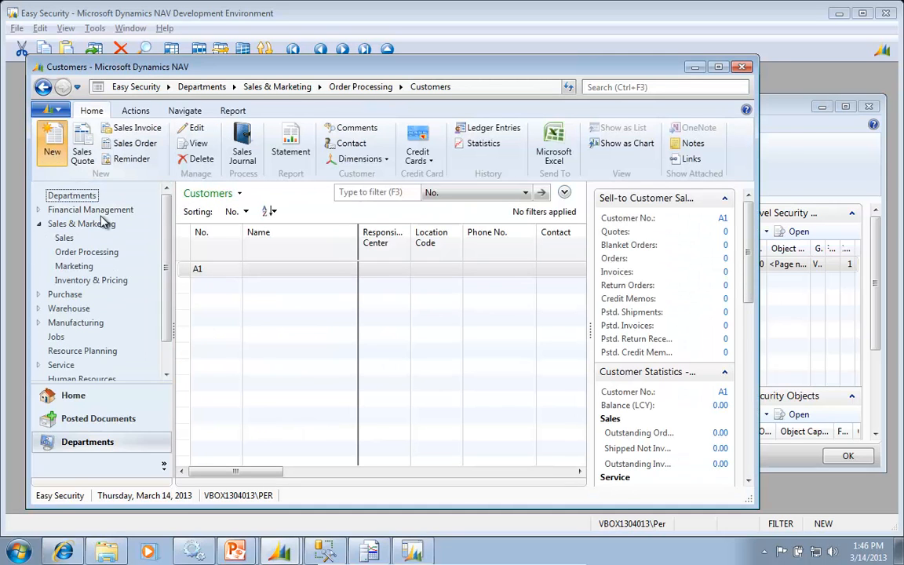
key("ctrl+n")
type("B")
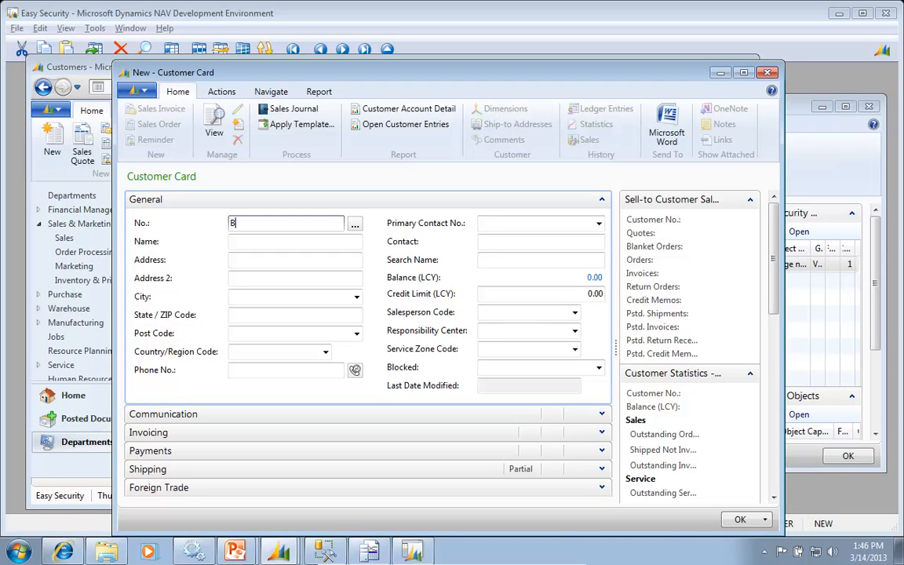
type("1")
key("Tab")
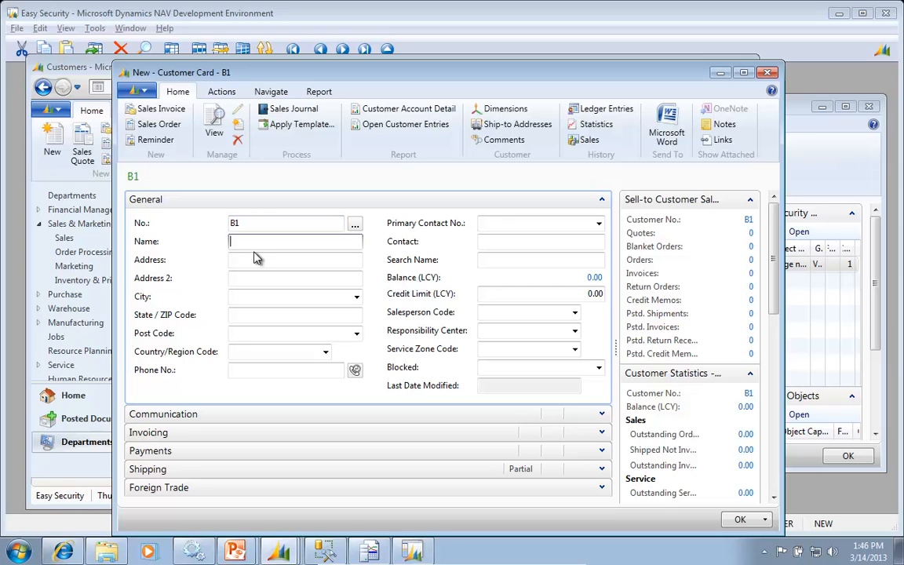
key("Escape")
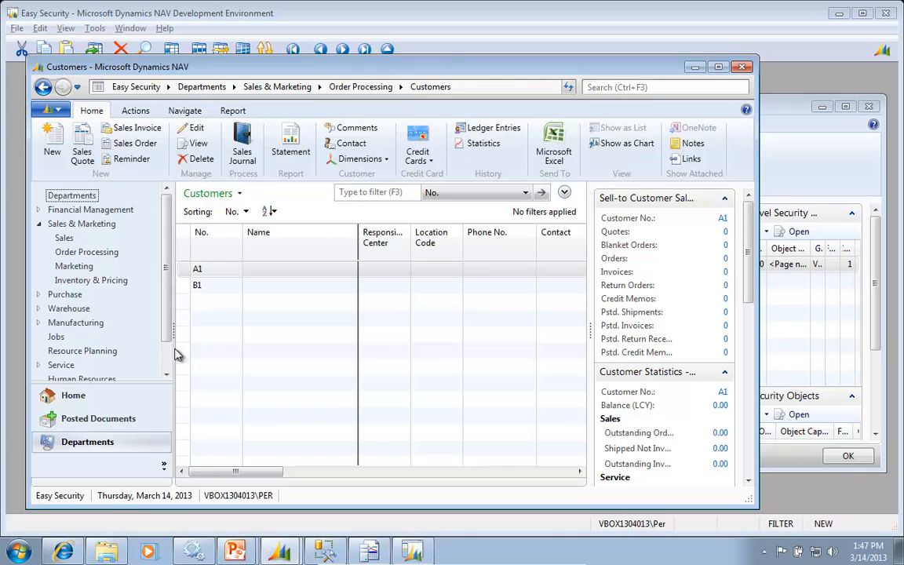
Create a new data security code A-ONLY for table 18 from the user's setup line
left_click(781, 118)
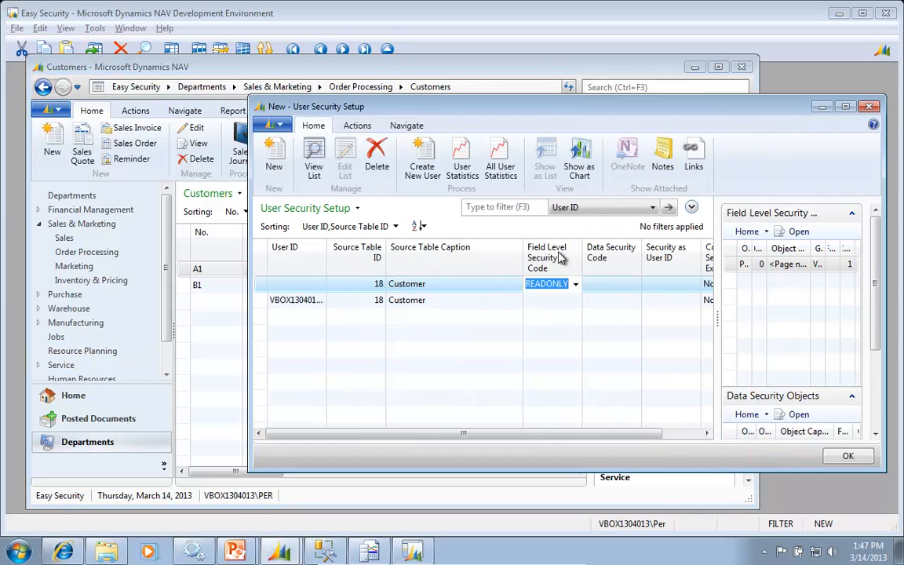
left_click(631, 305)
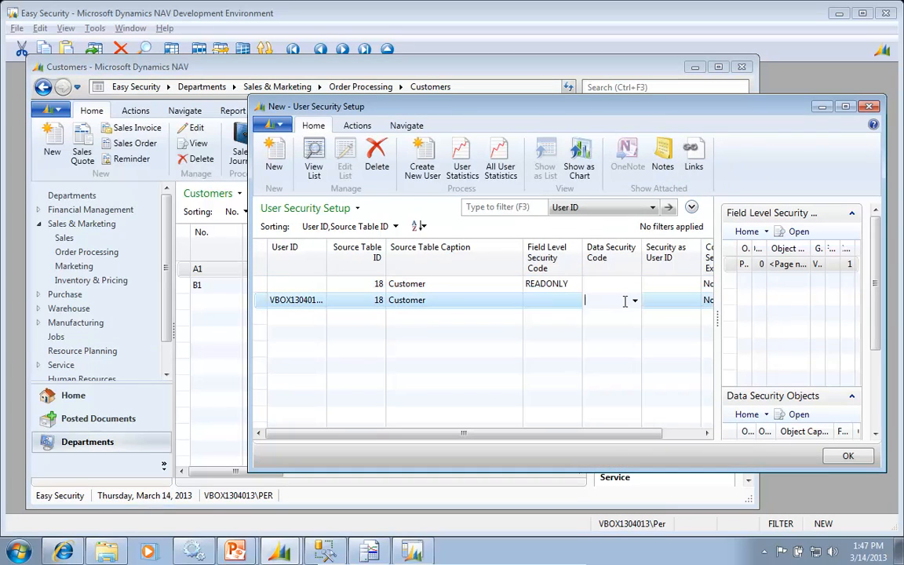
left_click(635, 303)
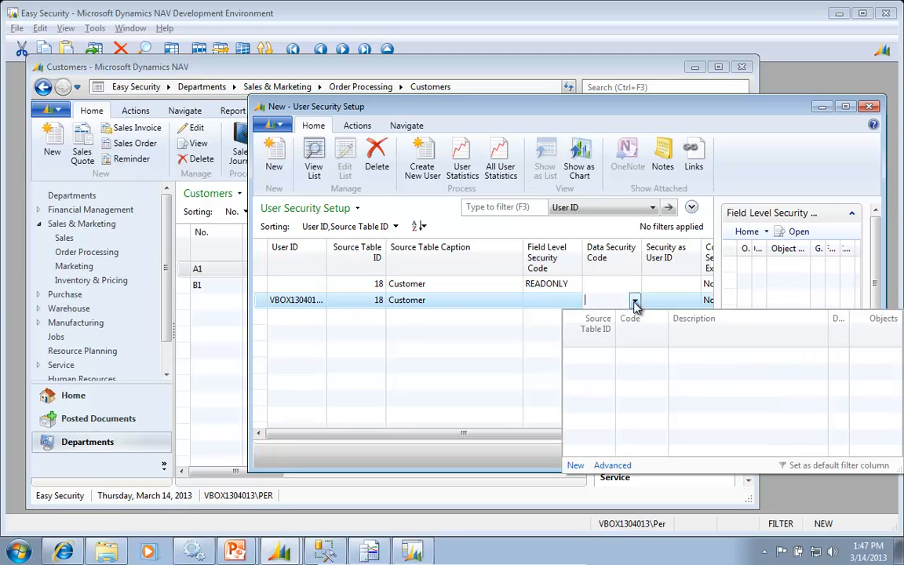
left_click(577, 465)
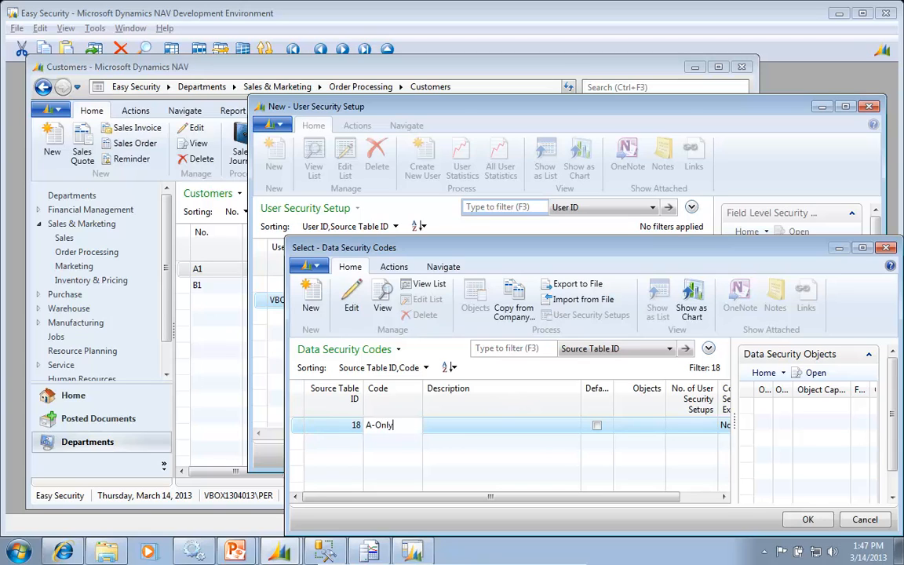
key("Tab")
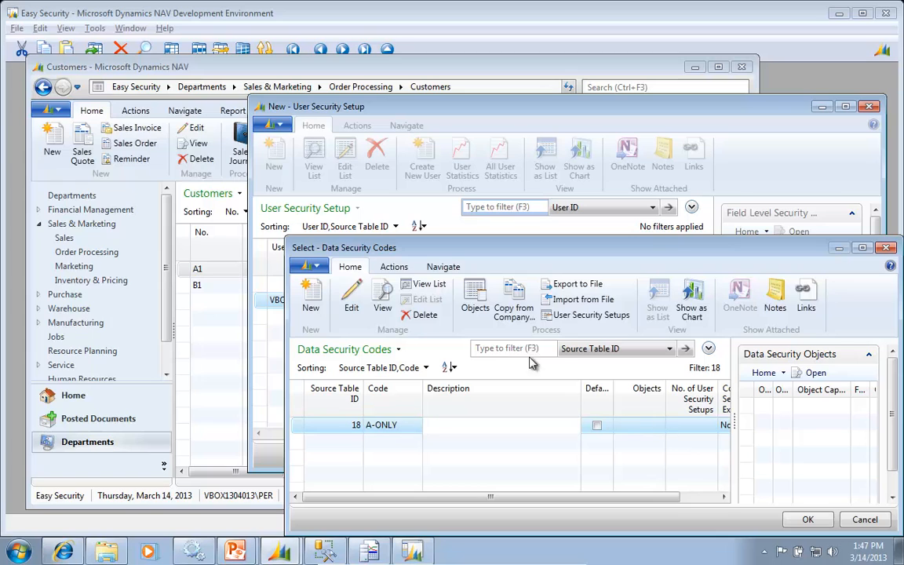
Add a Page object with ID 0 to the A-ONLY data security code and open its card
left_click(475, 302)
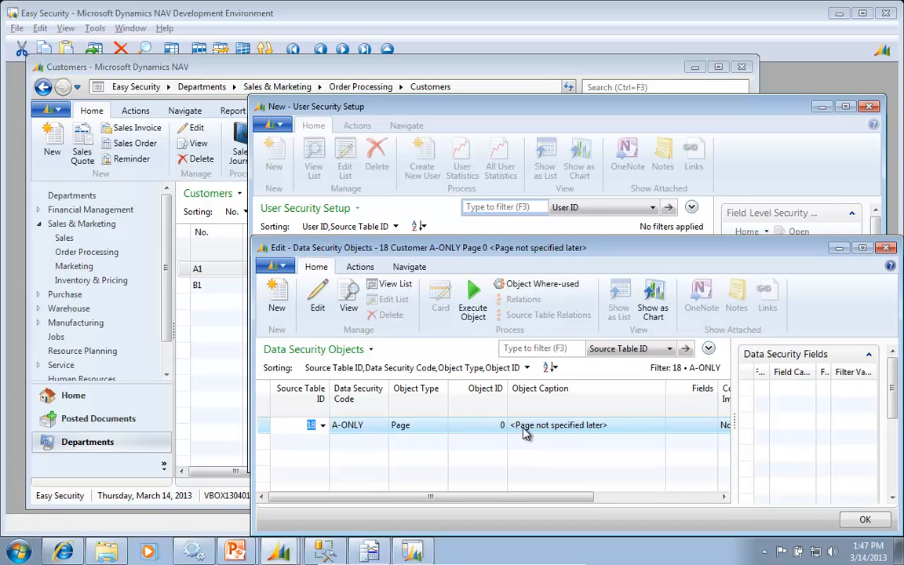
left_click(493, 430)
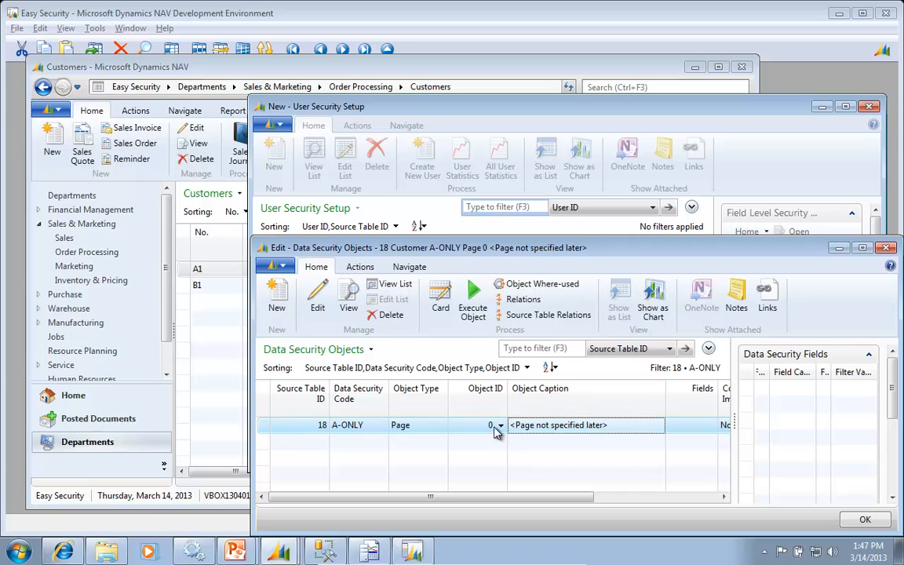
left_click(414, 426)
left_click(442, 303)
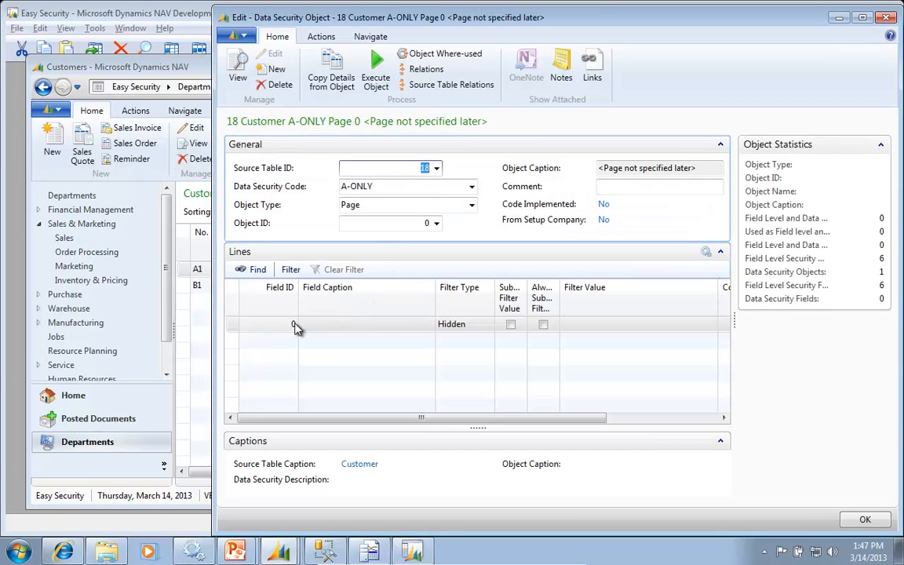
Add a filter line for field 1 (No.) with filter type Hidden and filter value A*, and close the data security object windows
left_click(297, 328)
left_click(295, 328)
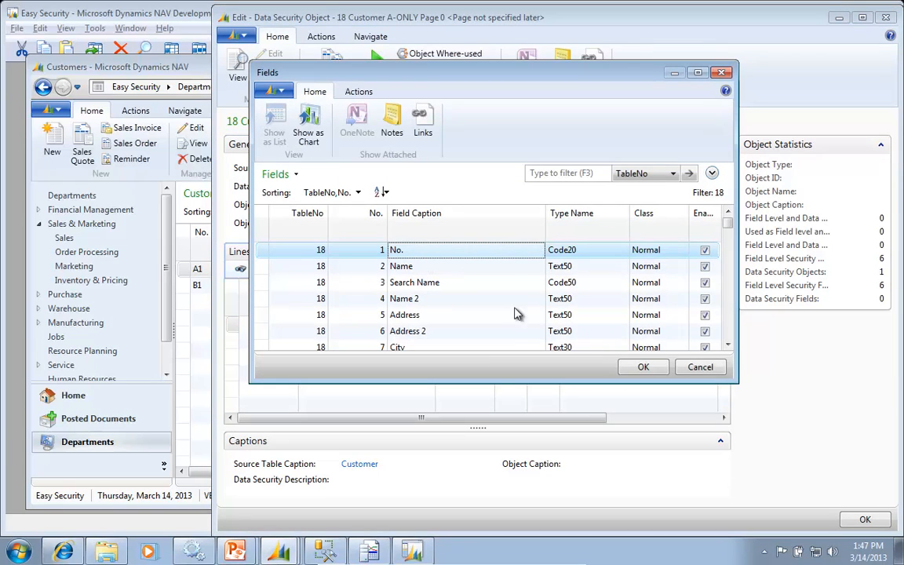
left_click(643, 367)
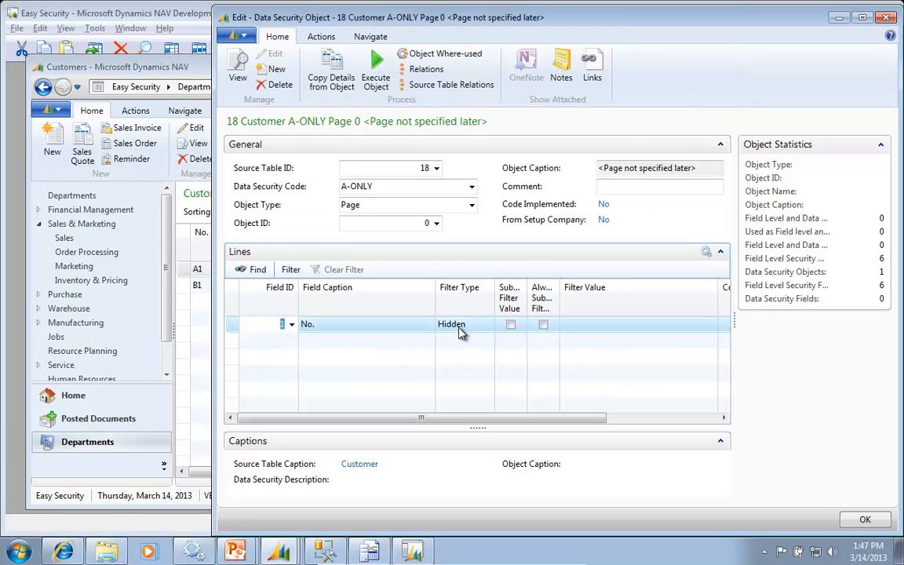
left_click(487, 329)
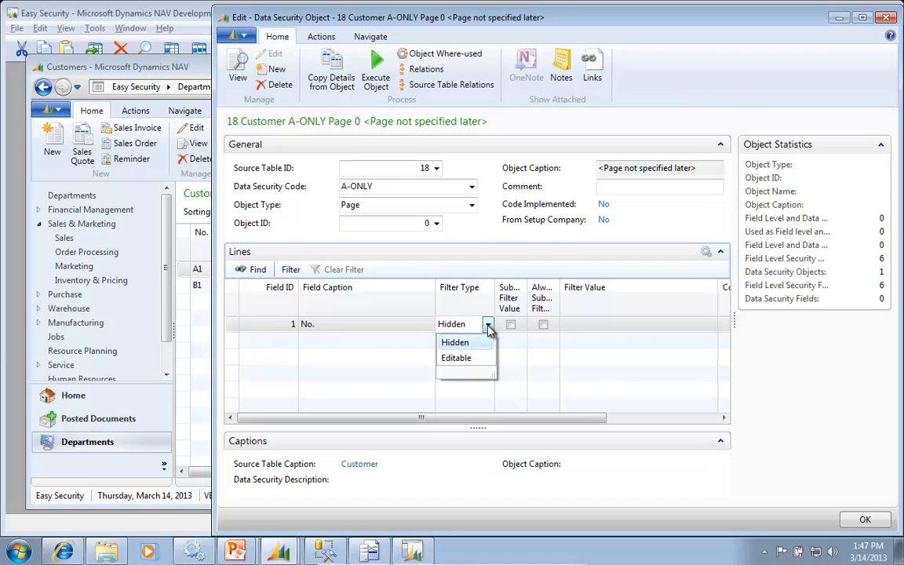
left_click(601, 334)
left_click(593, 322)
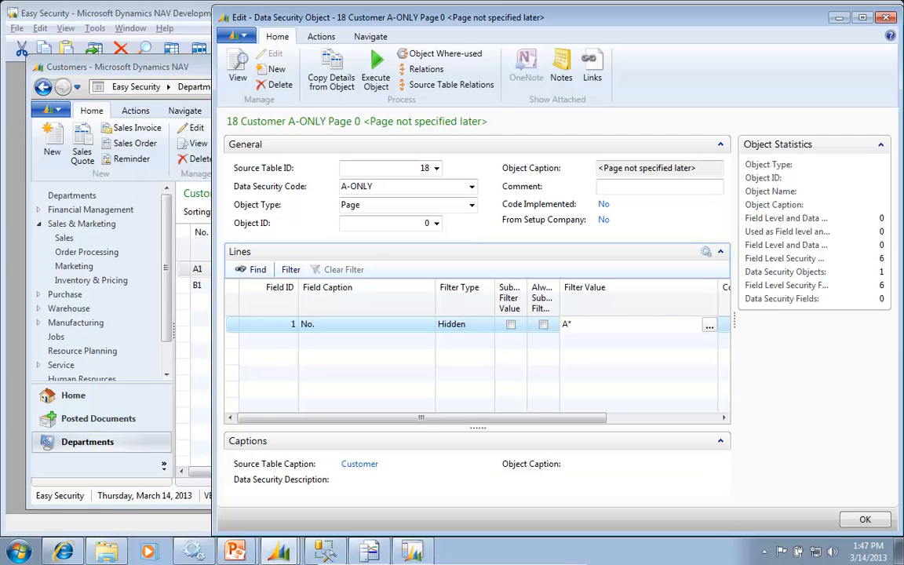
left_click(864, 519)
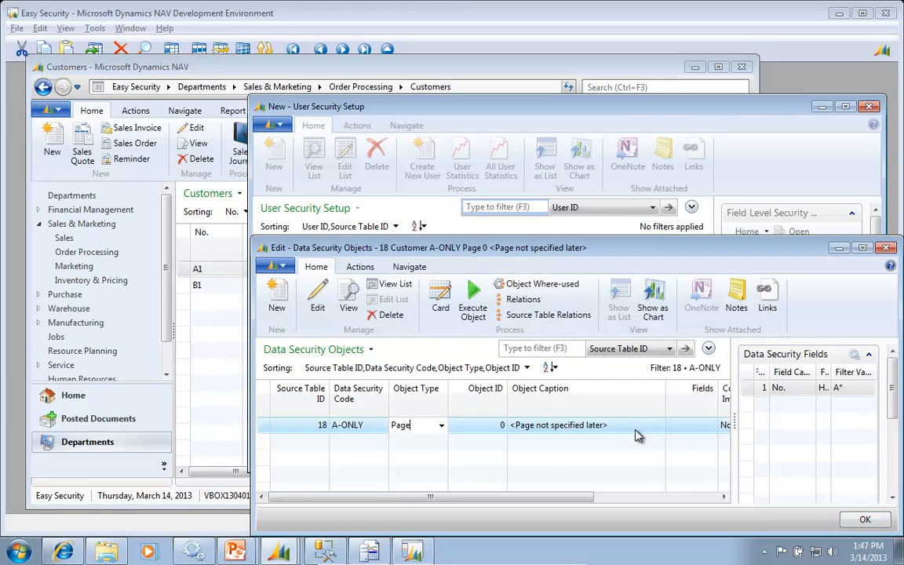
left_click(865, 518)
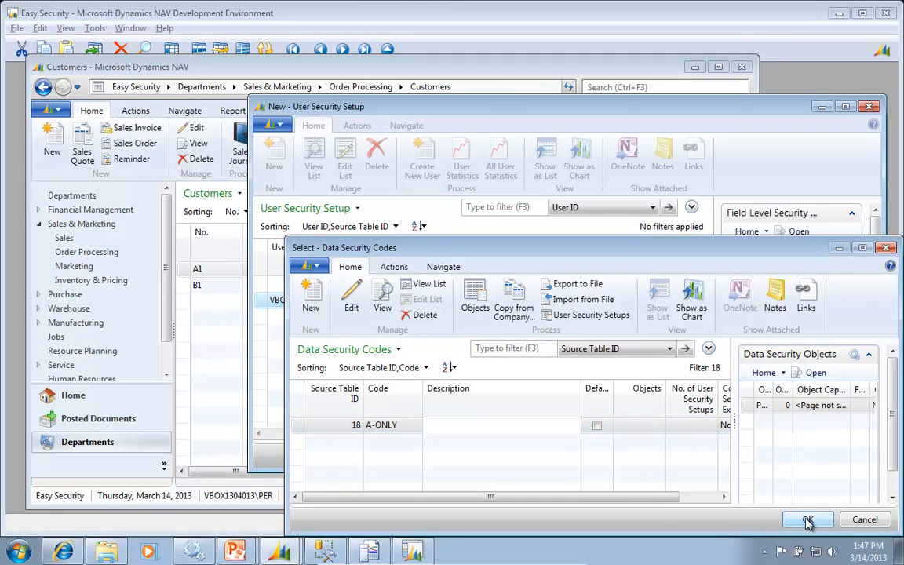
Assign the A-ONLY data security code to the user's table 18 setup line and reopen the Customers list from Sales to check it
left_click(808, 519)
key("Up")
key("Up")
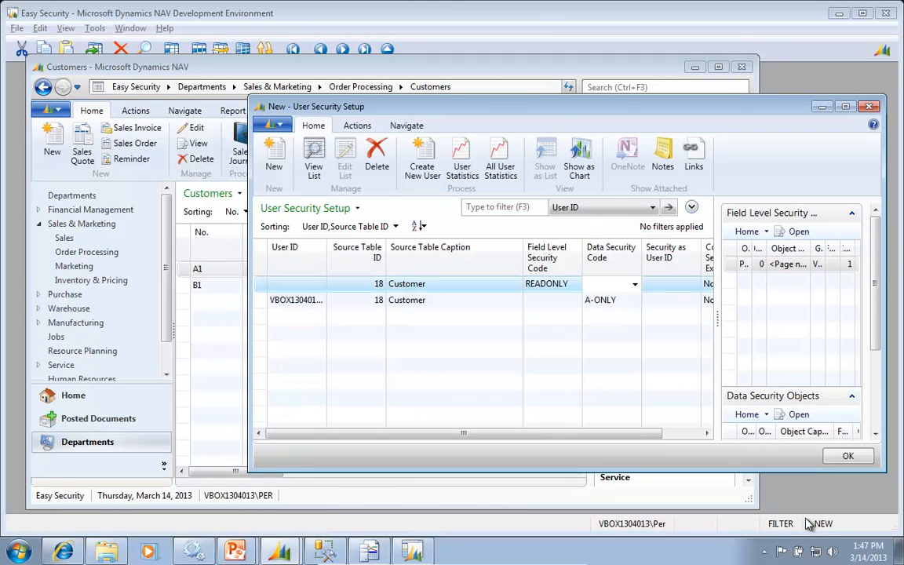
left_click(63, 237)
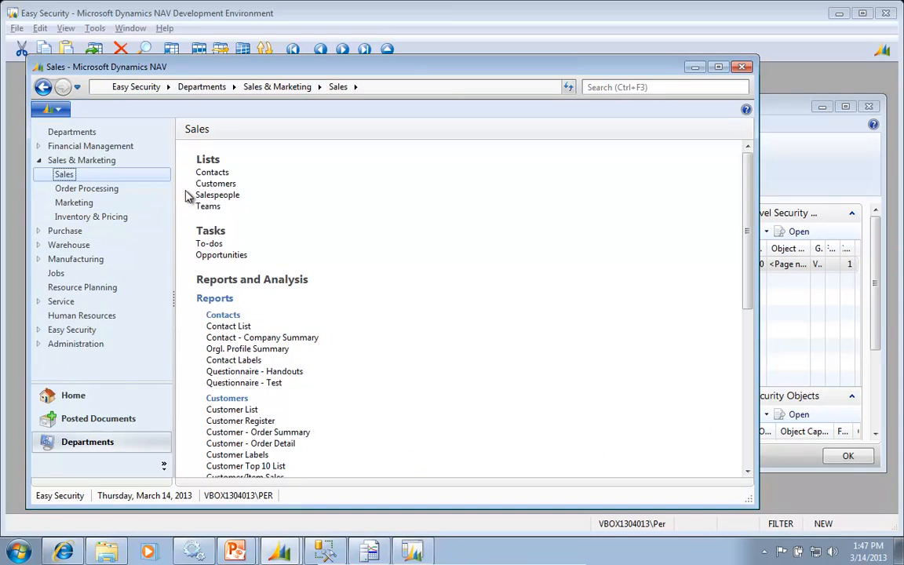
left_click(200, 183)
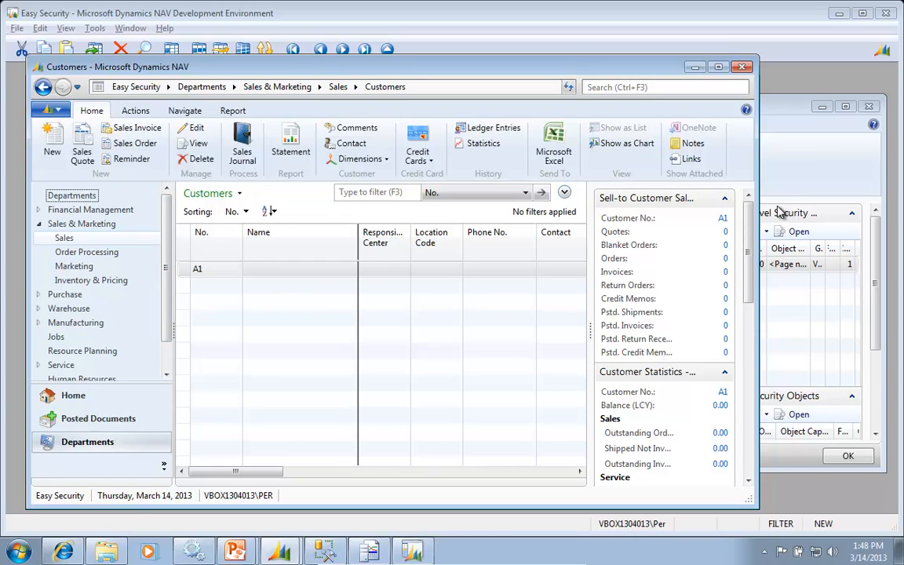
Switch to the running PowerPoint slide show of the installation presentation and advance to the closing Thank You slide
mouse_move(251, 549)
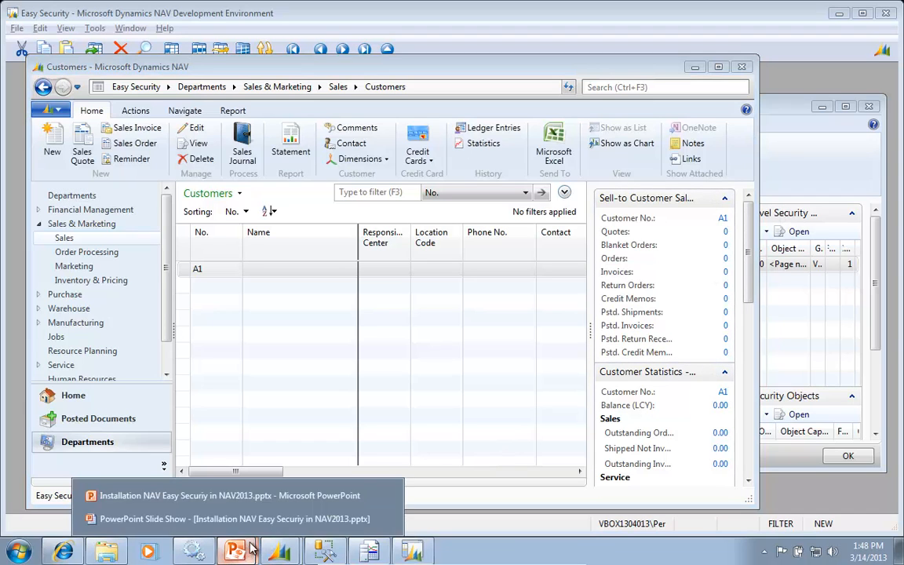
left_click(228, 519)
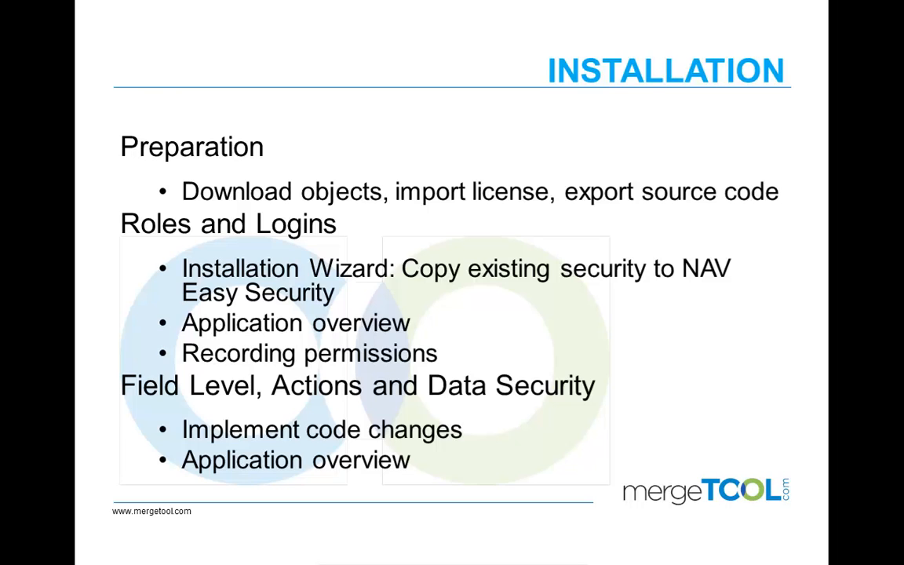
key("Right")
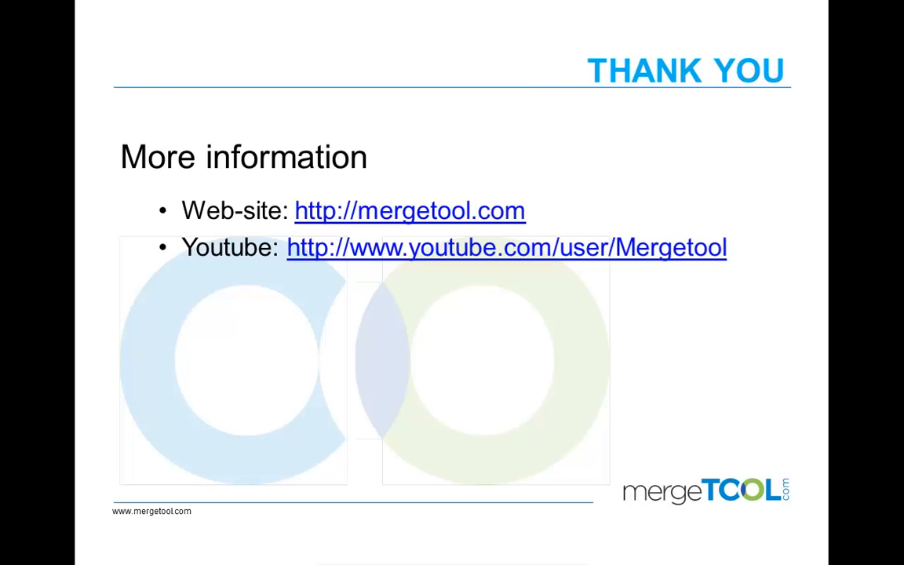